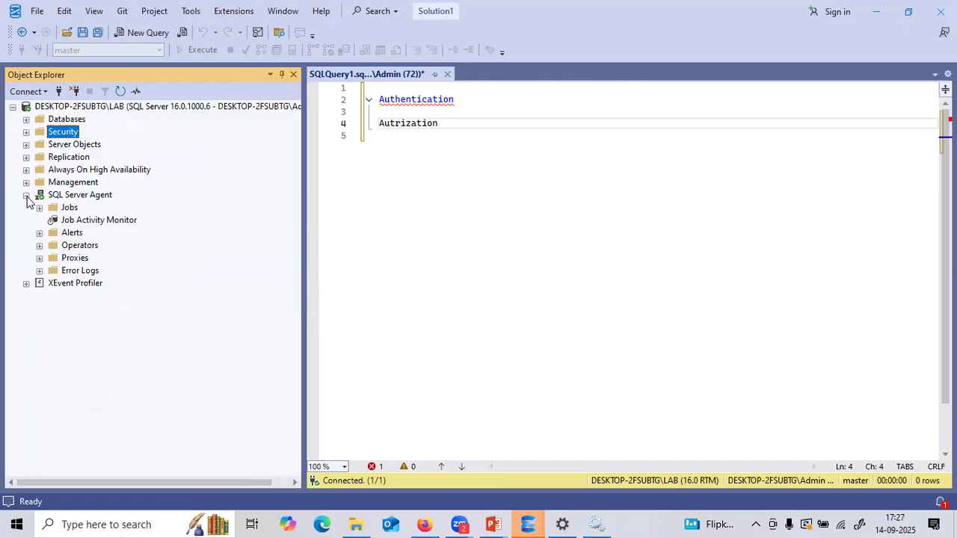
- Browse the LAB server's databases (DBAtools), then collapse them and expand the Security folder
click(190, 109)
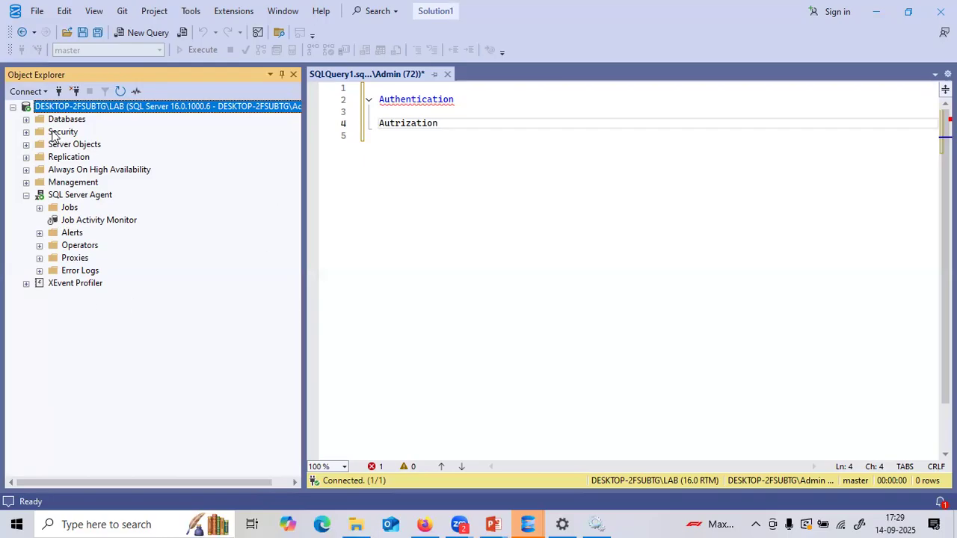
click(26, 119)
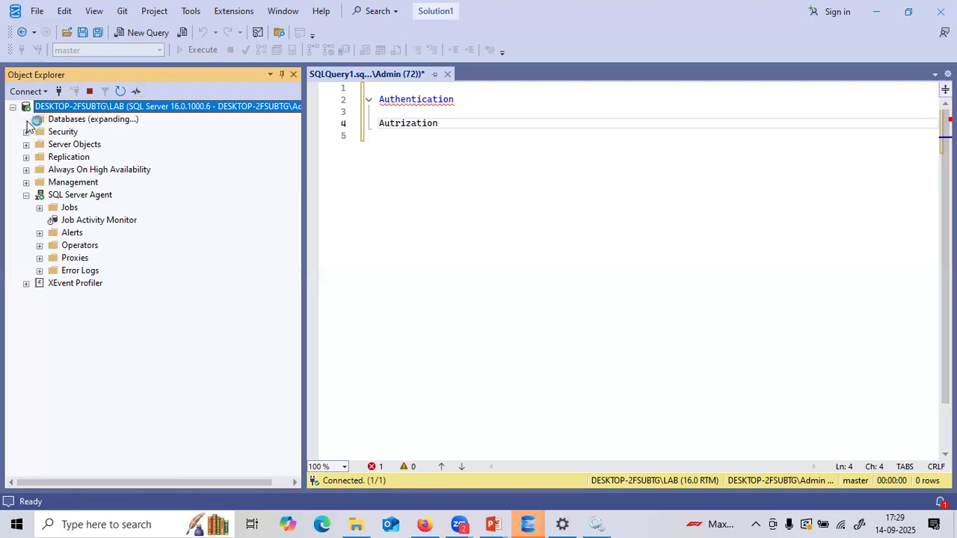
click(69, 259)
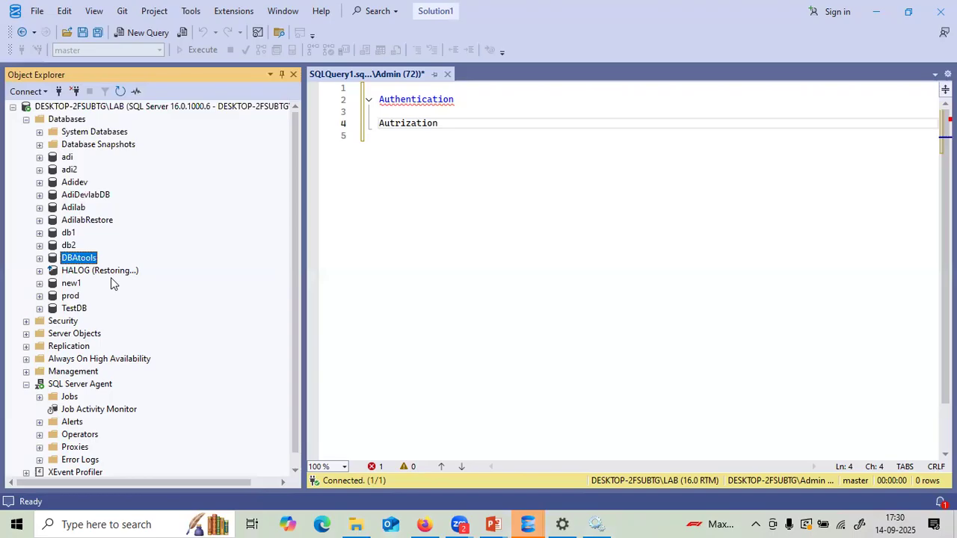
click(26, 119)
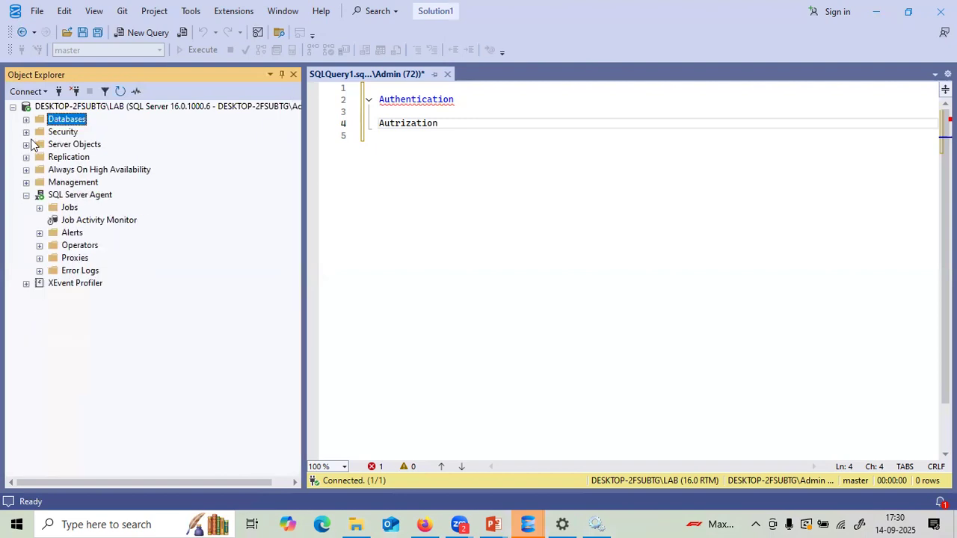
click(27, 132)
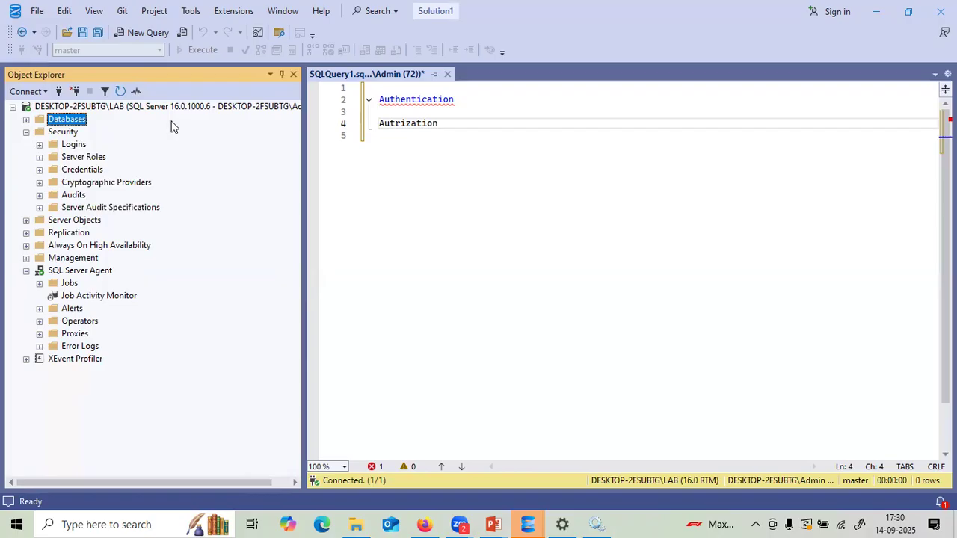
click(155, 107)
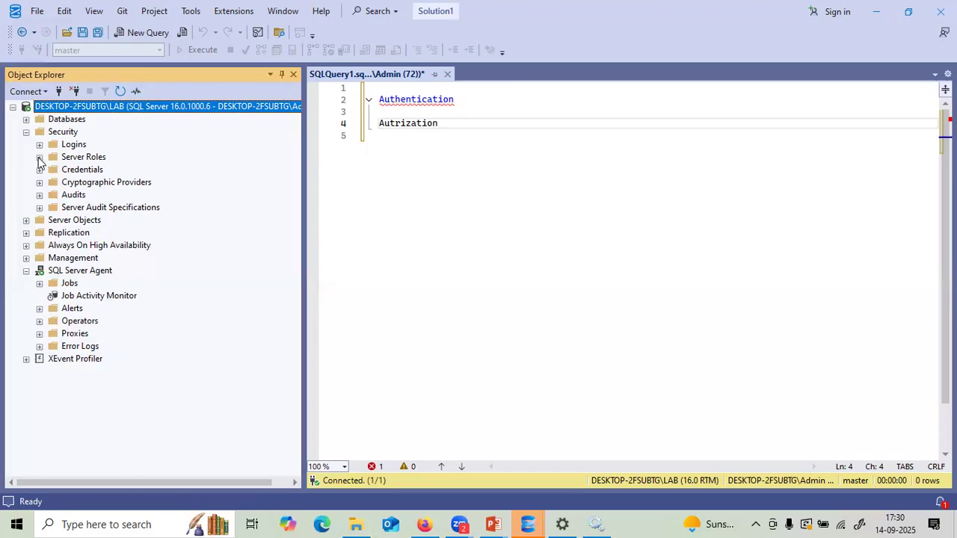
- Expand Server Roles and step through setupadmin, serveradmin, securityadmin, processadmin, diskadmin, dbcreator and bulkadmin
click(40, 159)
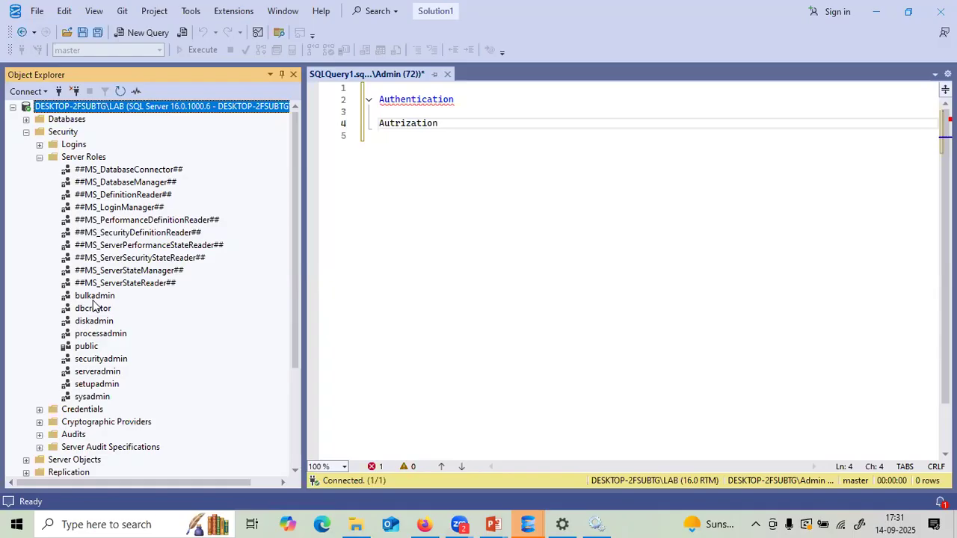
click(86, 385)
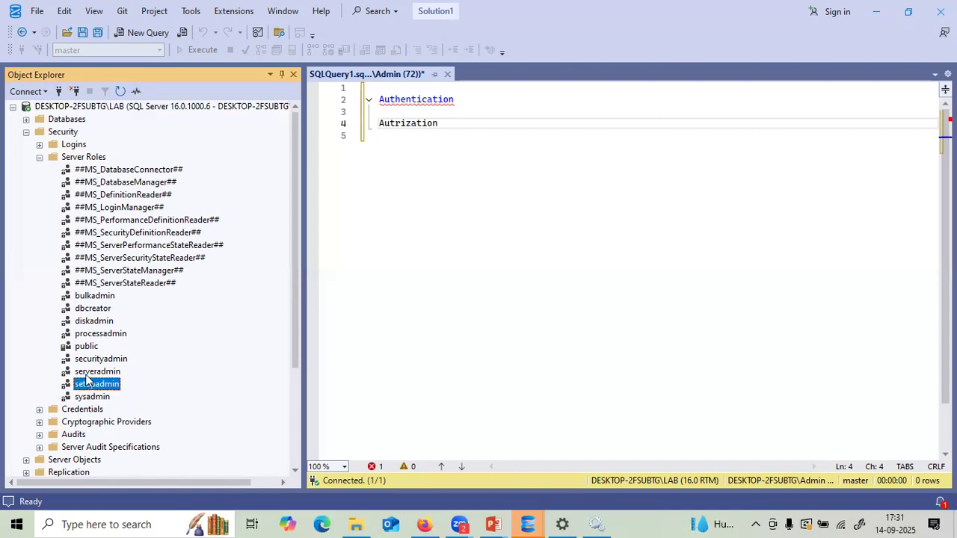
click(86, 376)
click(81, 359)
click(98, 336)
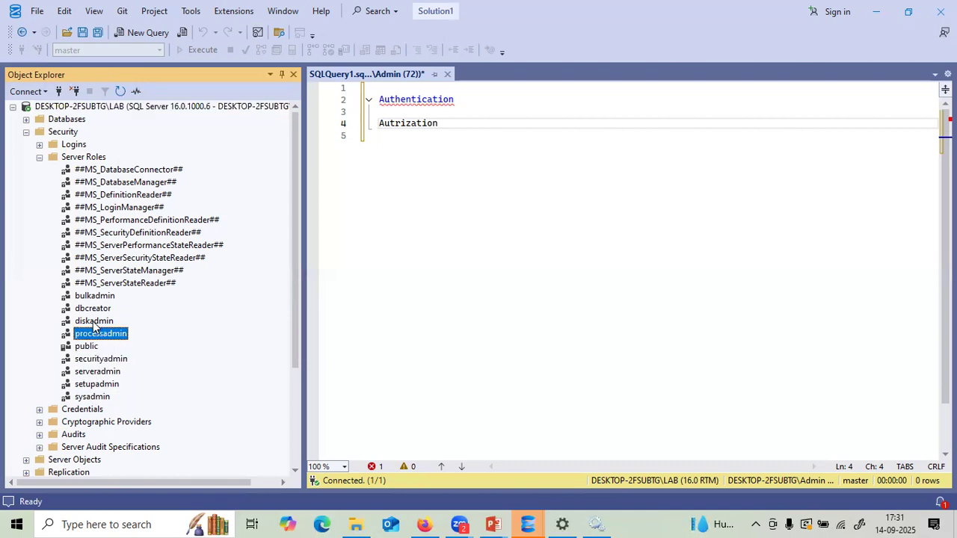
click(94, 323)
click(91, 310)
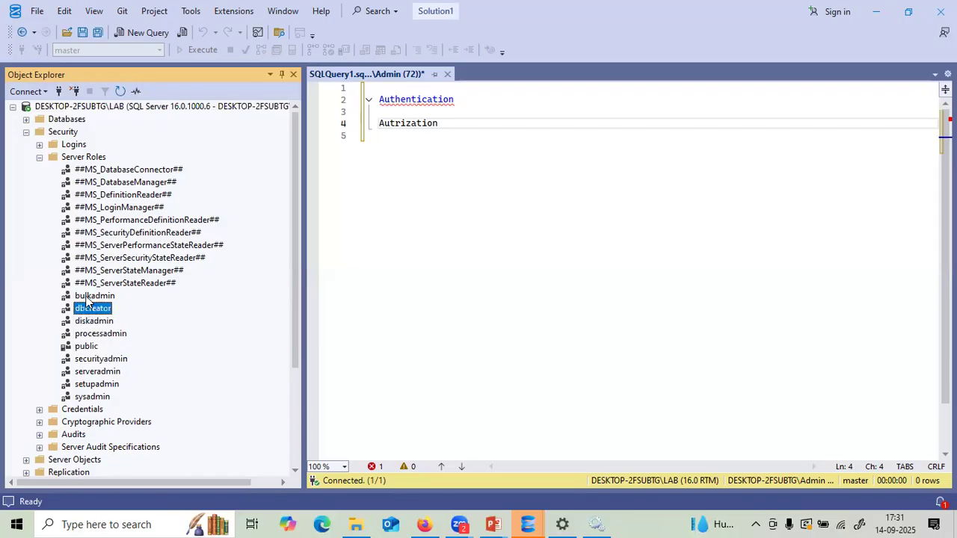
click(87, 299)
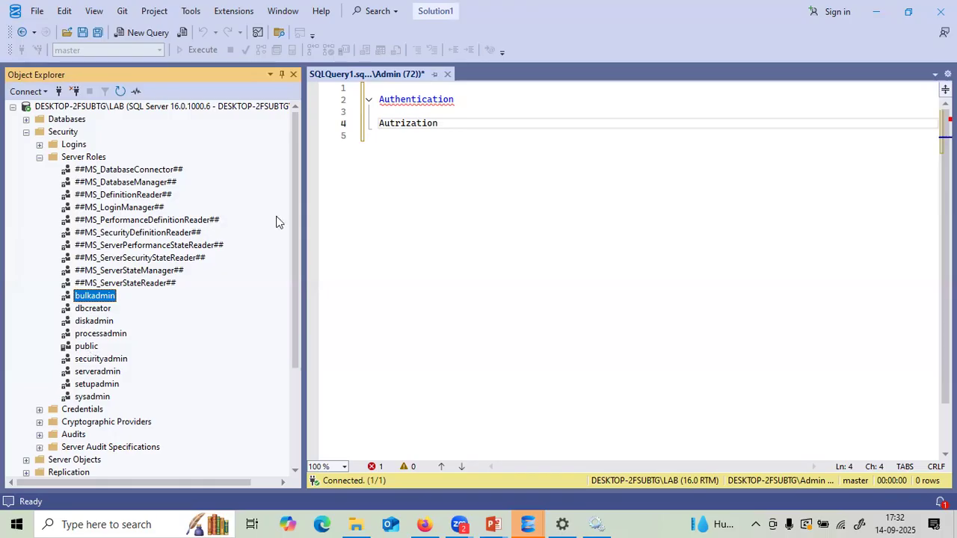
- Open a new query window for the LAB server and type a short code on line 1
click(166, 105)
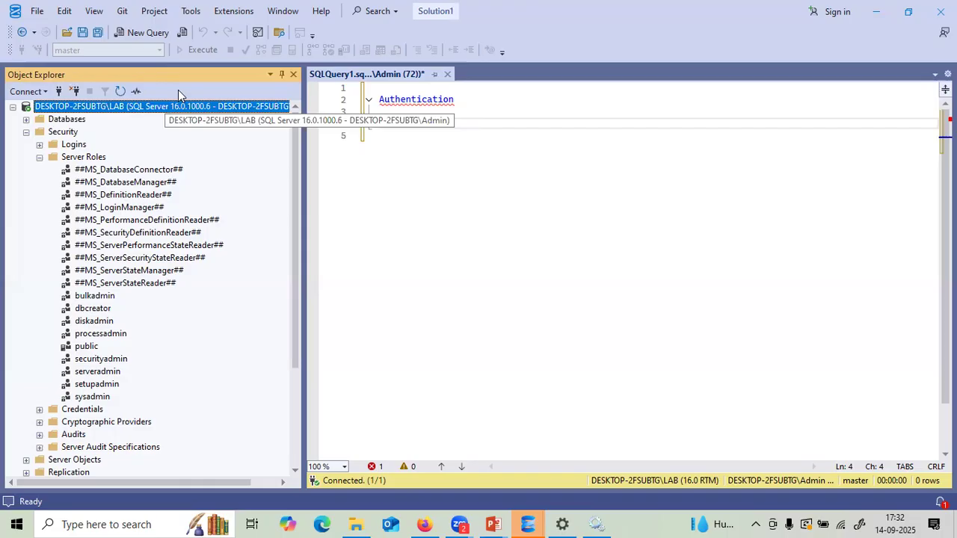
click(142, 32)
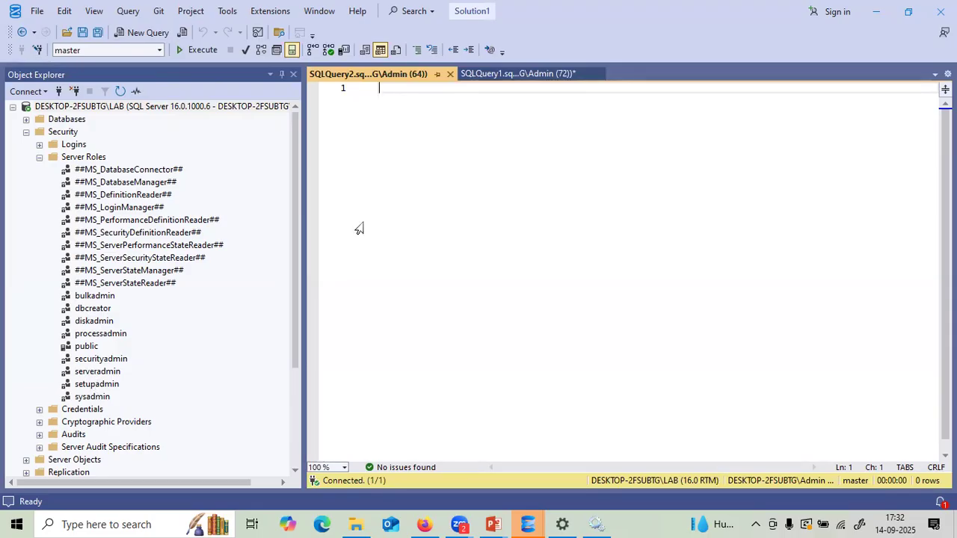
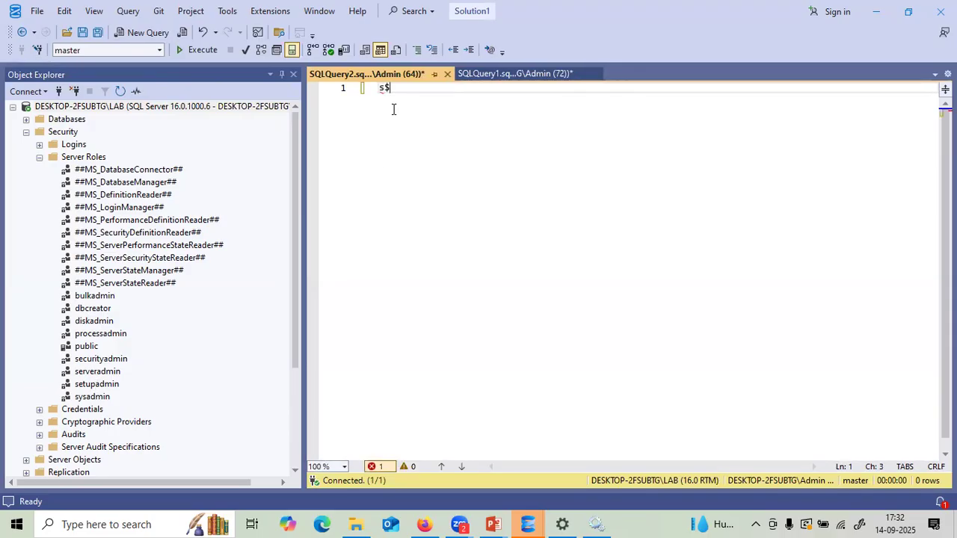
key(BackSpace)
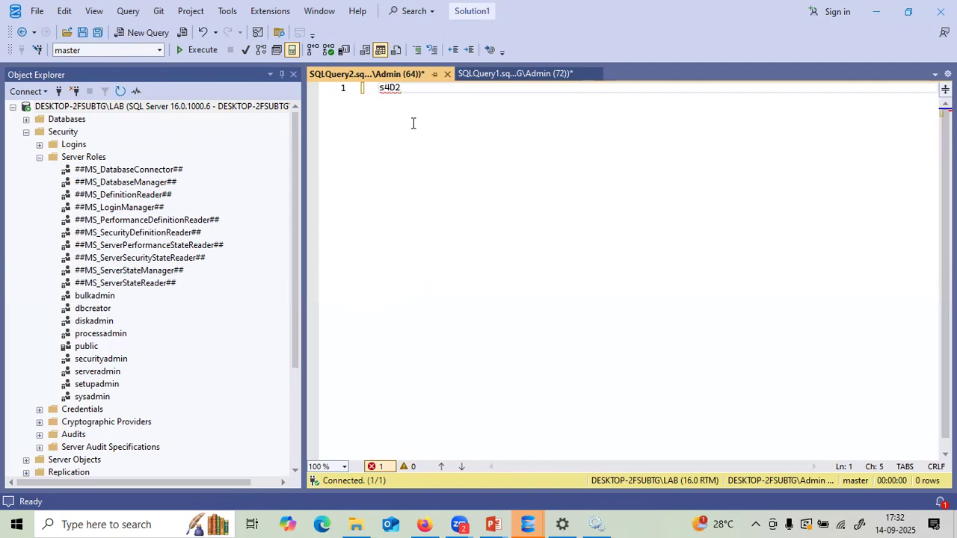
drag(419, 88, 379, 90)
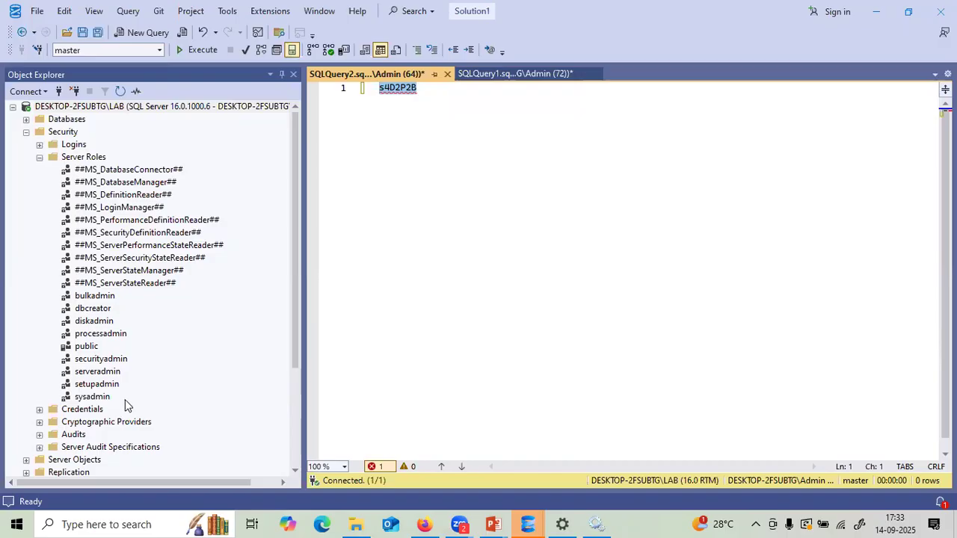
- Go through sysadmin, setupadmin, serveradmin, processadmin, dbcreator, securityadmin and bulkadmin roles
click(104, 397)
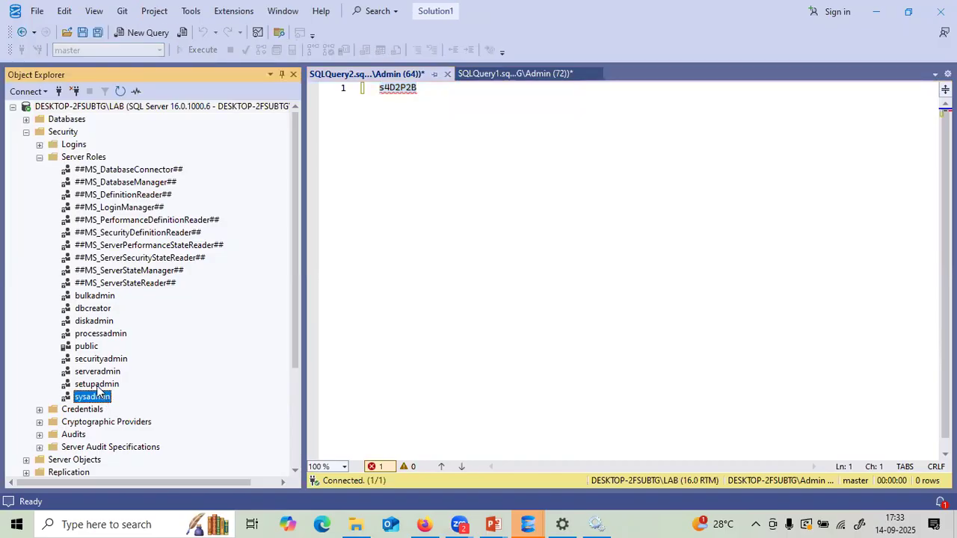
click(102, 385)
click(93, 373)
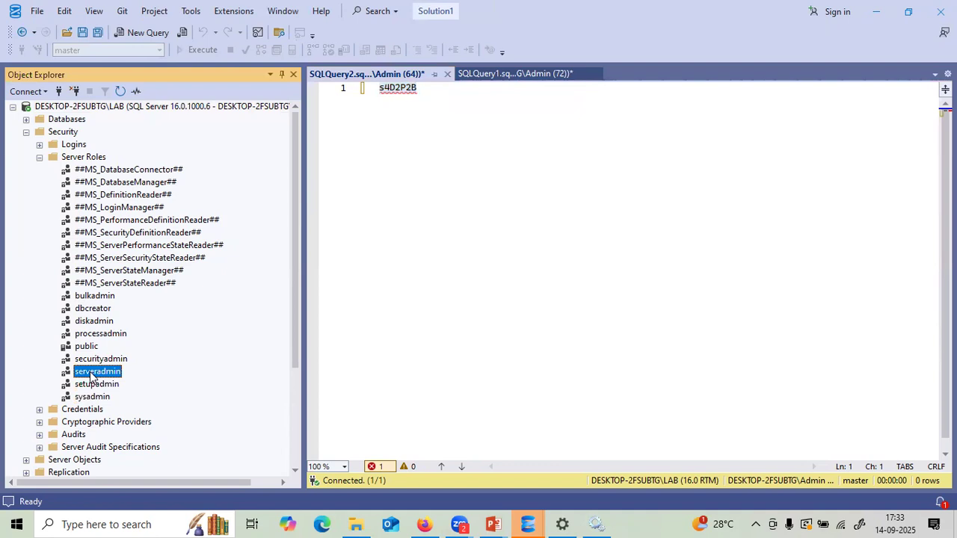
click(109, 336)
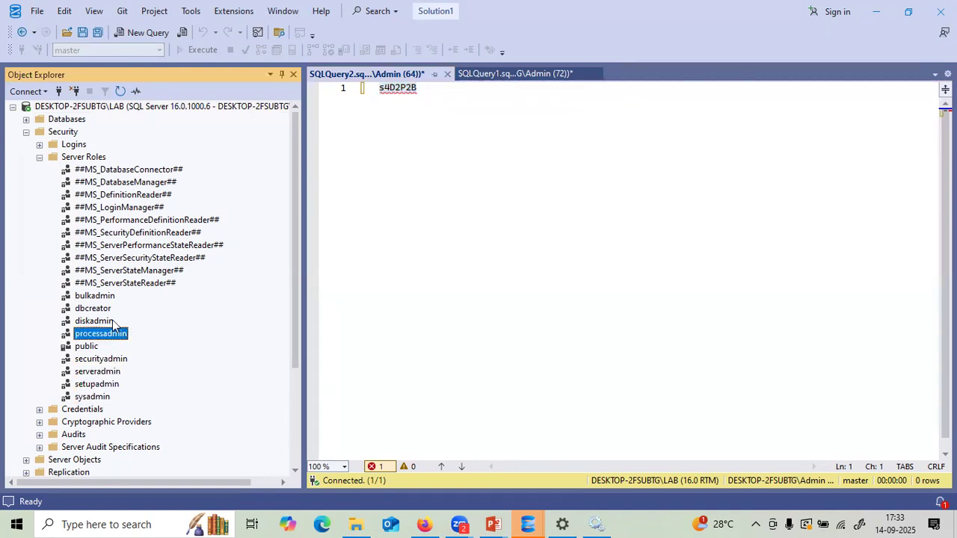
click(100, 311)
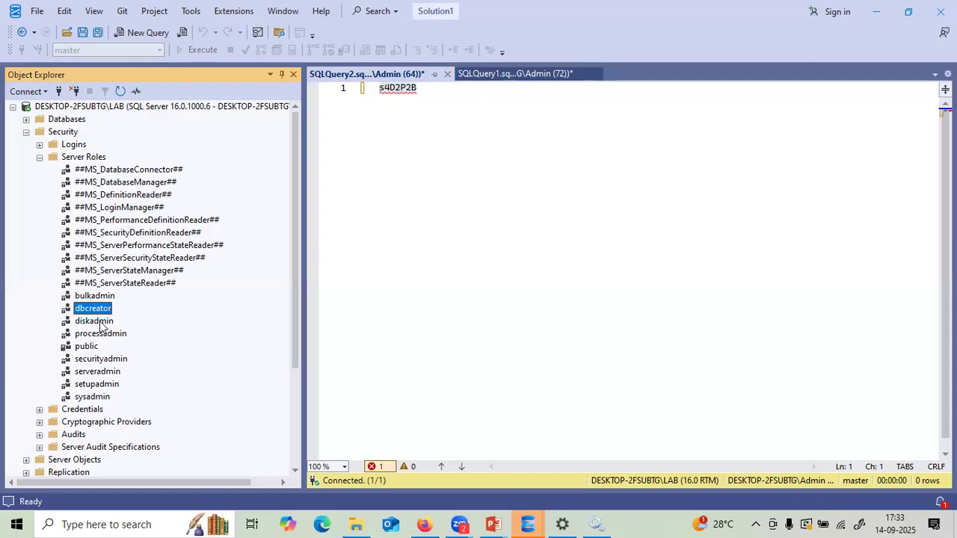
click(102, 362)
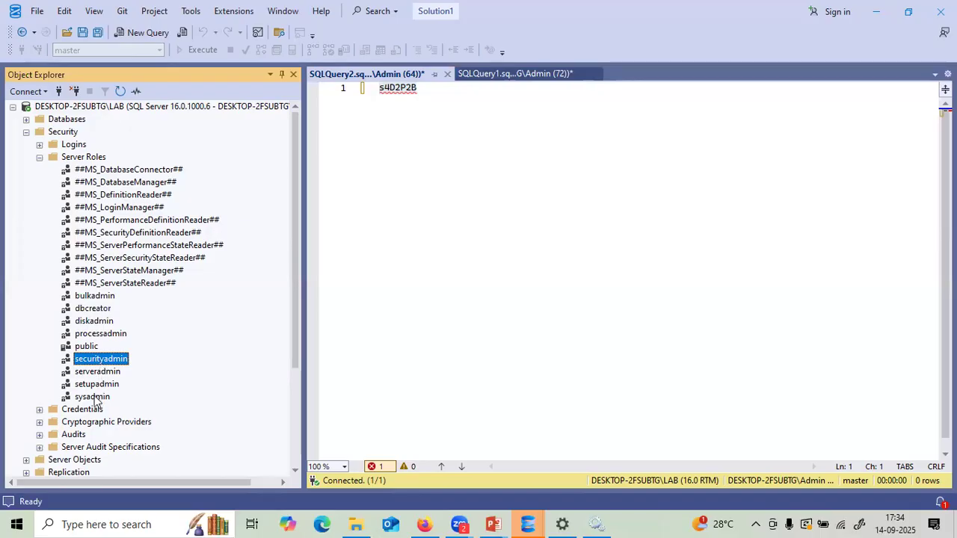
click(94, 398)
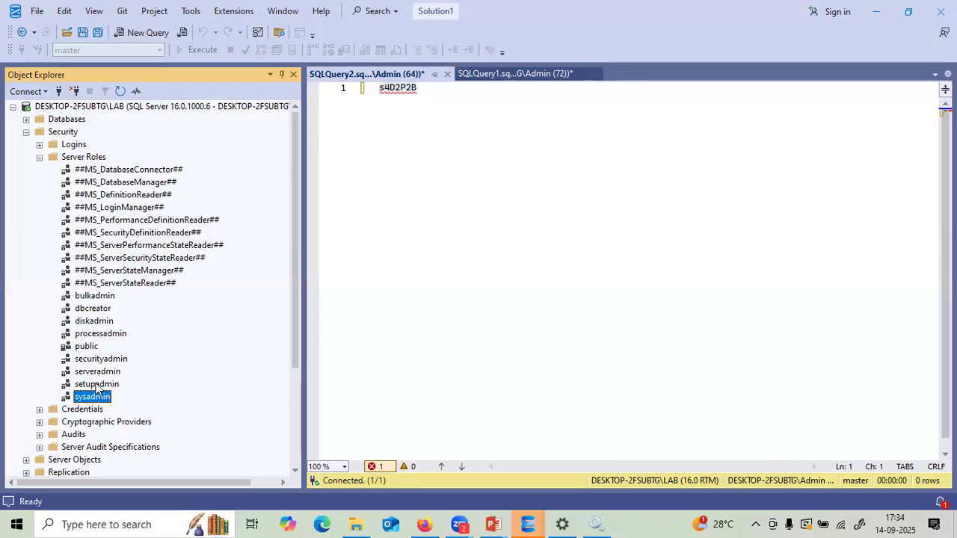
click(96, 385)
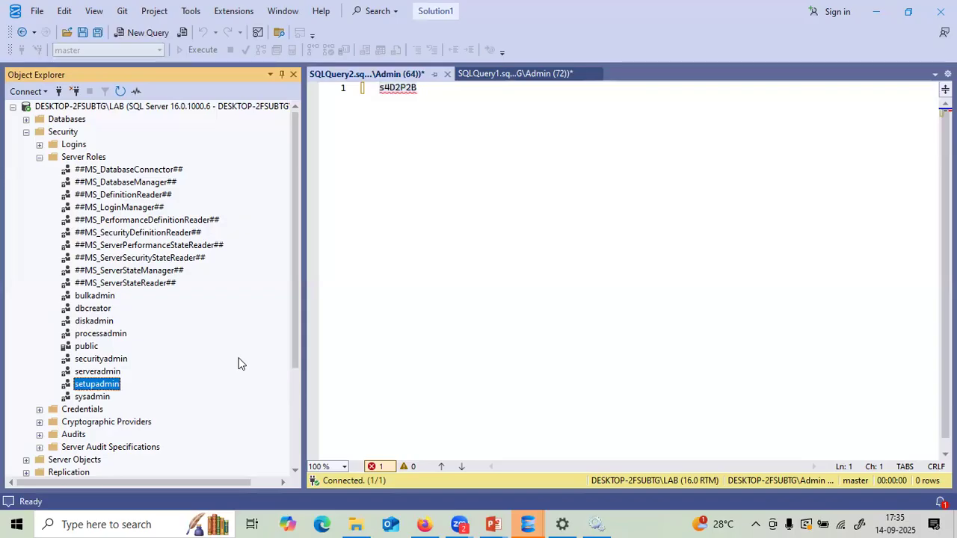
click(105, 298)
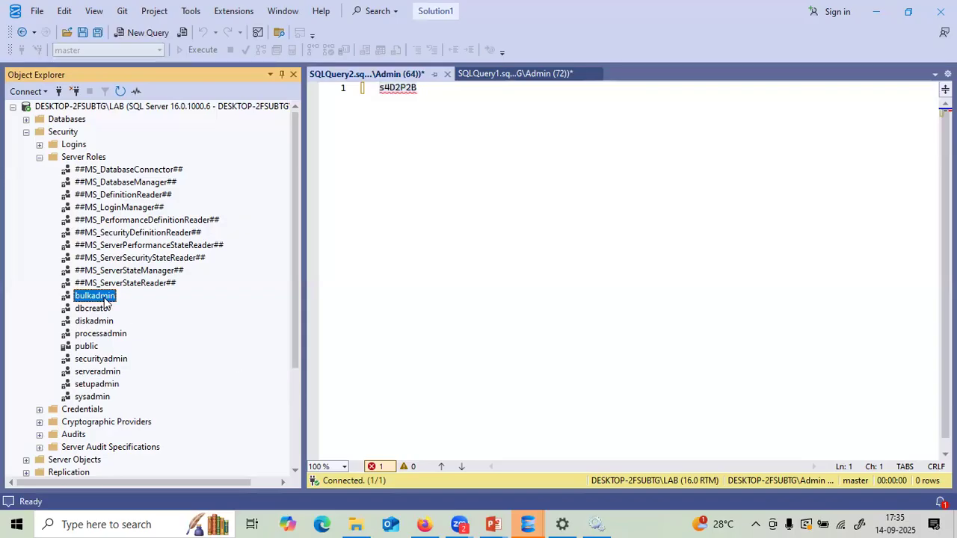
- Collapse Server Roles and switch to the SQLServer_Roles_Explained deck at 'Built-in Server Roles'
click(39, 157)
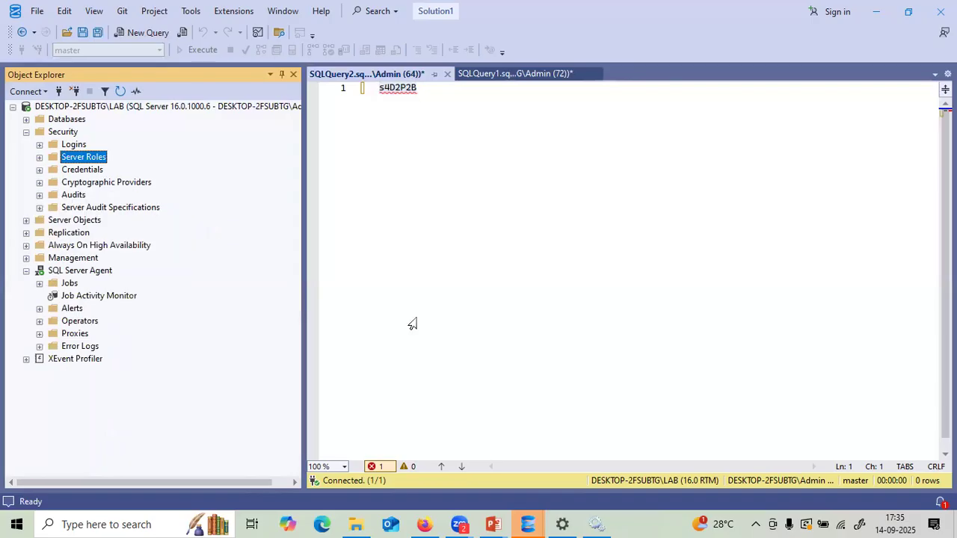
mouse_move(500, 523)
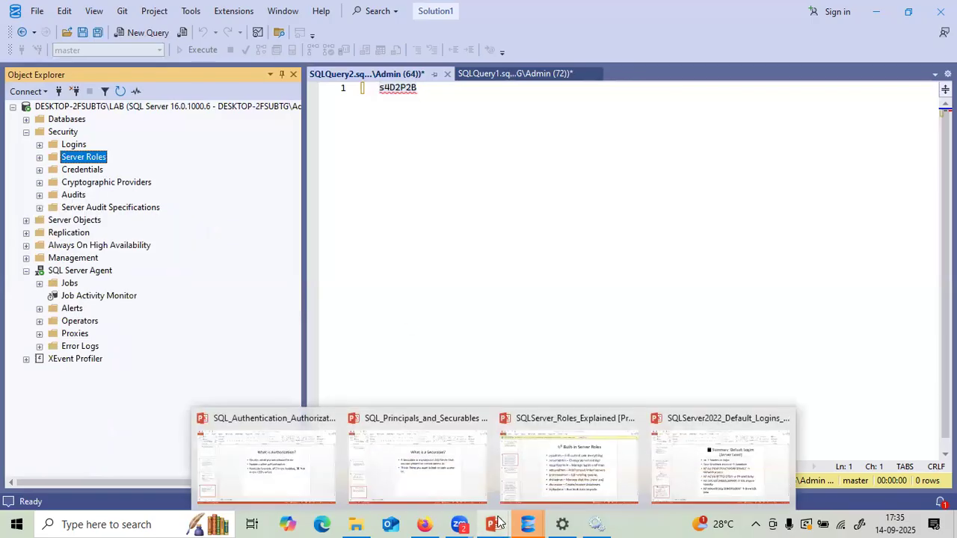
click(599, 444)
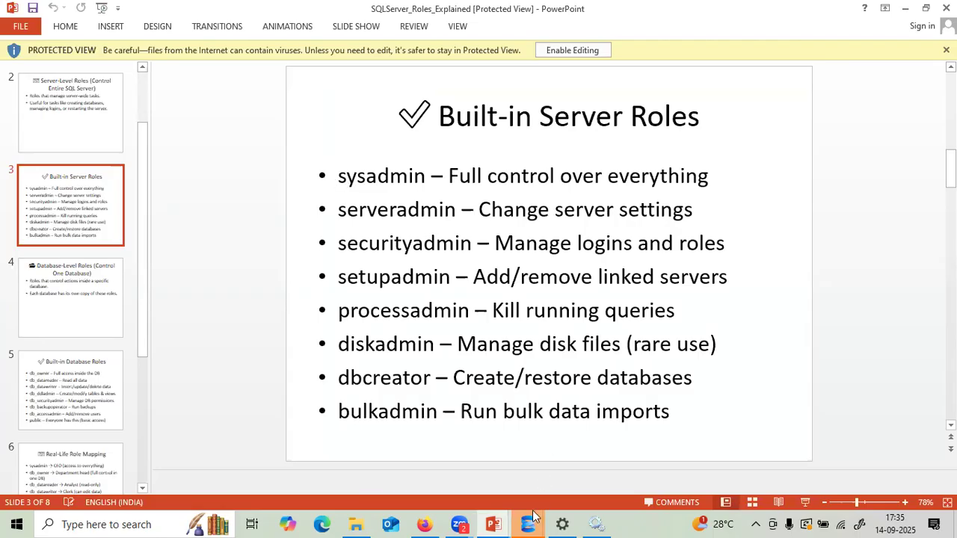
- Return to the SQLQuery2 session and toggle the Databases and Server Roles lists open and closed
mouse_move(534, 516)
click(402, 478)
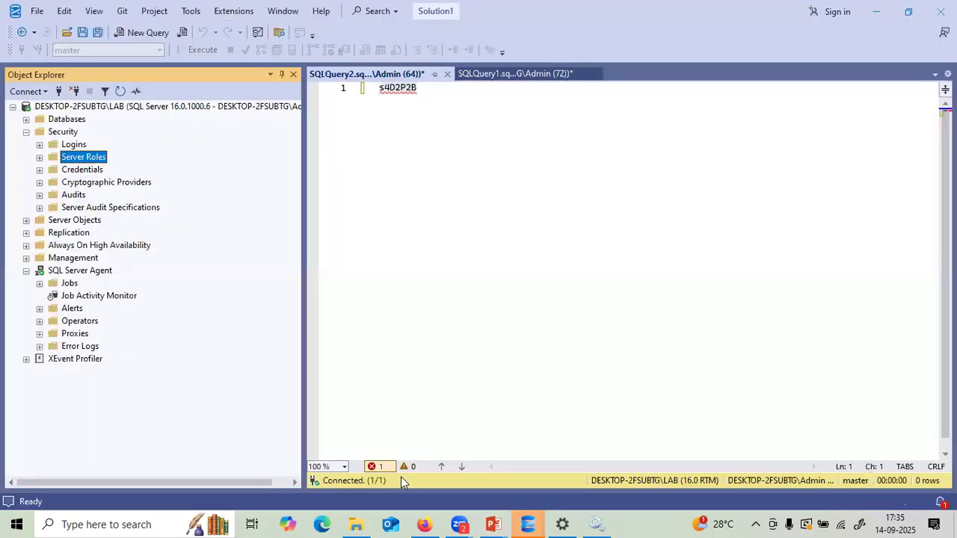
click(26, 119)
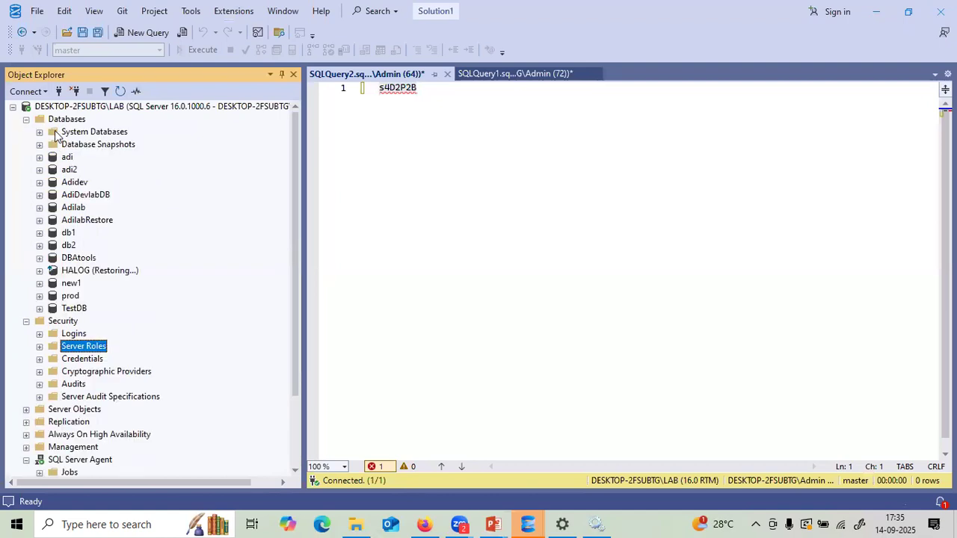
click(27, 120)
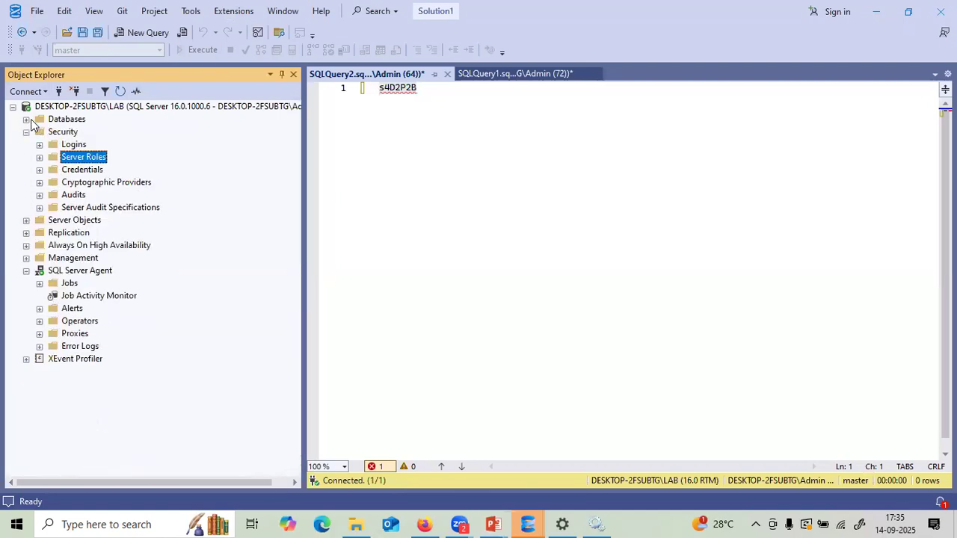
click(40, 157)
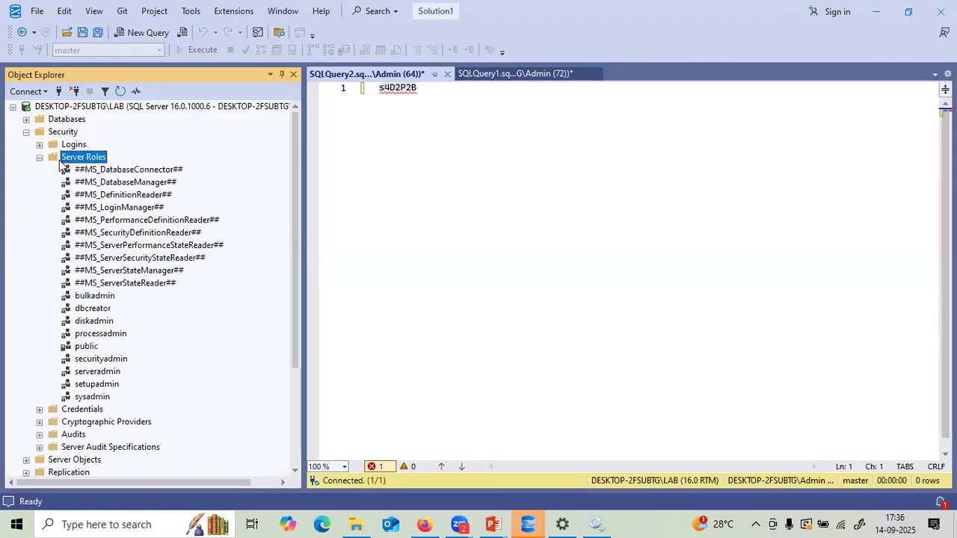
click(40, 157)
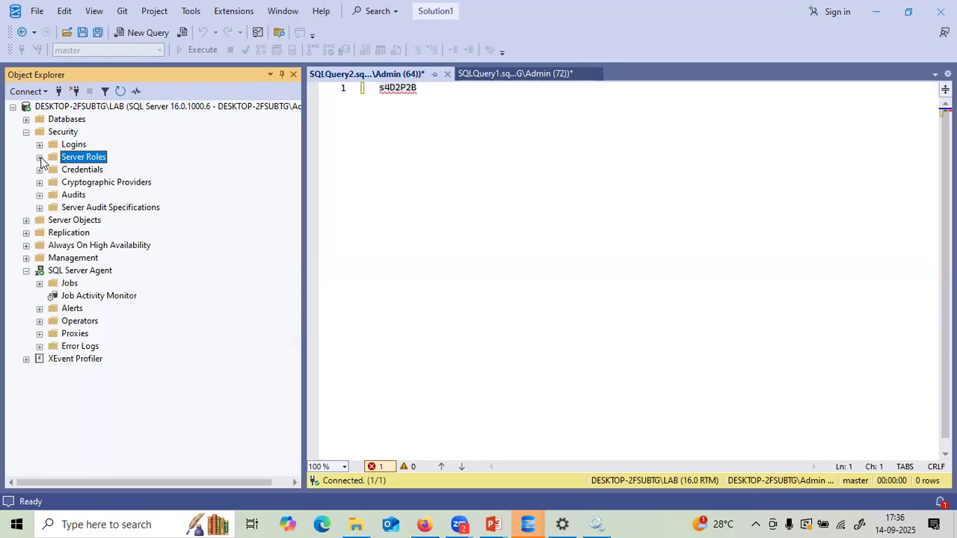
click(40, 157)
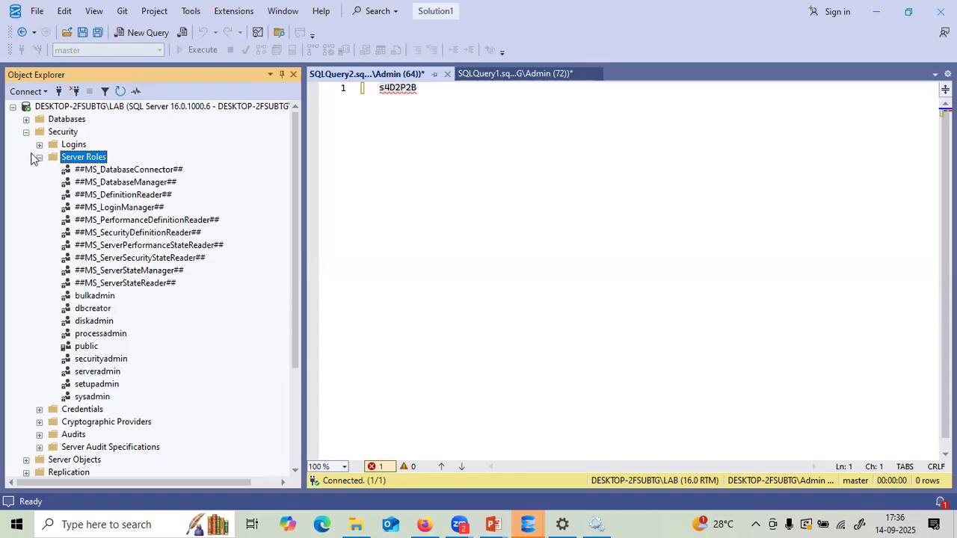
- Collapse Security, select the LAB server, and expand its Databases list
click(27, 133)
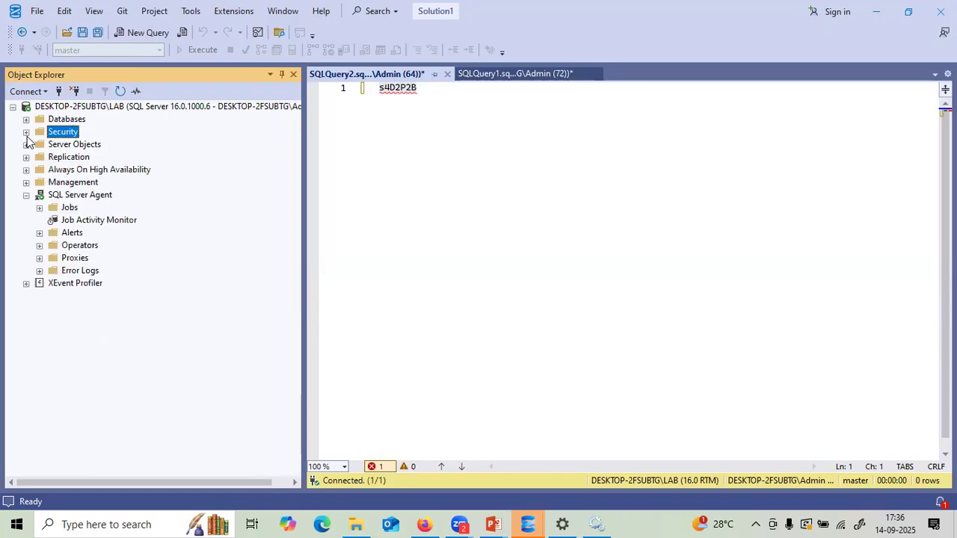
click(139, 109)
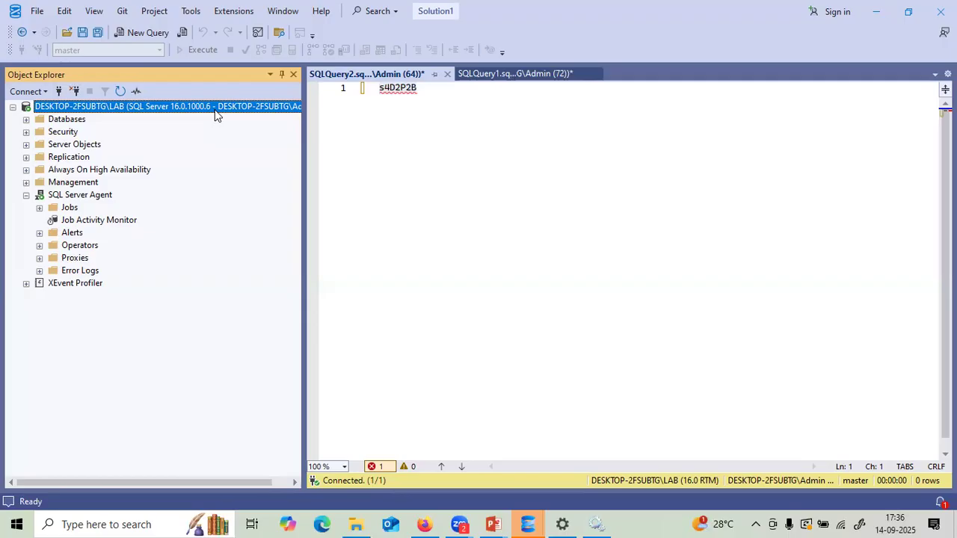
click(26, 120)
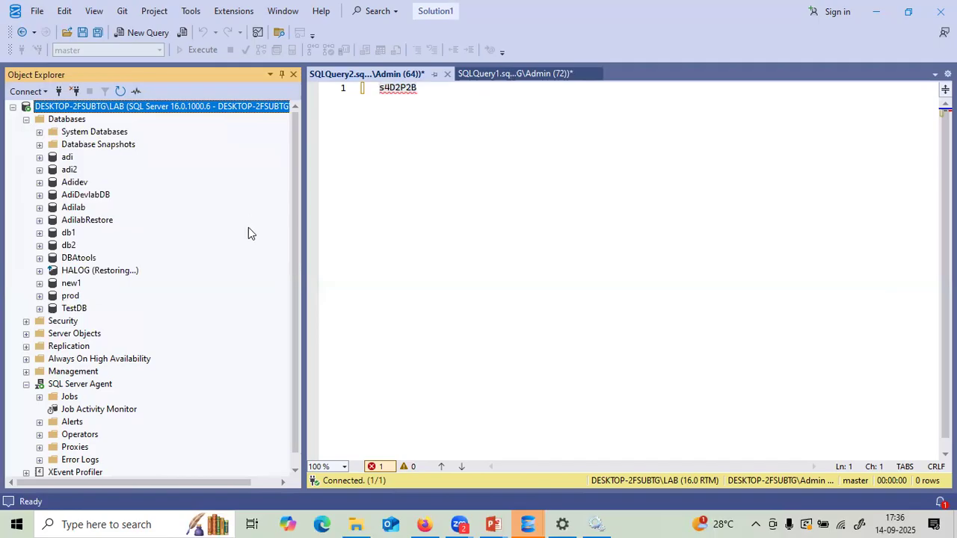
right_click(166, 109)
click(204, 376)
click(256, 74)
click(257, 119)
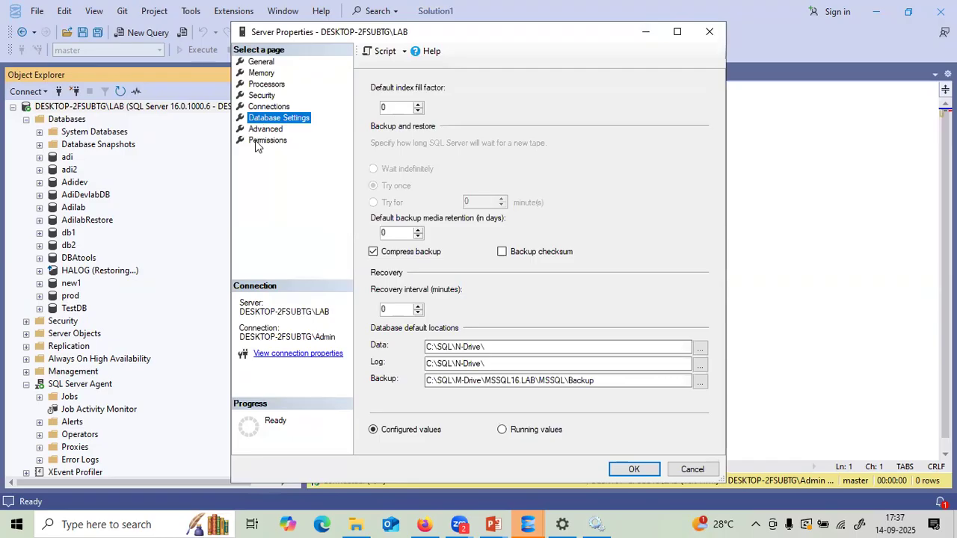
click(256, 97)
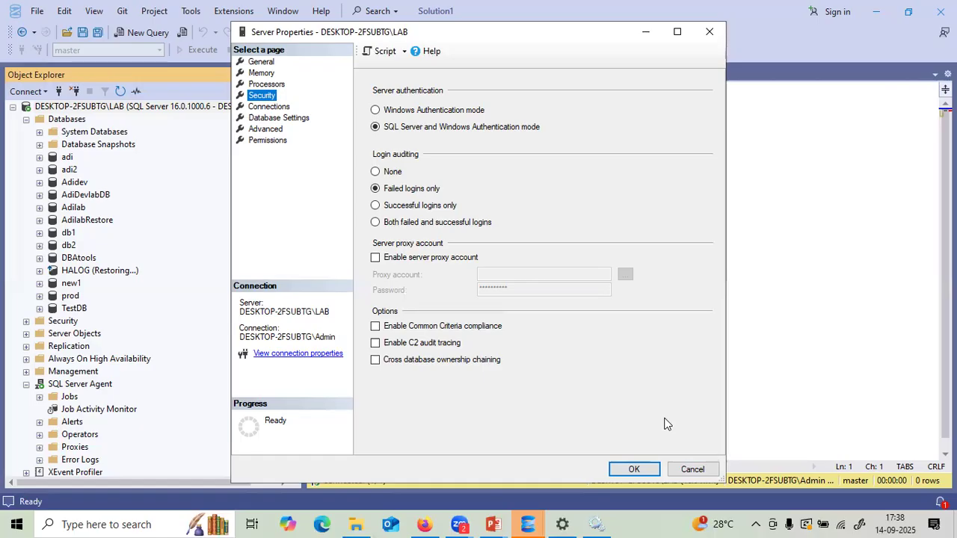
click(690, 469)
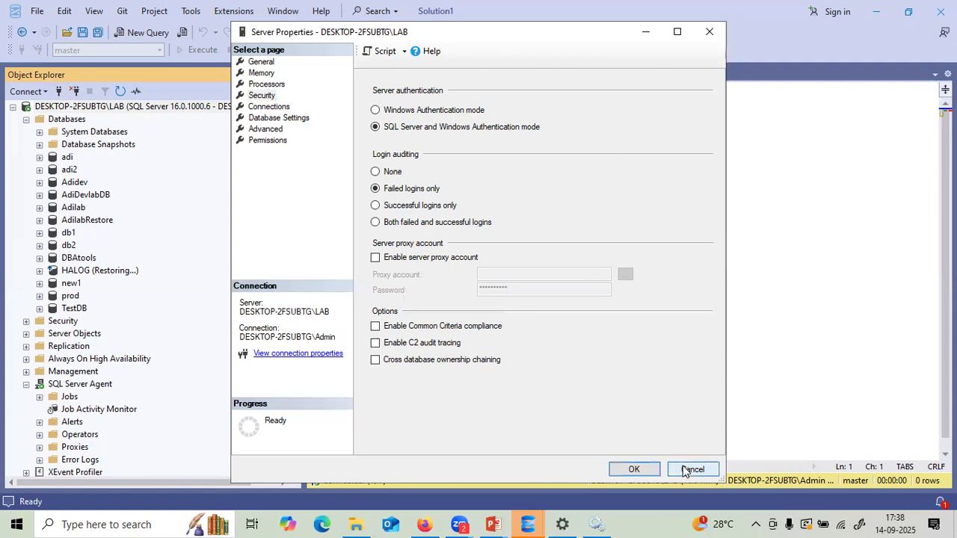
click(493, 524)
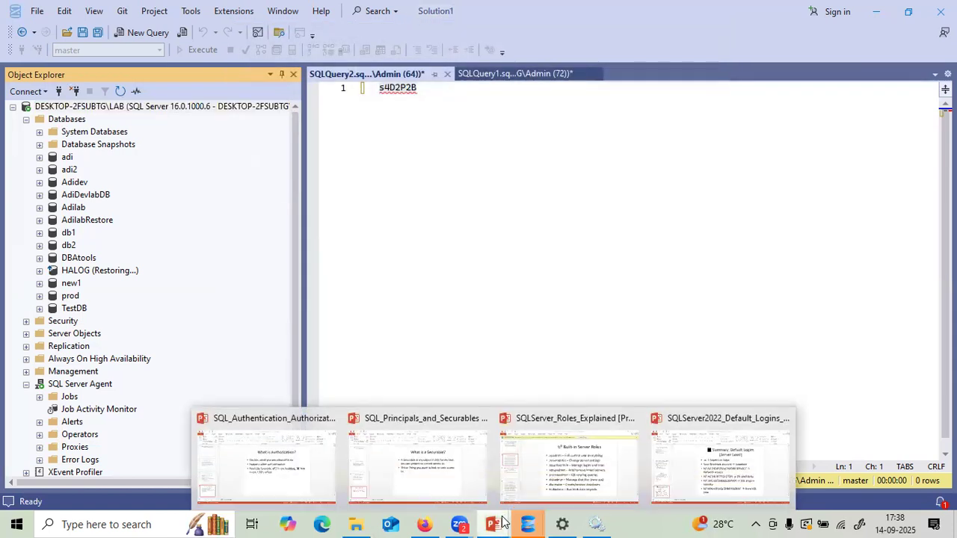
click(576, 491)
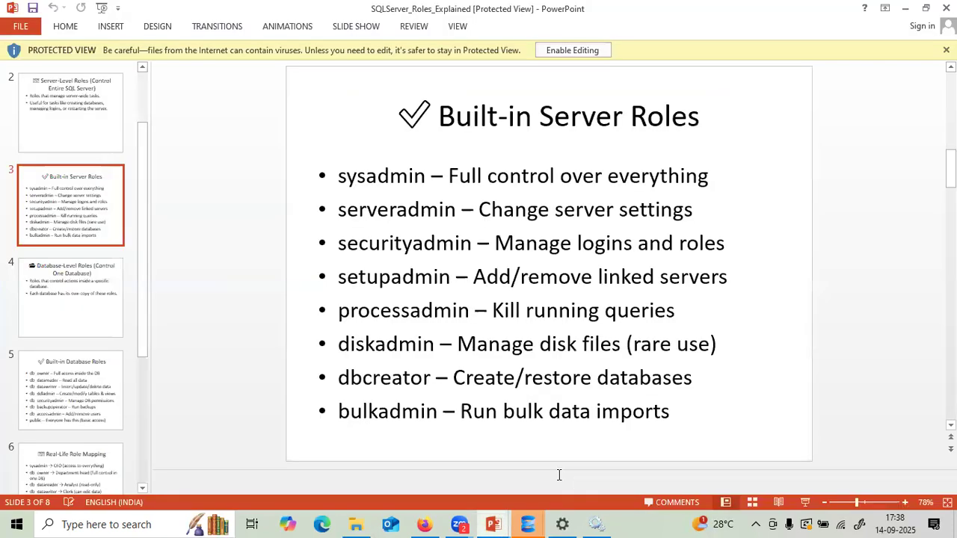
click(104, 308)
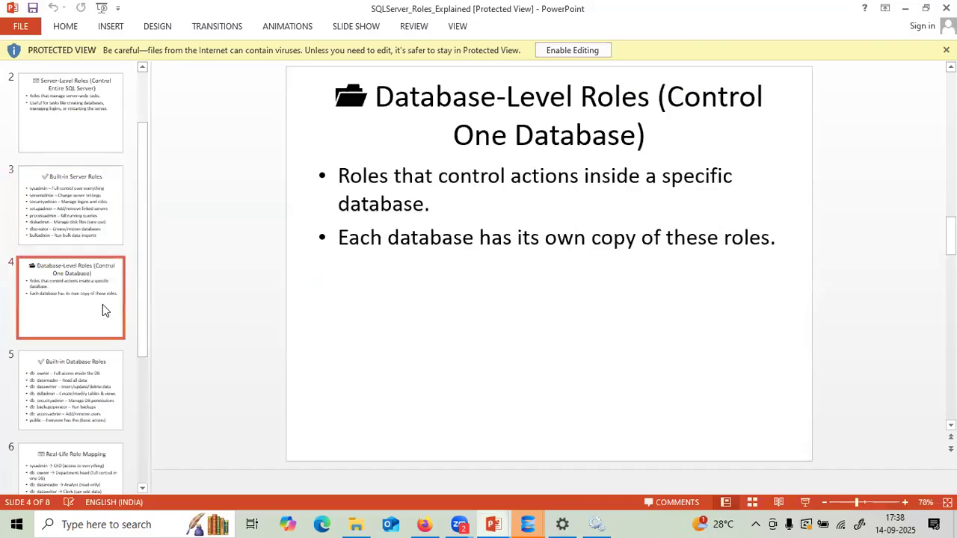
click(76, 164)
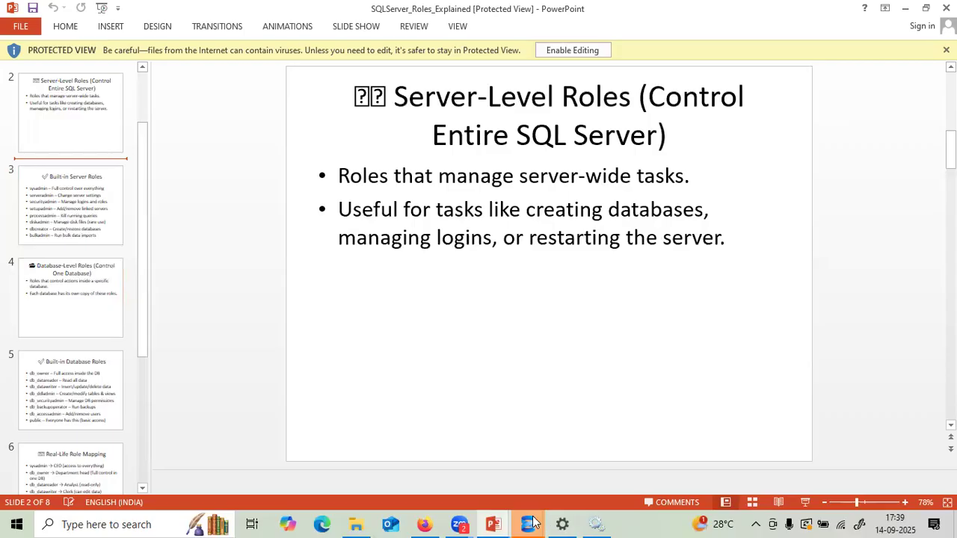
mouse_move(531, 523)
click(435, 479)
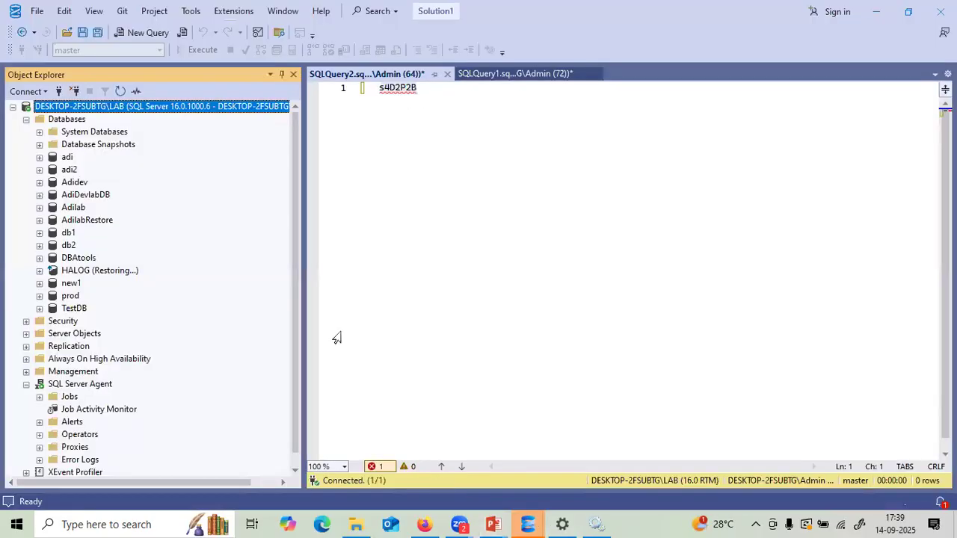
- Collapse Databases and start a new login from the Security folder's New > Login menu
click(27, 120)
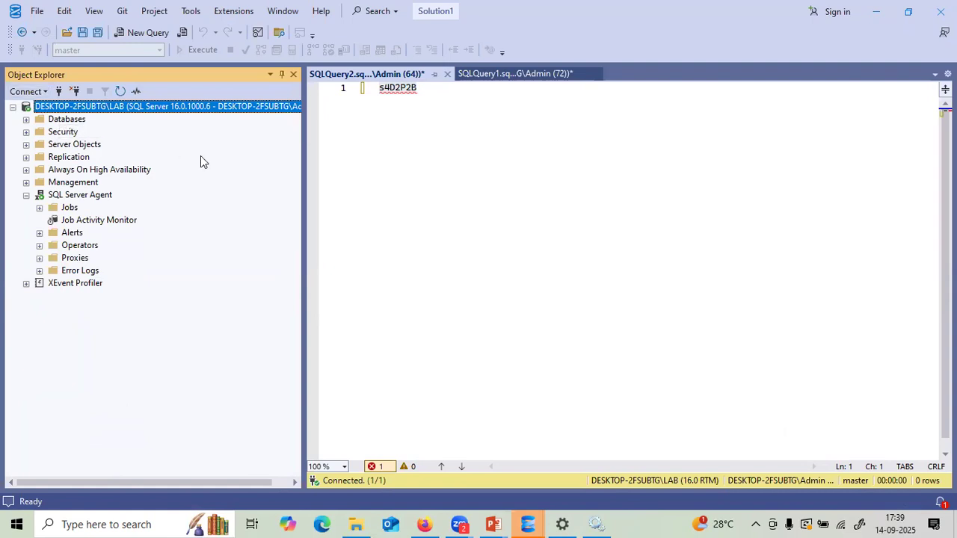
click(26, 132)
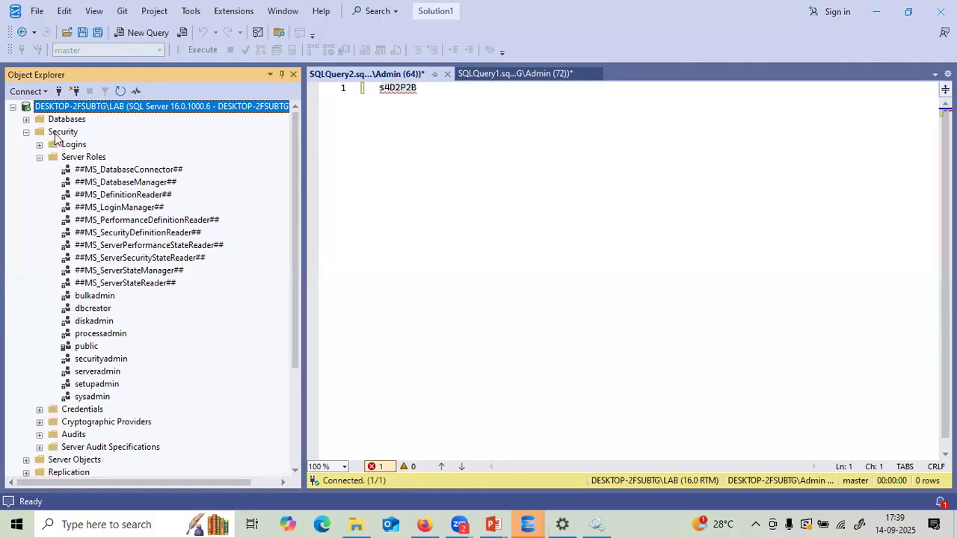
right_click(54, 133)
mouse_move(101, 143)
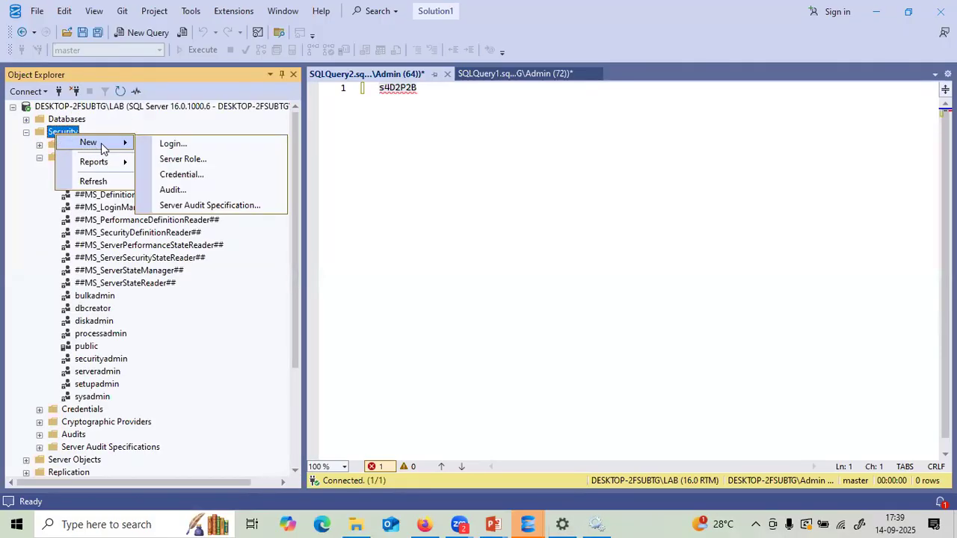
click(165, 145)
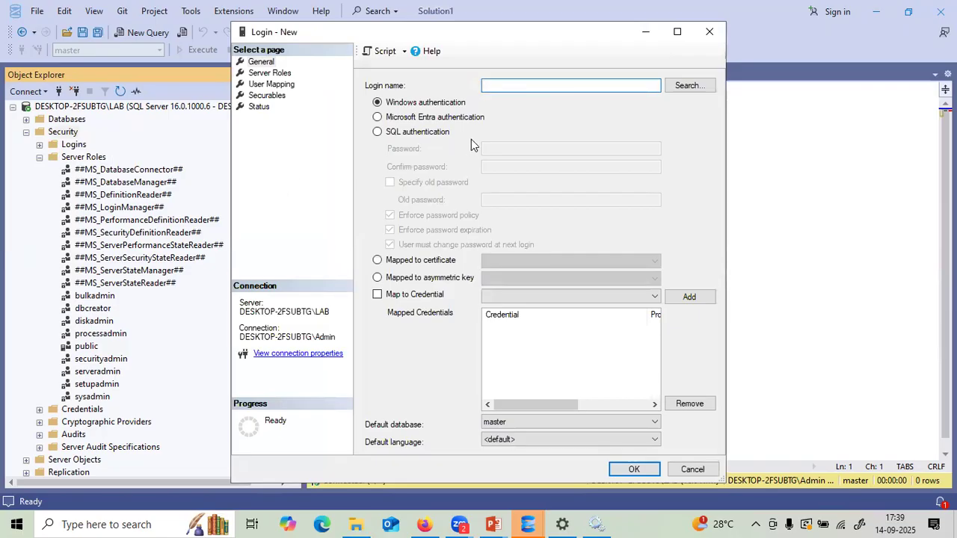
- Switch the new login to SQL Server authentication and enter its login name
click(377, 132)
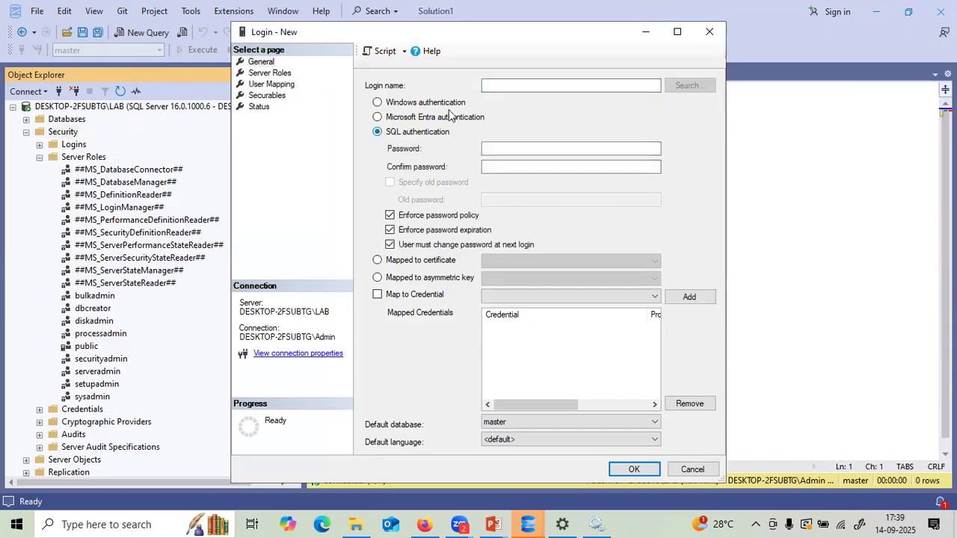
click(490, 88)
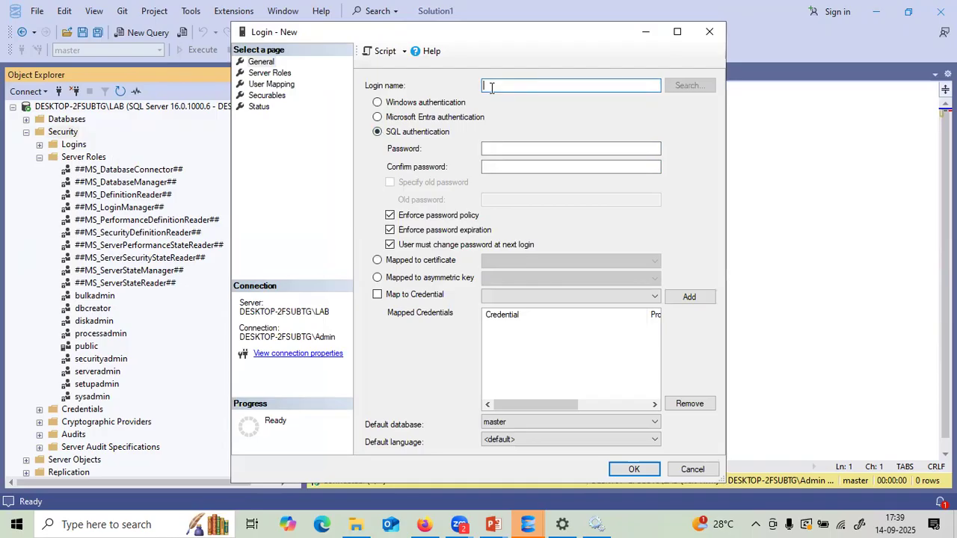
text(P)
key(BackSpace)
key(BackSpace)
text(adi1)
click(483, 150)
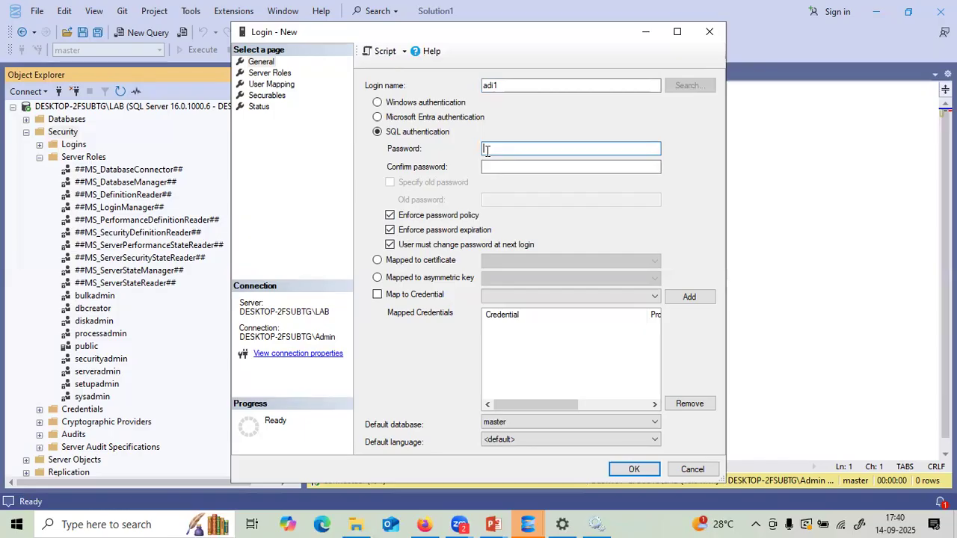
click(391, 230)
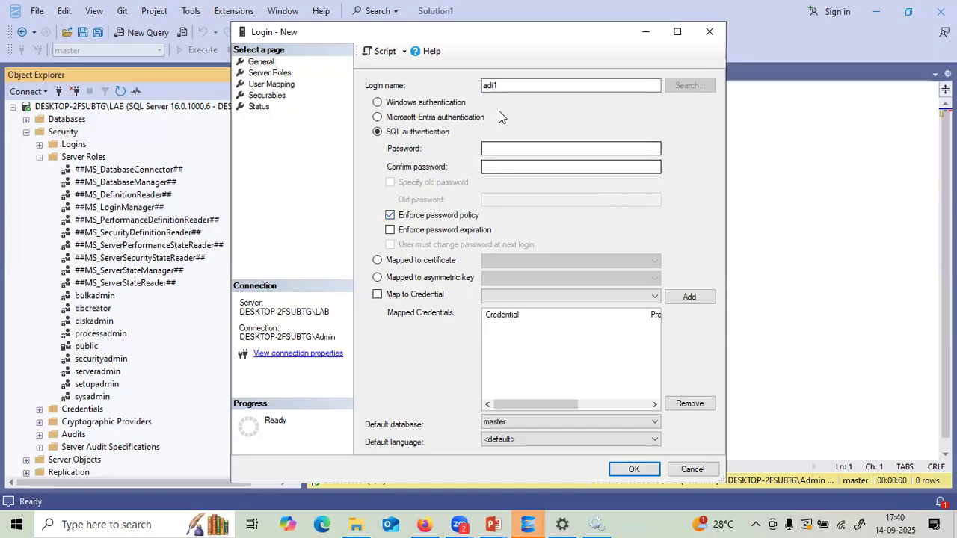
click(493, 88)
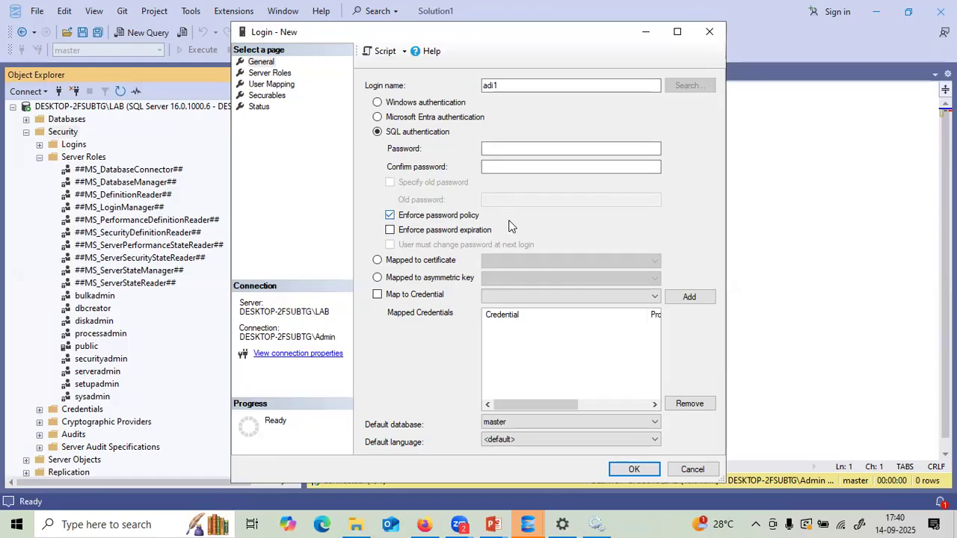
click(390, 231)
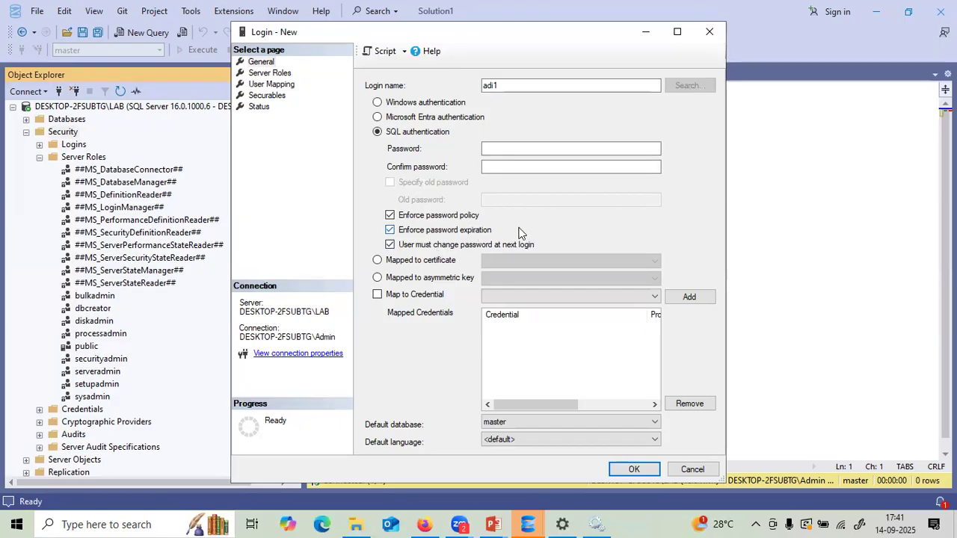
- Turn off password expiration enforcement for the new login
click(390, 231)
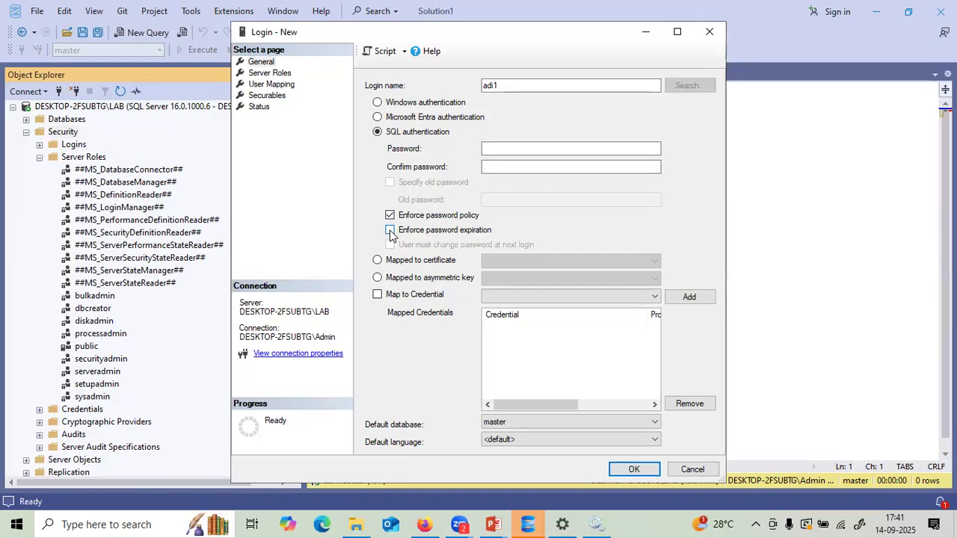
click(390, 231)
click(390, 231)
click(390, 231)
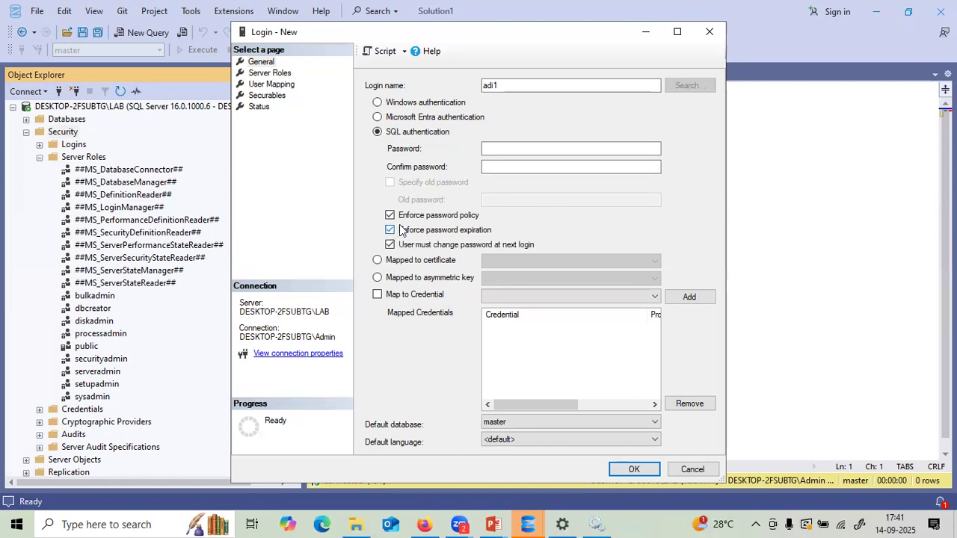
click(392, 232)
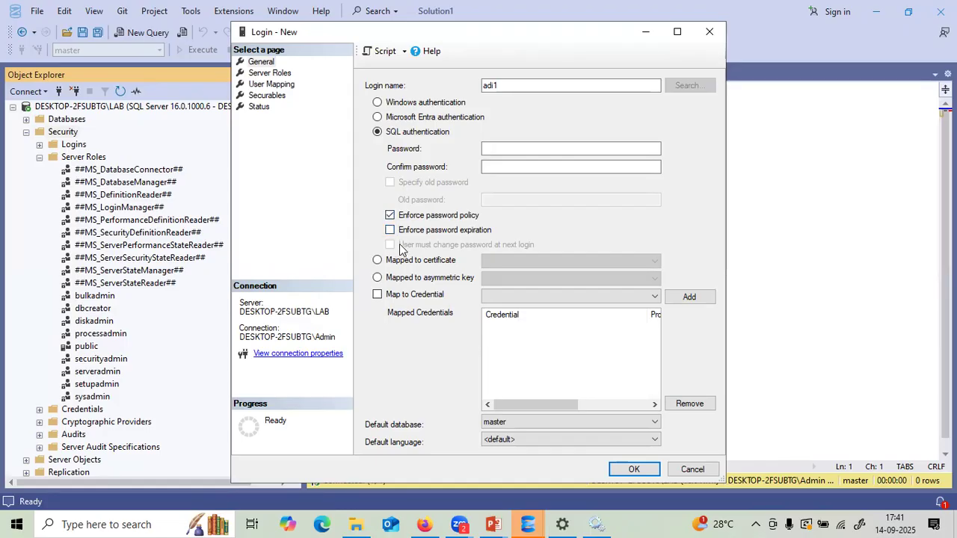
- Enter the new login's password in the Password field
click(487, 148)
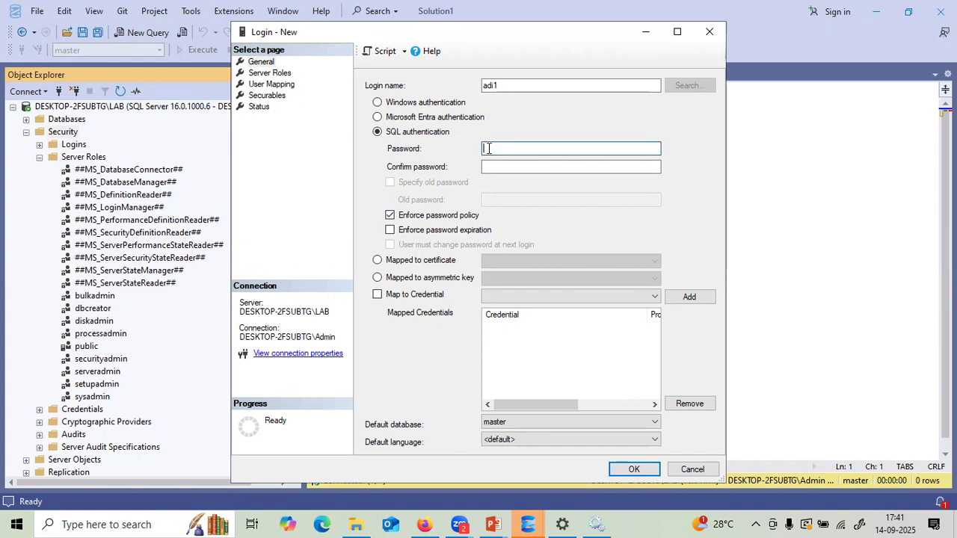
text(**************)
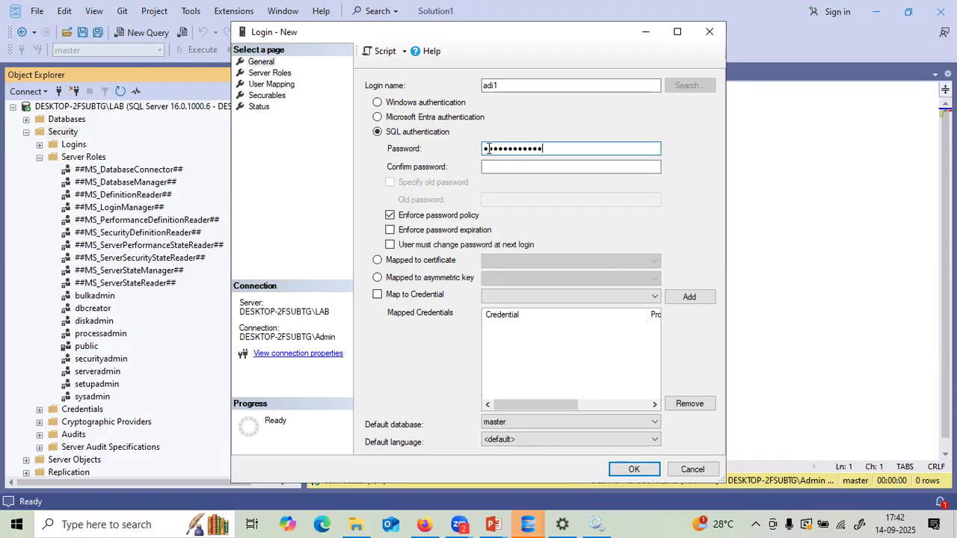
click(536, 166)
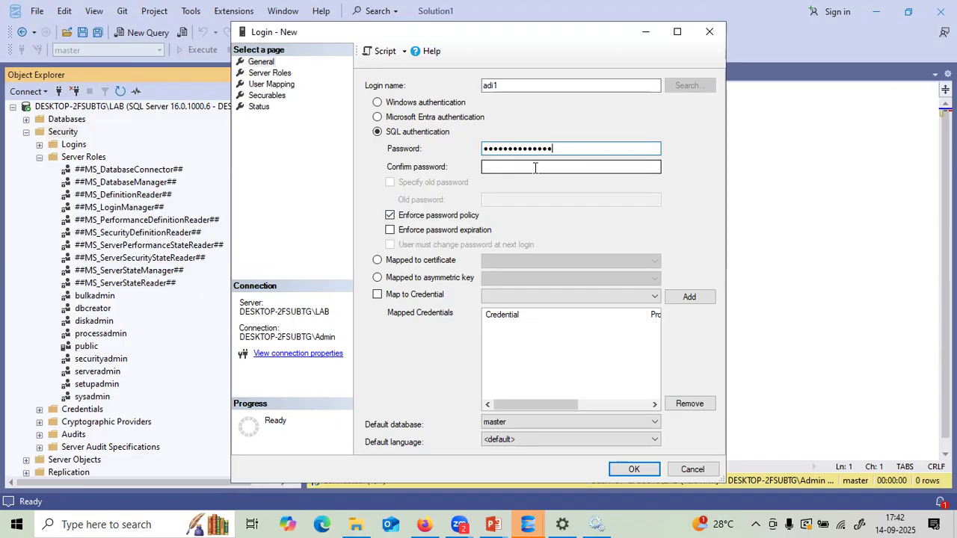
click(120, 519)
- Open Notepad through Windows Search and type the login's password into it
text(note)
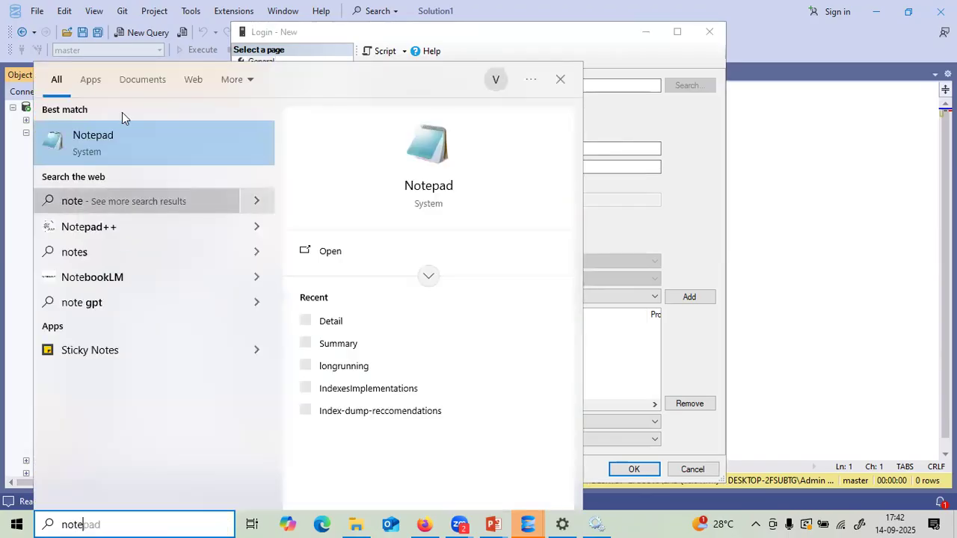
click(91, 147)
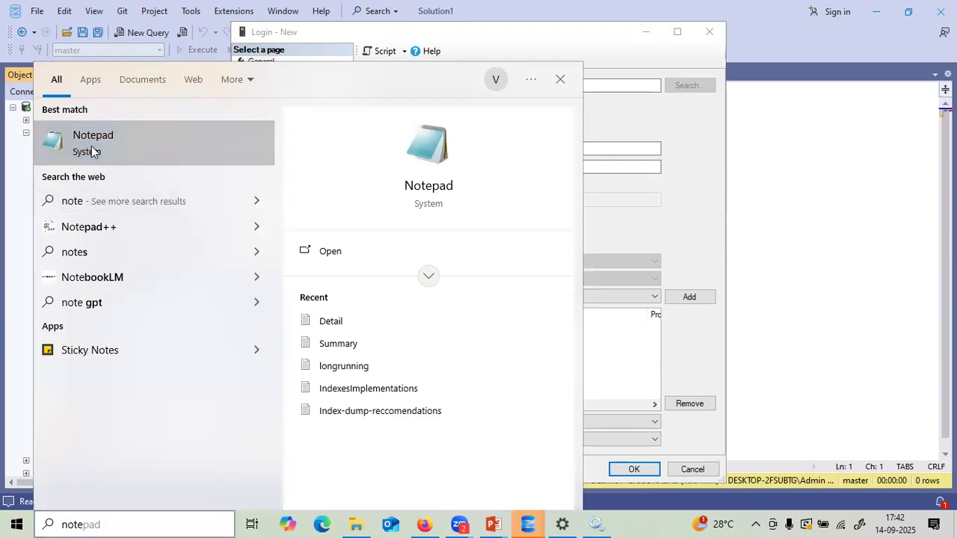
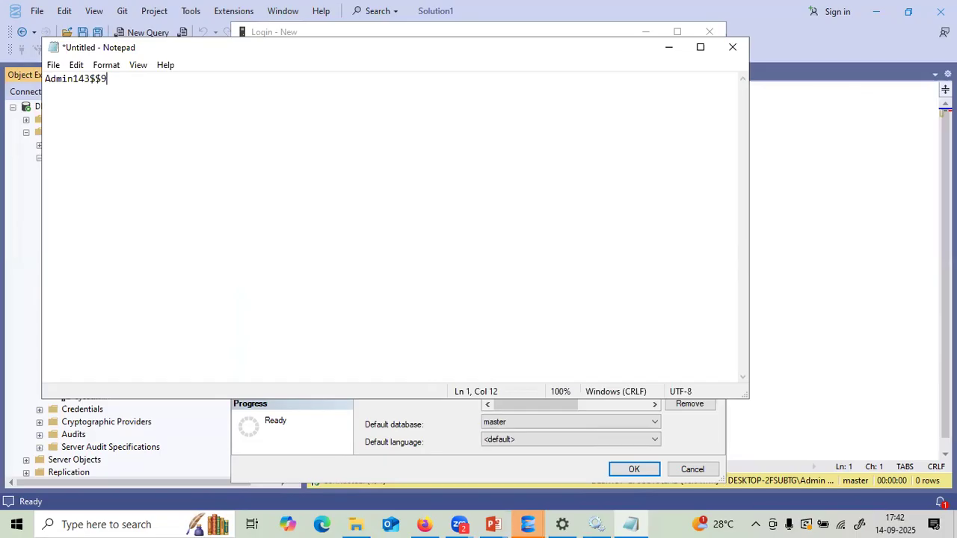
- Complete the longer password in Notepad, select it, and return to the password field
drag(152, 80, 41, 82)
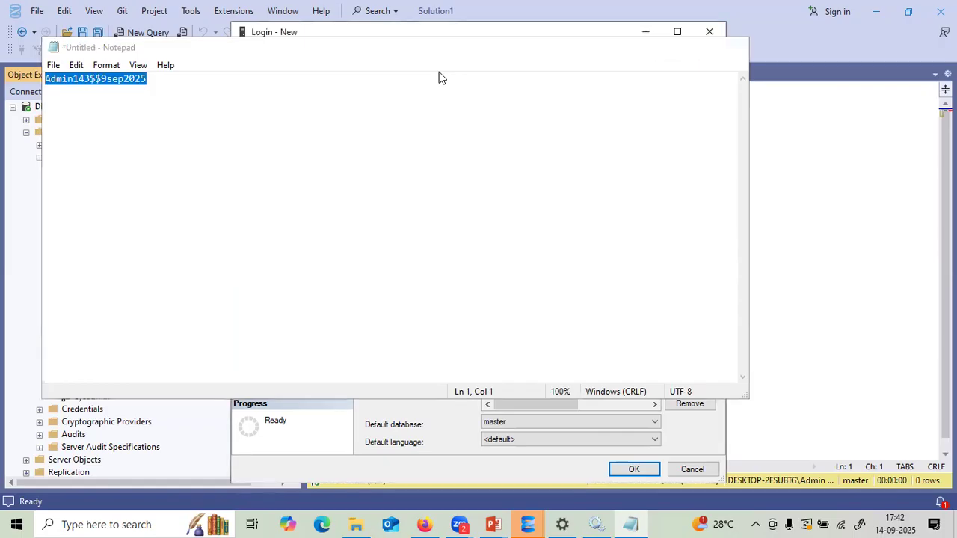
double_click(558, 148)
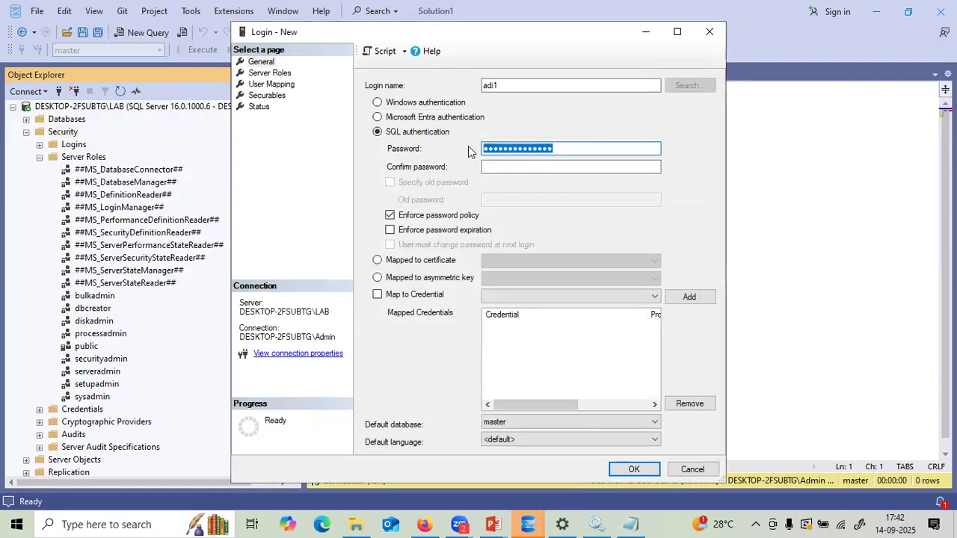
- Paste the password into both password fields, tick the sysadmin server role, and create the login
key(ctrl+v)
click(498, 166)
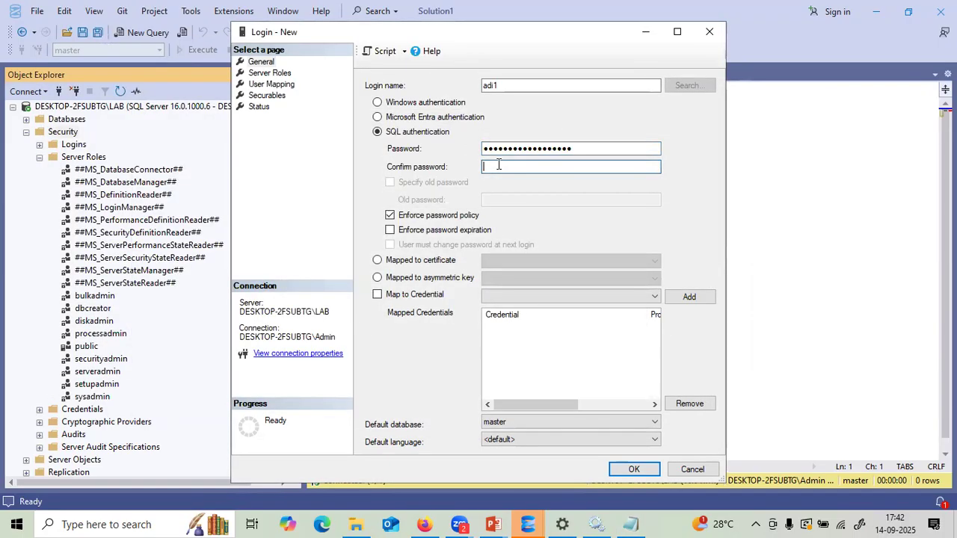
key(ctrl+v)
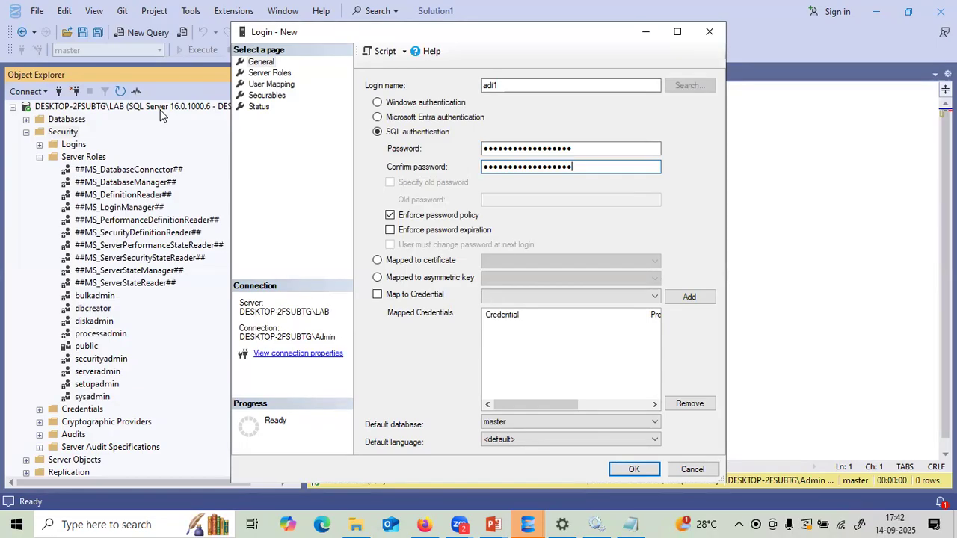
click(286, 75)
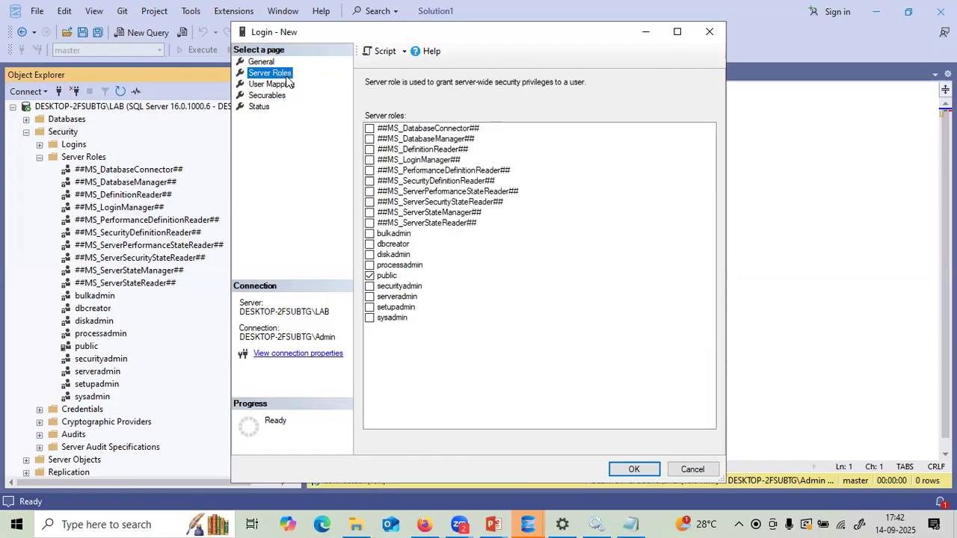
click(370, 319)
click(628, 469)
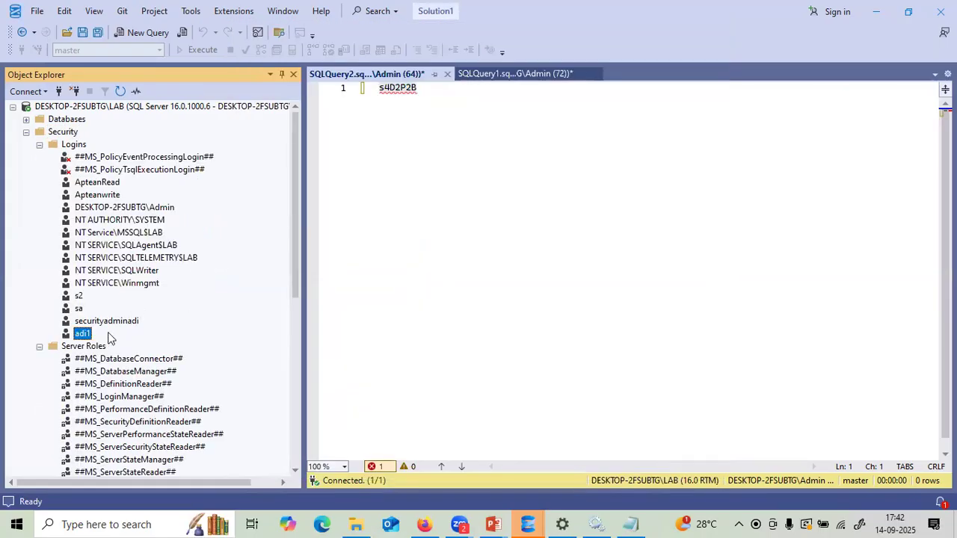
- Collapse the LAB server tree, widen the Object Explorer pane, and open the Connect menu
click(12, 108)
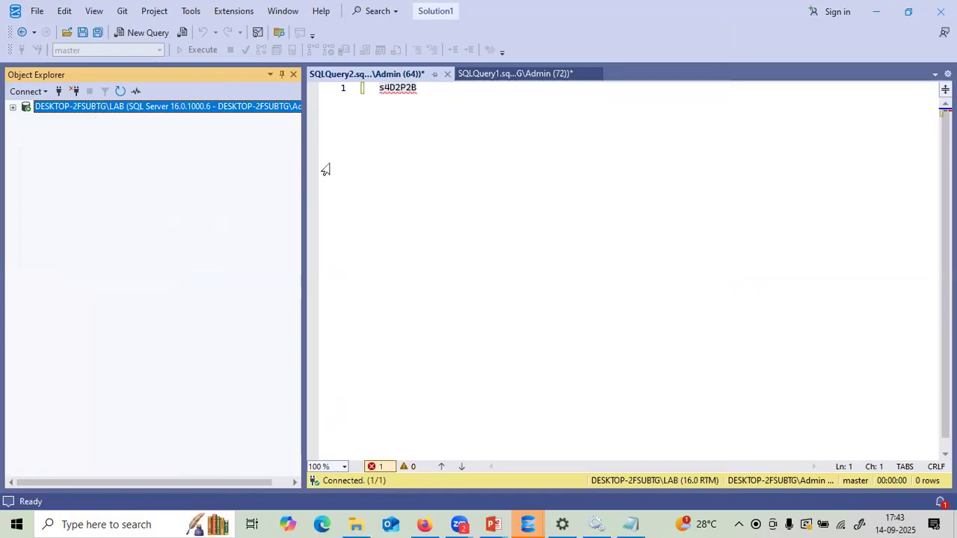
drag(304, 154, 513, 153)
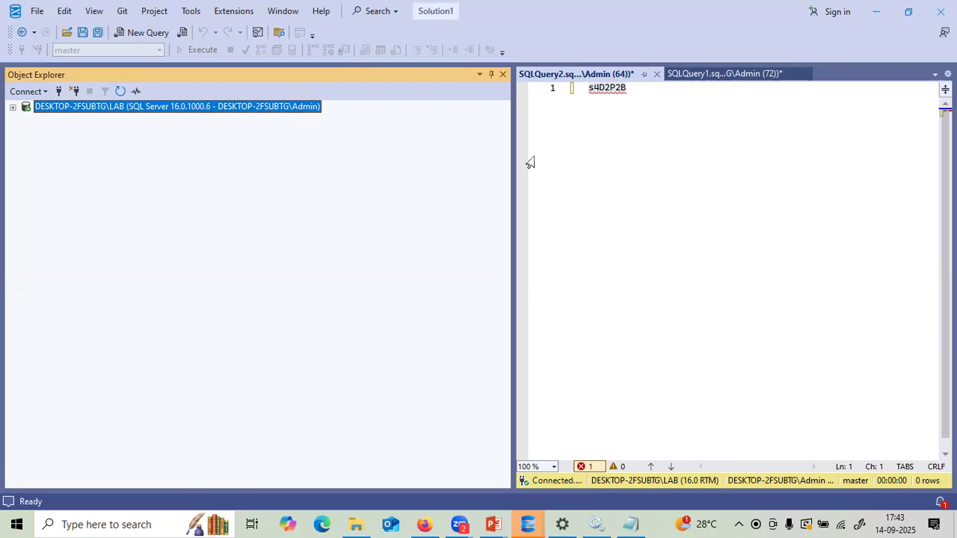
drag(514, 157, 432, 160)
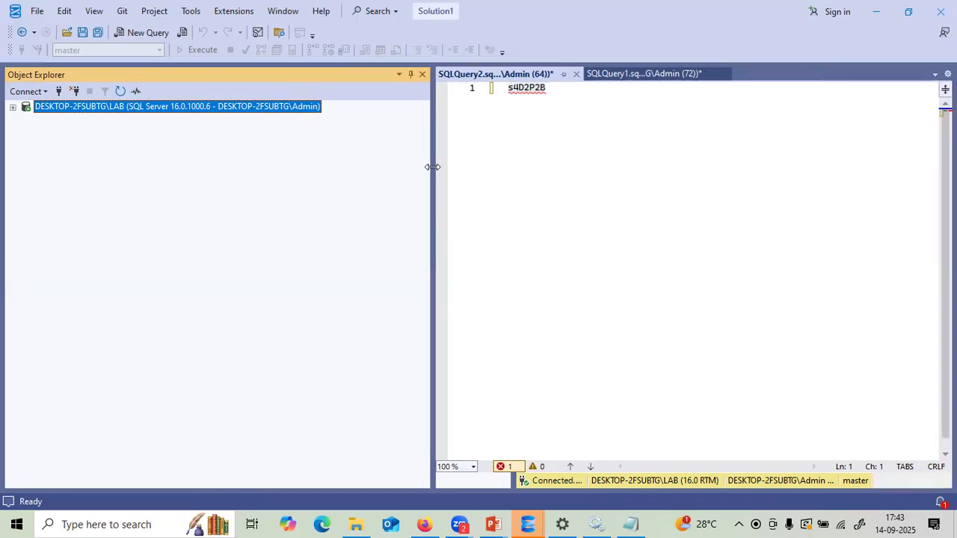
click(26, 93)
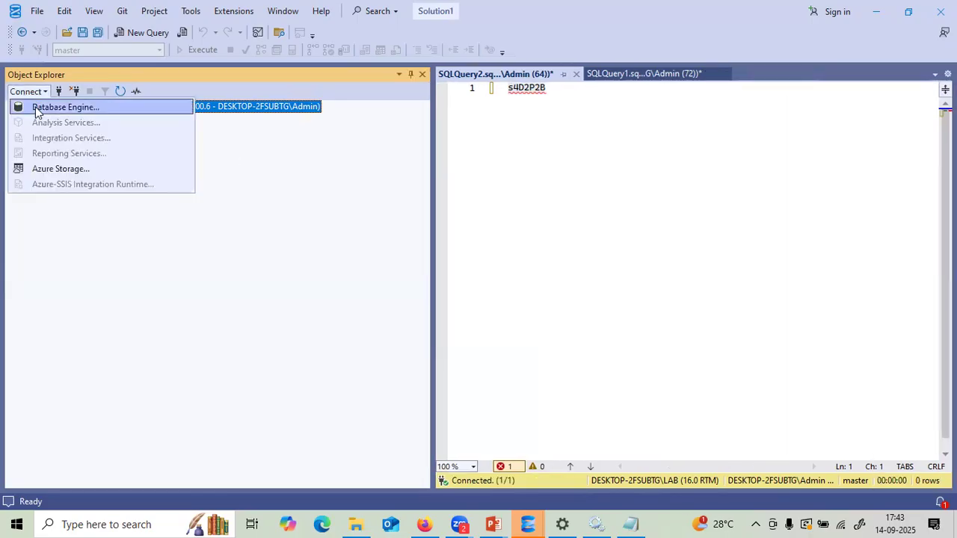
- Try connecting to the Database Engine with SQL Server Authentication as 'adi' and the pasted password
click(38, 108)
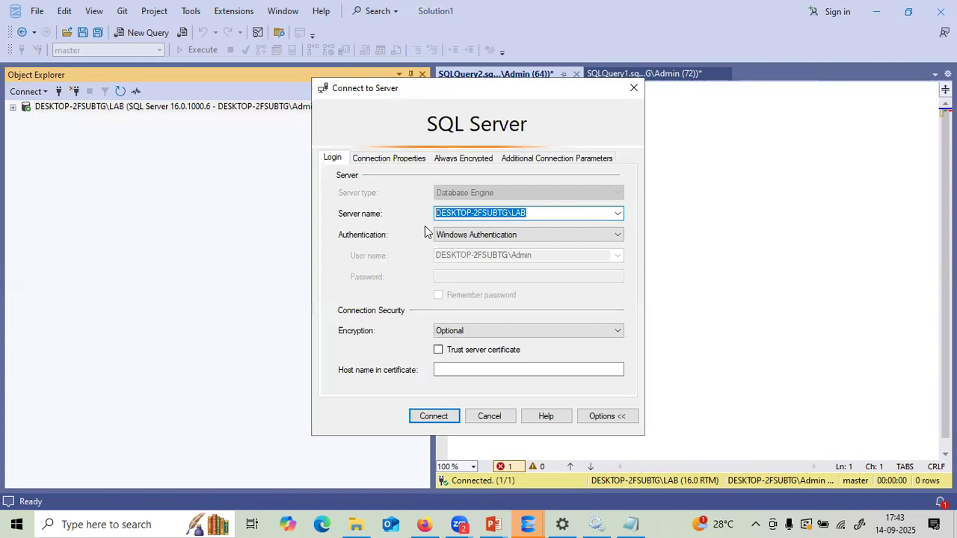
click(452, 236)
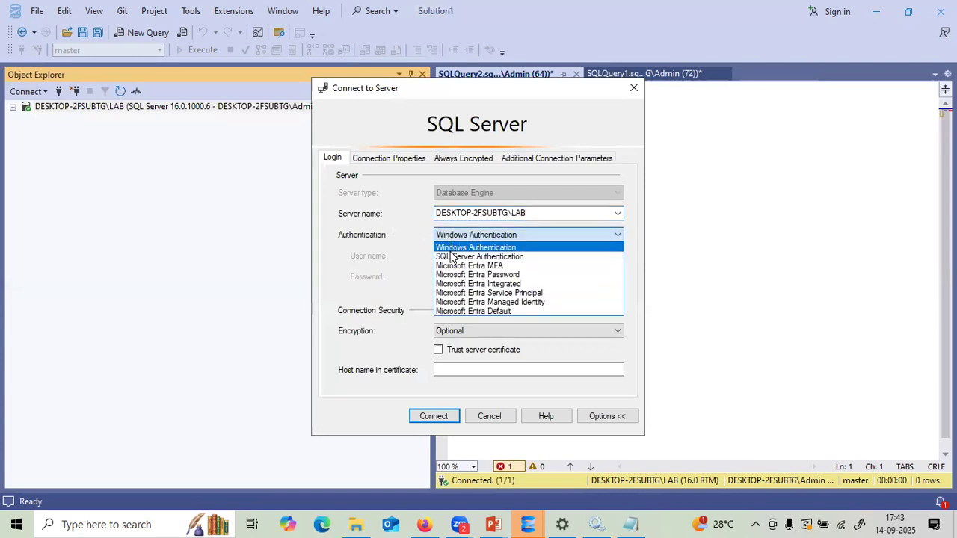
click(452, 256)
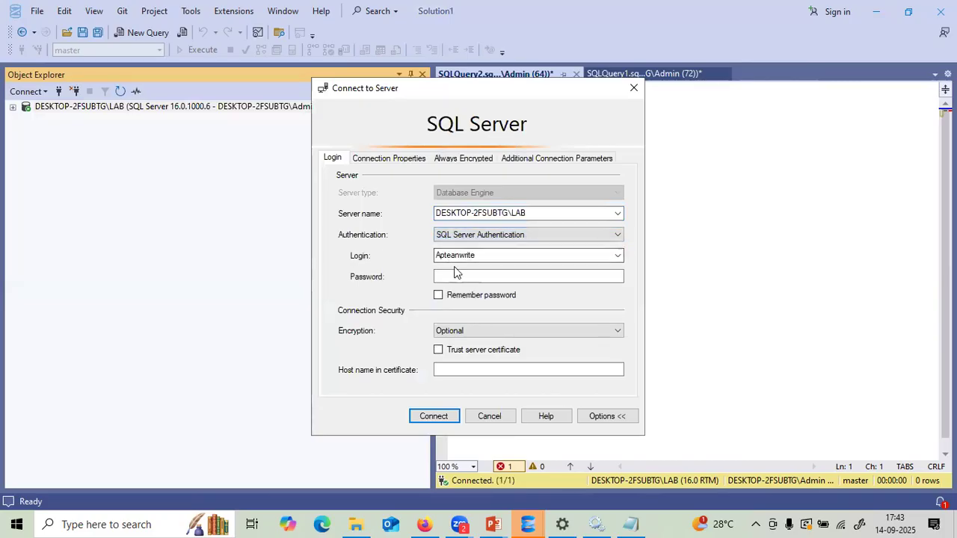
double_click(542, 257)
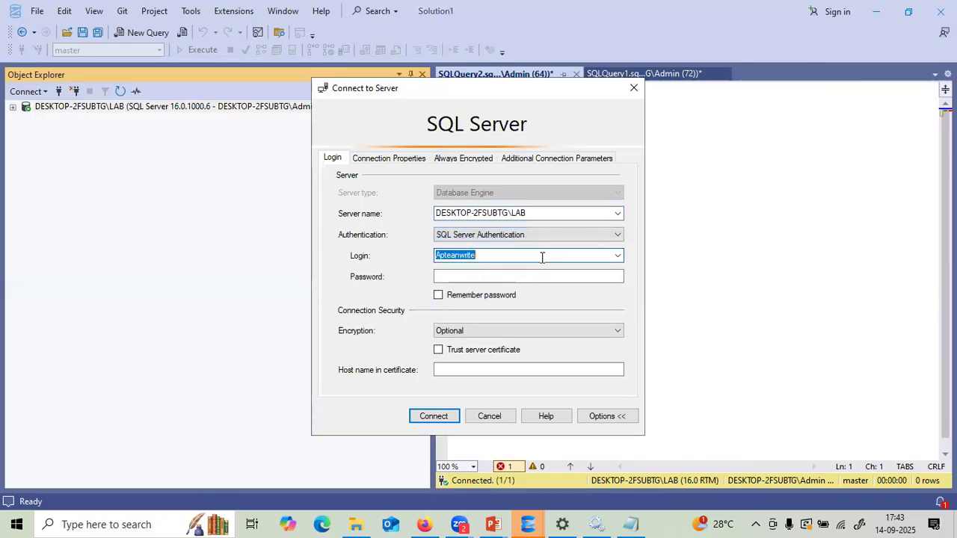
text(adi)
click(514, 275)
key(ctrl+v)
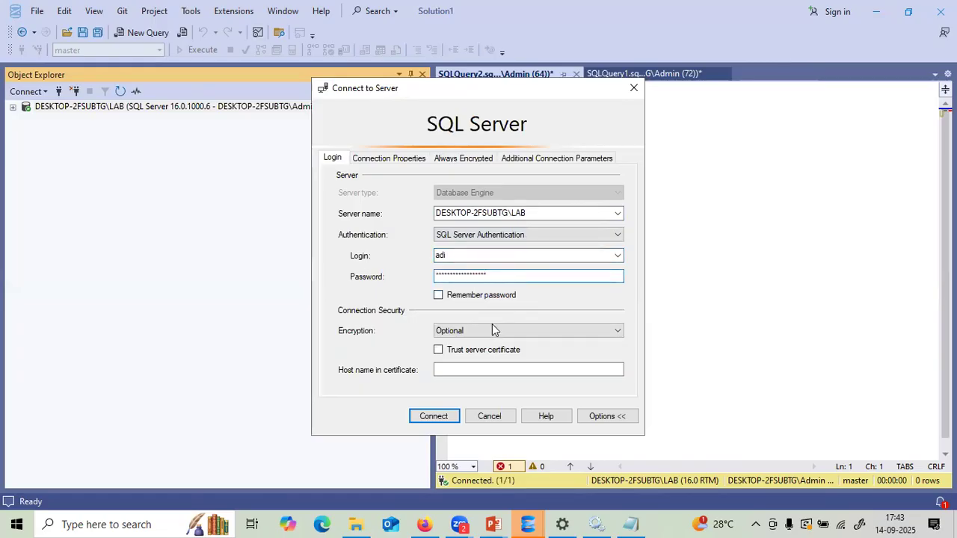
click(440, 416)
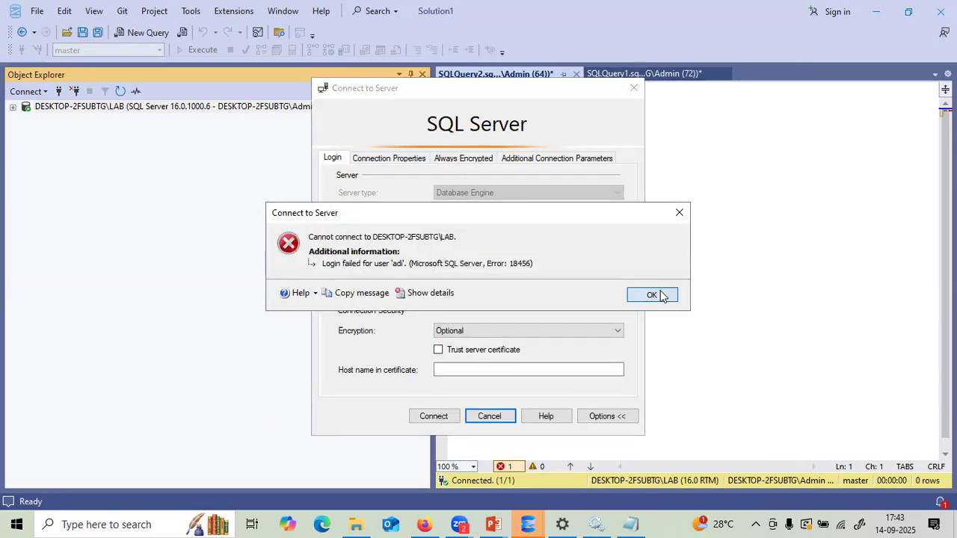
- Dismiss the login-failed error, correct the login name to 'adi1', and connect again
click(652, 296)
double_click(478, 255)
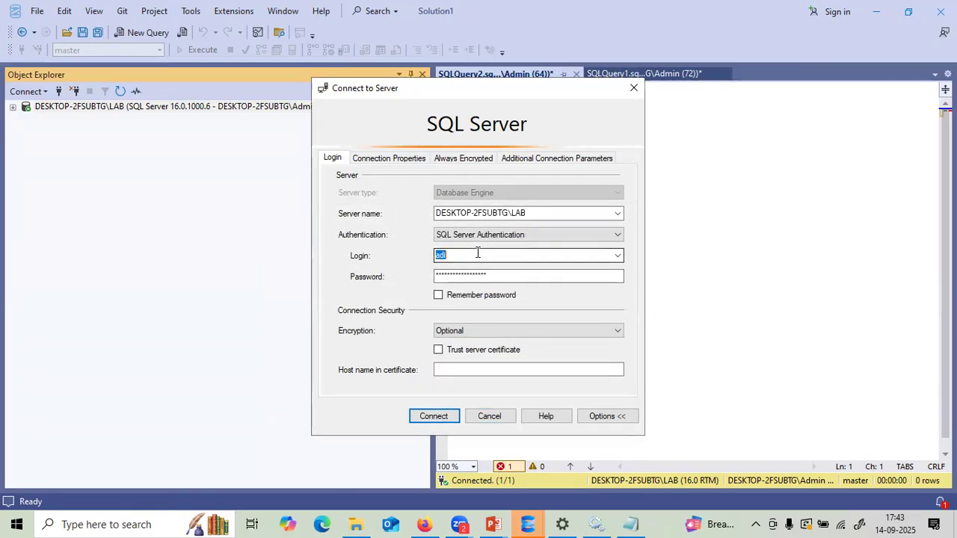
click(478, 255)
text(1)
click(432, 414)
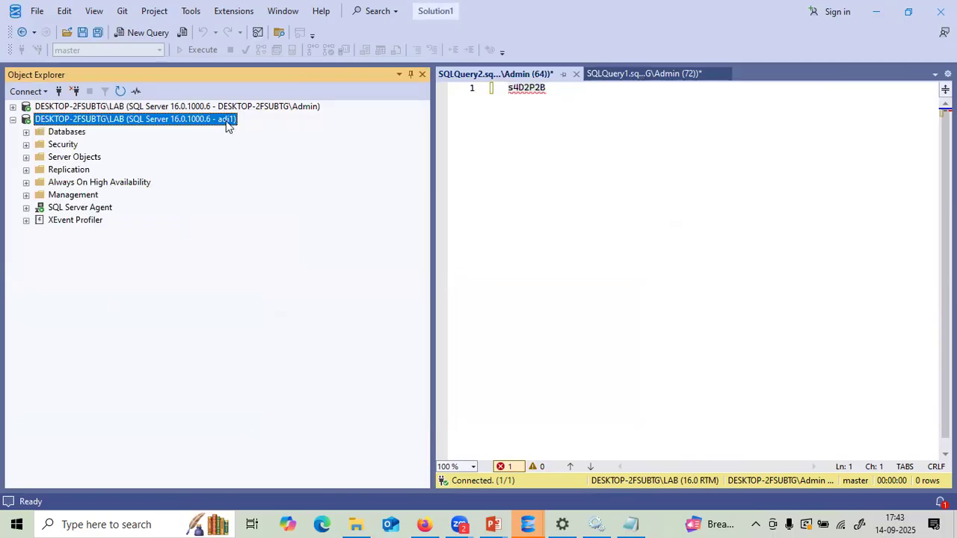
- Under the new connection's Security > Logins, start a new login named adi2
click(27, 133)
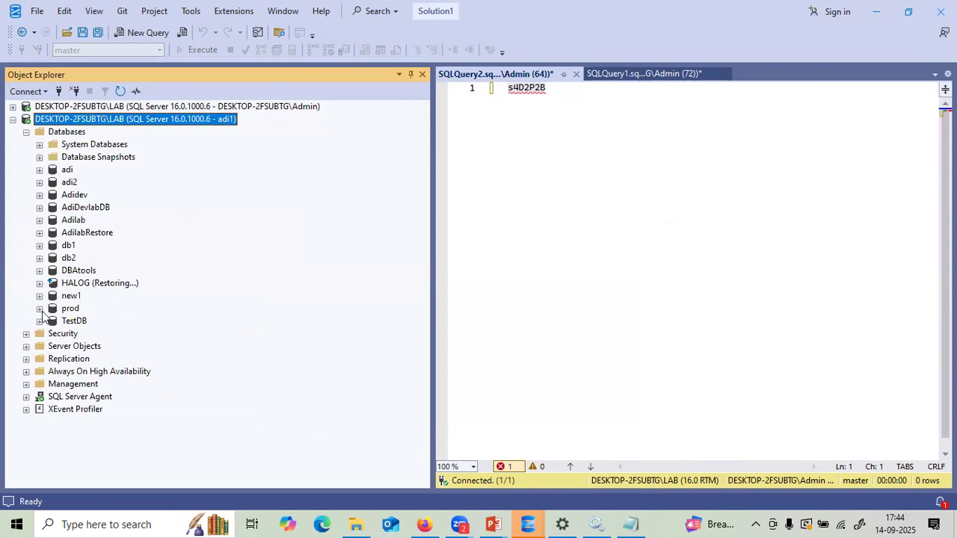
click(26, 334)
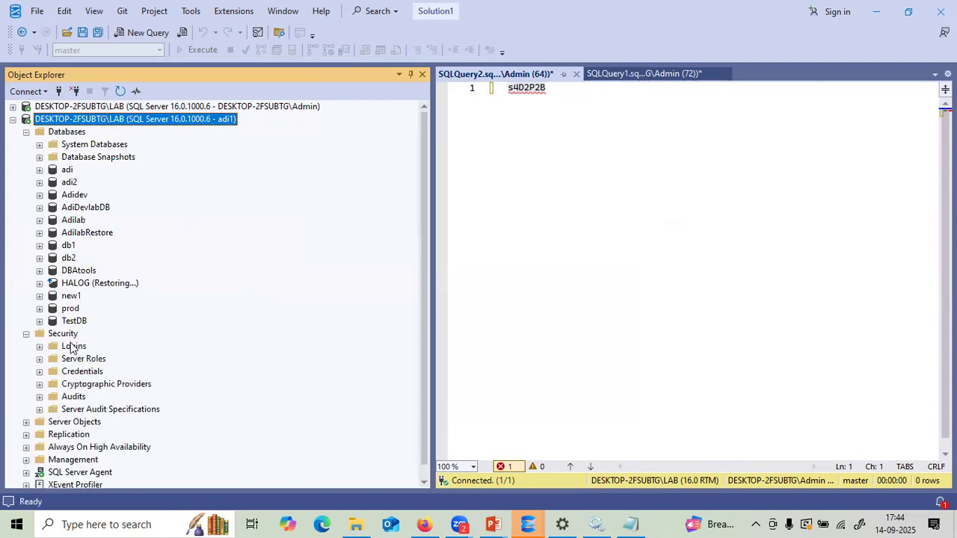
right_click(73, 346)
click(99, 353)
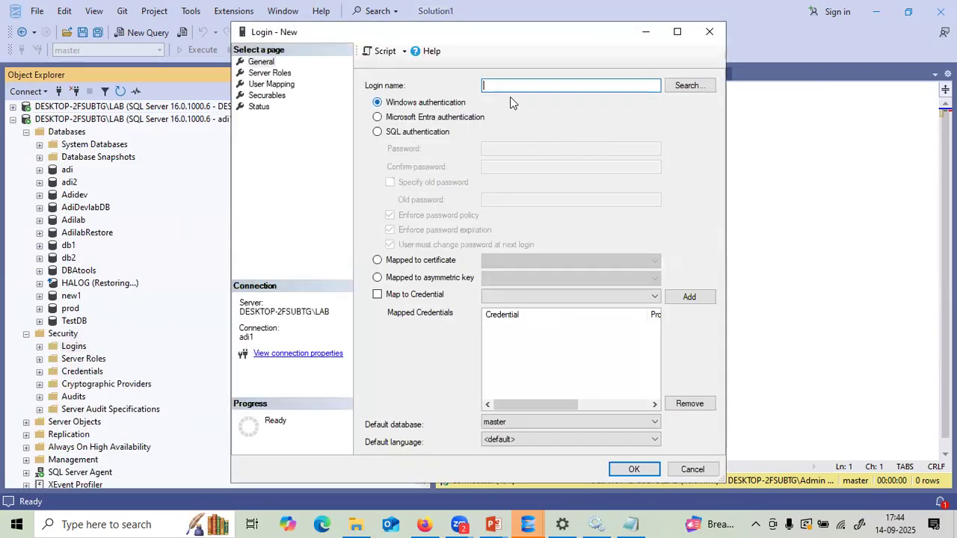
text(adi2)
- Set adi2 to SQL Server authentication without password expiration, and enter and confirm its password
click(379, 134)
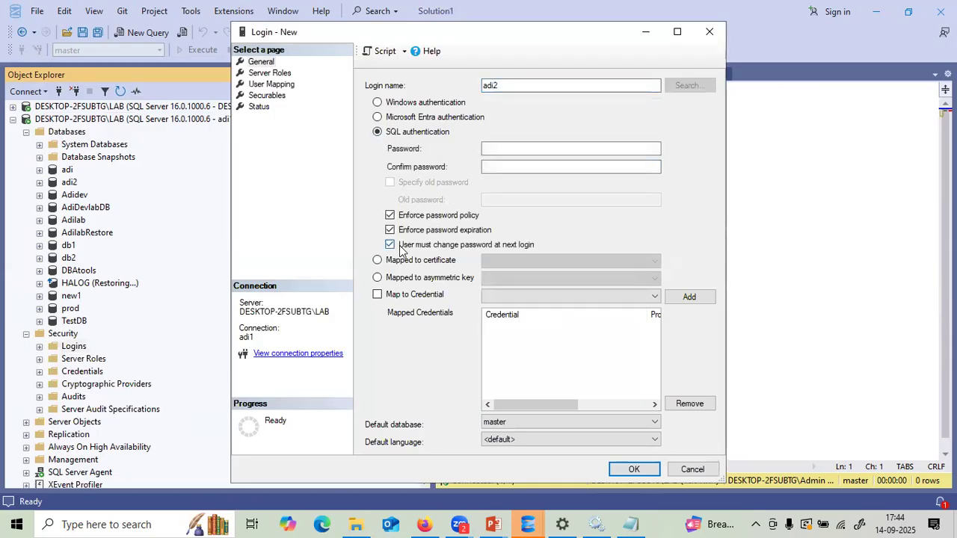
click(389, 230)
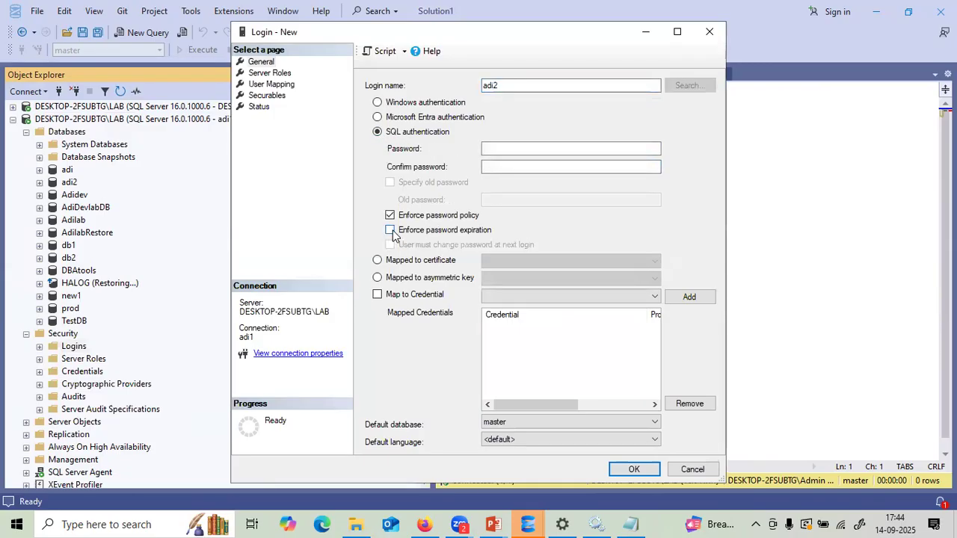
click(491, 150)
key(ctrl+v)
text(•••)
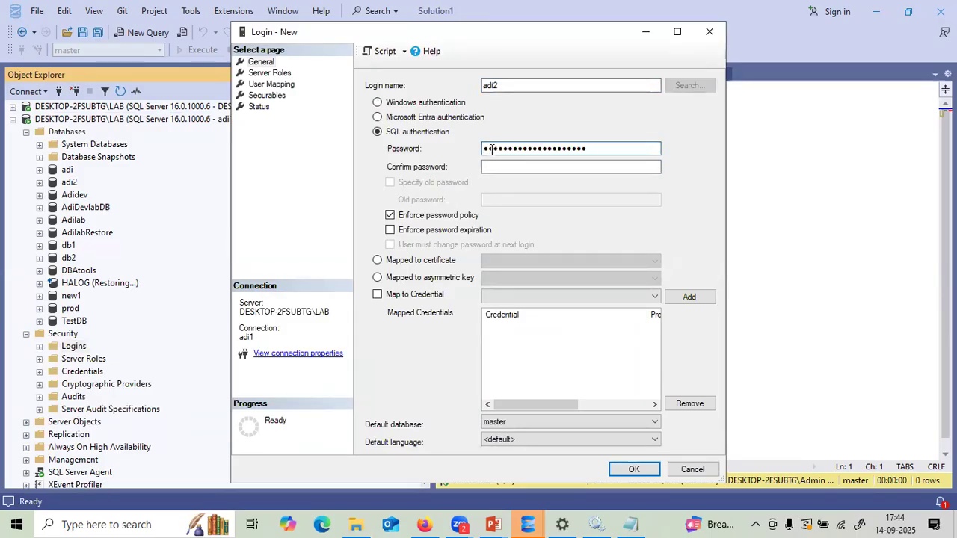
key(ctrl+a)
key(BackSpace)
key(ctrl+v)
text(•••)
click(492, 166)
key(ctrl+v)
text(•••)
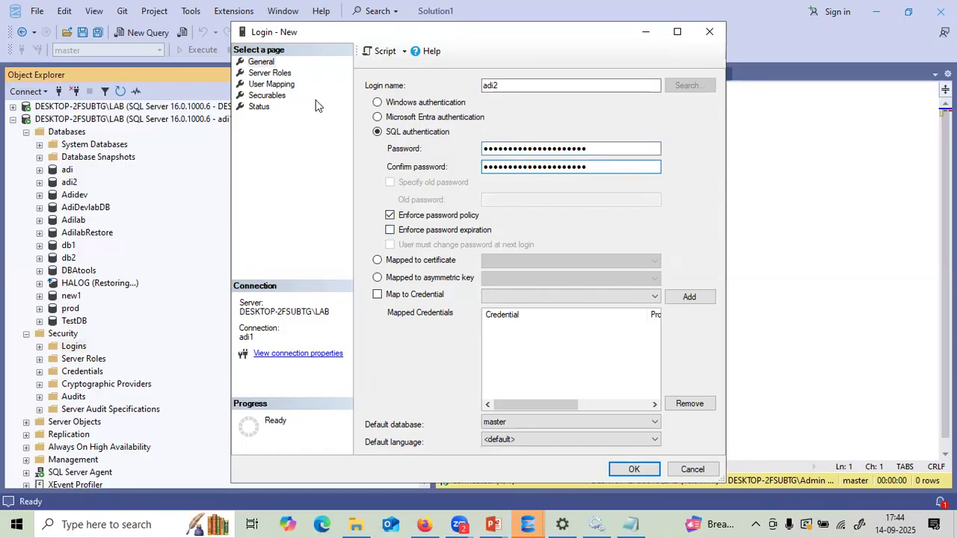
- Grant adi2 the serveradmin server role and create the login
click(271, 73)
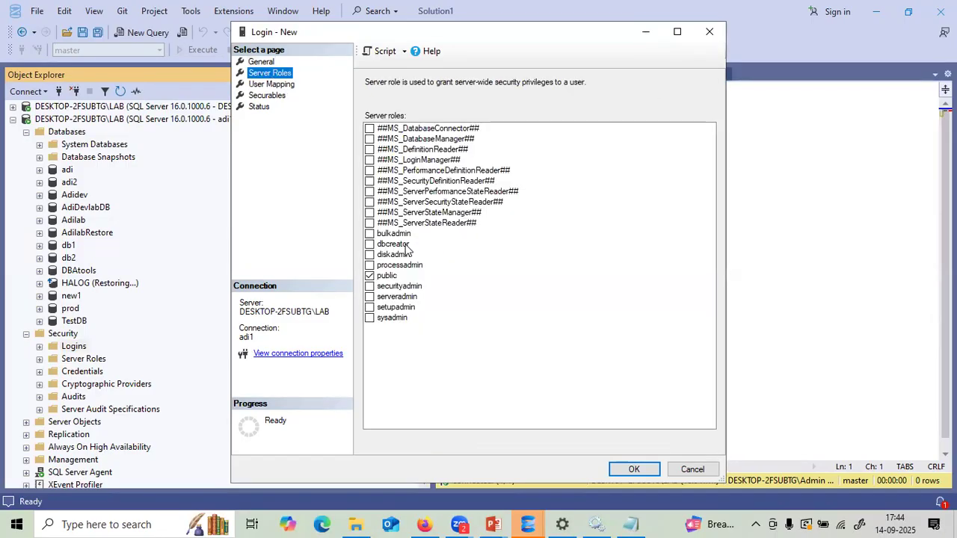
click(370, 297)
click(635, 469)
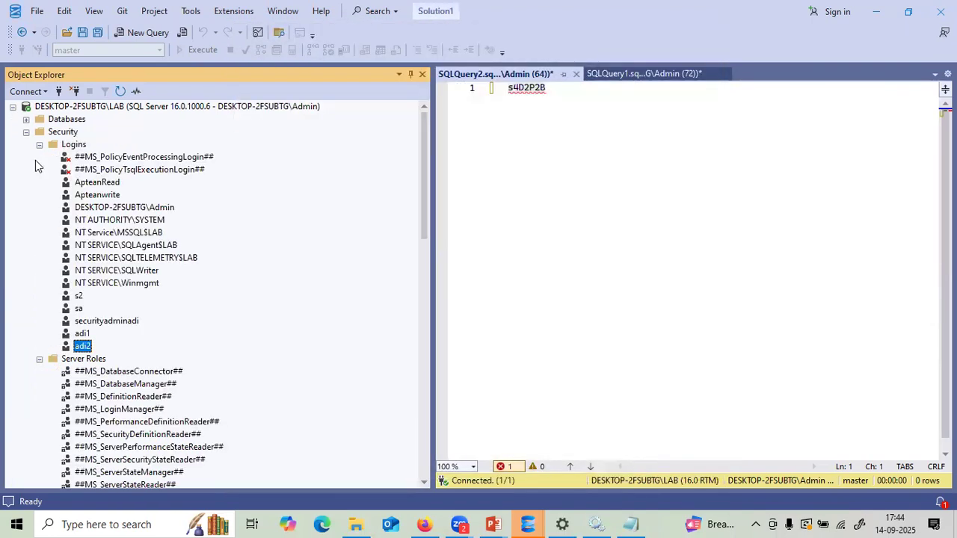
- Delete the adi2 login, accept the database users warning, and collapse the tree
right_click(84, 346)
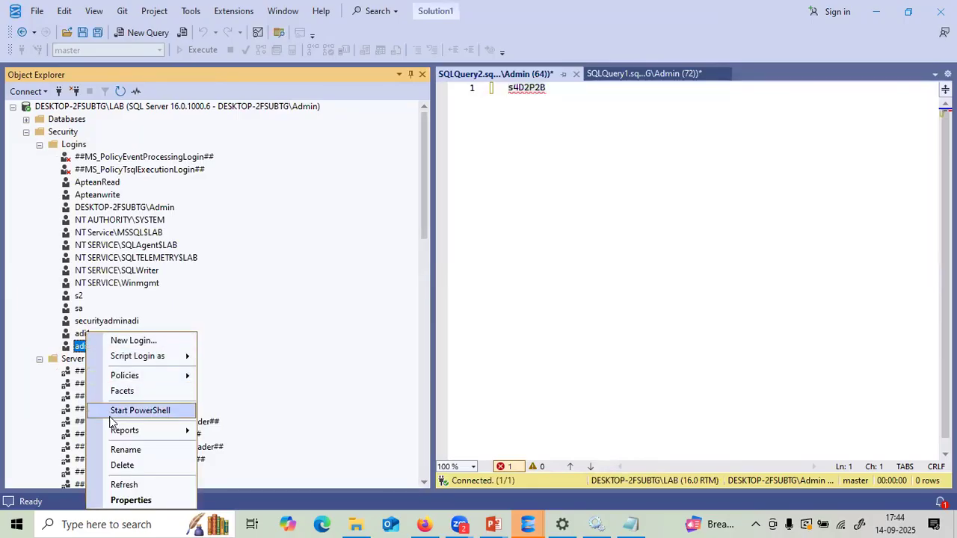
click(120, 466)
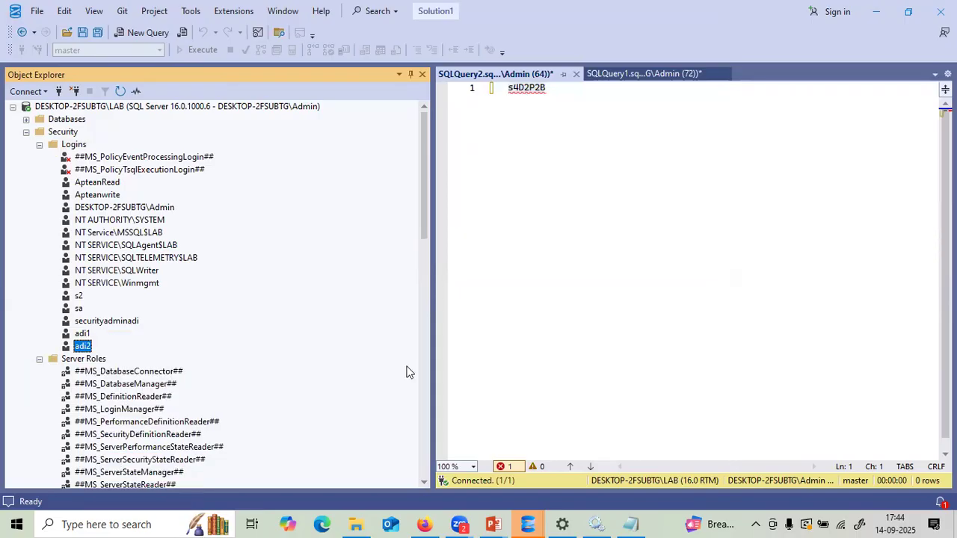
click(635, 470)
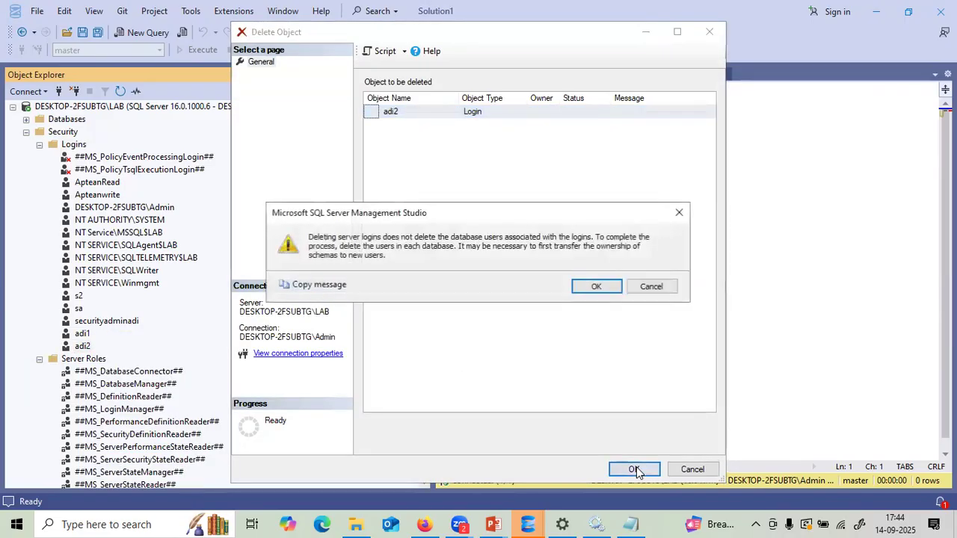
click(595, 287)
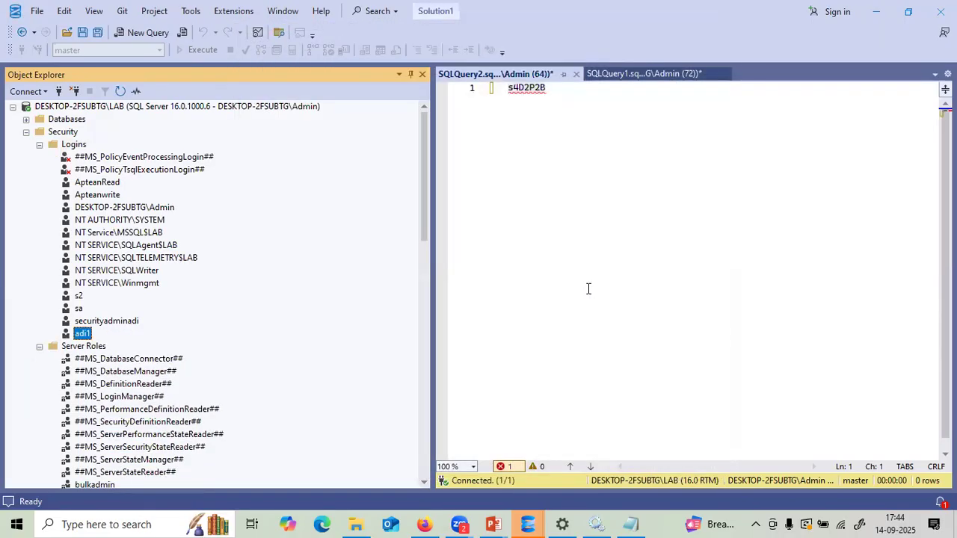
click(26, 132)
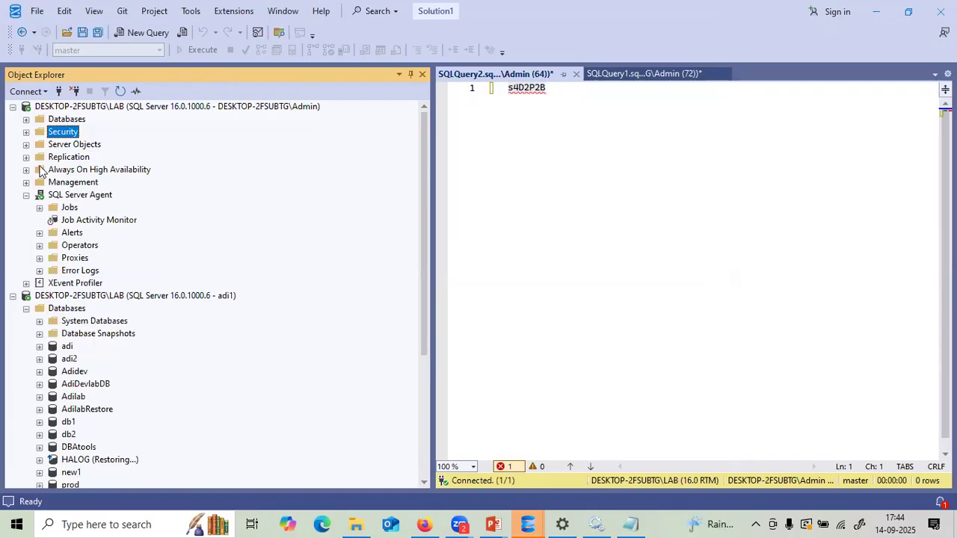
- Collapse the Admin connection, refresh the adi1 server, and expand its Security > Logins
click(12, 107)
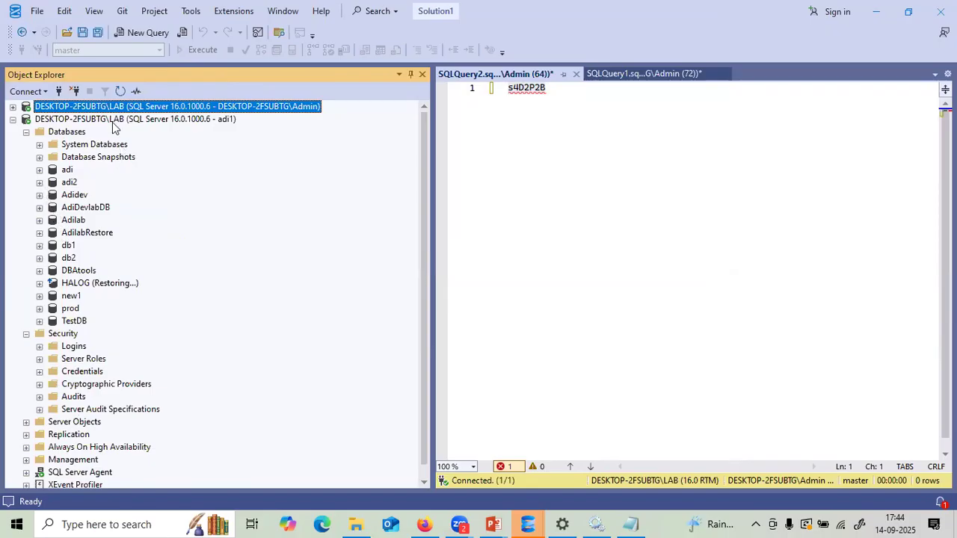
click(116, 120)
click(119, 92)
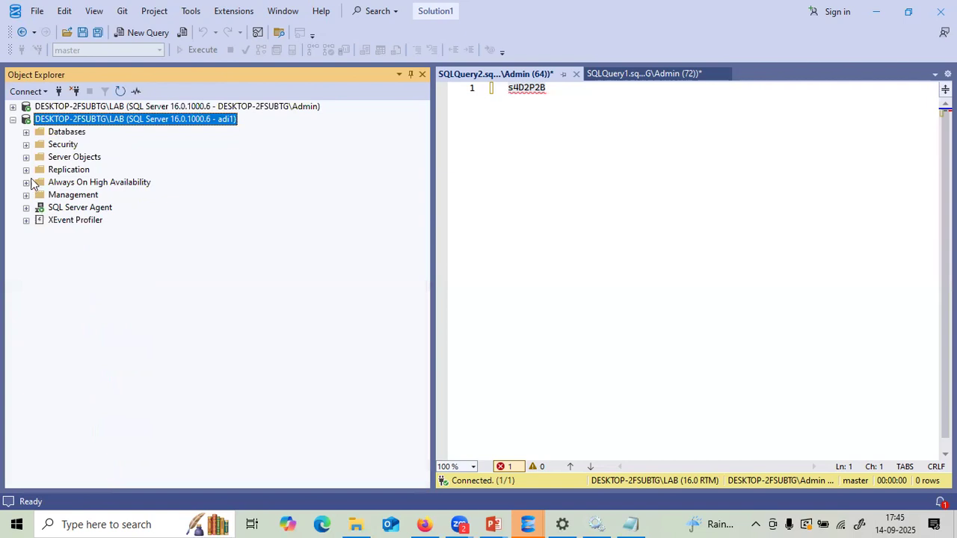
click(26, 147)
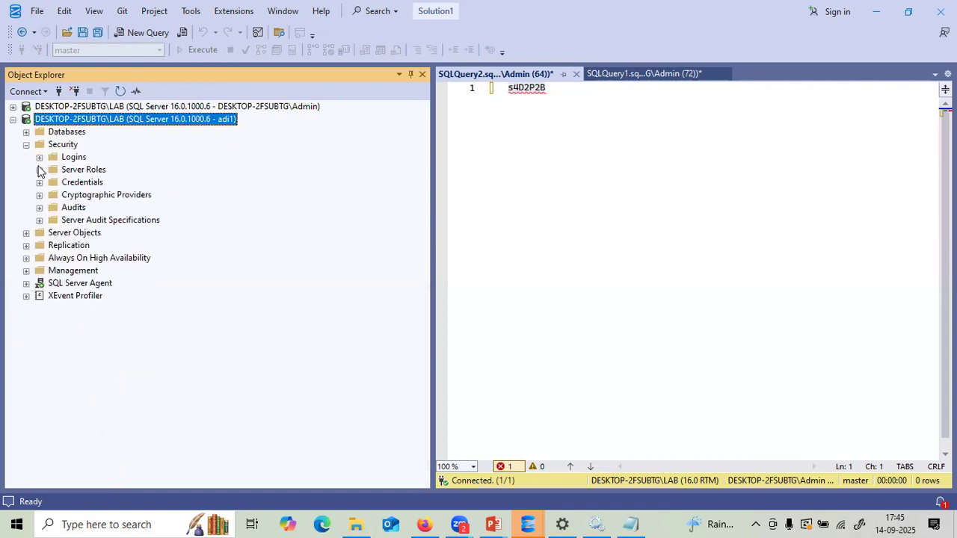
click(39, 158)
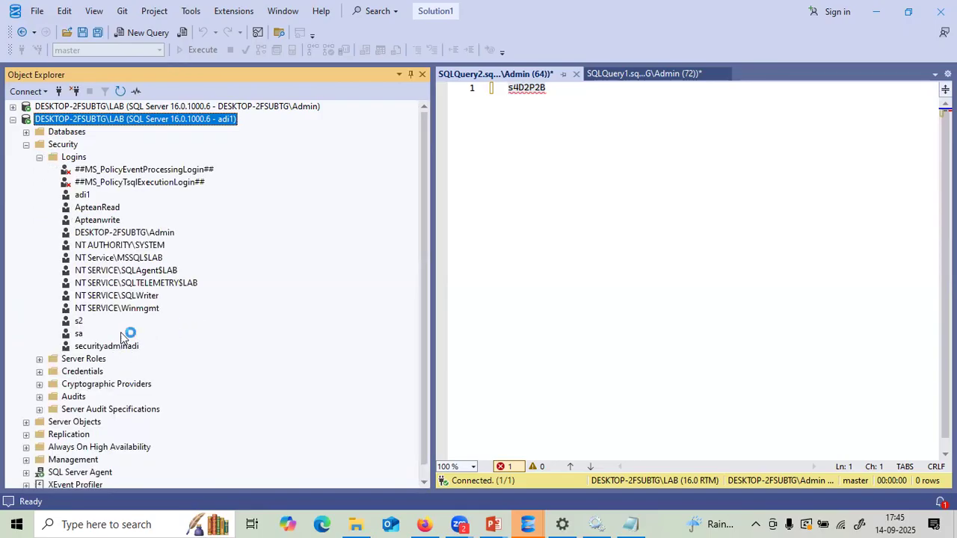
- Delete the s2 login and accept the database users warning
right_click(79, 322)
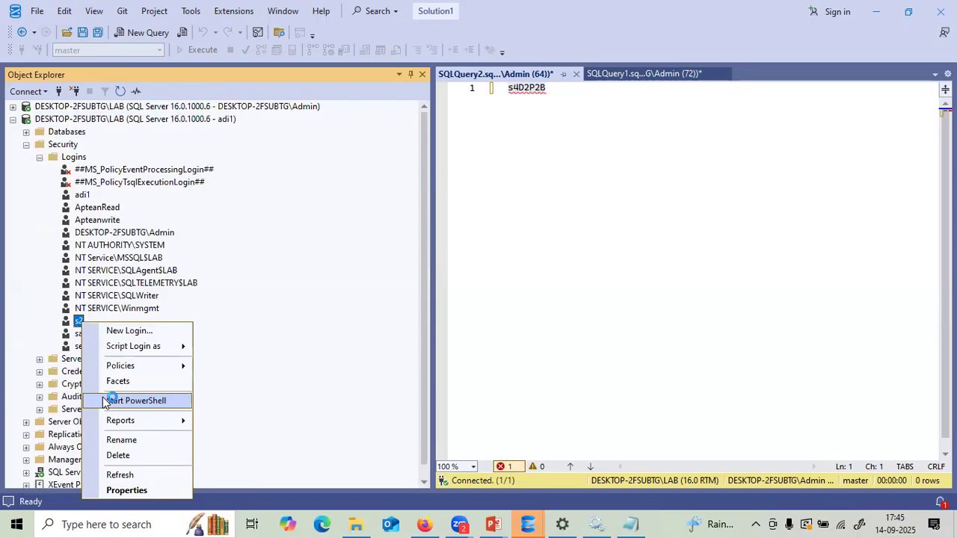
click(118, 456)
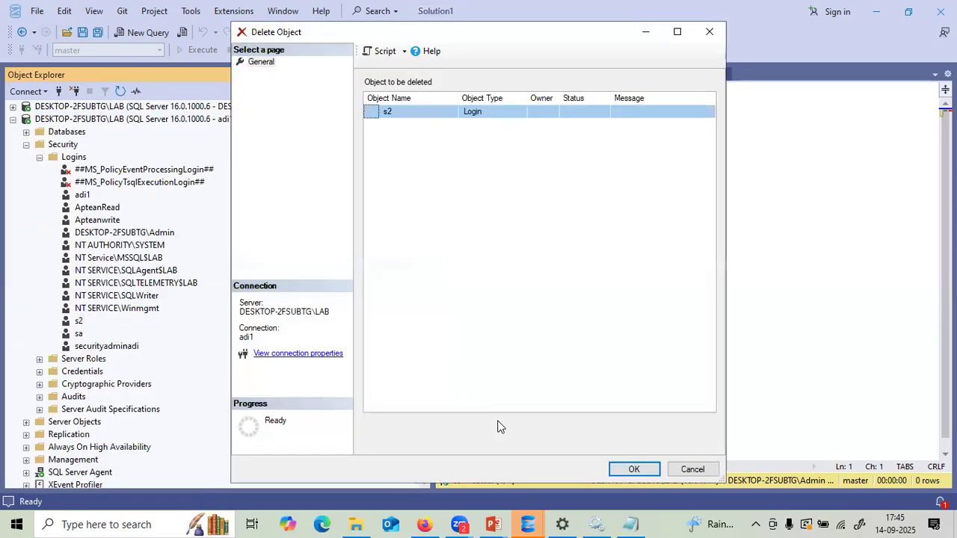
click(646, 474)
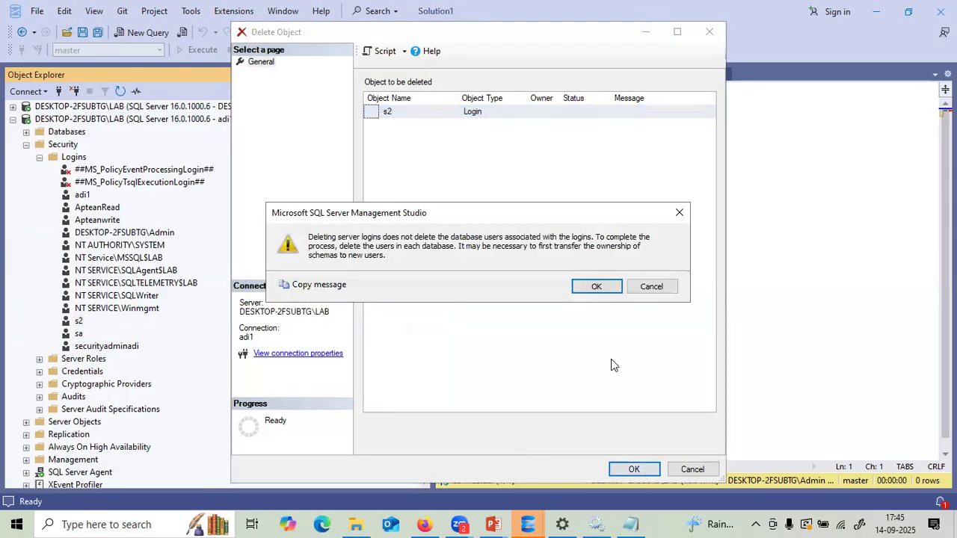
click(591, 287)
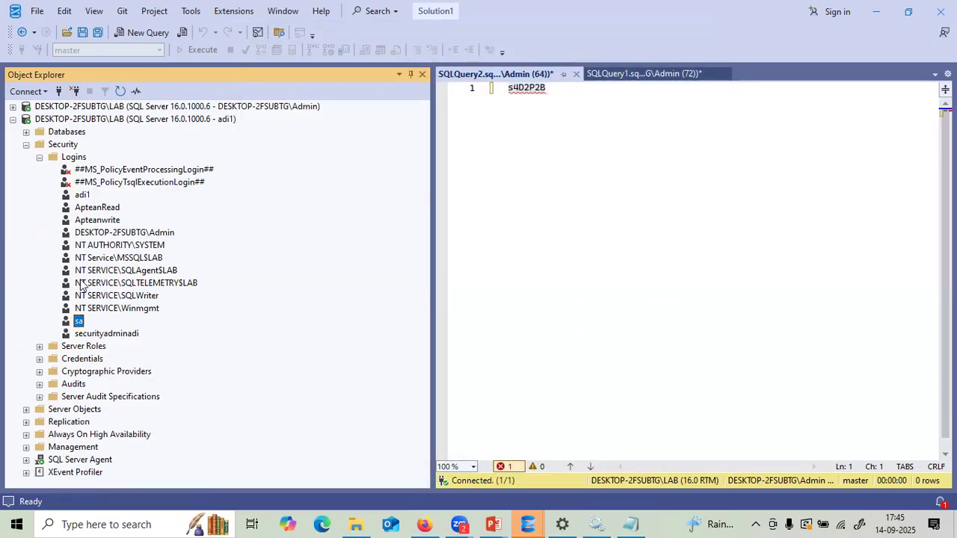
- Under the adi1 connection, expand Databases and delete TestDB through the Delete Object dialog
click(26, 144)
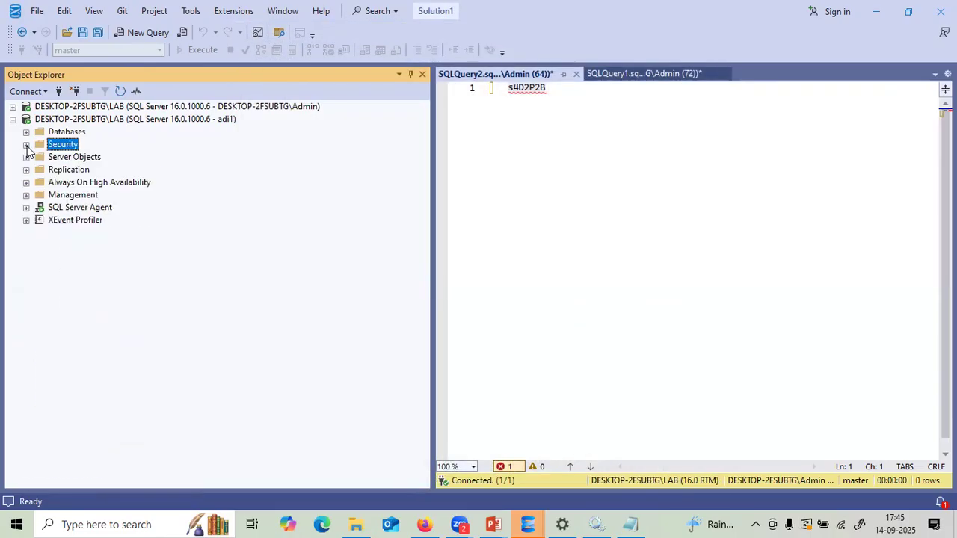
click(26, 132)
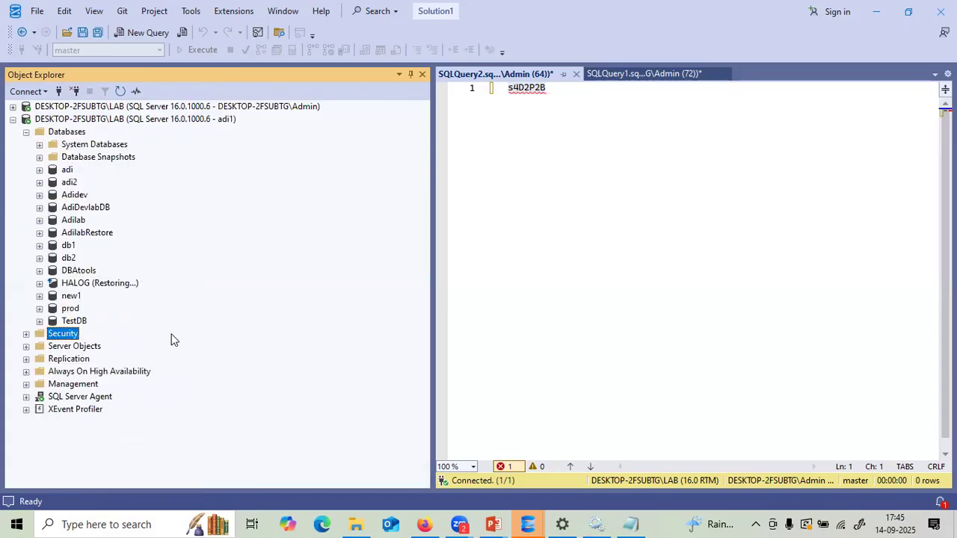
right_click(84, 321)
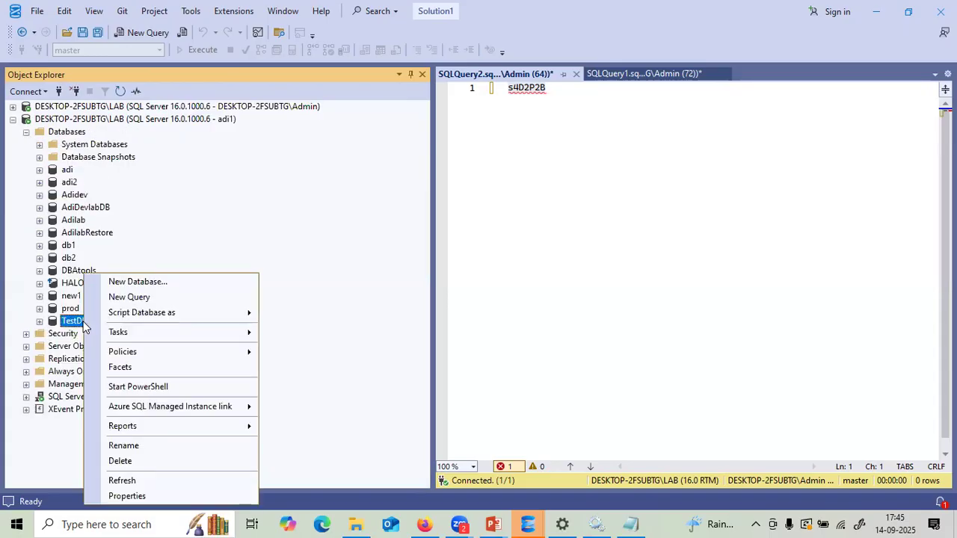
click(120, 462)
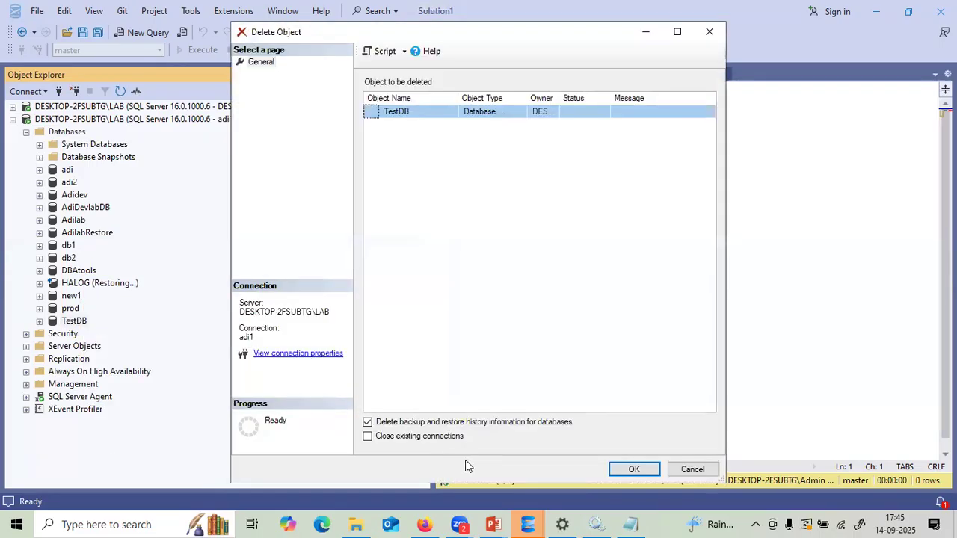
click(623, 472)
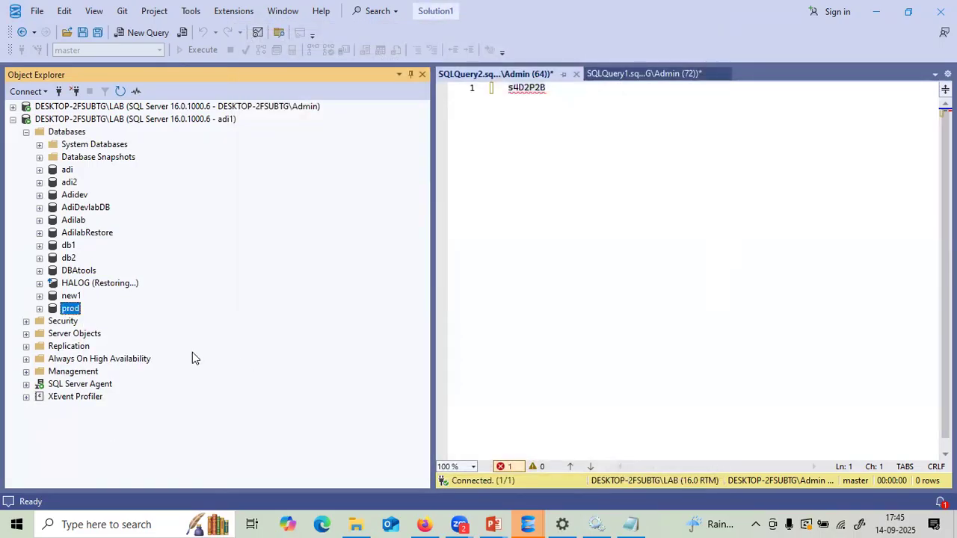
- In the adi1 server's Memory properties, raise Maximum server memory from 5024 to 10024 MB
right_click(74, 120)
click(112, 391)
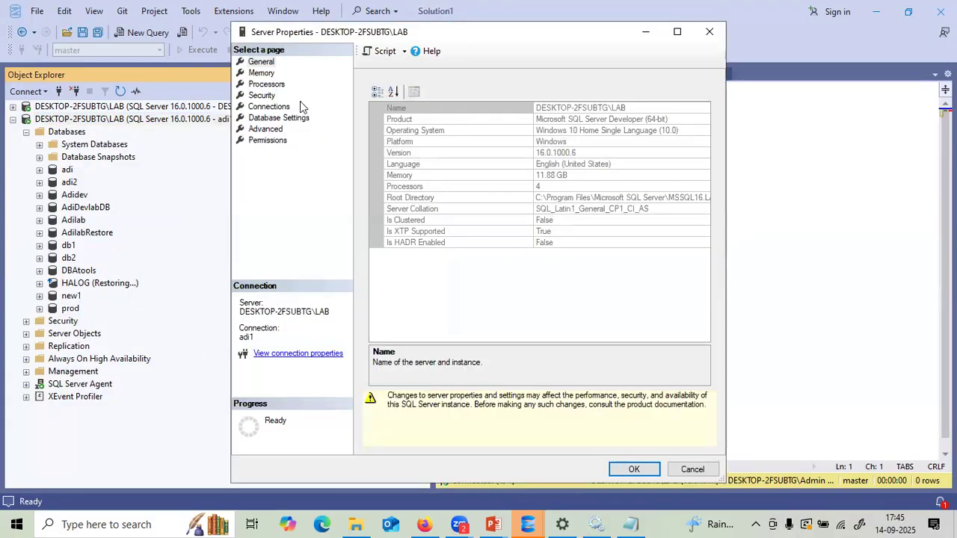
click(261, 73)
click(401, 190)
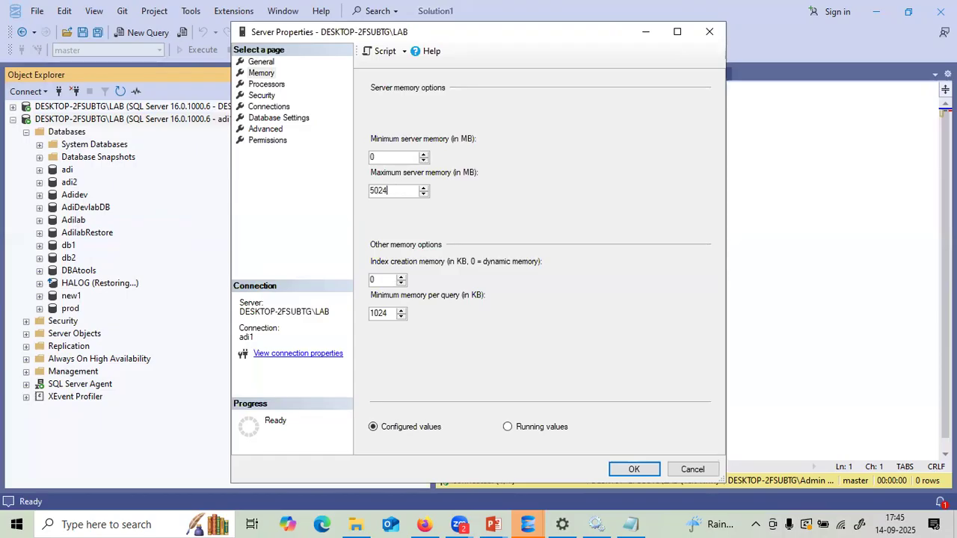
click(614, 467)
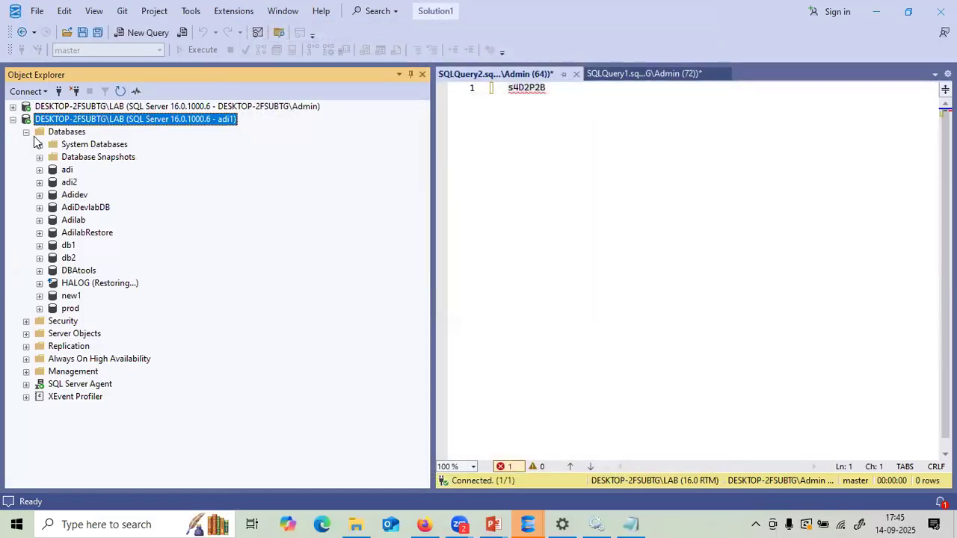
- Collapse the adi1 server tree and bring up the PowerPoint windows
click(28, 385)
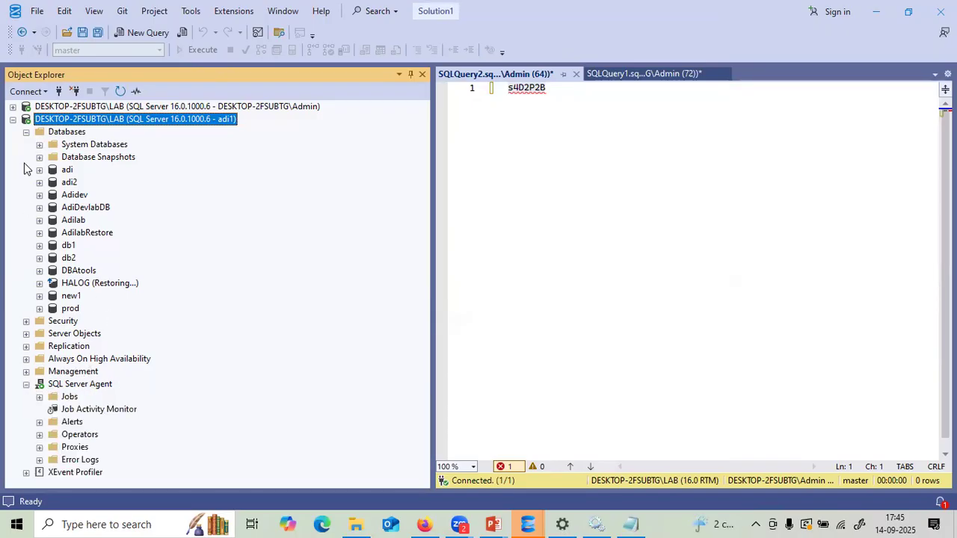
click(13, 119)
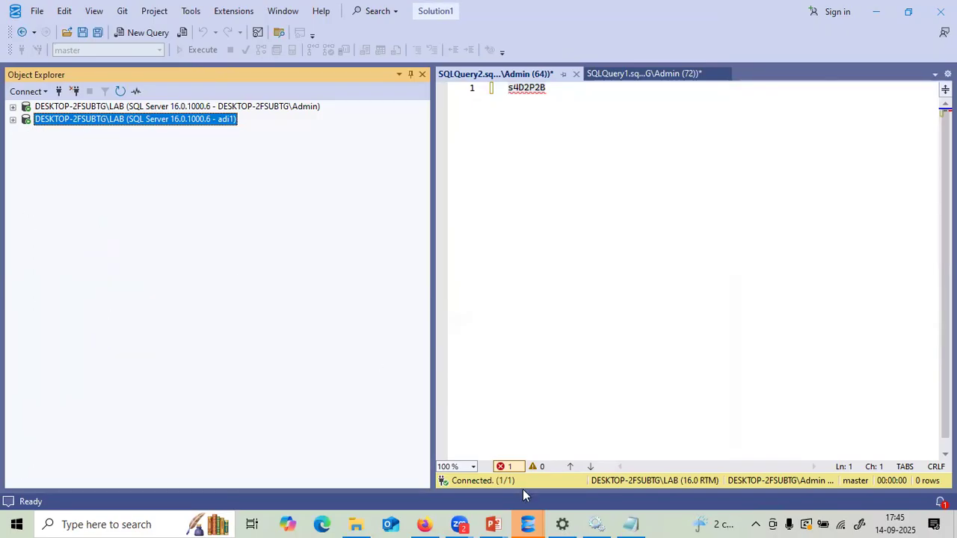
click(504, 522)
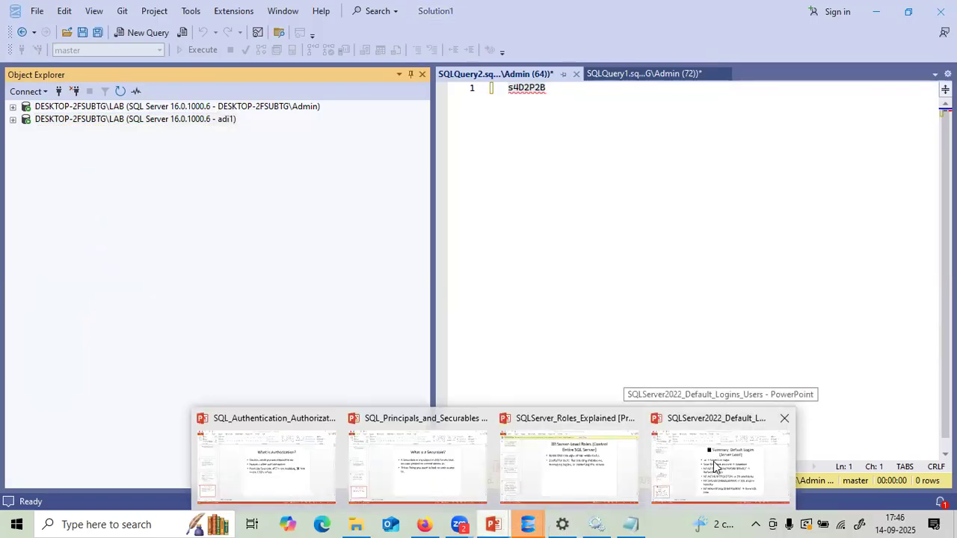
- Show slide 3 of SQLServer_Roles_Explained, then return to the SQLQuery2 window in SSMS
click(566, 476)
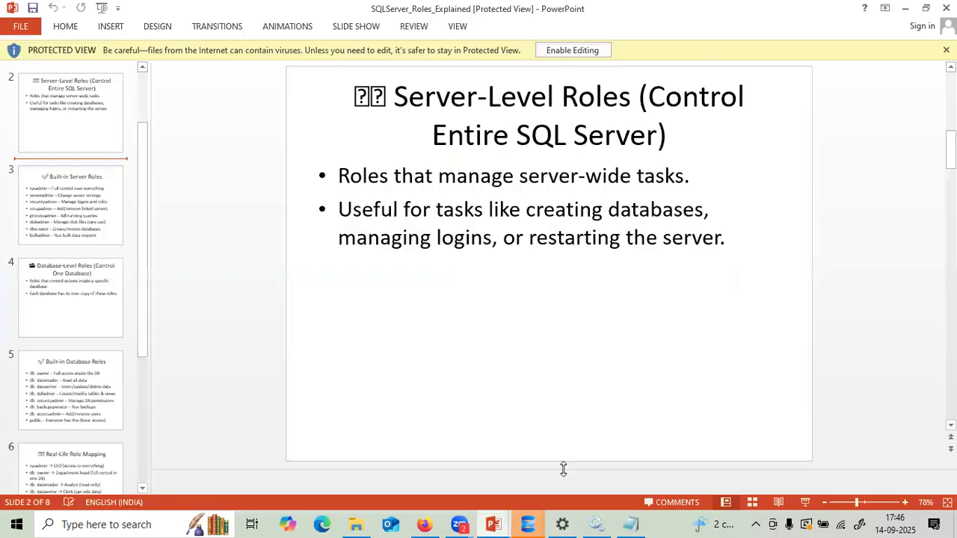
click(104, 202)
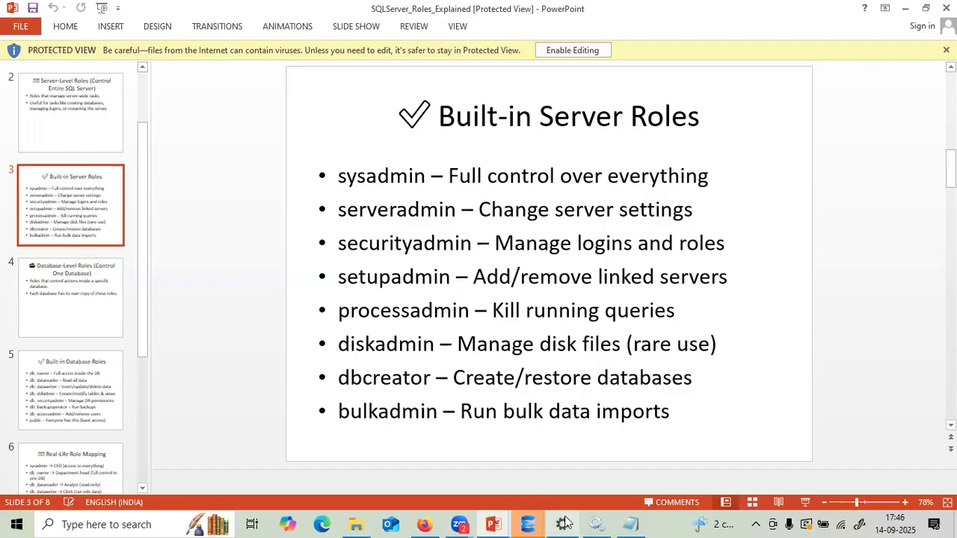
mouse_move(534, 521)
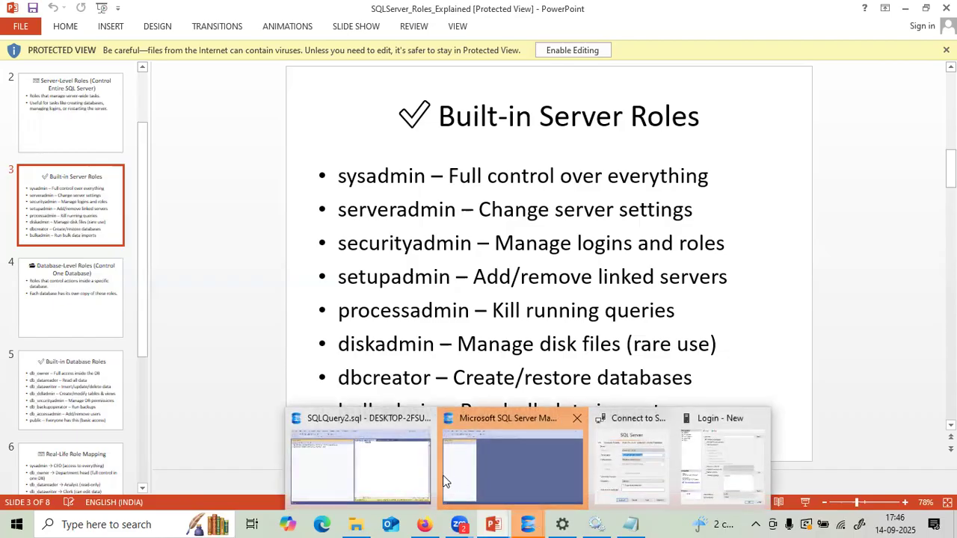
click(408, 469)
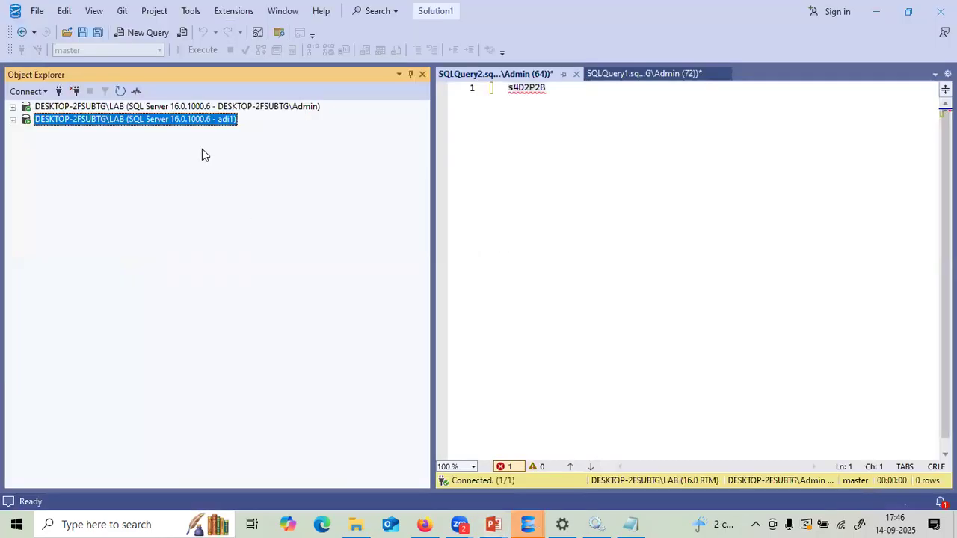
- Check the second connection's server properties, then disconnect that connection
right_click(166, 122)
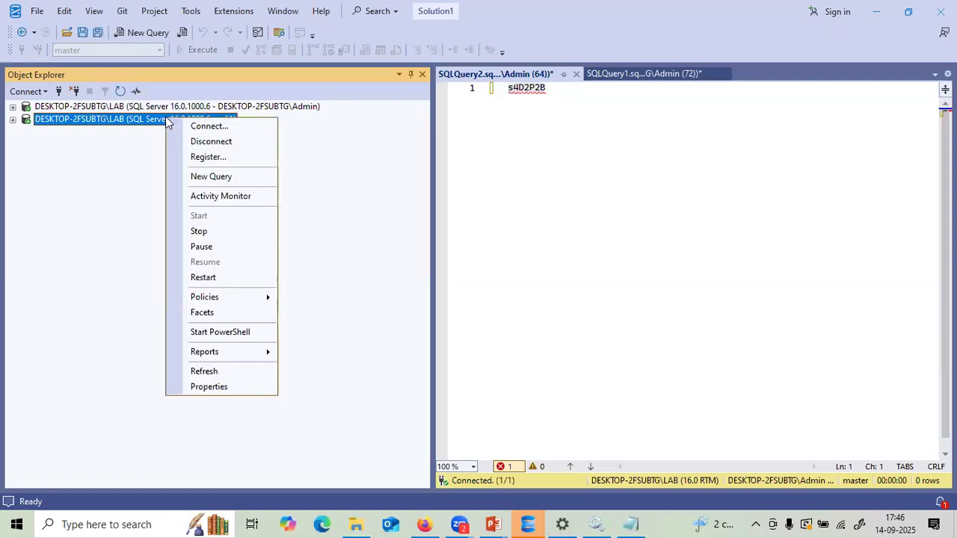
click(204, 386)
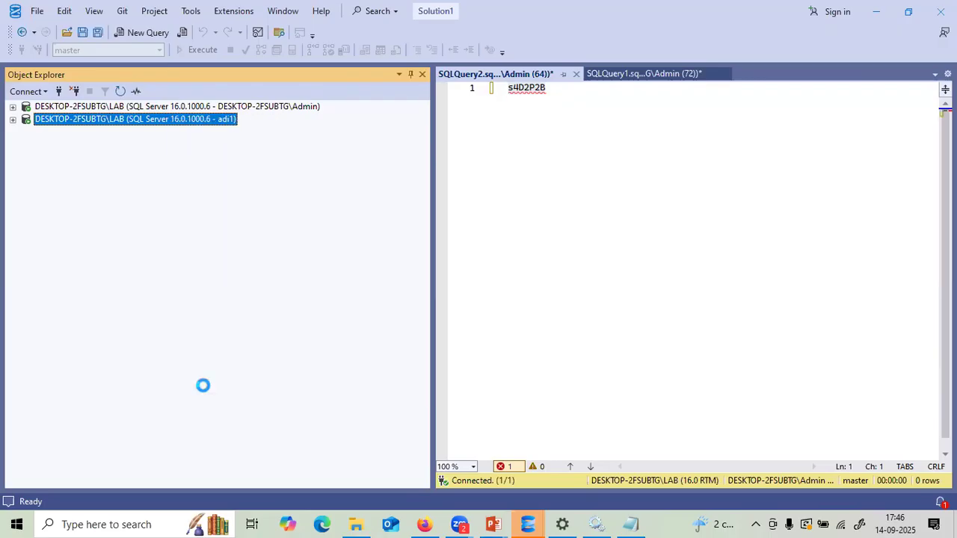
click(710, 32)
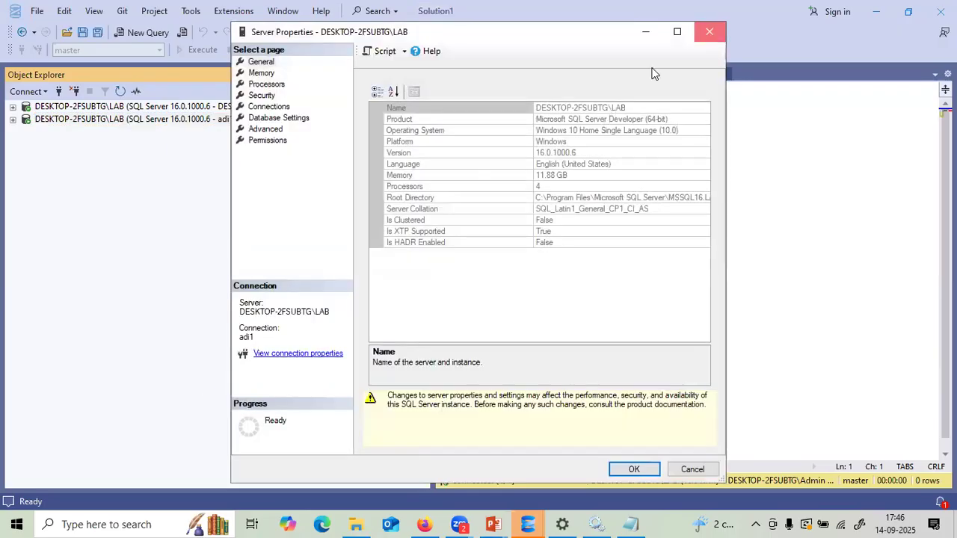
click(77, 91)
- View the admin server's properties and close them without changes
right_click(100, 102)
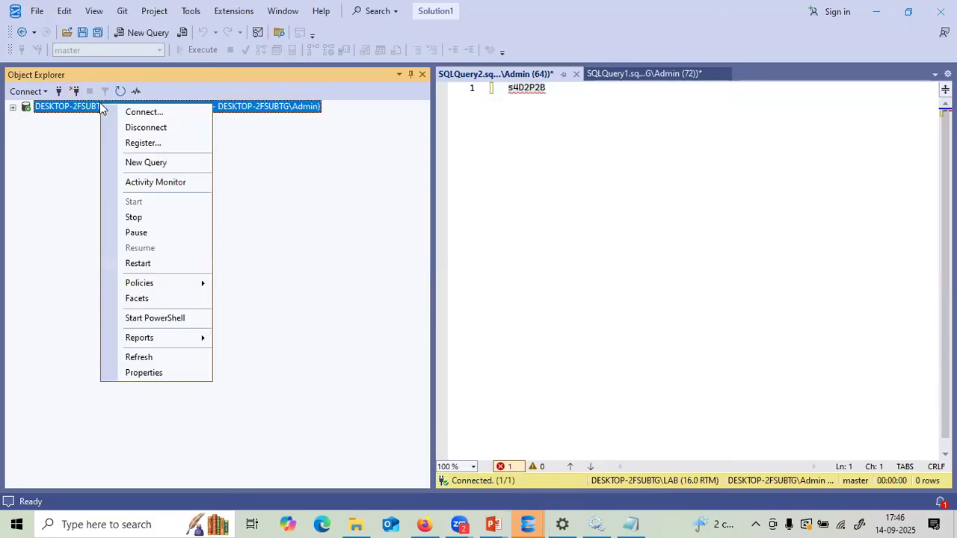
click(145, 371)
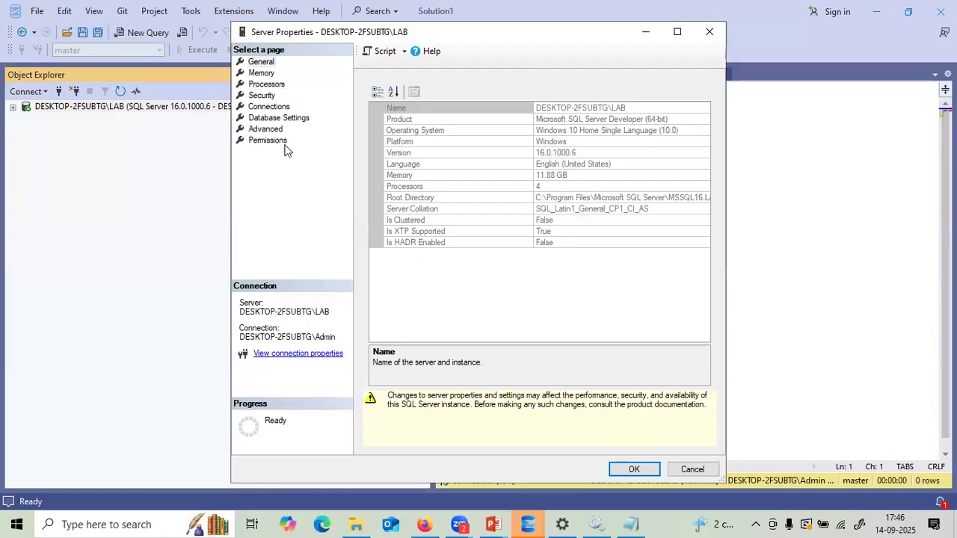
click(710, 32)
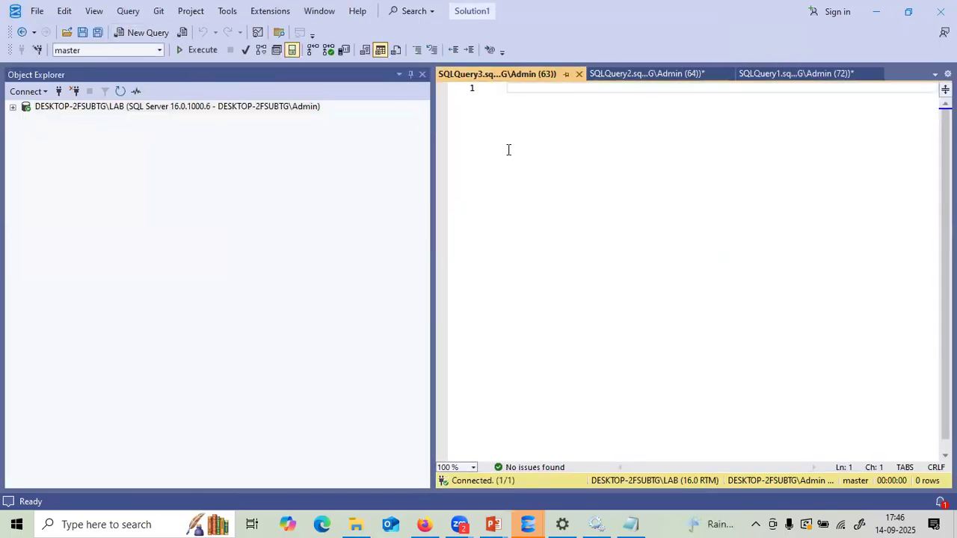
- Run sp_configure in SQLQuery3 to list all 95 configuration options, glancing at the server roles slide
text(sp)
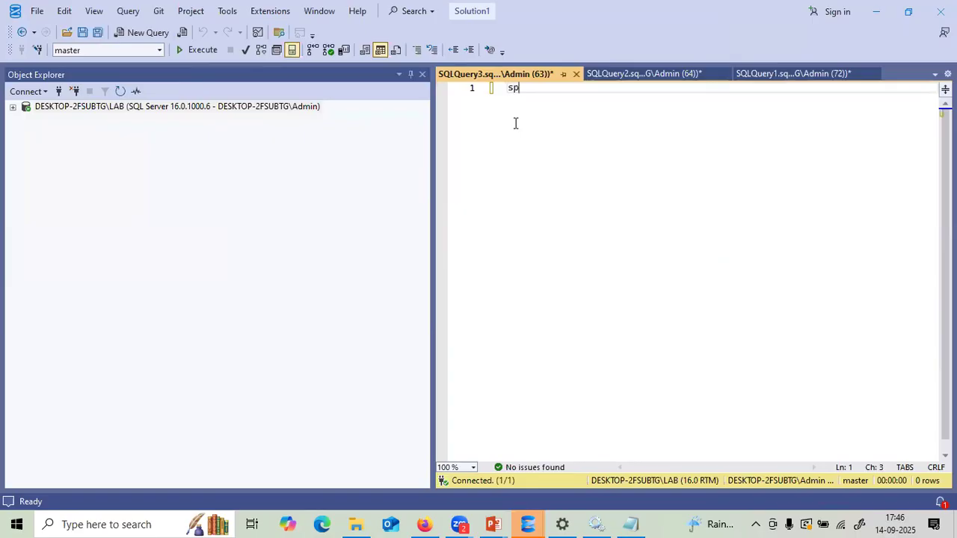
text(_configure)
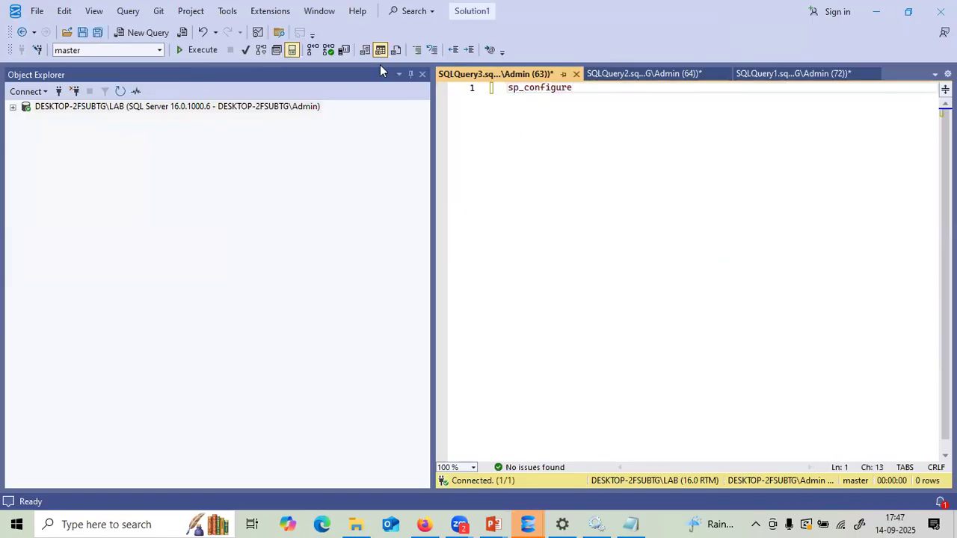
key(F5)
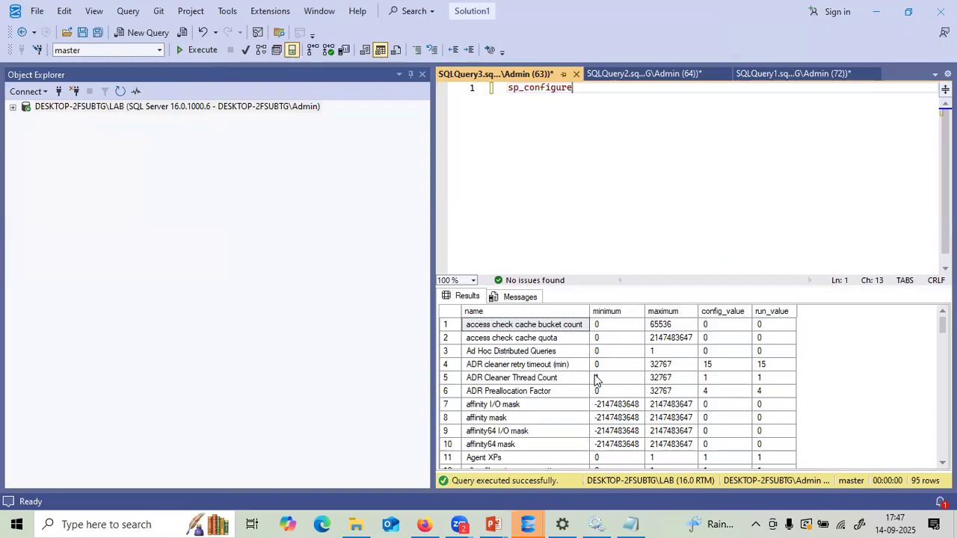
mouse_move(493, 525)
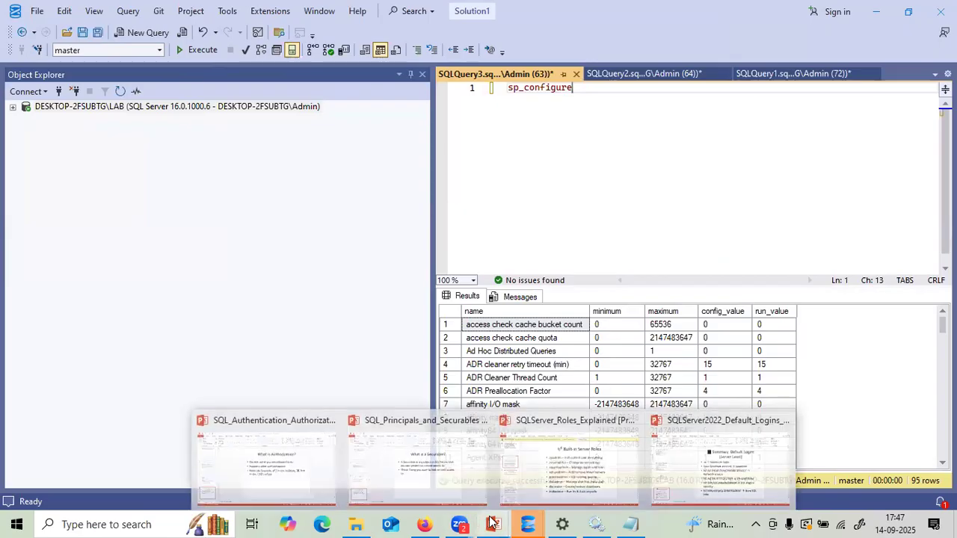
click(546, 481)
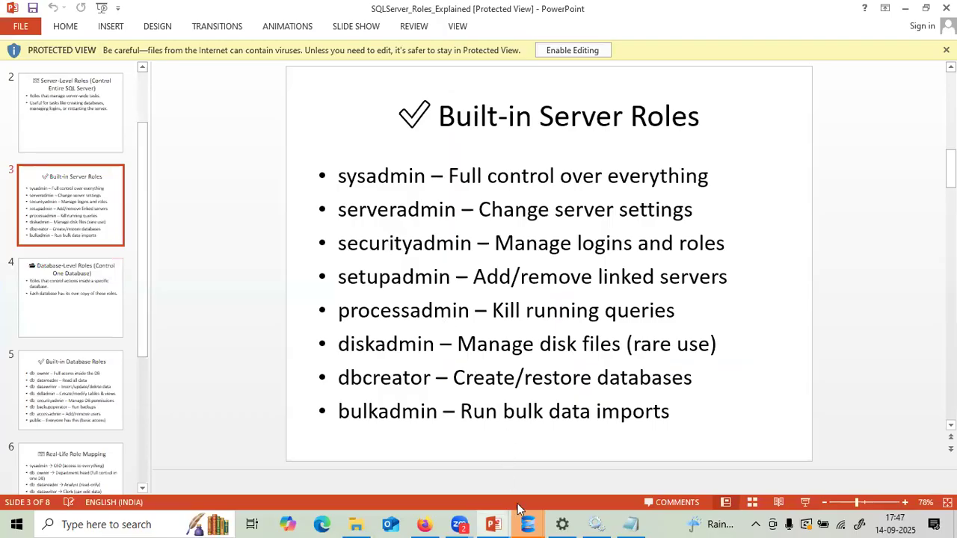
mouse_move(527, 523)
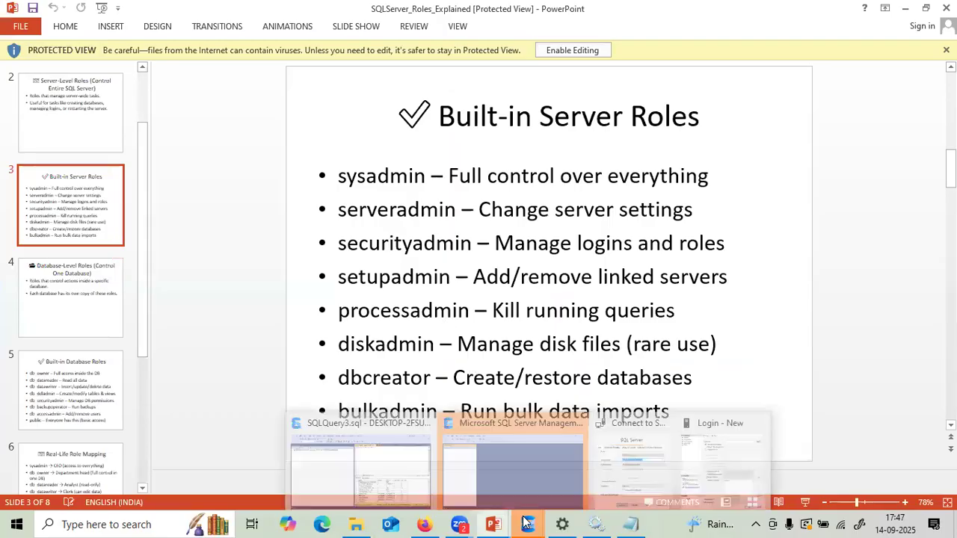
click(370, 474)
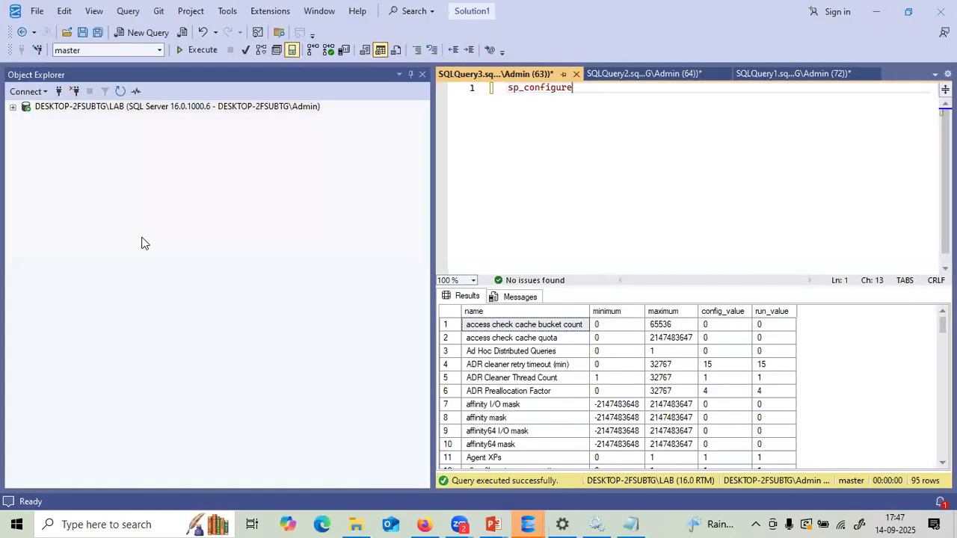
- Start a new Database Engine connection, then dismiss the Connect to Server dialog
click(27, 92)
click(39, 107)
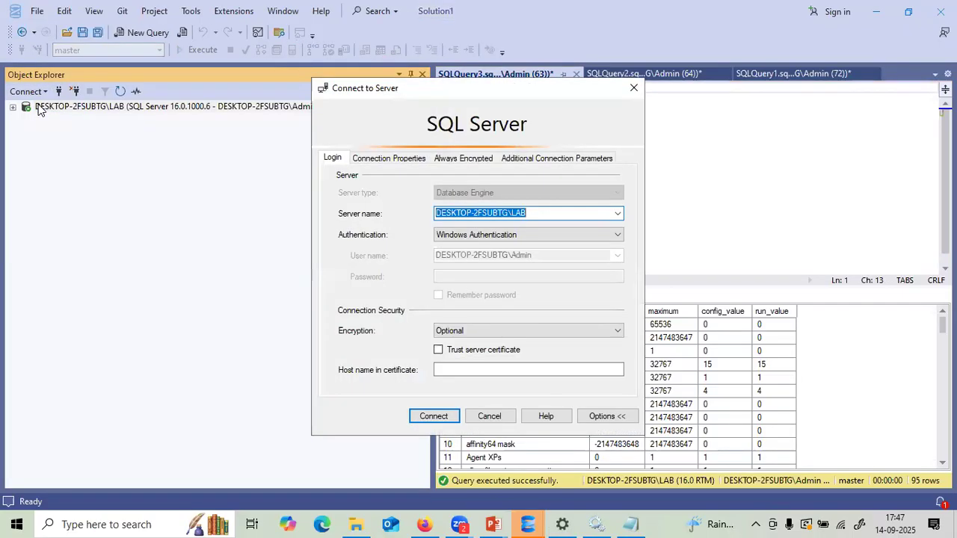
click(481, 412)
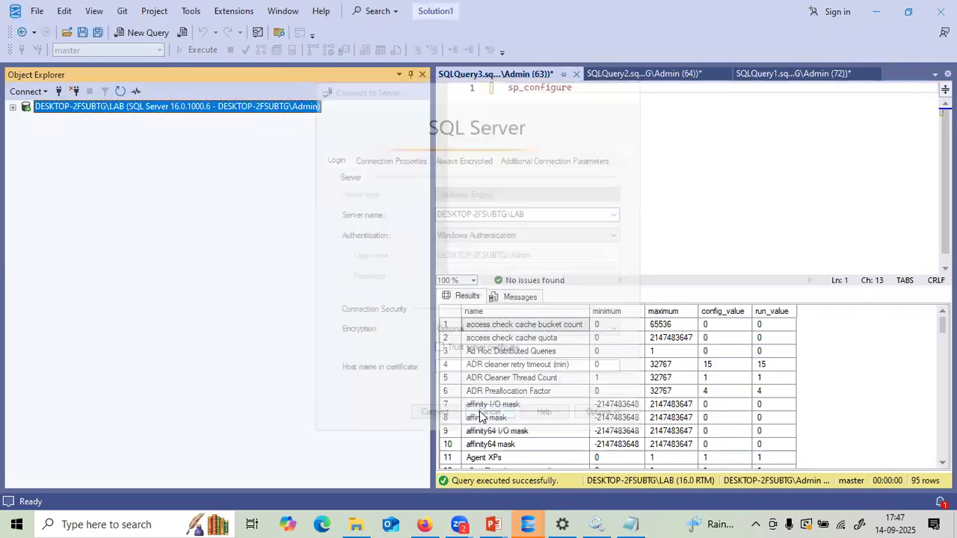
- Expand the server's Security > Logins folder and start a New Login
click(14, 109)
click(29, 132)
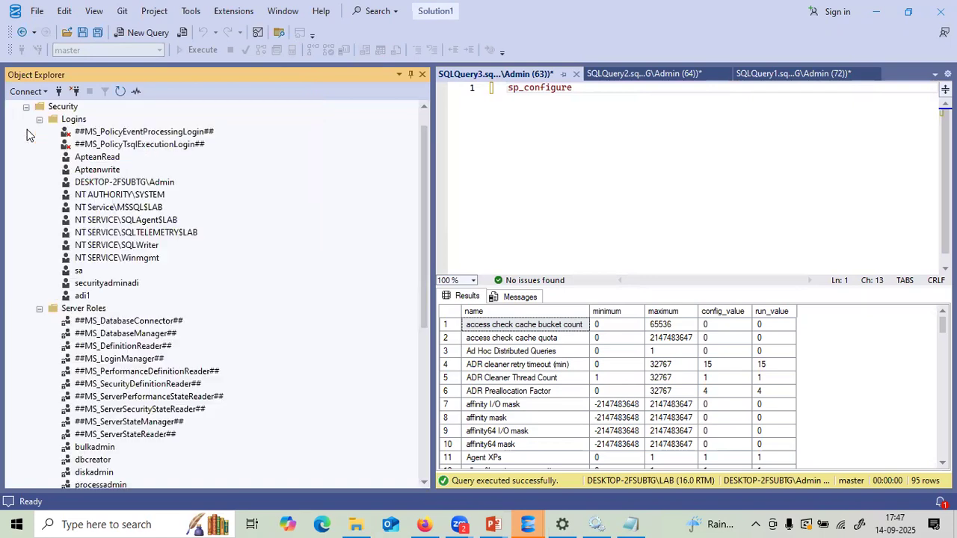
right_click(69, 122)
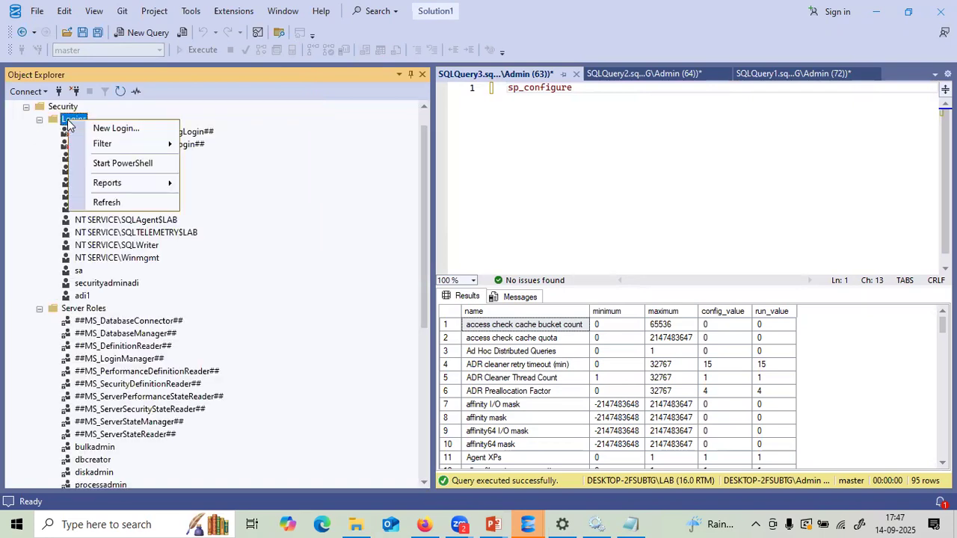
click(95, 130)
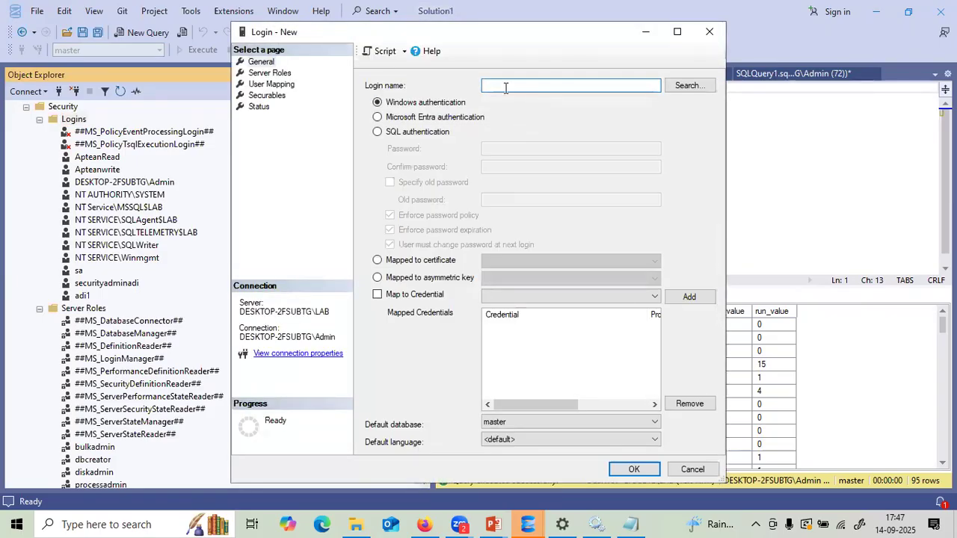
- Name the new login adiserveradmin, use SQL Server authentication, and paste the password into both password fields
text(adiserveradmin)
click(377, 132)
click(499, 150)
key(ctrl+v)
click(496, 165)
key(ctrl+v)
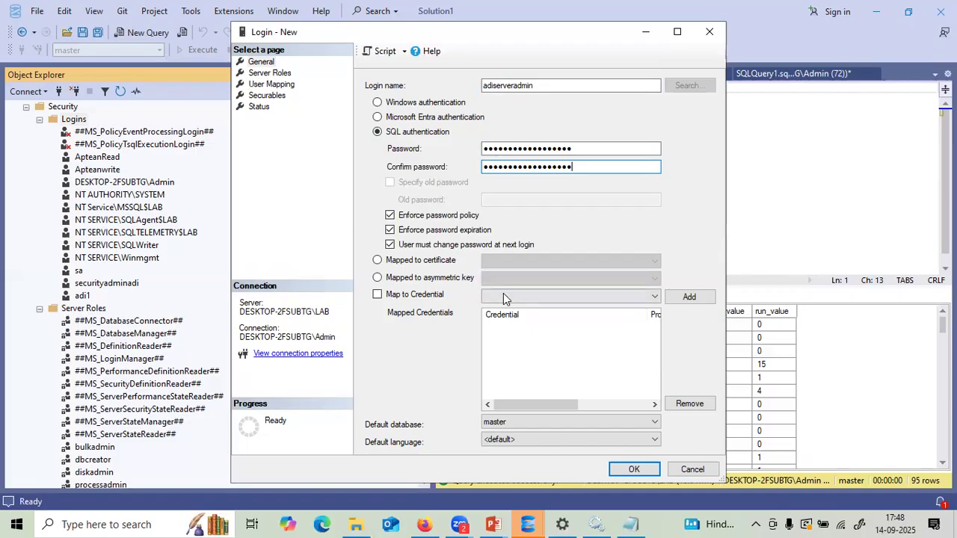
click(320, 524)
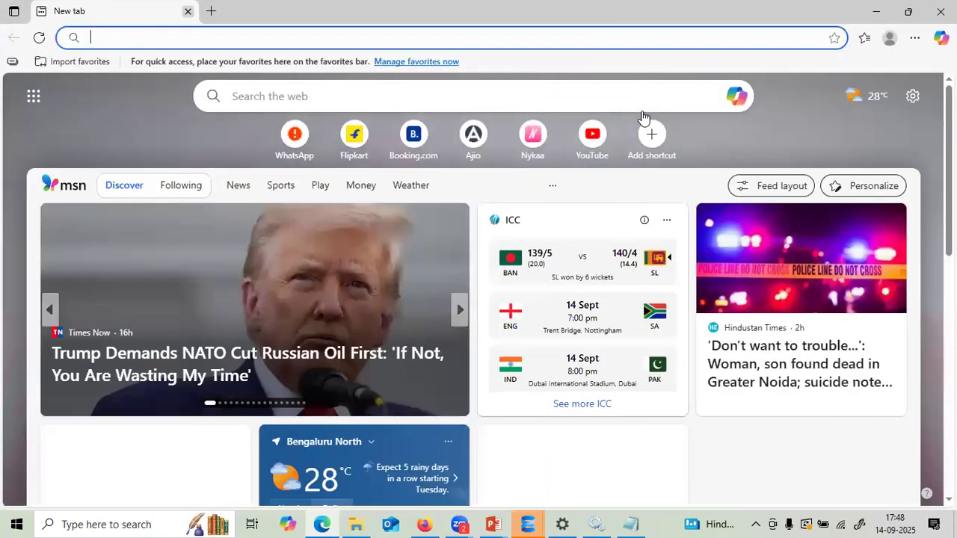
- Search Bing for 'password creation' in a new Edge tab and open the Strong Password Generator site
key(ctrl+t)
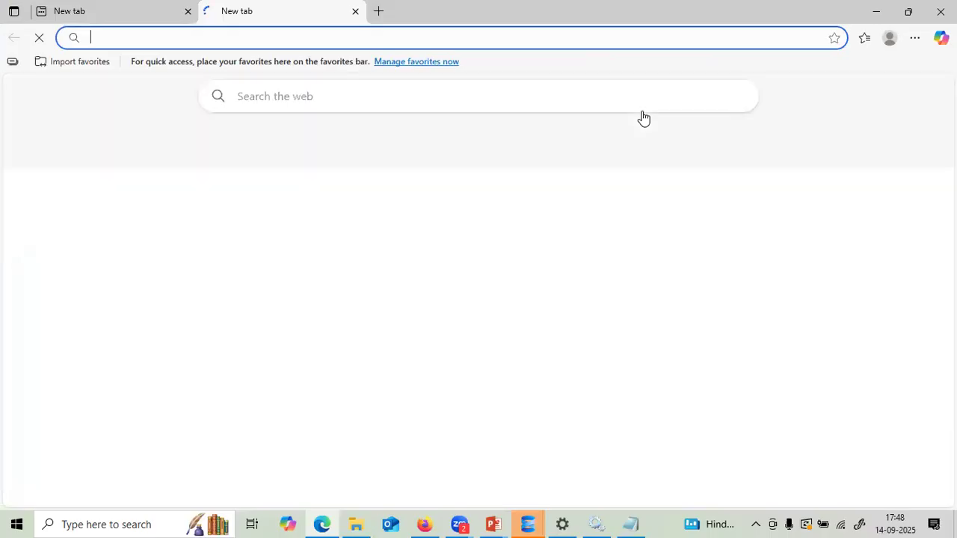
text(password )
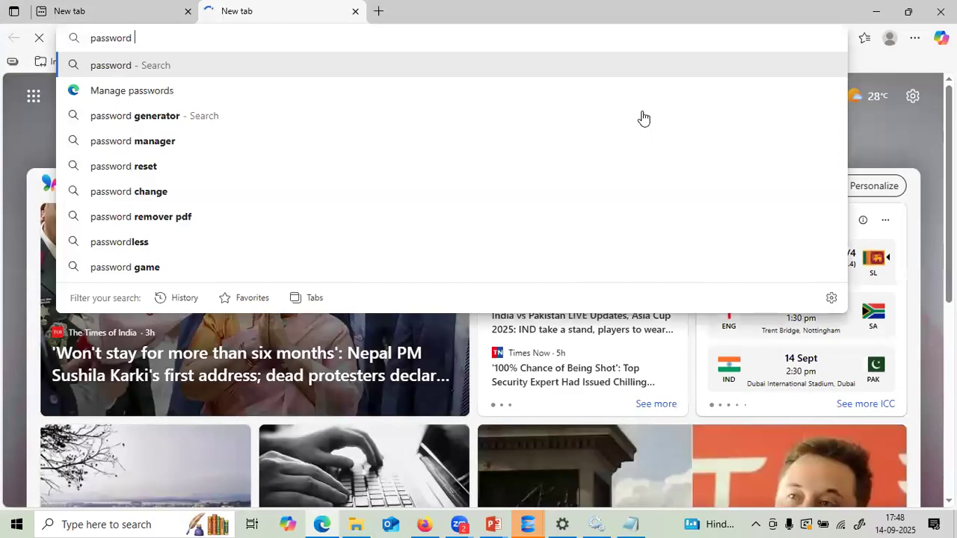
text(creation)
key(Return)
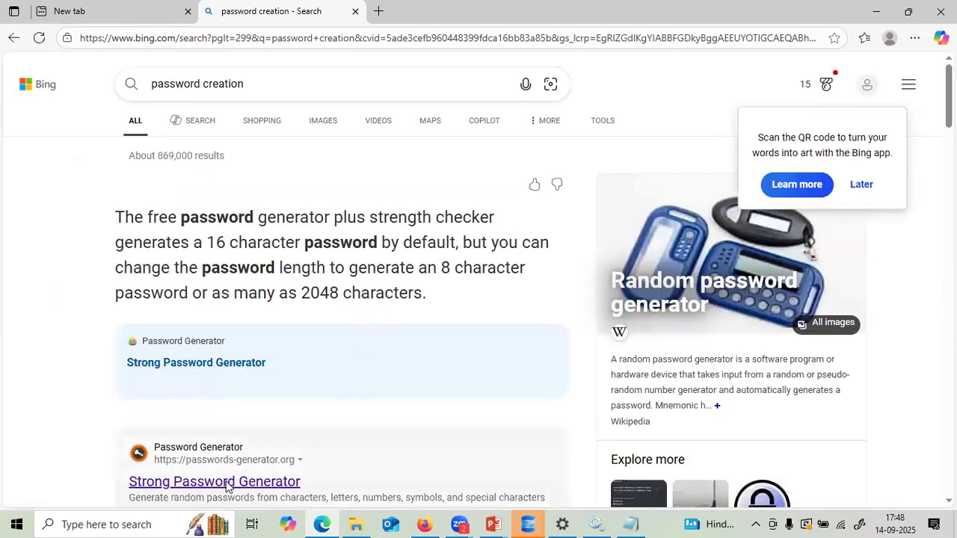
click(227, 483)
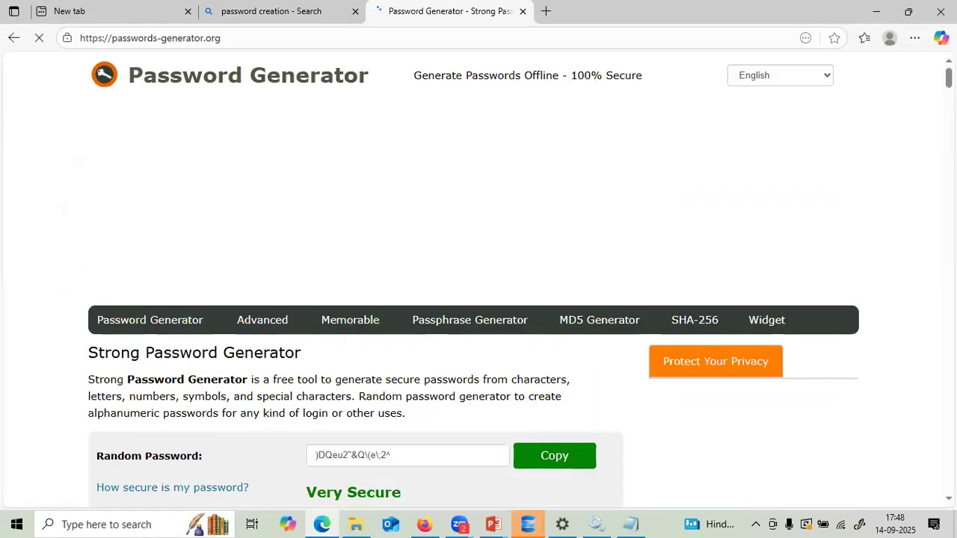
scroll(478, 299, down, 3)
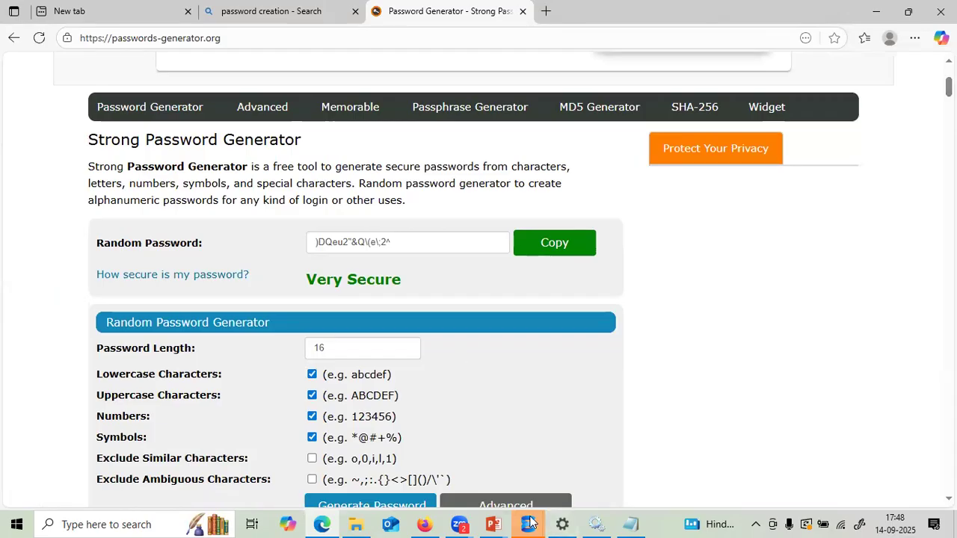
mouse_move(528, 525)
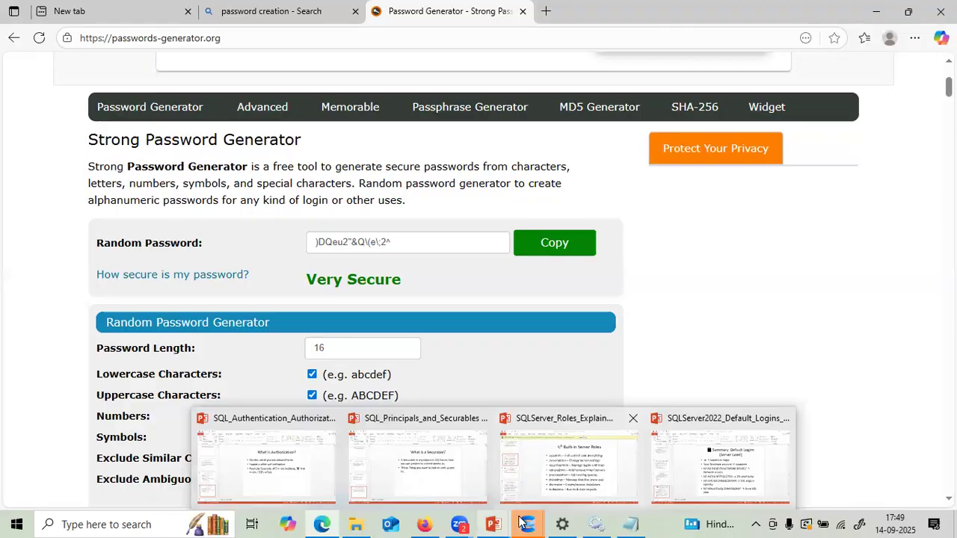
- Turn off password expiration, grant adiserveradmin the serveradmin server role, and create the login
click(744, 458)
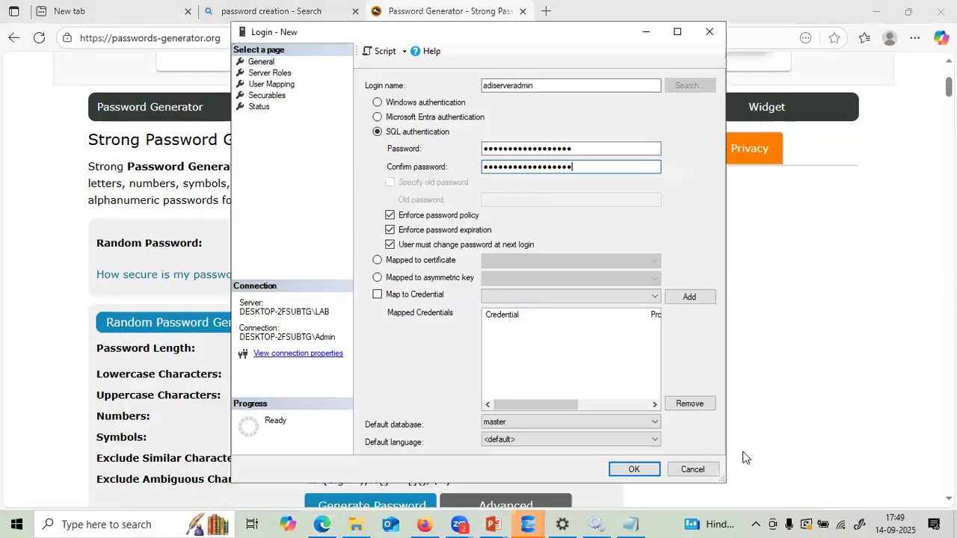
click(394, 232)
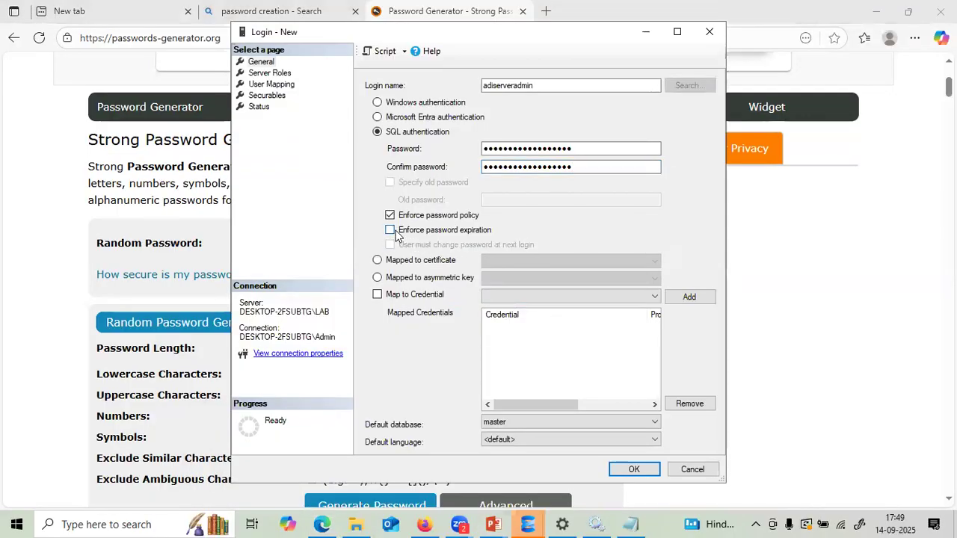
click(269, 74)
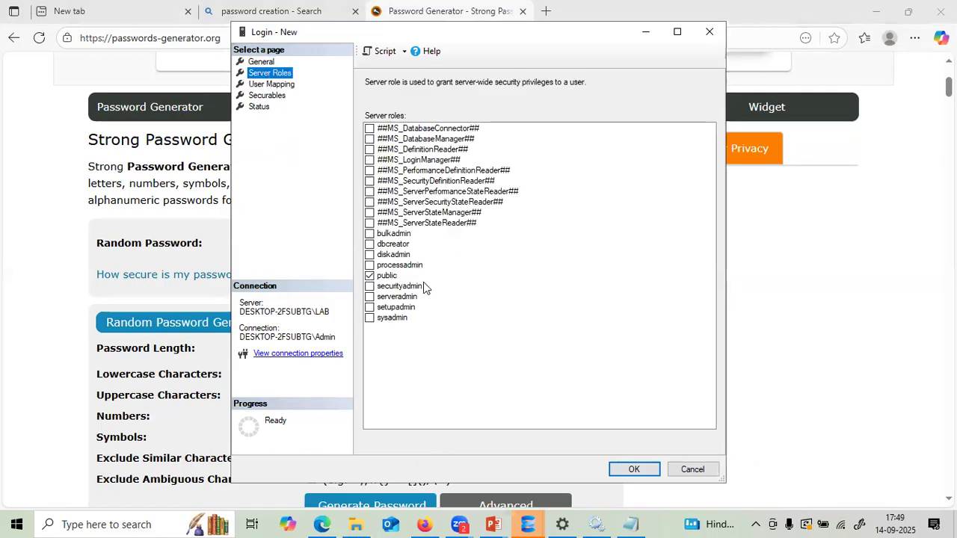
click(370, 297)
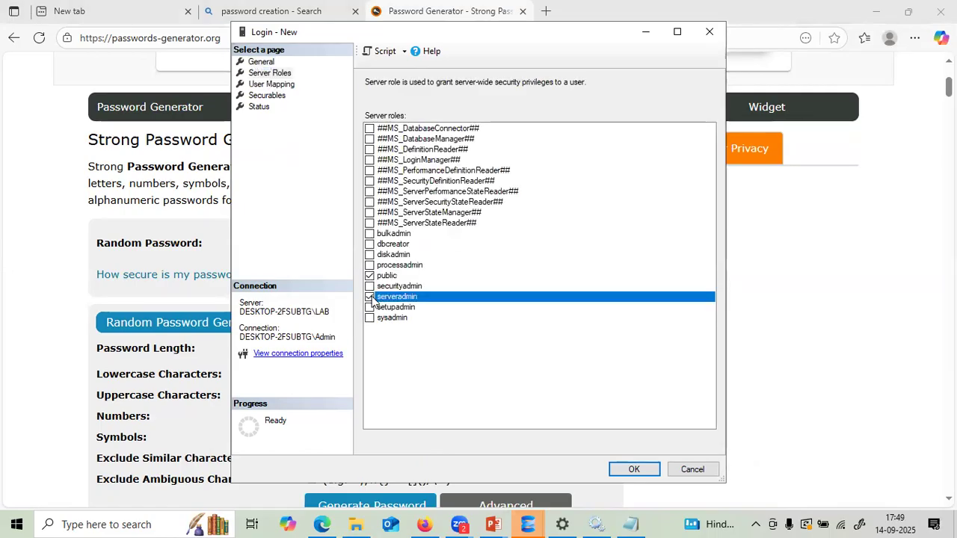
click(643, 469)
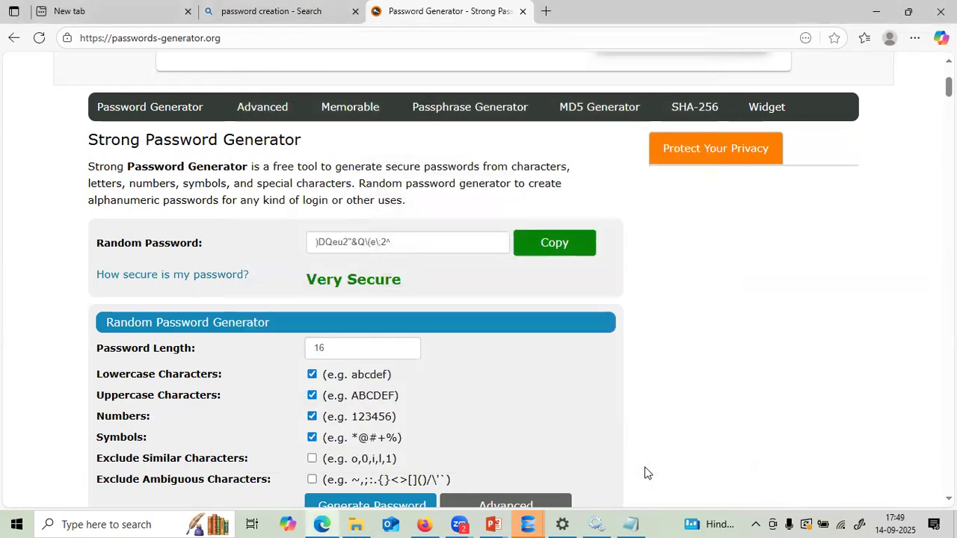
- Cancel the leftover empty Login - New dialog and the Connect to Server dialog
click(528, 524)
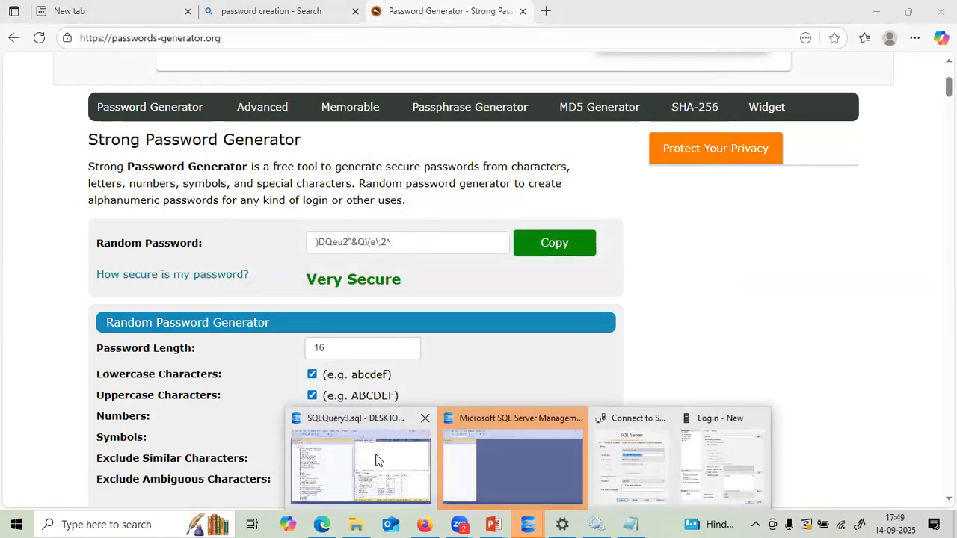
click(689, 477)
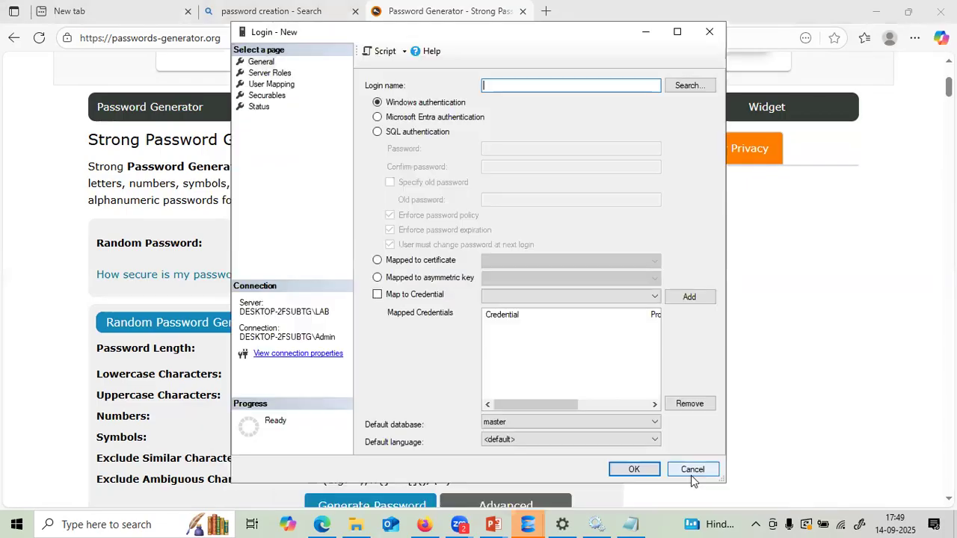
click(689, 475)
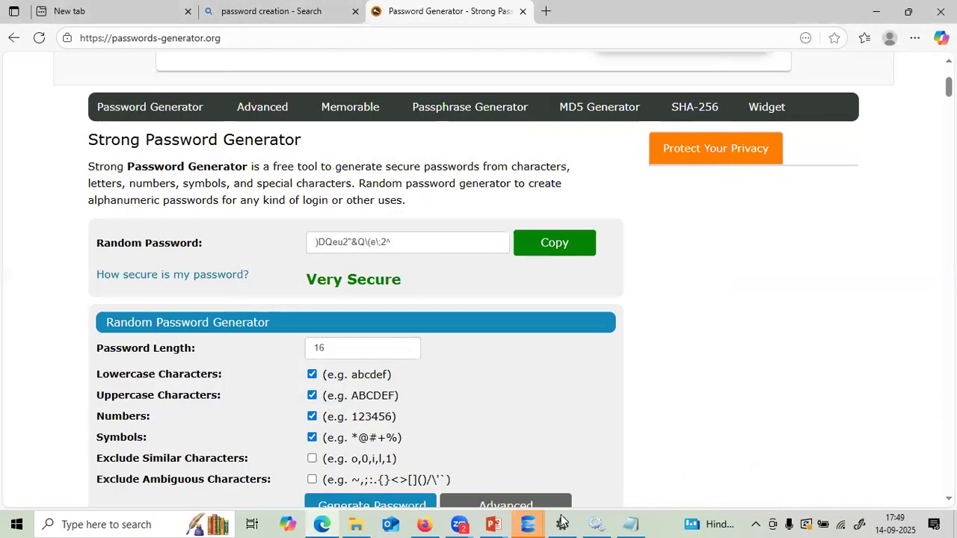
mouse_move(536, 522)
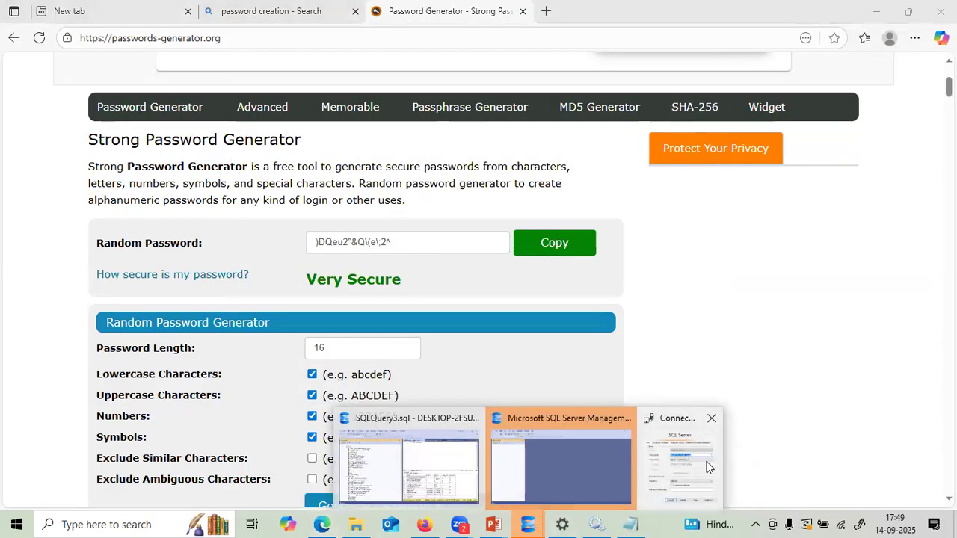
click(654, 455)
click(485, 414)
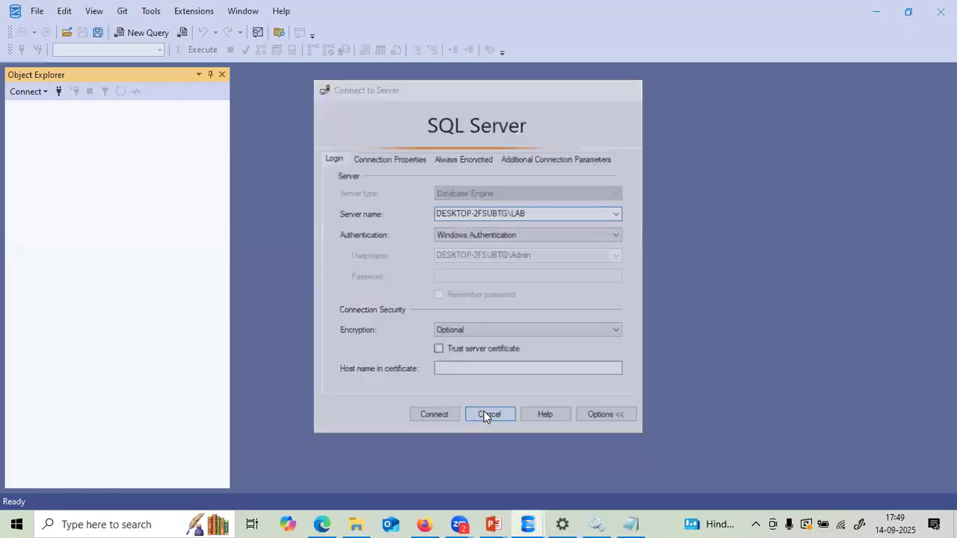
mouse_move(528, 523)
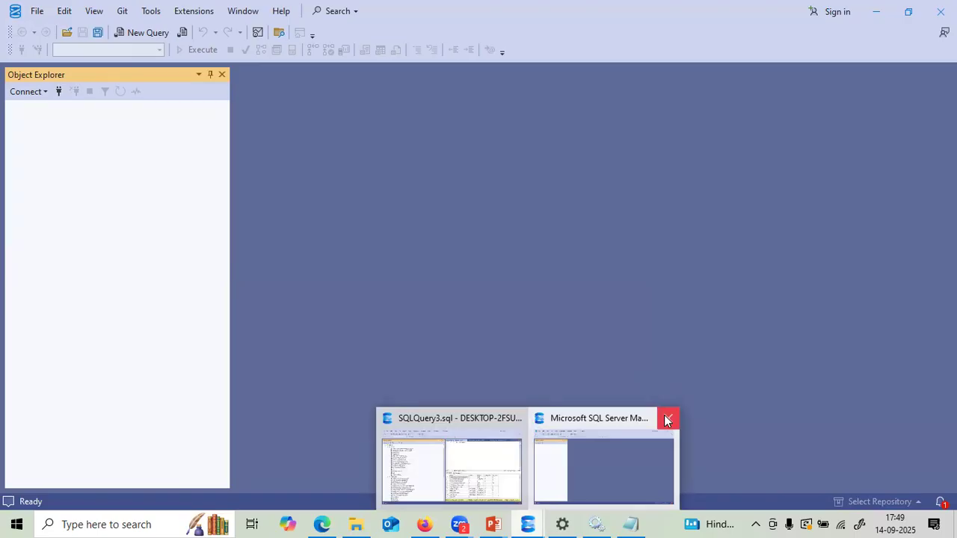
- In the LAB-connected window, collapse Security and the server tree, then start a Database Engine connection
click(506, 469)
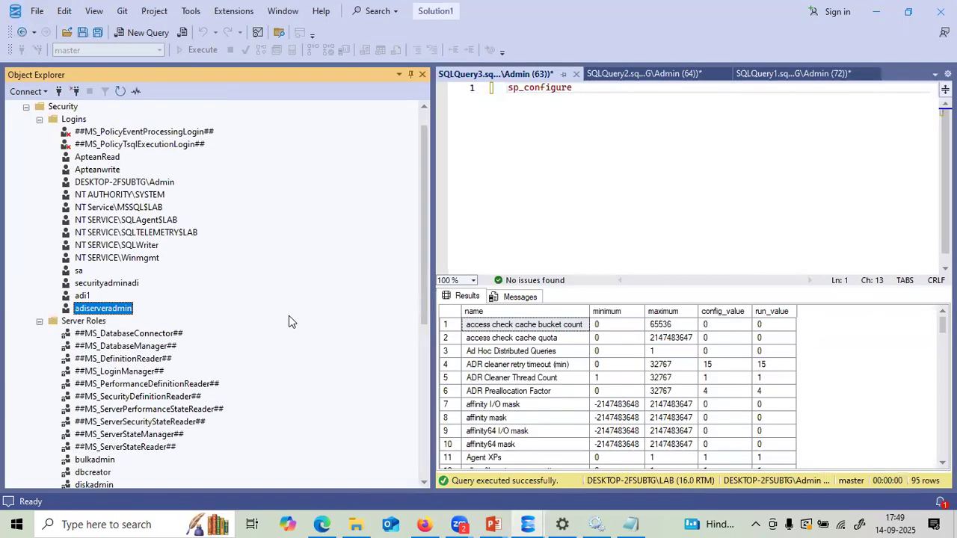
click(27, 108)
click(13, 108)
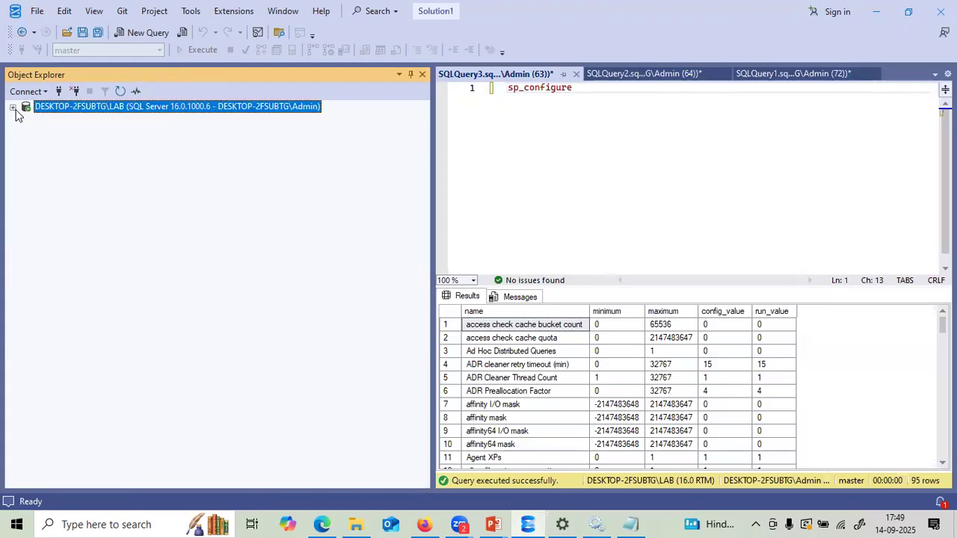
click(26, 92)
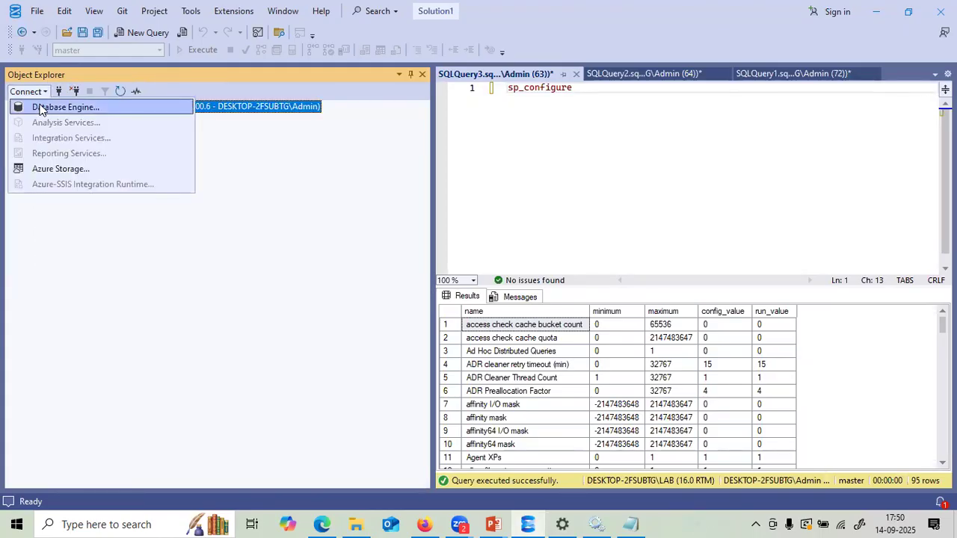
click(41, 108)
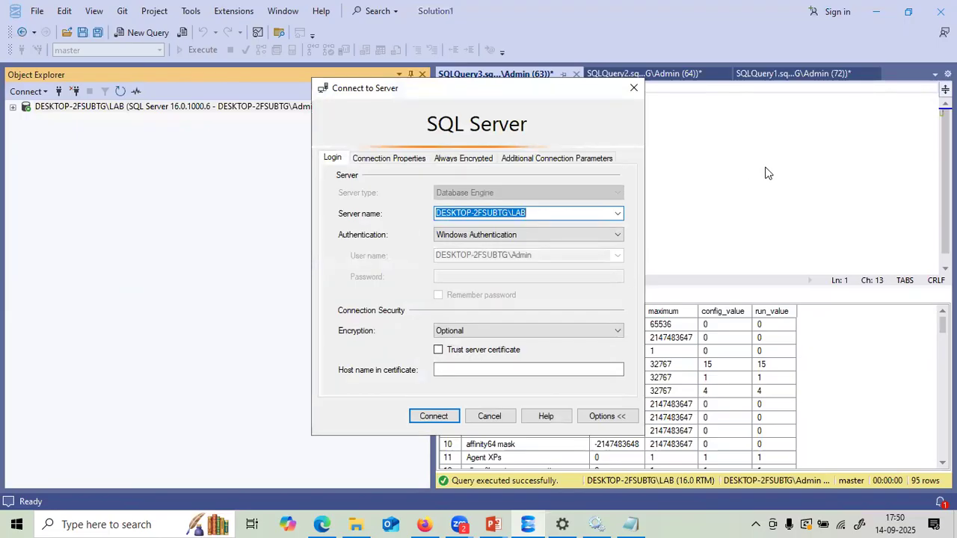
- Connect to LAB with SQL Server Authentication as adiserveradmin using its password
click(584, 237)
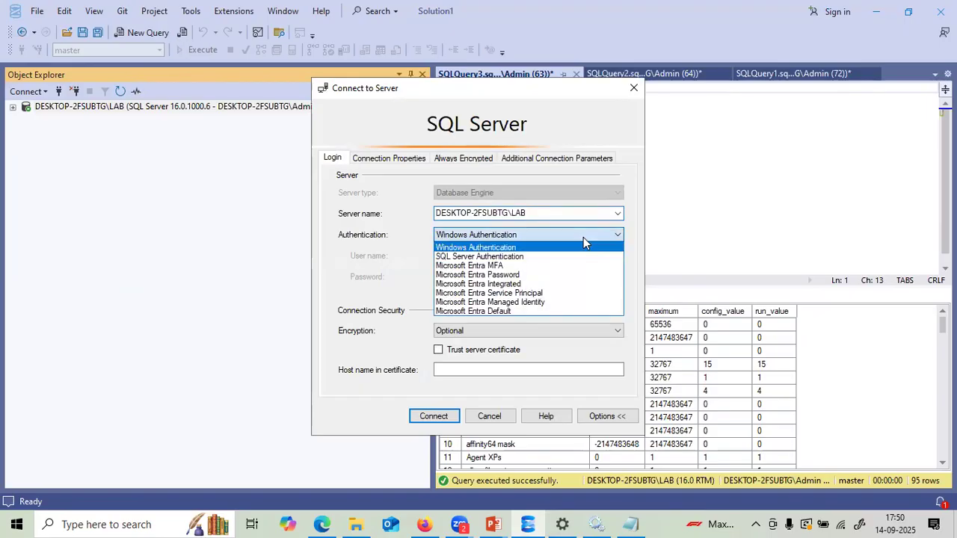
click(502, 257)
click(486, 255)
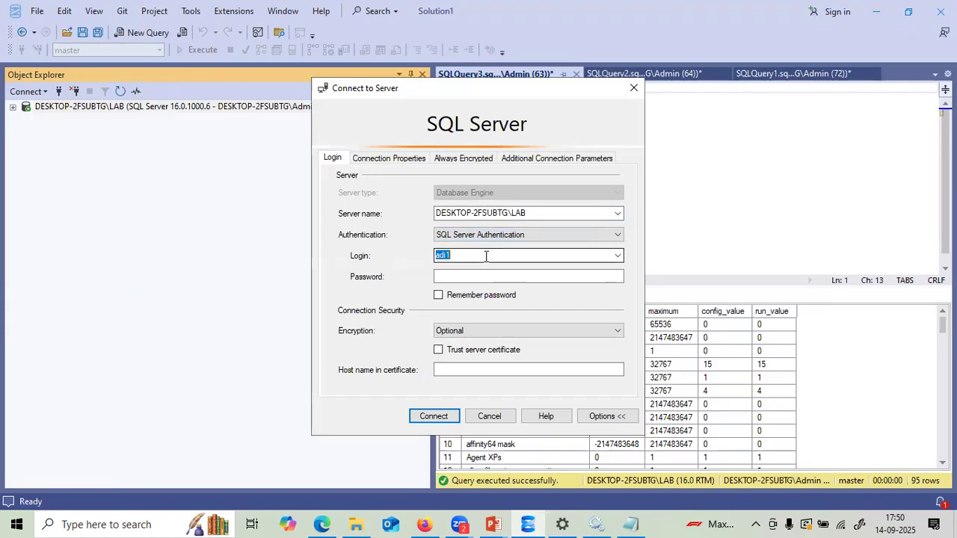
text(adiserveradm)
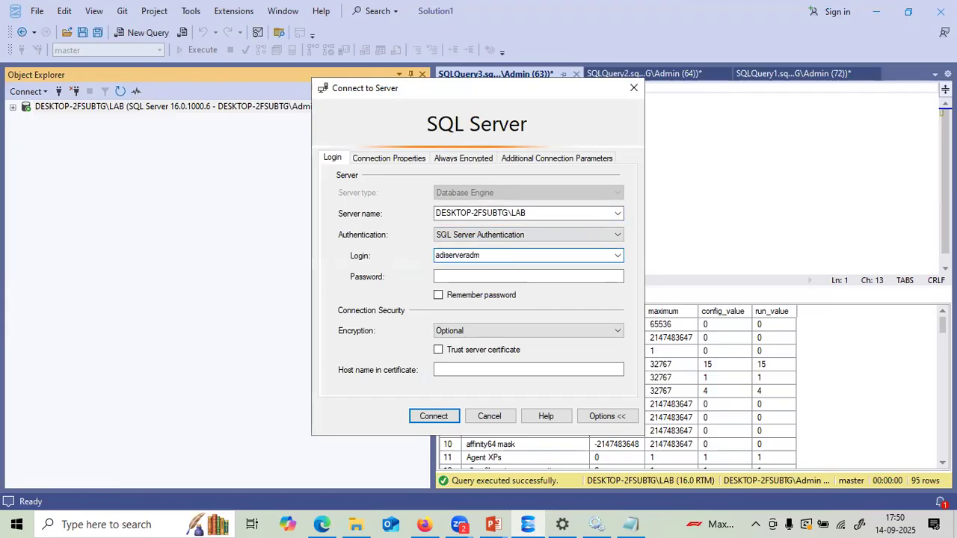
text(in)
click(481, 275)
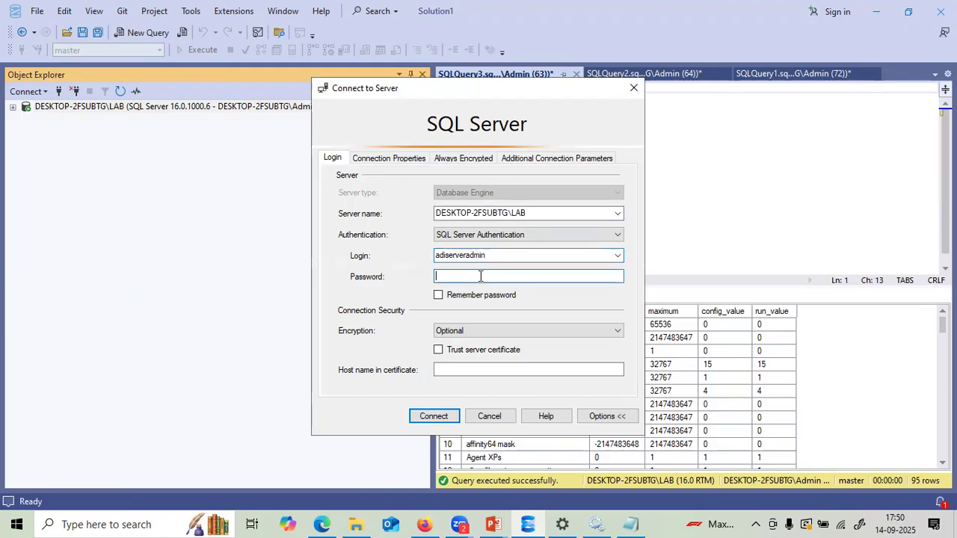
click(447, 416)
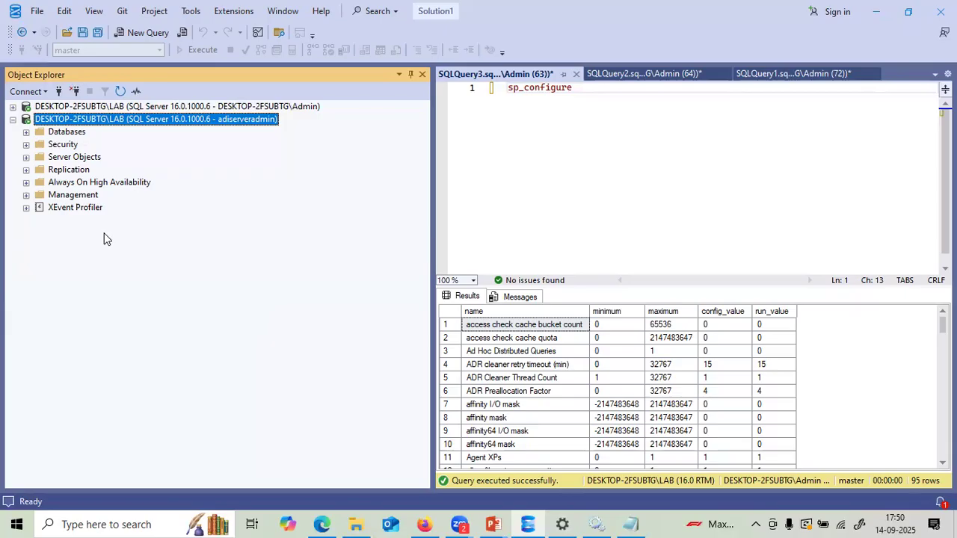
- Open the Delete Object dialog for the new1 database and move it aside
click(26, 132)
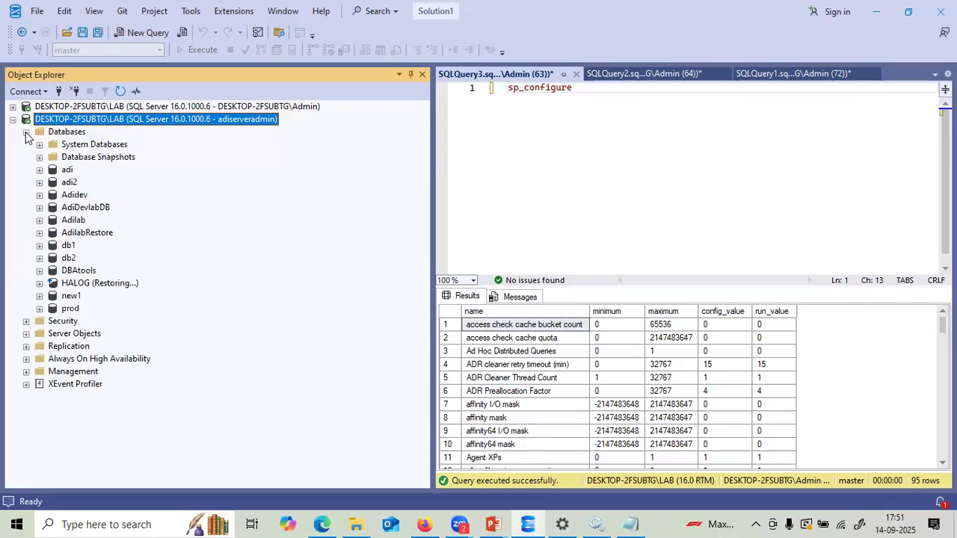
right_click(75, 297)
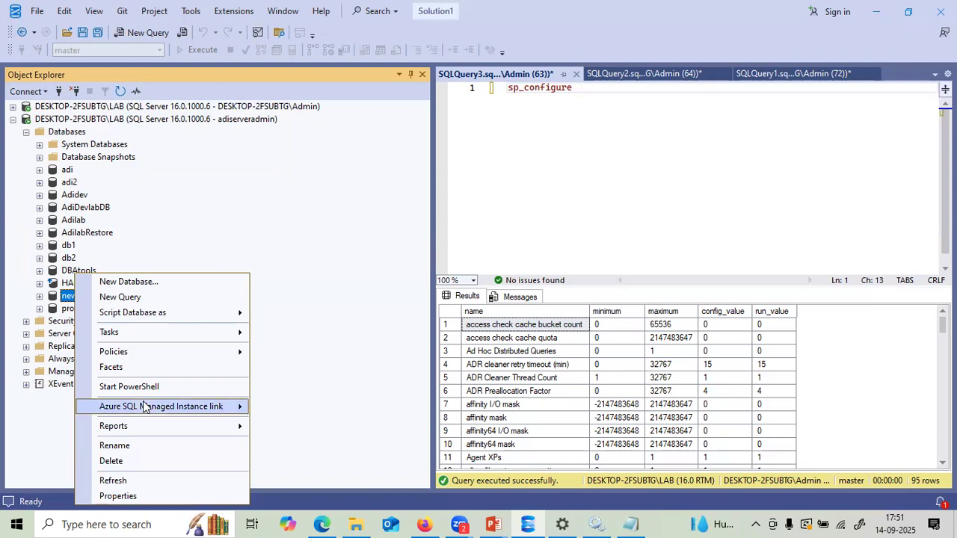
click(112, 463)
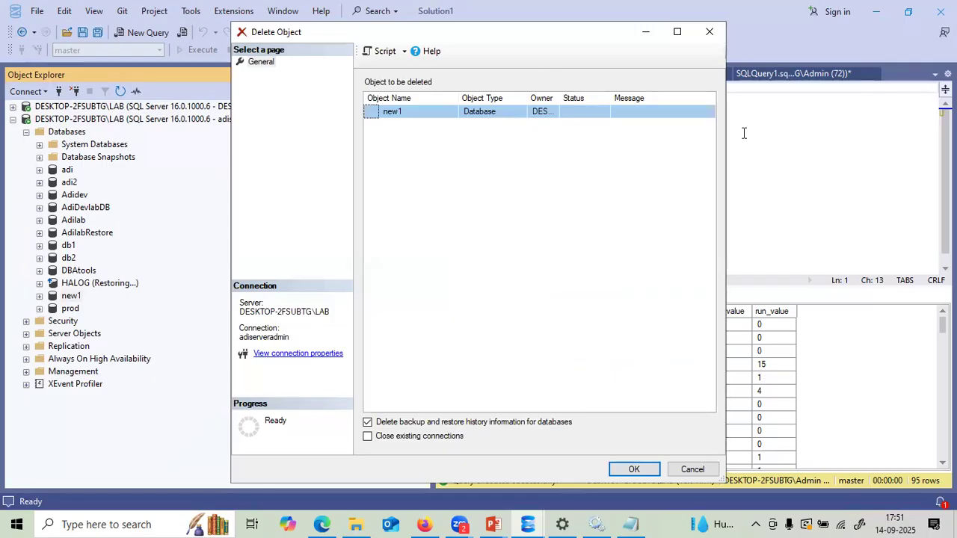
click(329, 72)
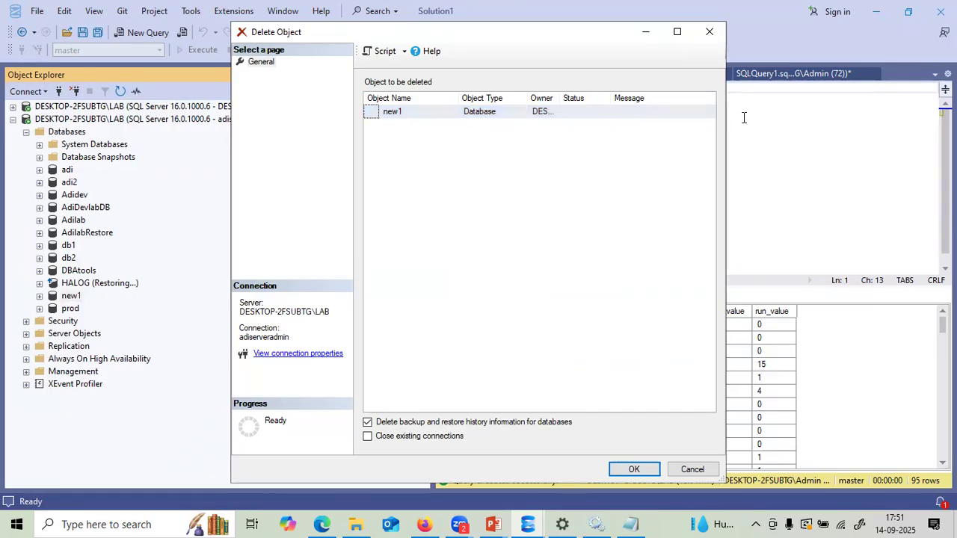
drag(580, 34, 677, 95)
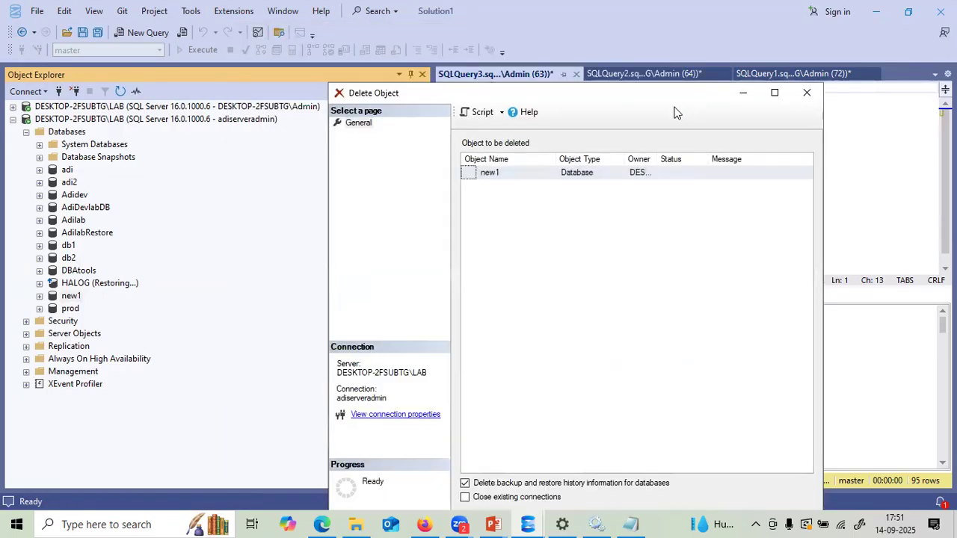
- Check Close existing connections and script the new1 drop to a new query window
click(501, 112)
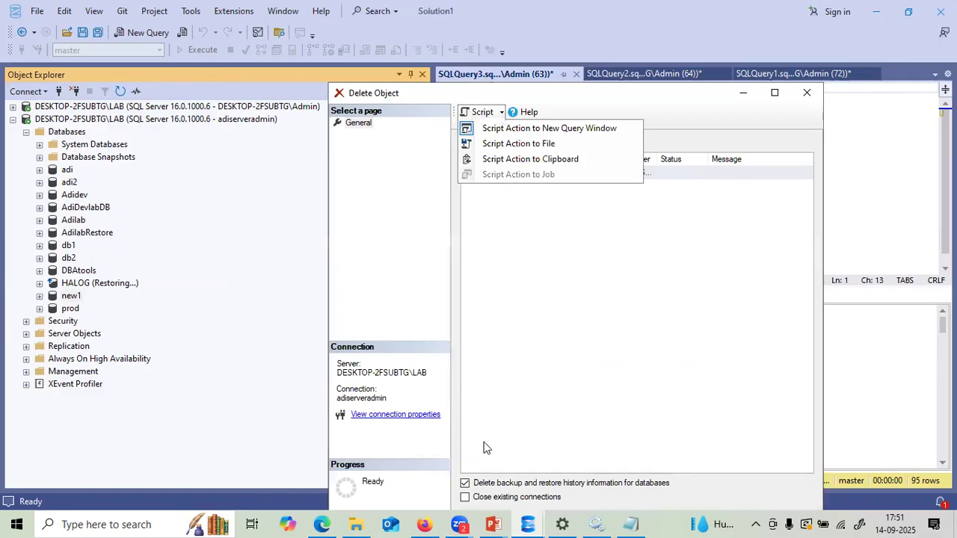
click(468, 498)
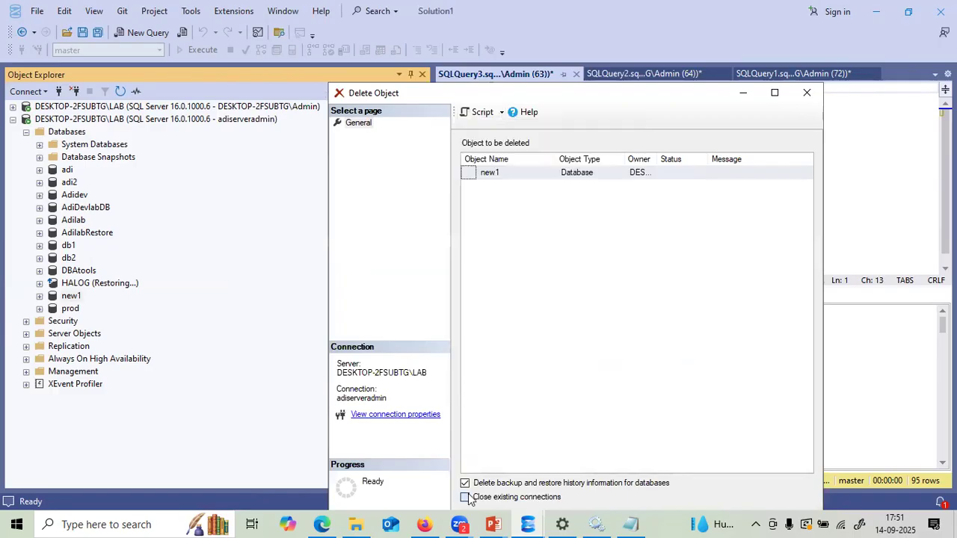
click(501, 113)
click(504, 127)
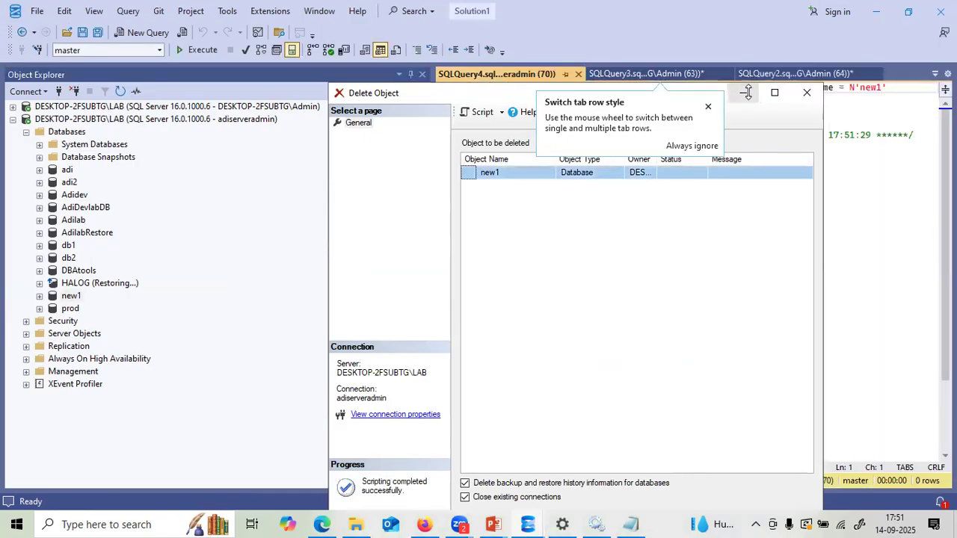
click(749, 93)
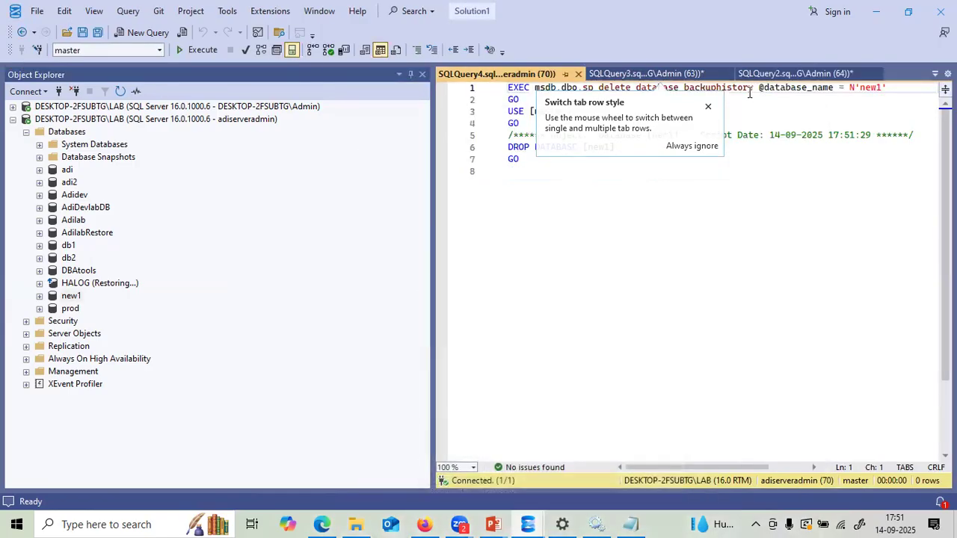
- Run the DROP DATABASE [new1] script and select the resulting permission-denied error messages
click(707, 106)
drag(536, 180, 452, 86)
drag(433, 124, 269, 125)
key(F5)
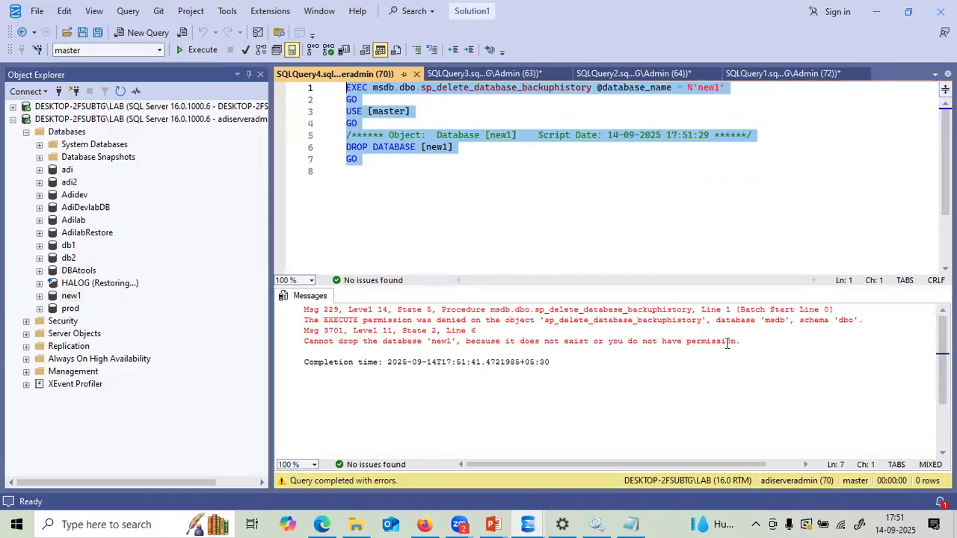
drag(742, 341, 297, 315)
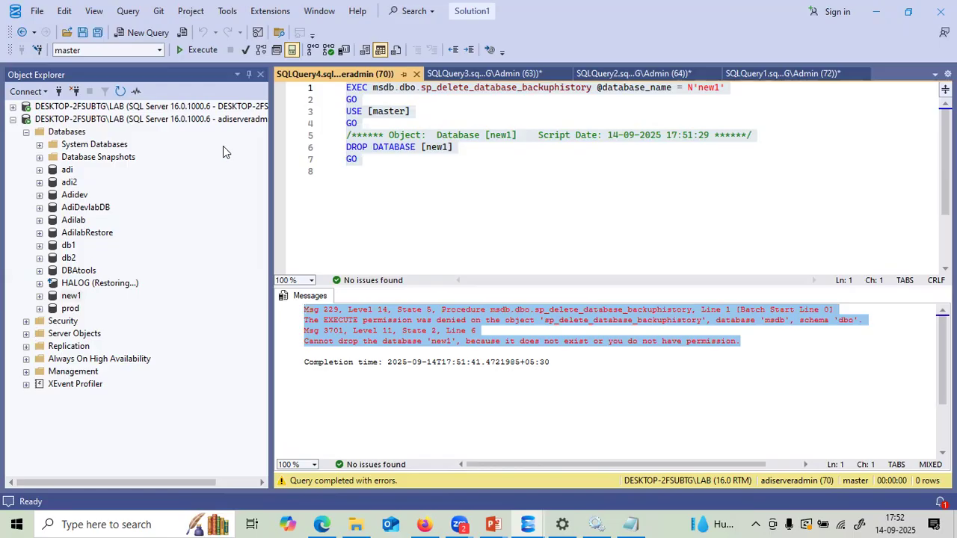
- Raise Maximum server memory from 5024 to 10024 MB in Server Properties and script it to a new query
right_click(182, 124)
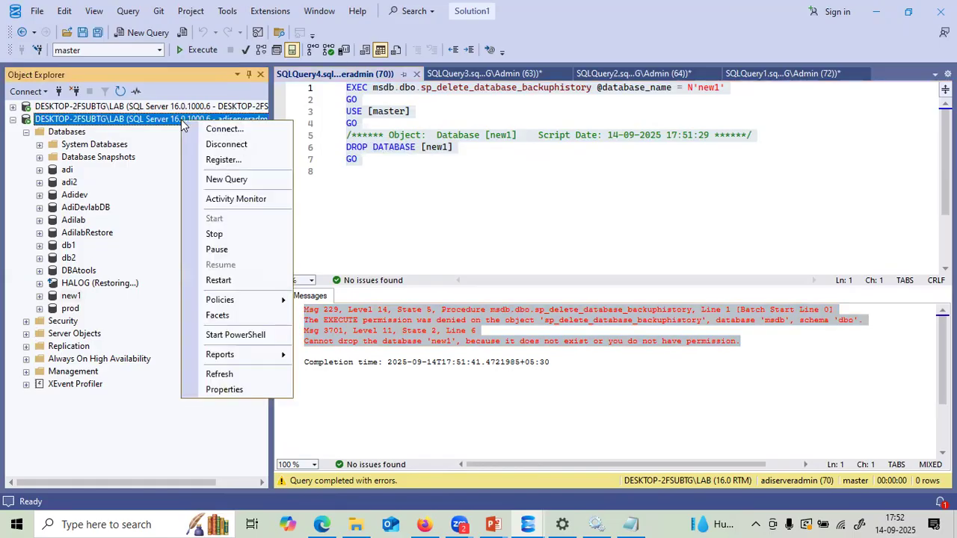
click(215, 390)
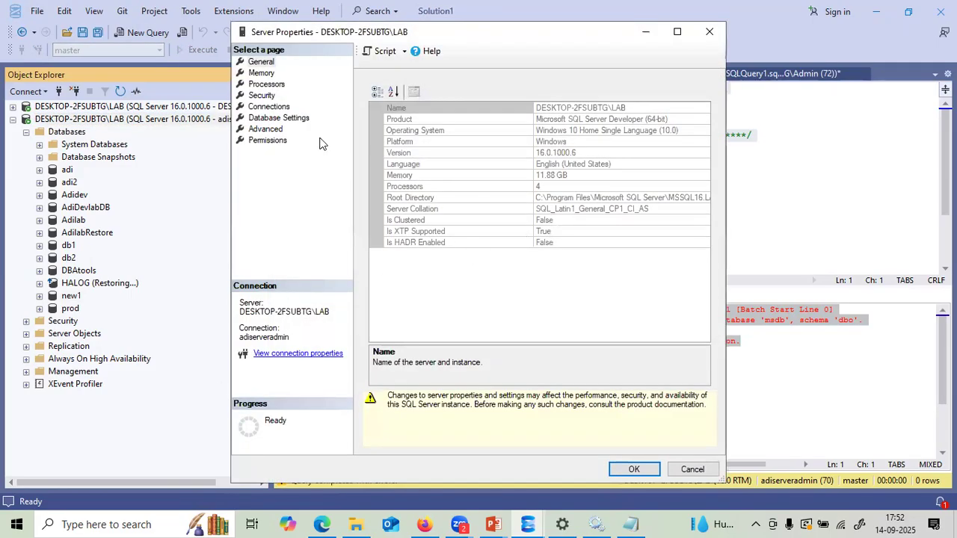
click(266, 74)
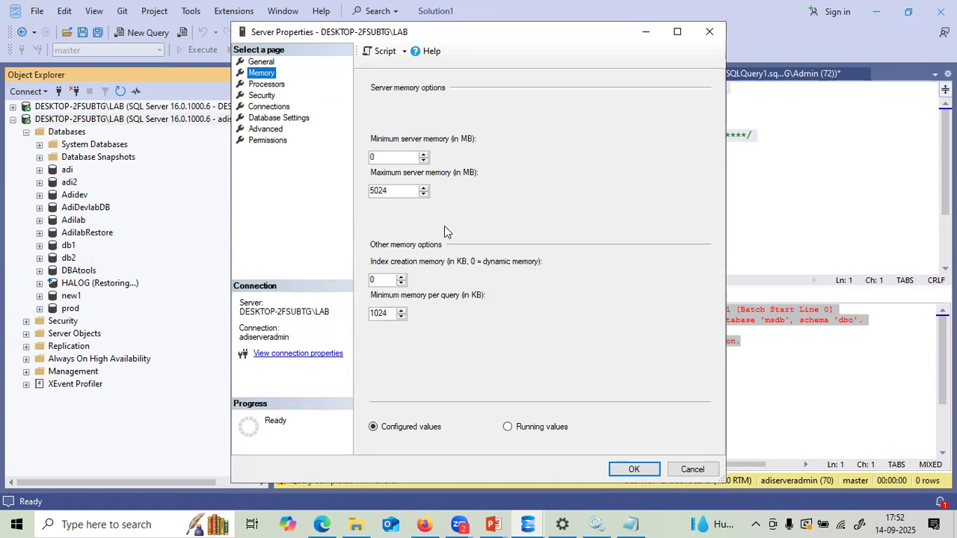
double_click(376, 191)
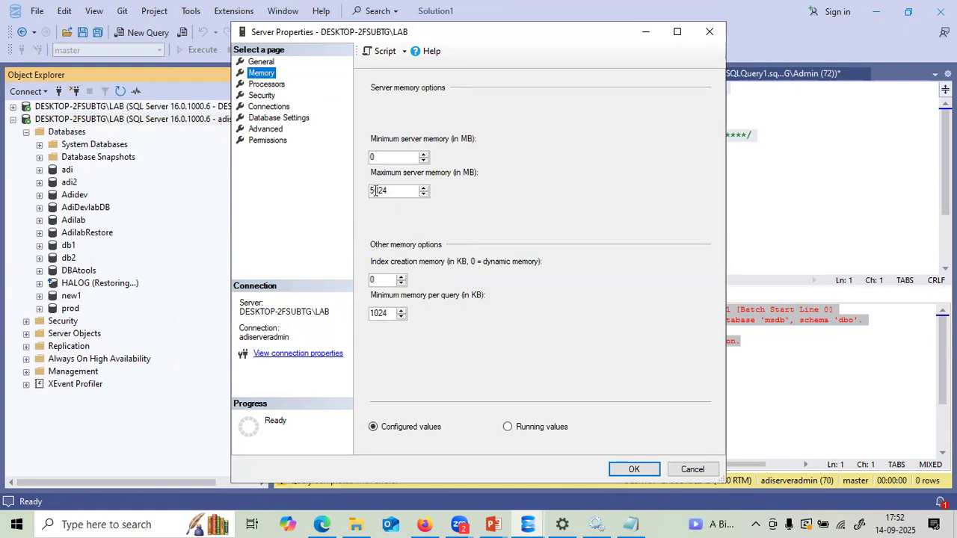
text(00)
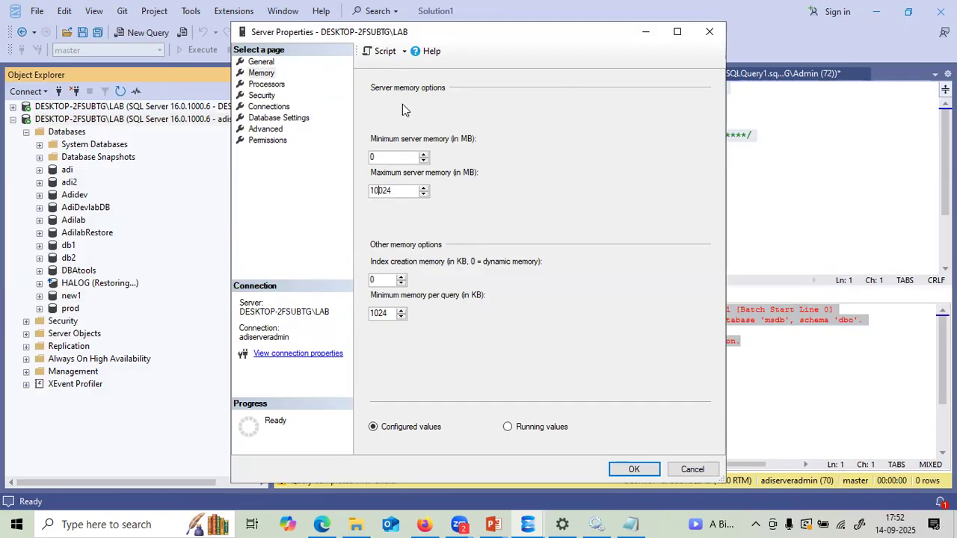
drag(588, 32, 648, 81)
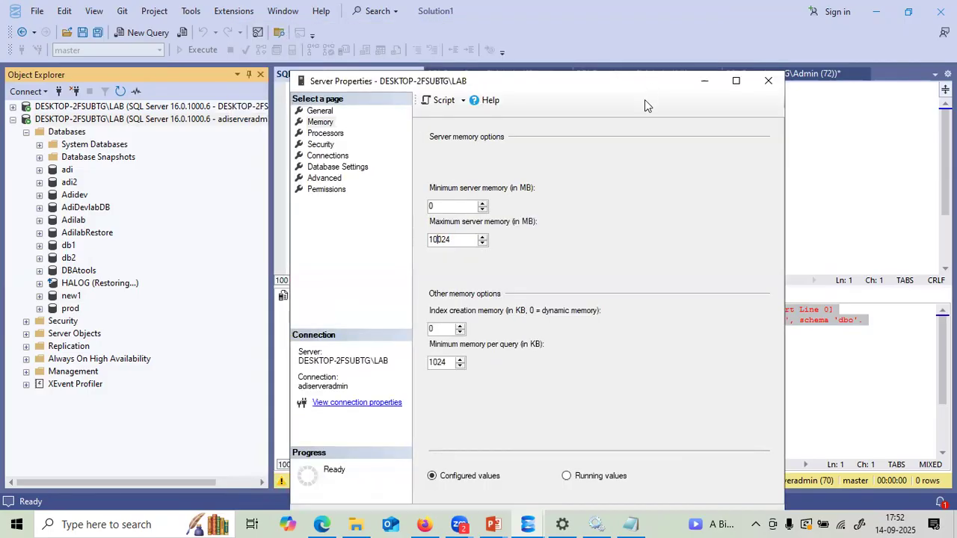
click(463, 100)
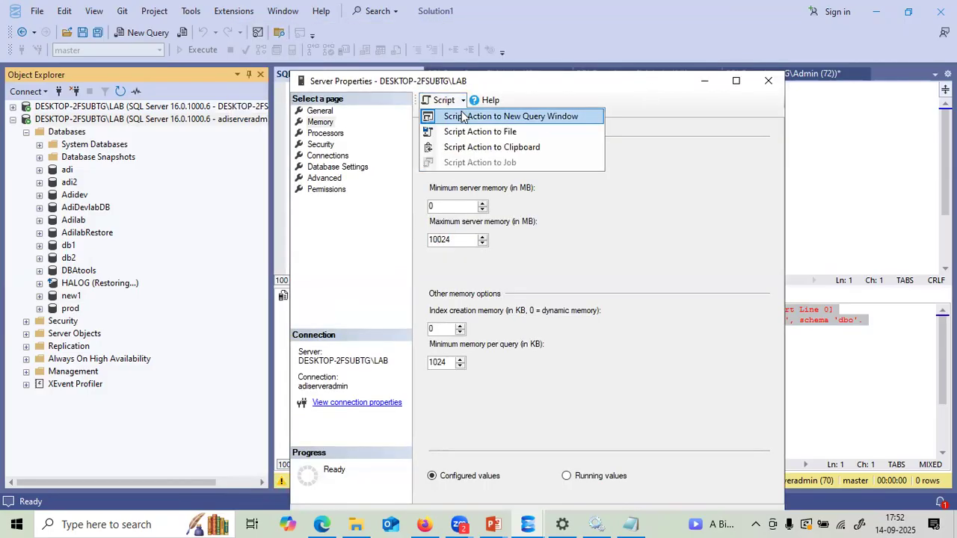
click(461, 113)
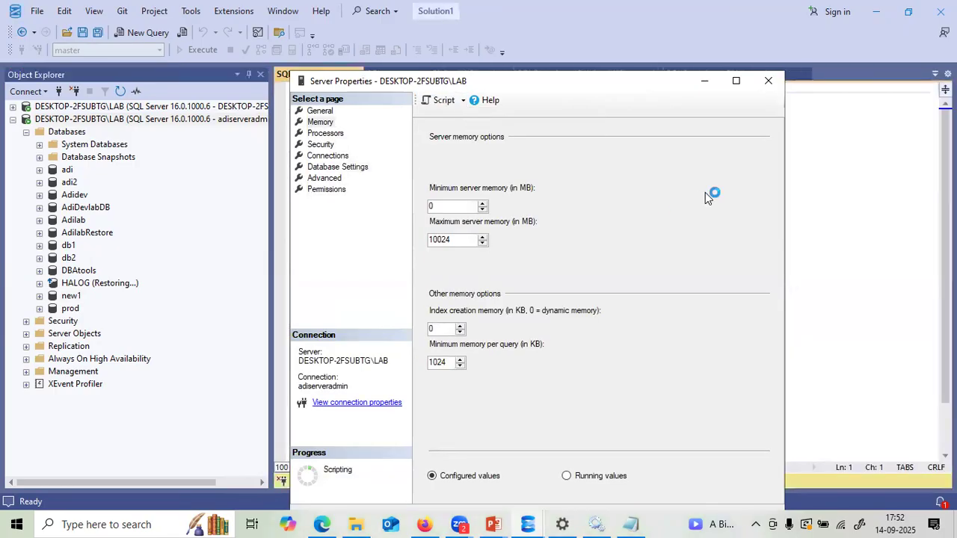
- Close Server Properties and run the generated sp_configure script to raise max server memory to 10024 MB
click(768, 81)
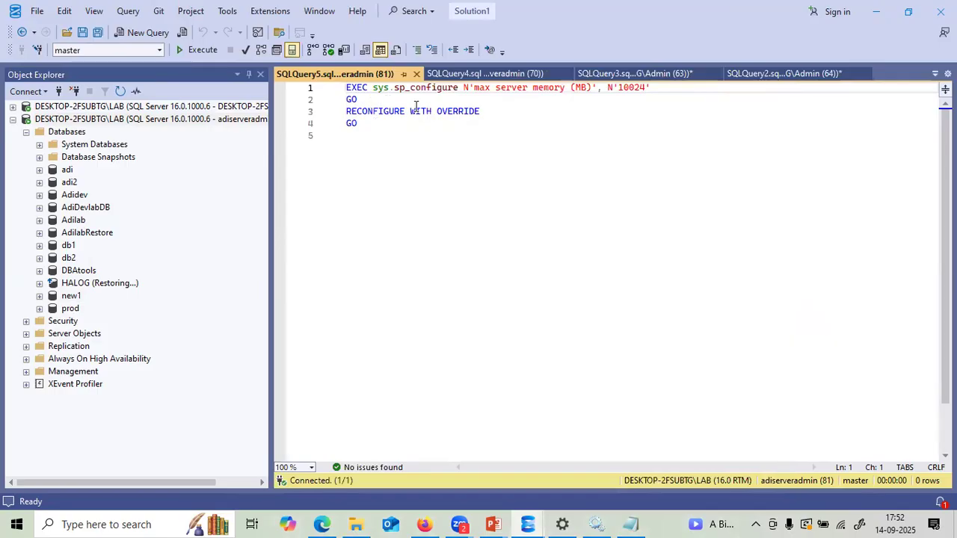
drag(366, 132, 350, 92)
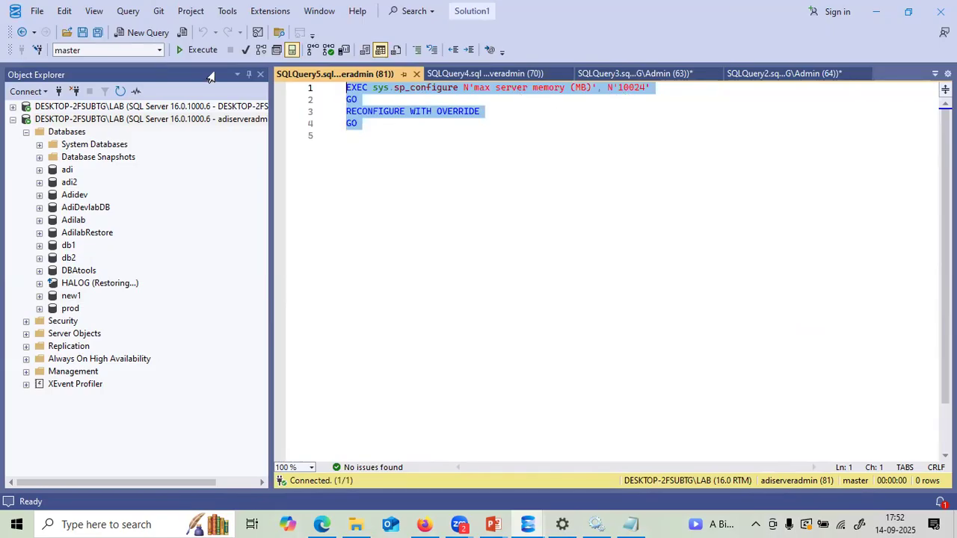
click(199, 49)
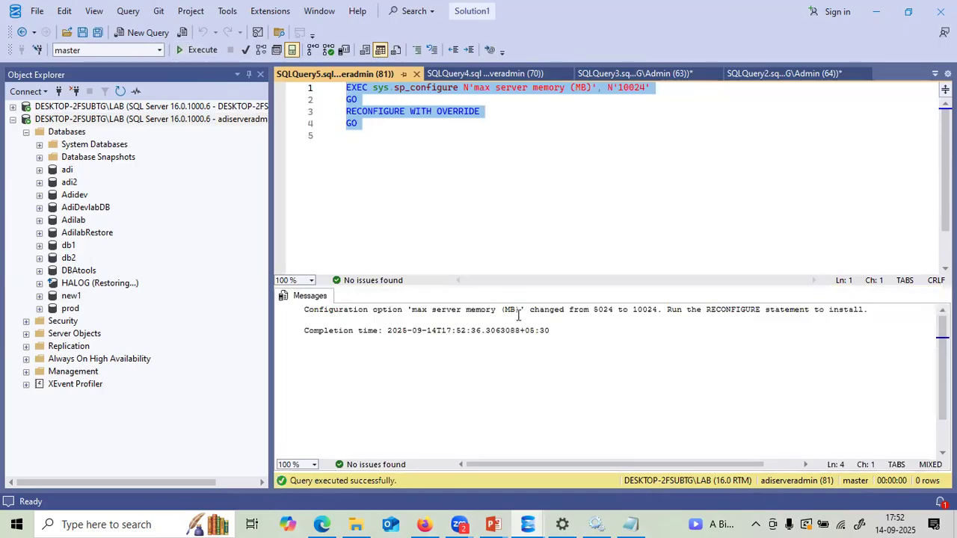
- Browse the second server's Database Settings, Connections, Security and Processors pages, cancel, then collapse its tree
right_click(197, 122)
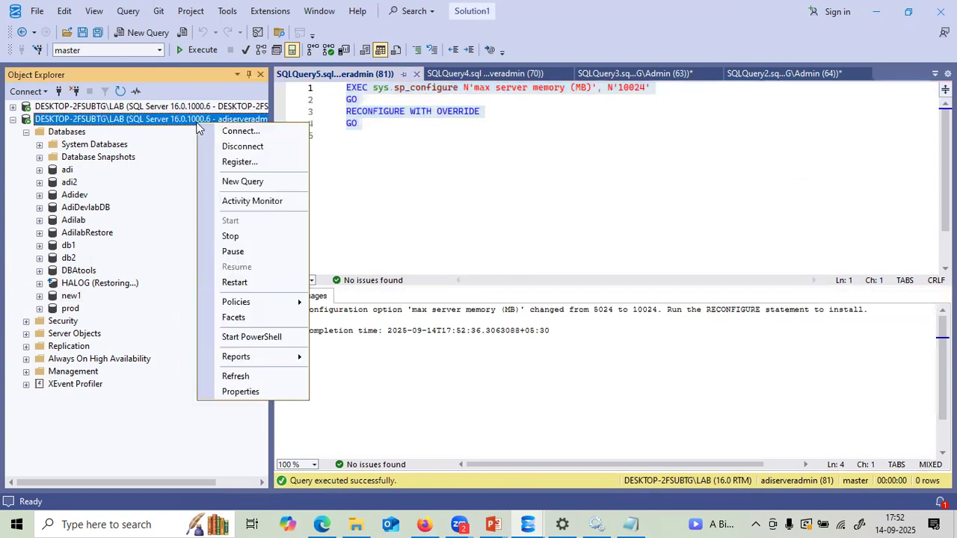
click(231, 392)
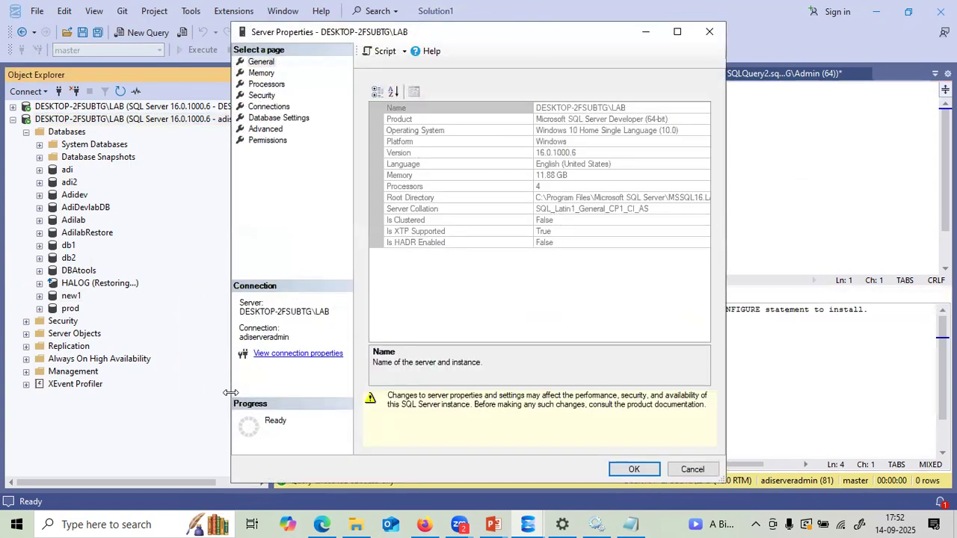
click(264, 118)
click(265, 107)
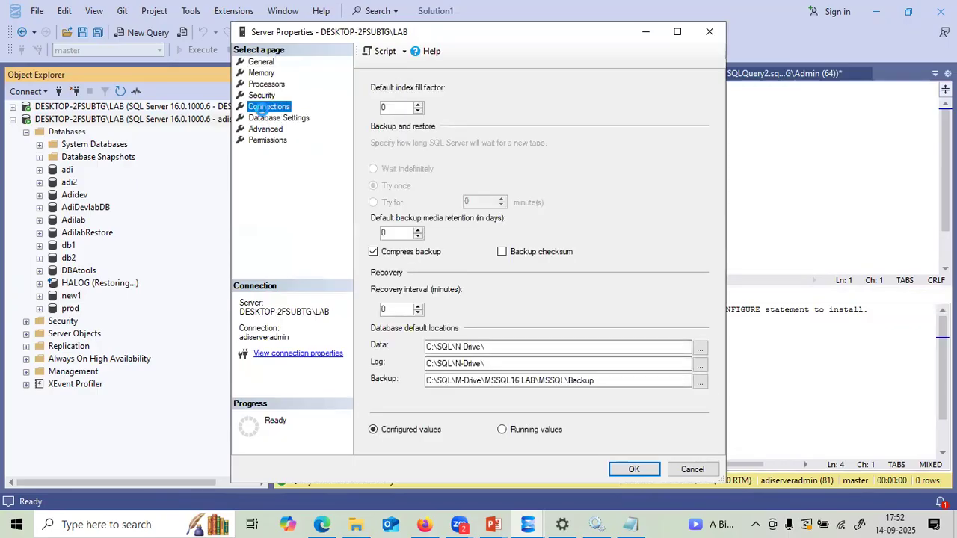
click(261, 95)
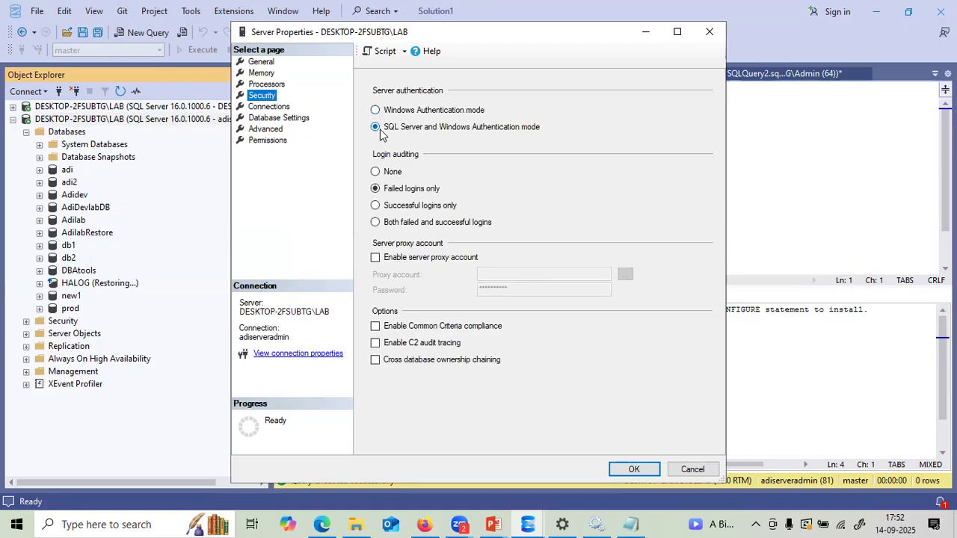
click(282, 90)
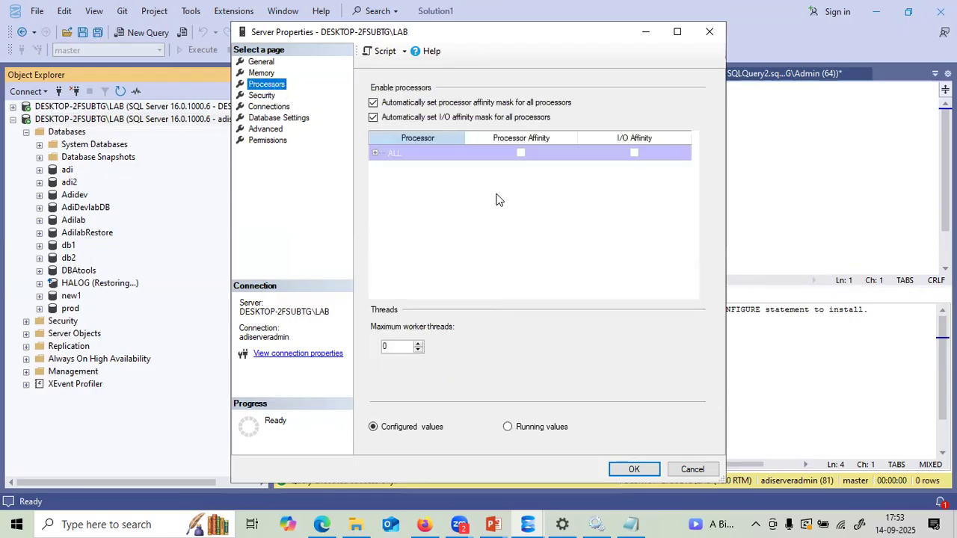
click(704, 470)
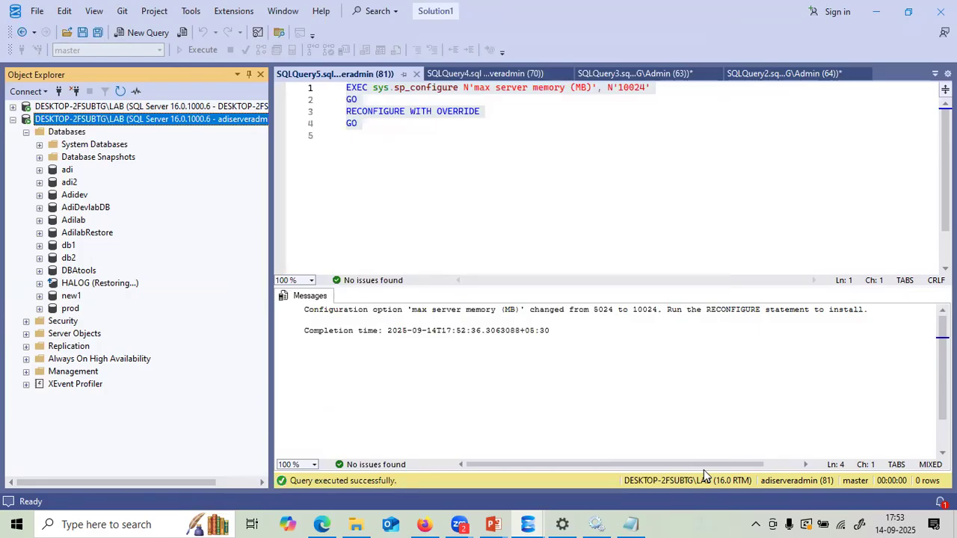
click(13, 120)
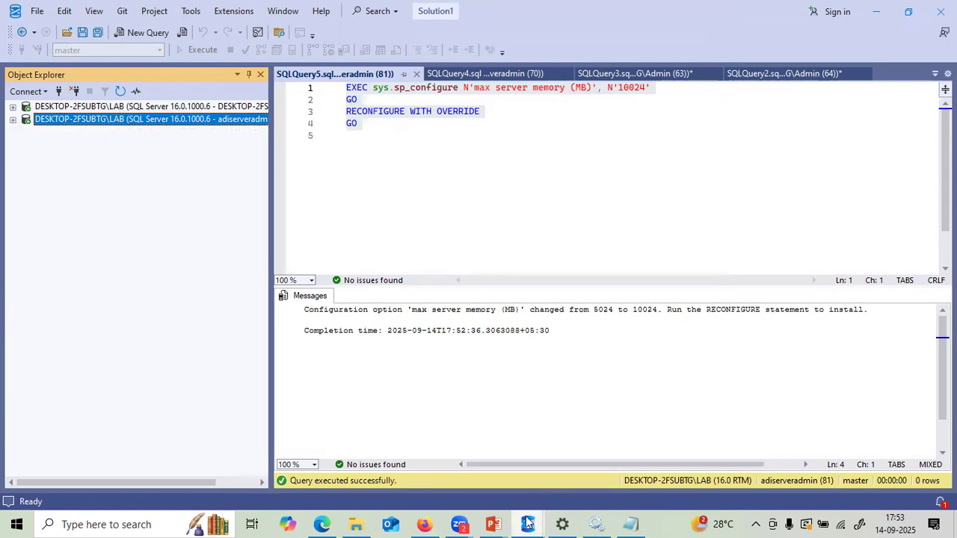
- Bring up the SQLServer_Roles_Explained deck and point to securityadmin on the Built-in Server Roles slide
mouse_move(509, 521)
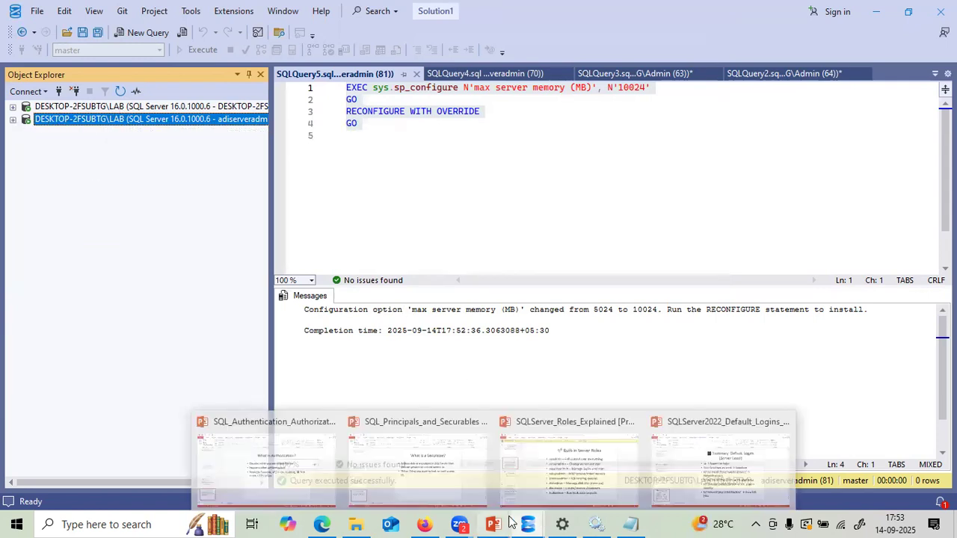
click(610, 465)
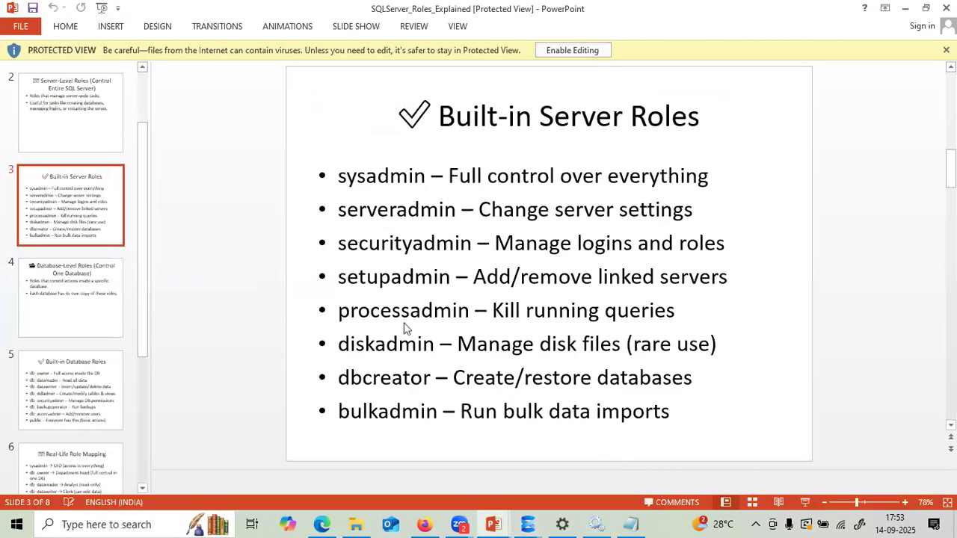
click(471, 244)
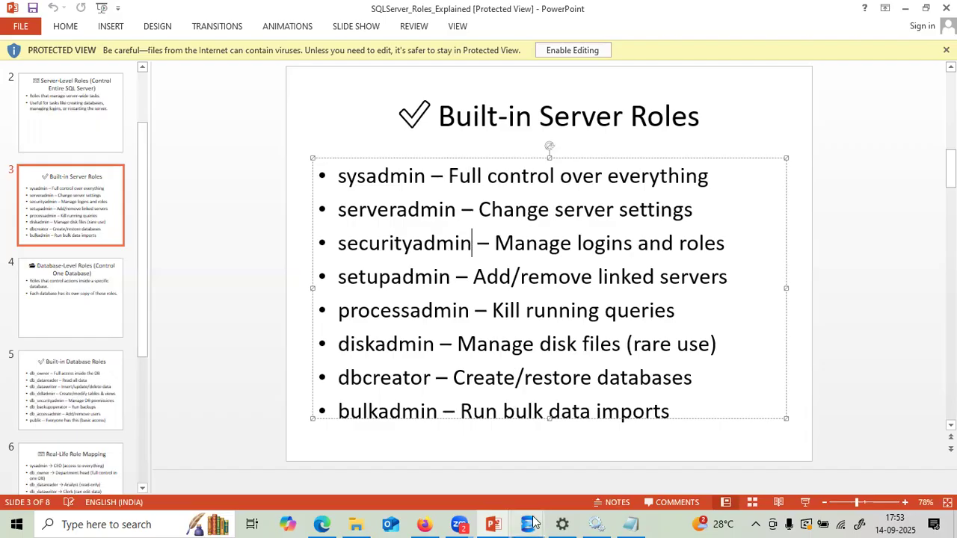
- Disconnect the second server, then expand the remaining LAB server and its Security folder
mouse_move(528, 524)
click(513, 485)
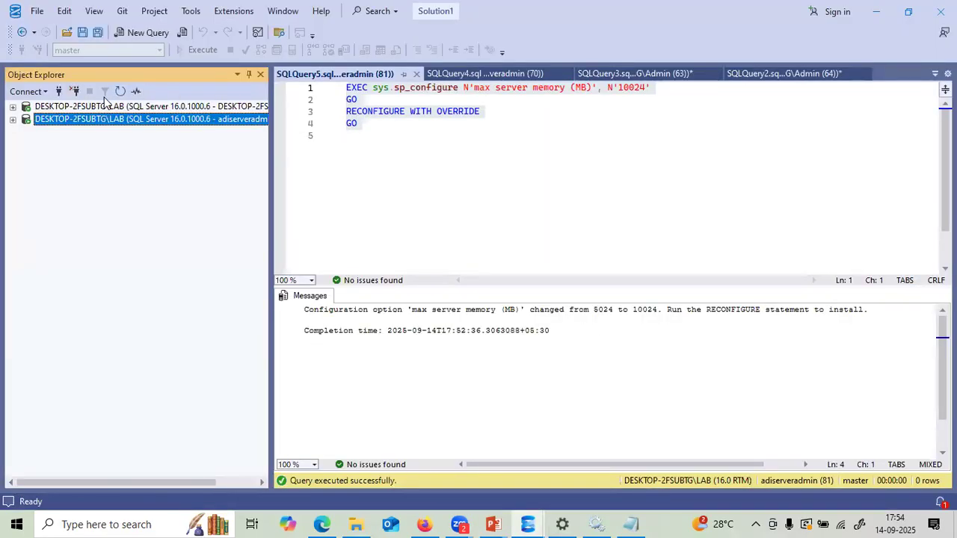
click(77, 95)
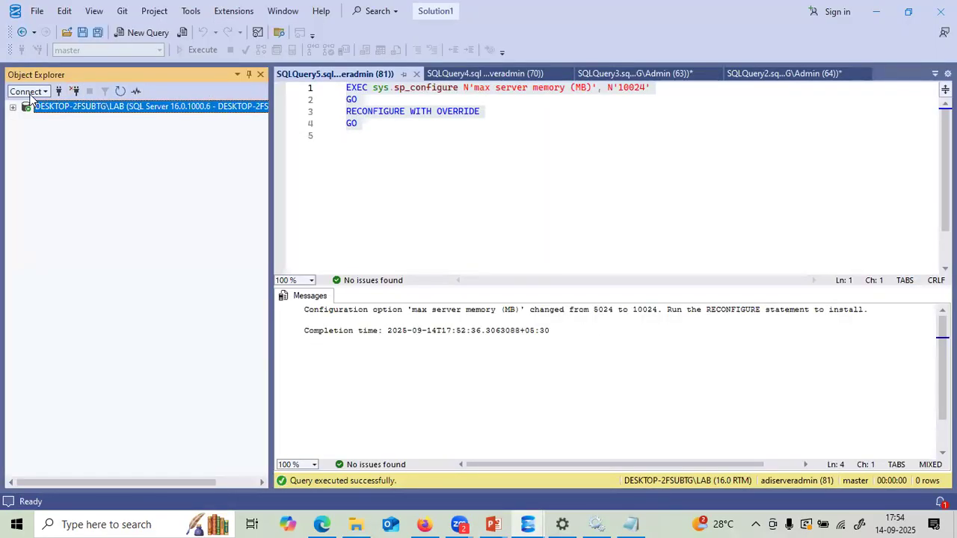
click(32, 93)
click(43, 110)
click(498, 417)
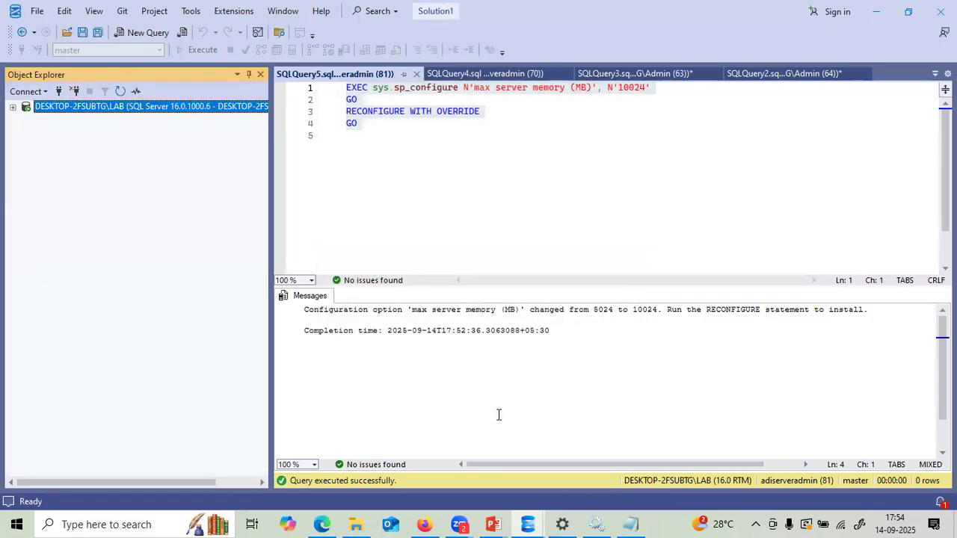
click(12, 108)
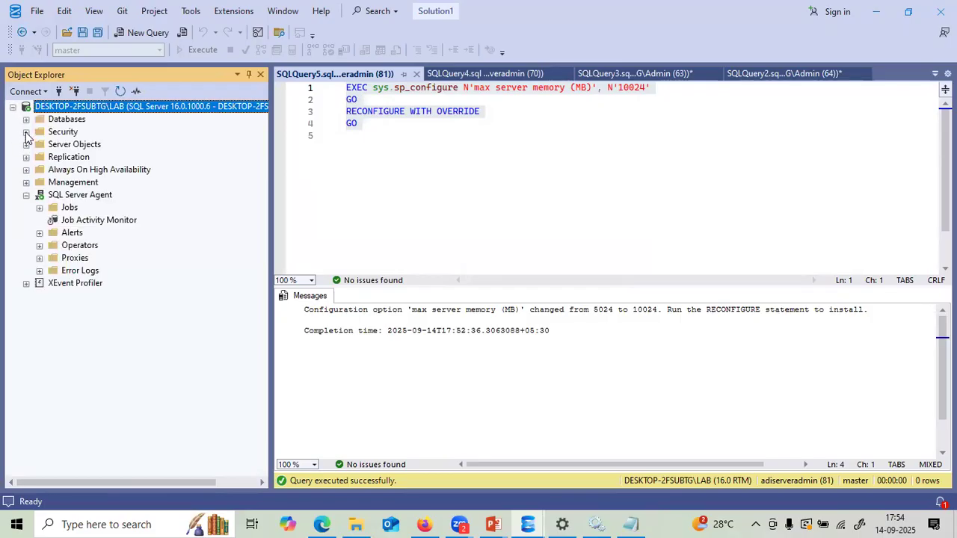
click(26, 134)
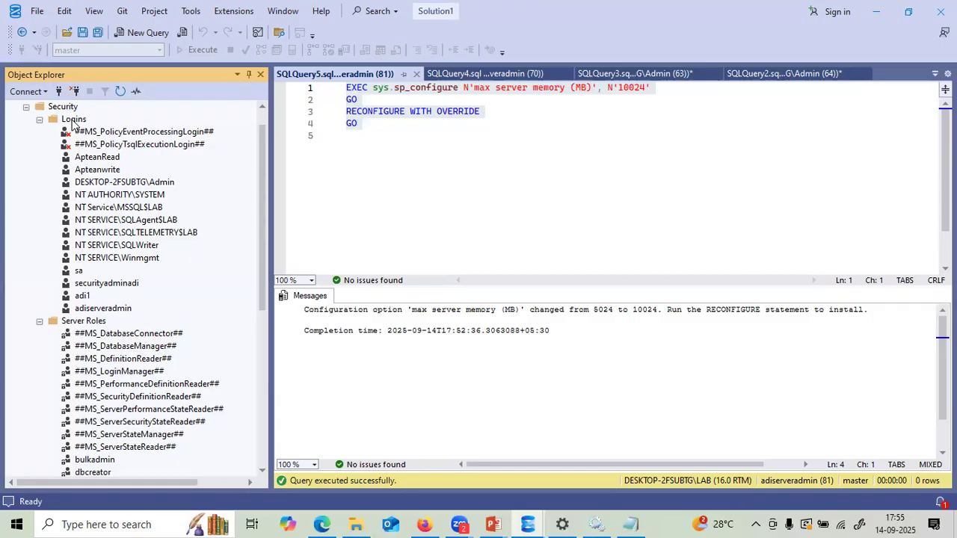
- Start a new login adisecur with SQL Server authentication, a pasted password and expiration off
right_click(72, 123)
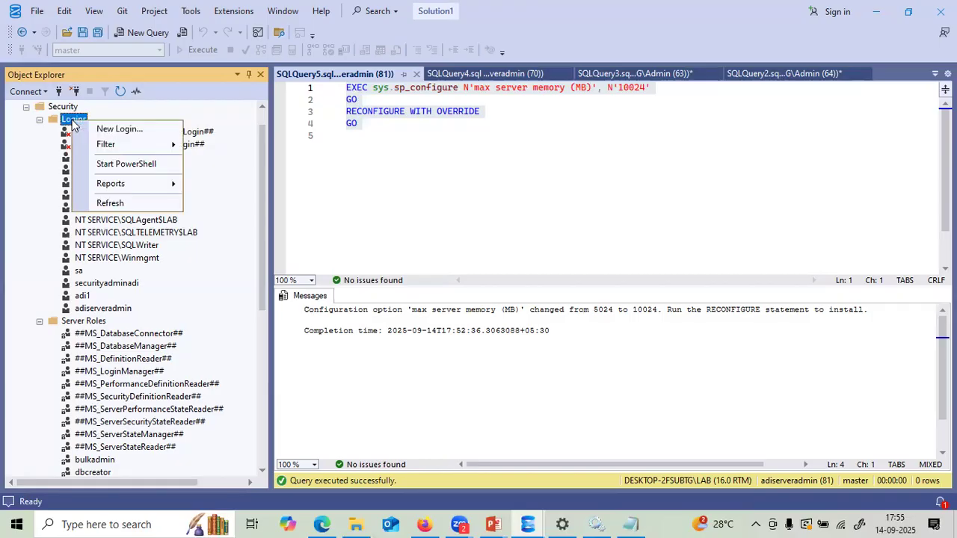
click(90, 128)
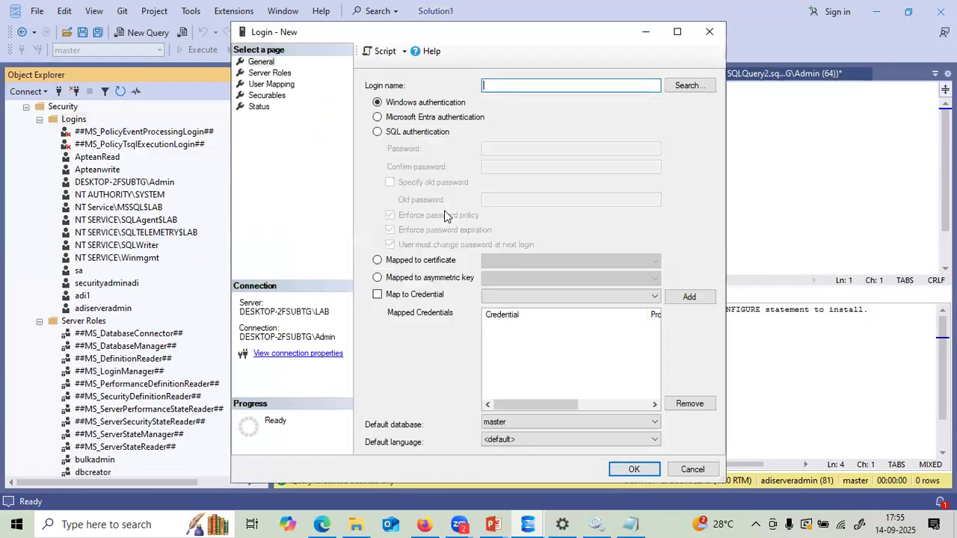
text(adisecur)
click(379, 132)
click(482, 148)
key(ctrl+v)
click(484, 168)
key(ctrl+v)
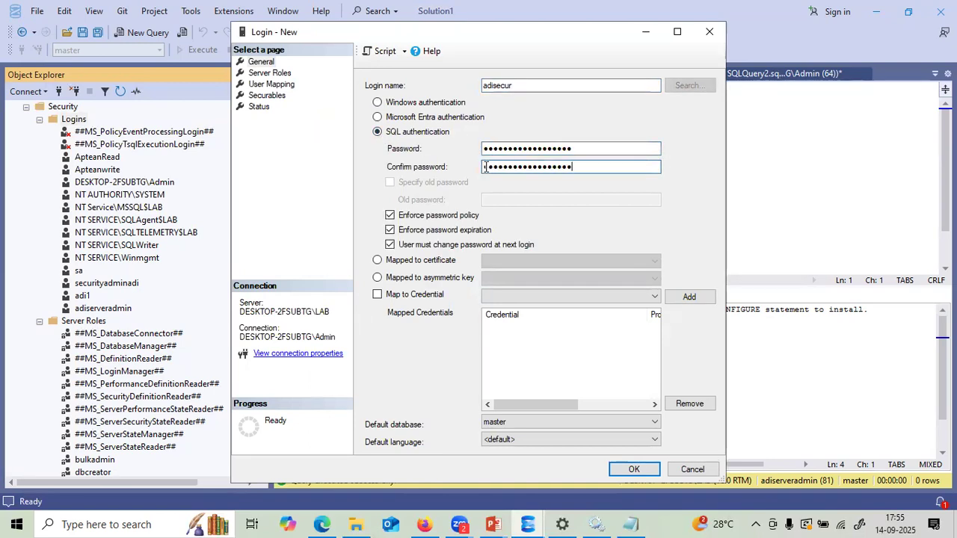
click(390, 233)
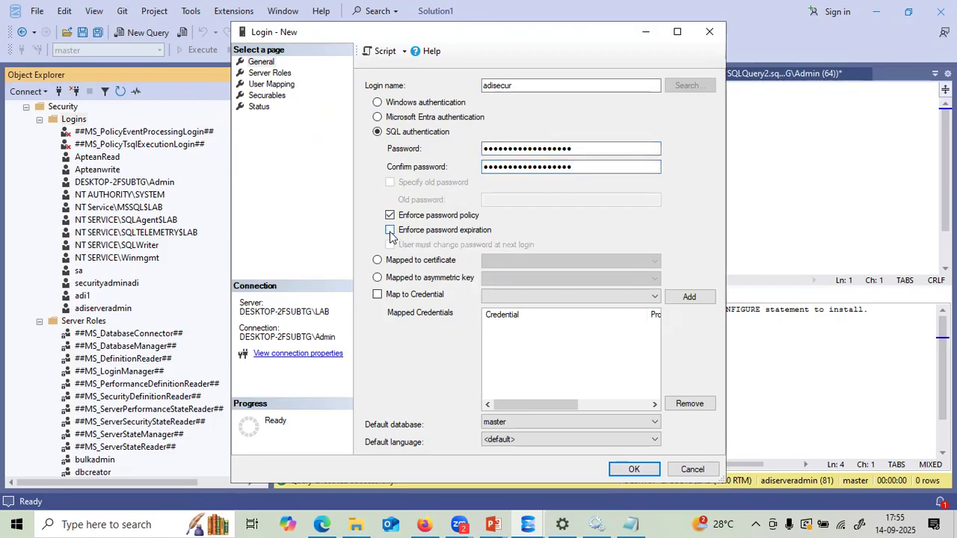
- Grant adisecur the securityadmin server role and create the login
click(268, 72)
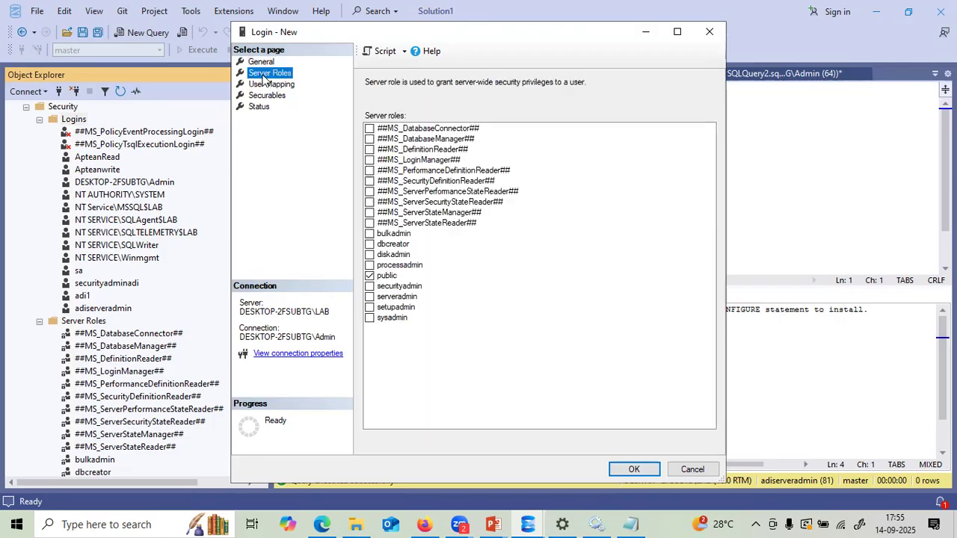
click(369, 287)
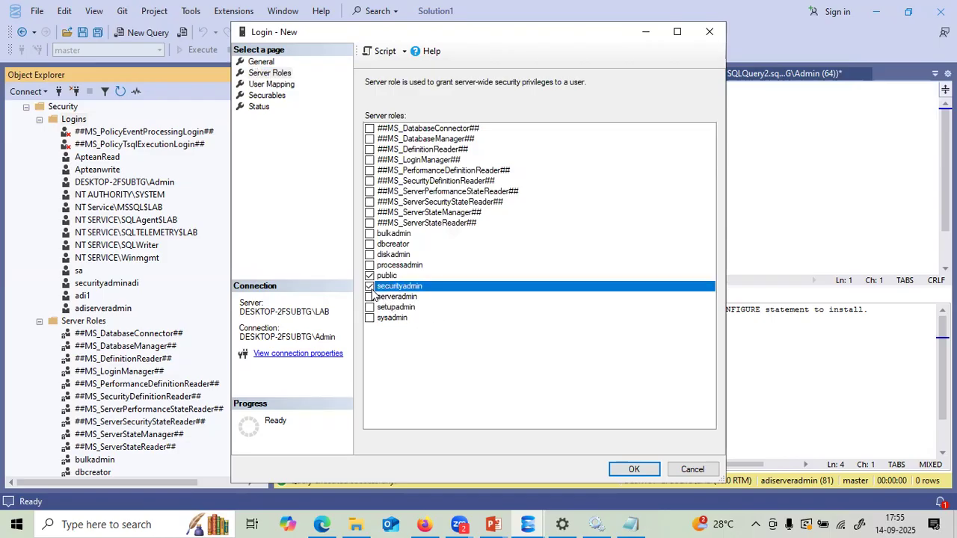
click(632, 470)
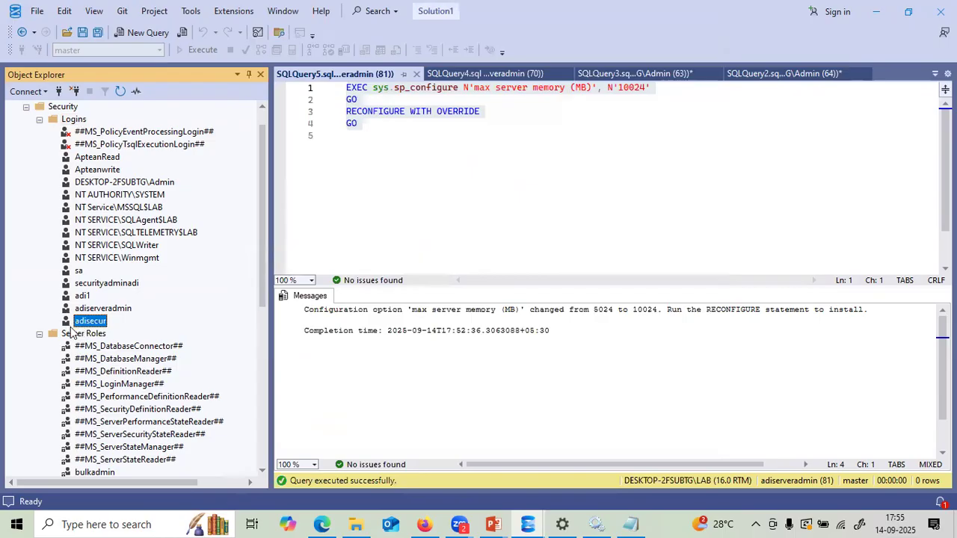
click(26, 108)
- Connect to DESKTOP-2FSUBTG\LAB as adisecur using SQL Server authentication
click(26, 91)
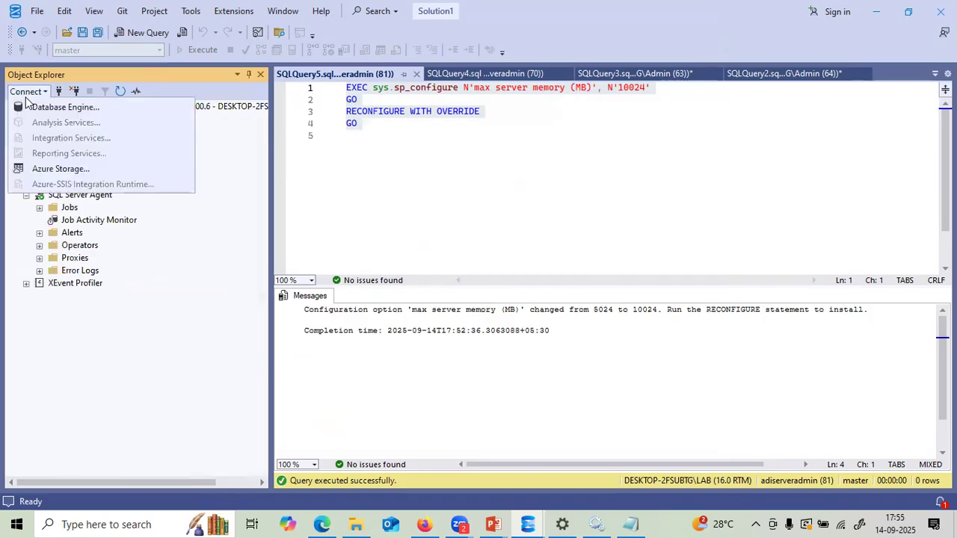
click(336, 142)
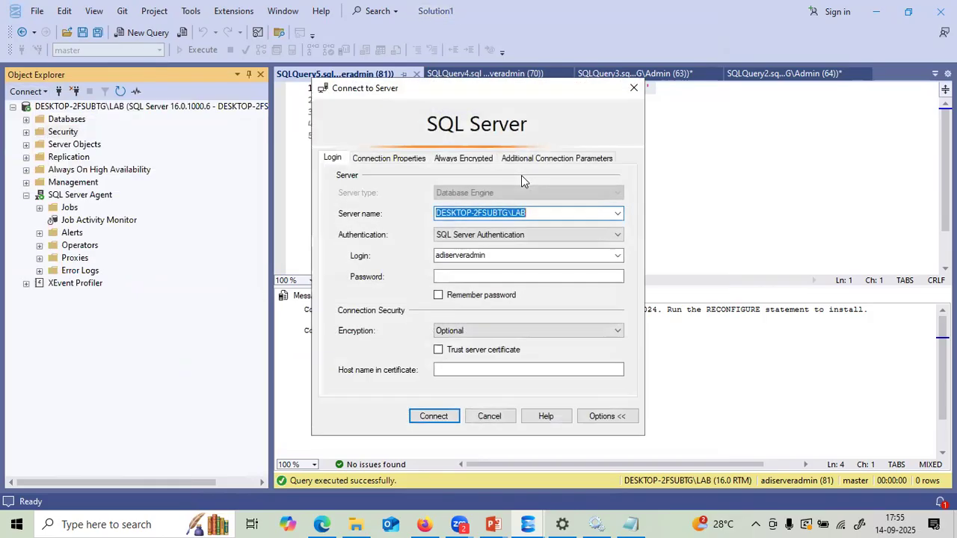
double_click(491, 256)
text(adise)
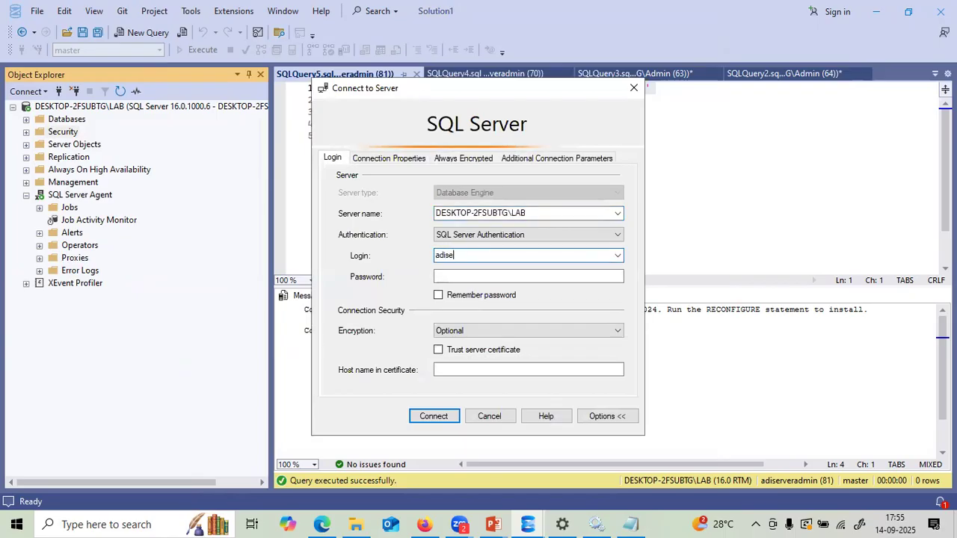
text(cur)
click(484, 274)
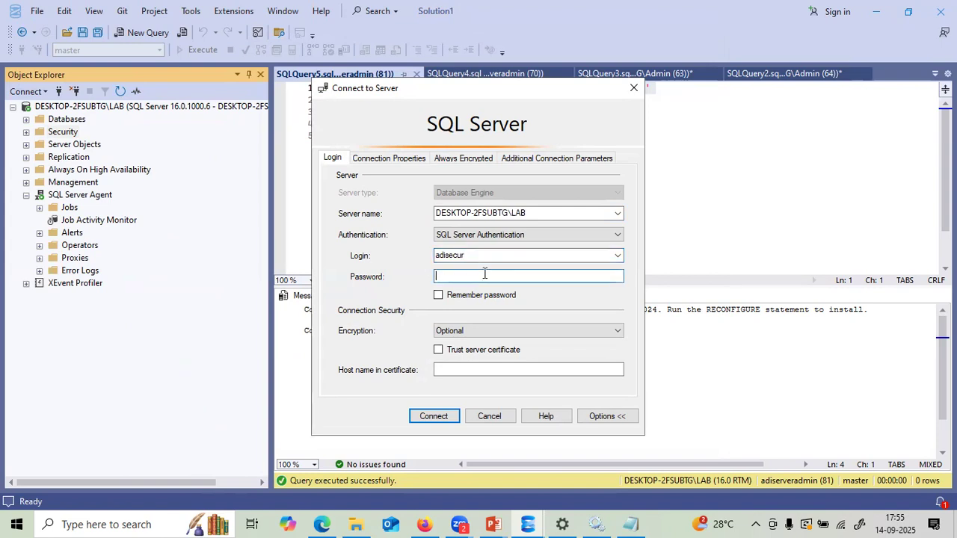
click(440, 417)
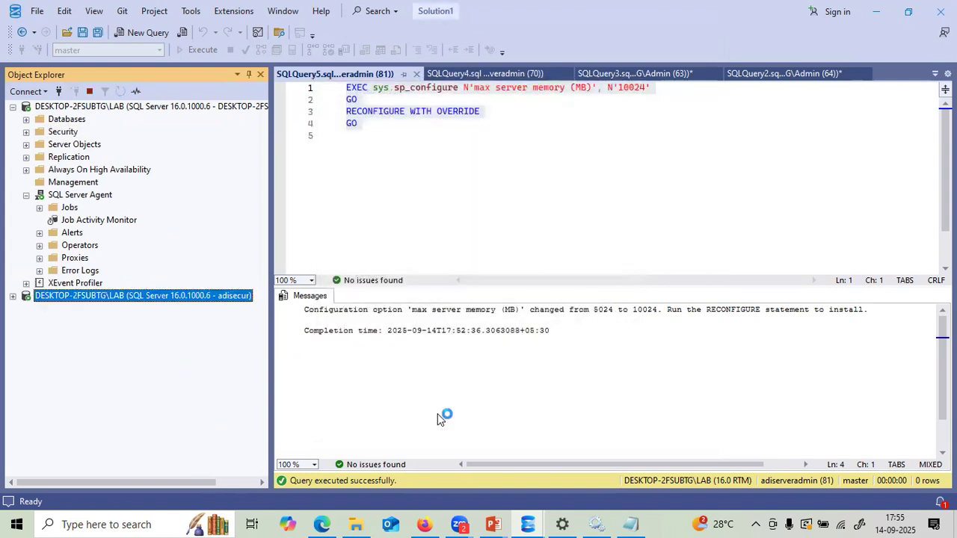
click(13, 107)
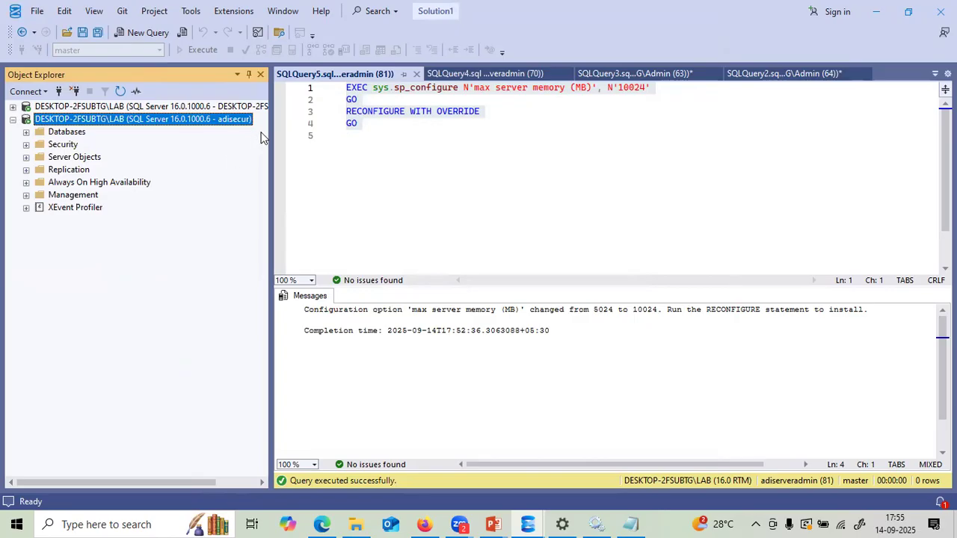
drag(271, 131, 356, 132)
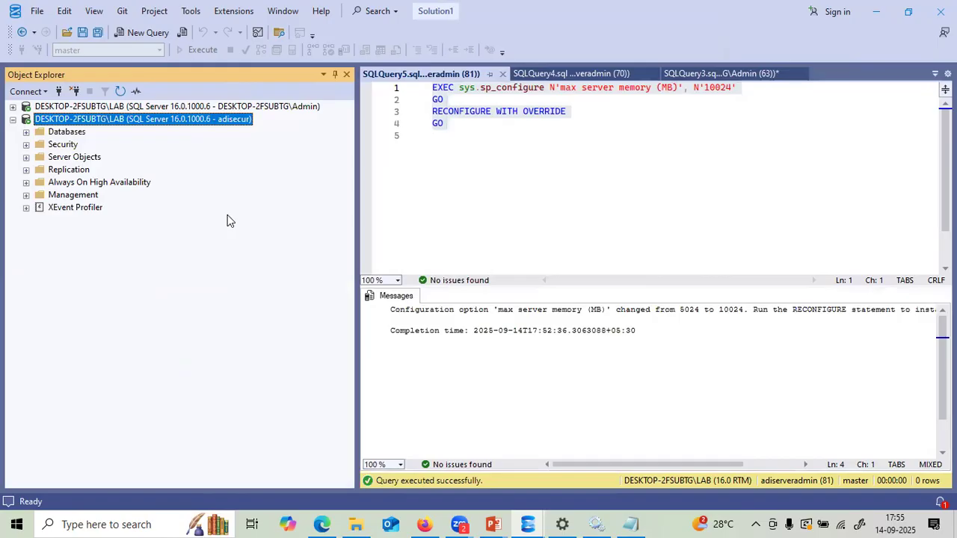
- On the adisecur connection, start deleting database new1 with Close existing connections checked
click(26, 133)
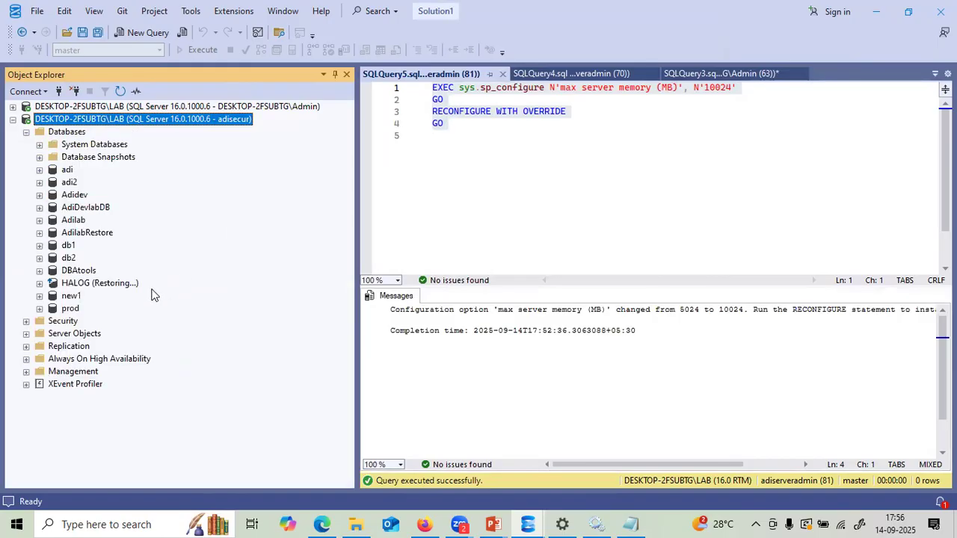
click(76, 299)
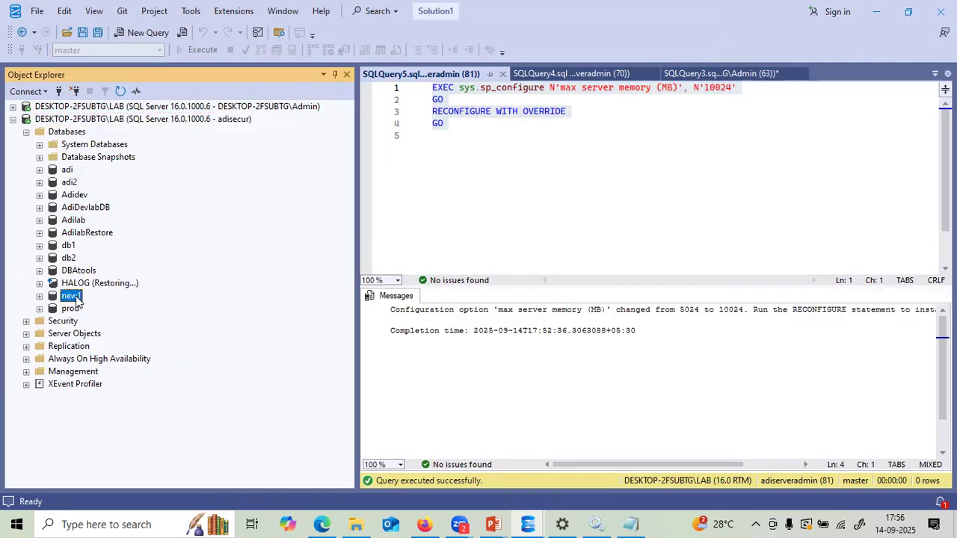
right_click(76, 299)
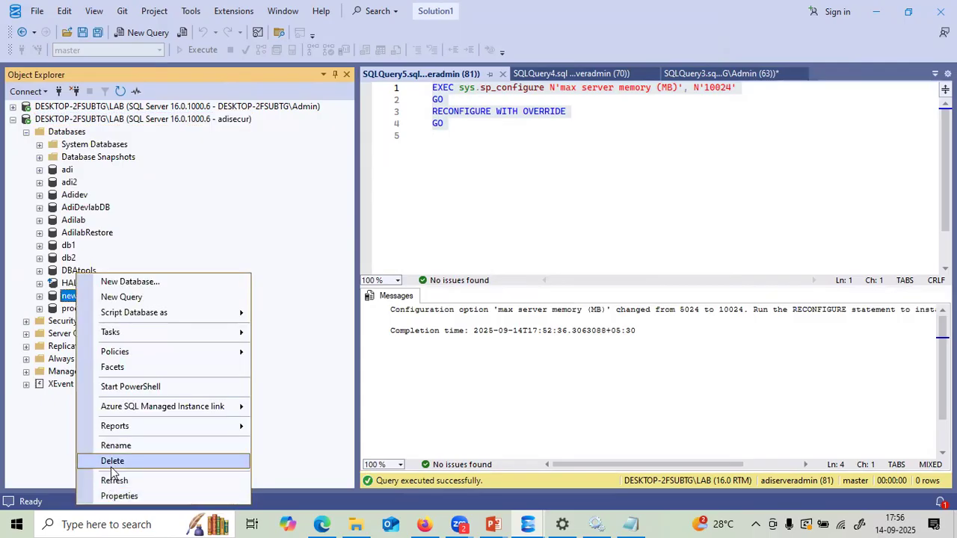
click(112, 463)
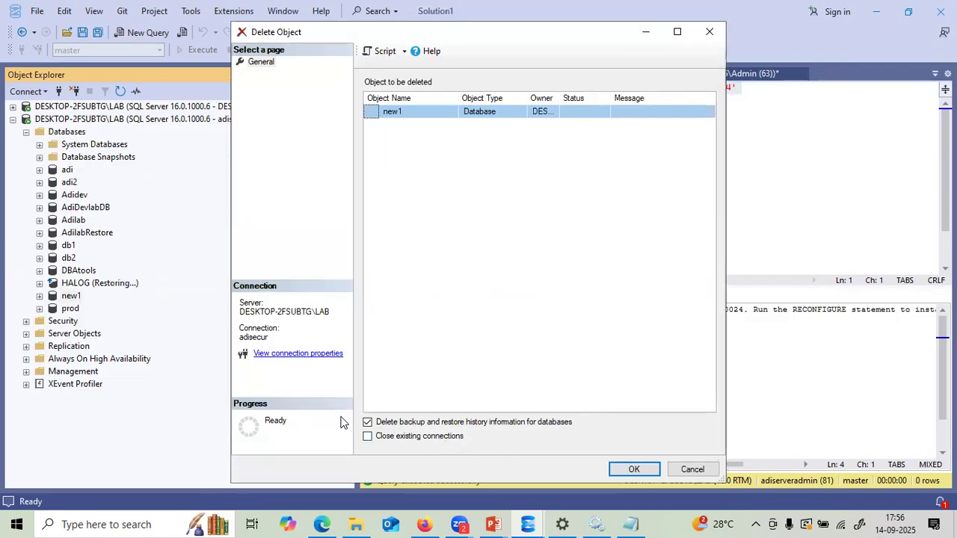
click(368, 437)
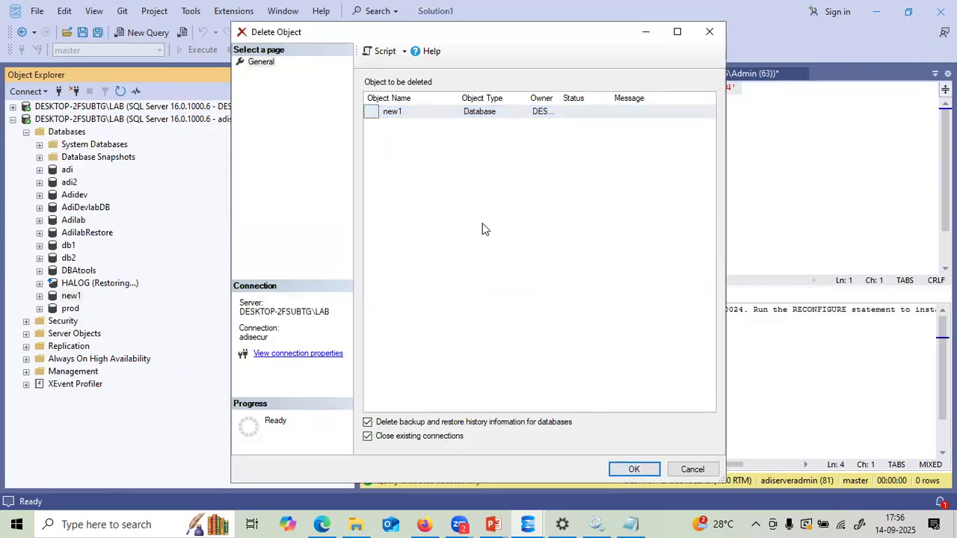
- Script the new1 drop to a new query and run it, which fails with permission denied
drag(482, 32, 543, 45)
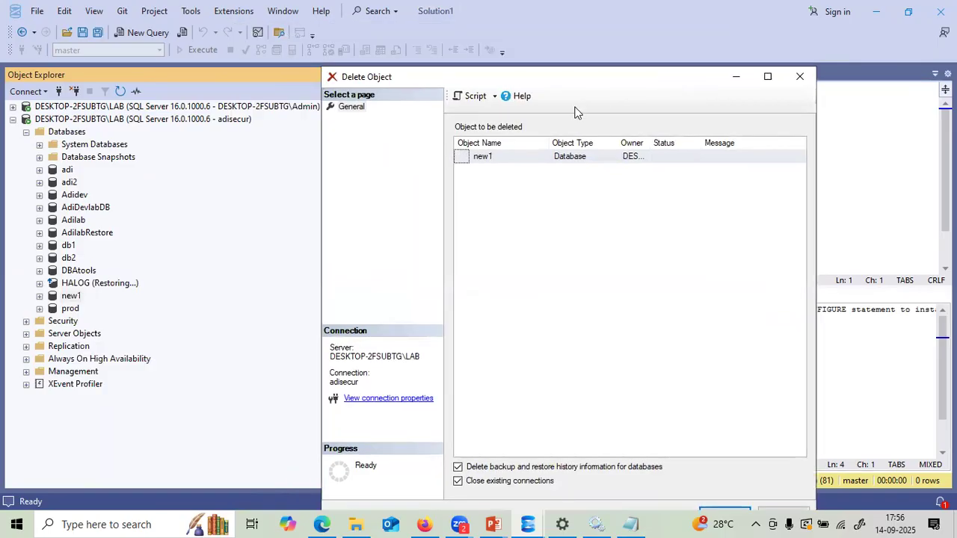
click(496, 97)
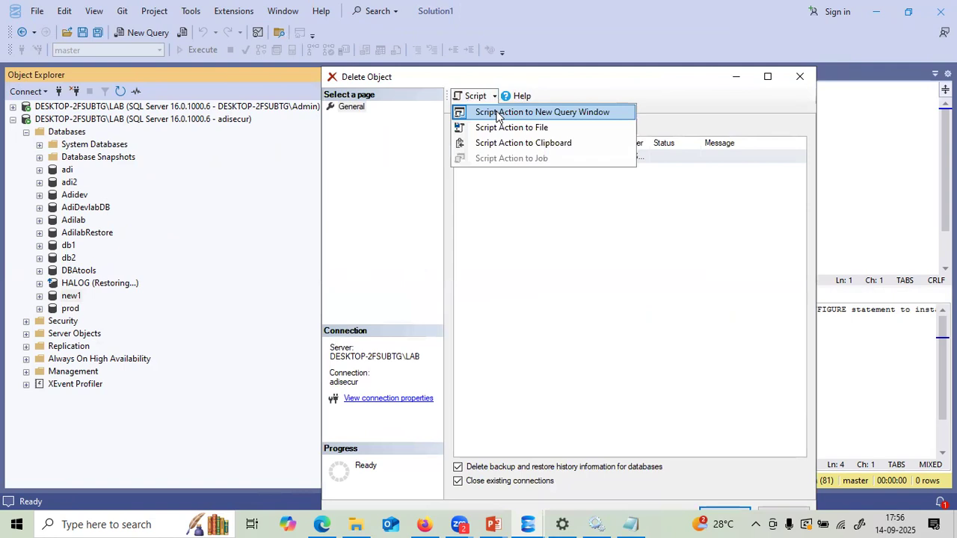
click(498, 113)
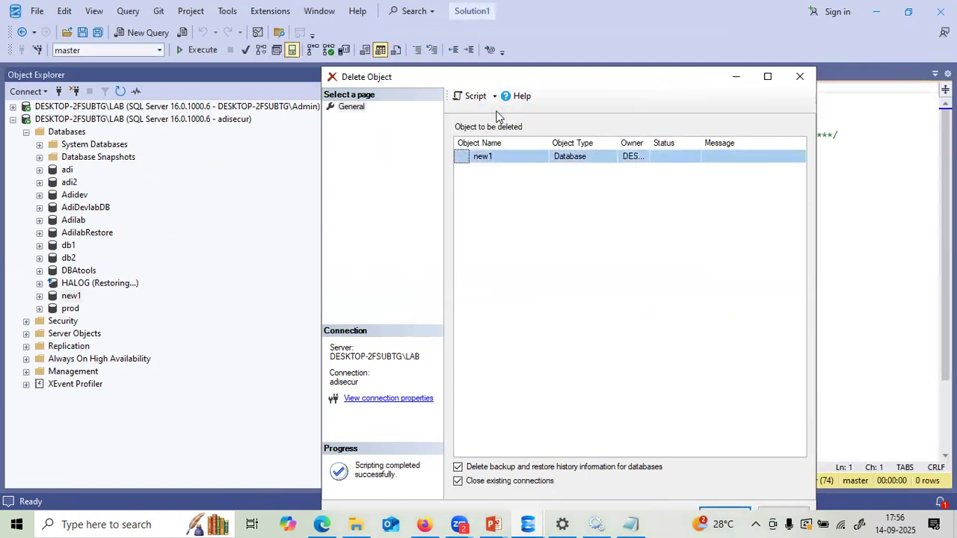
click(736, 78)
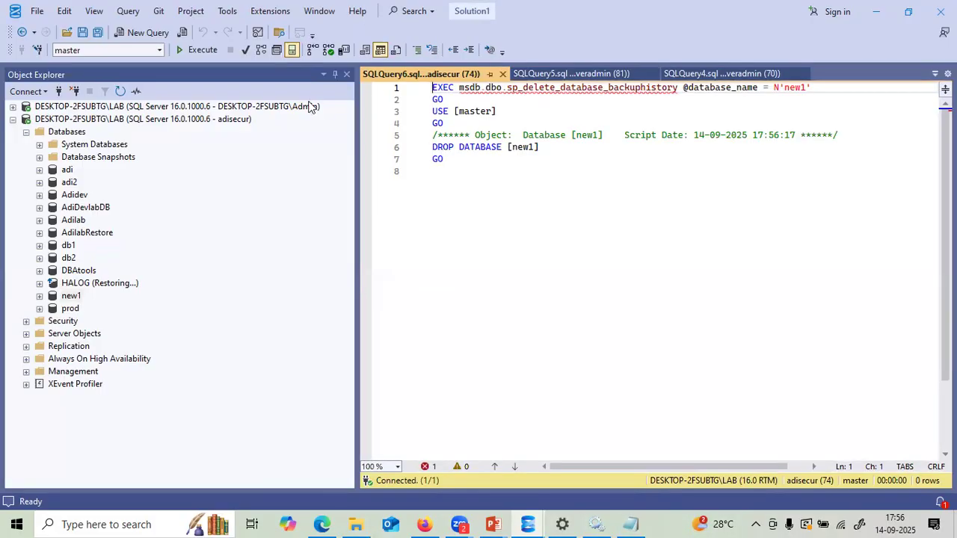
key(F5)
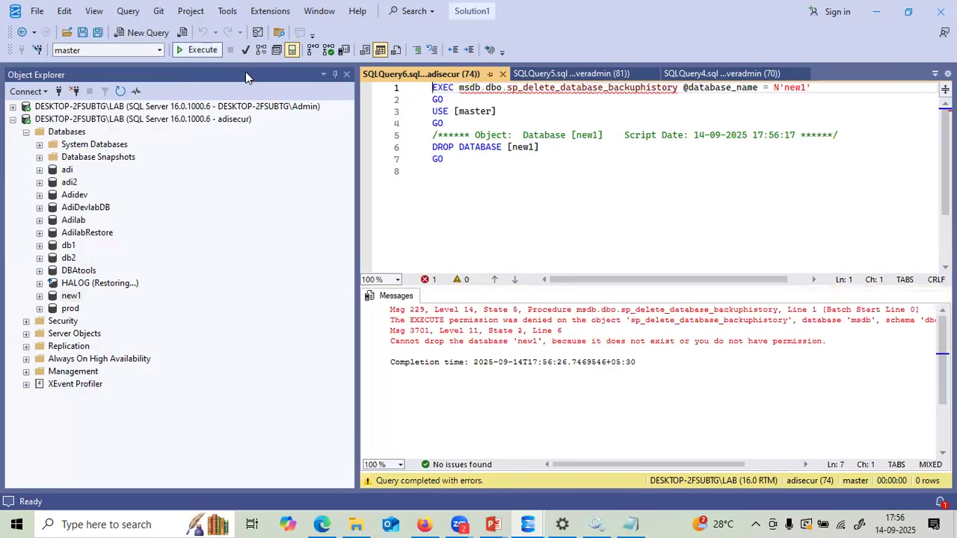
drag(356, 183, 251, 180)
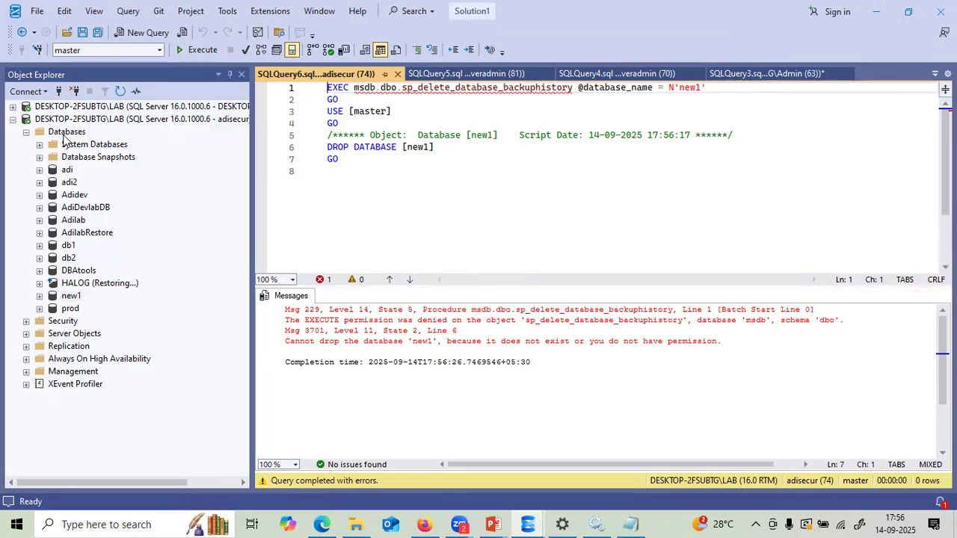
- As adisecur, run 'create database newdb' and highlight the Msg 262 permission denied error
click(174, 120)
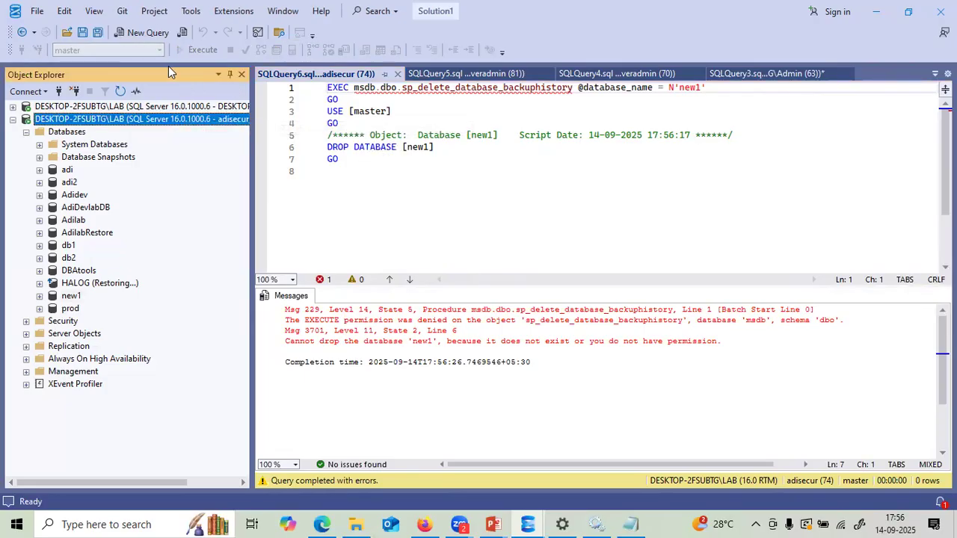
click(142, 32)
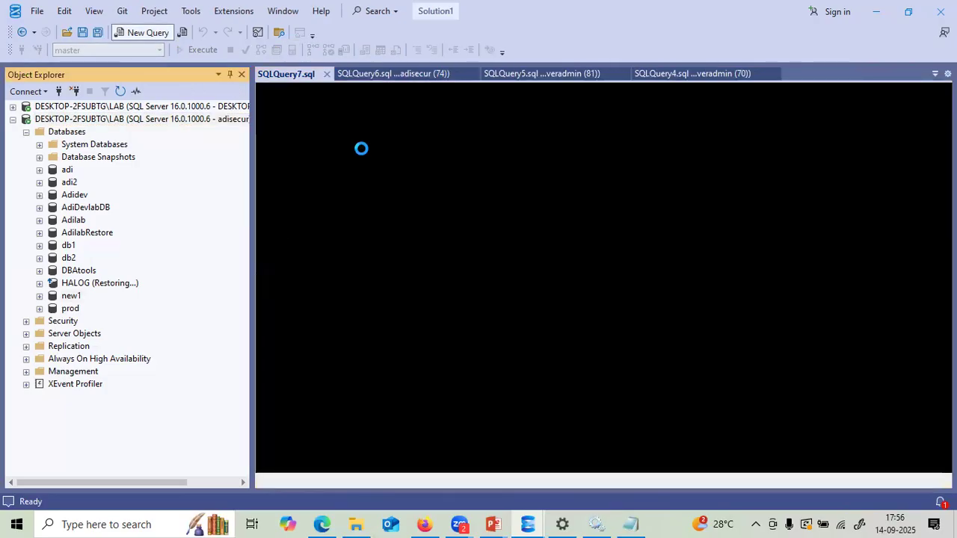
text(create)
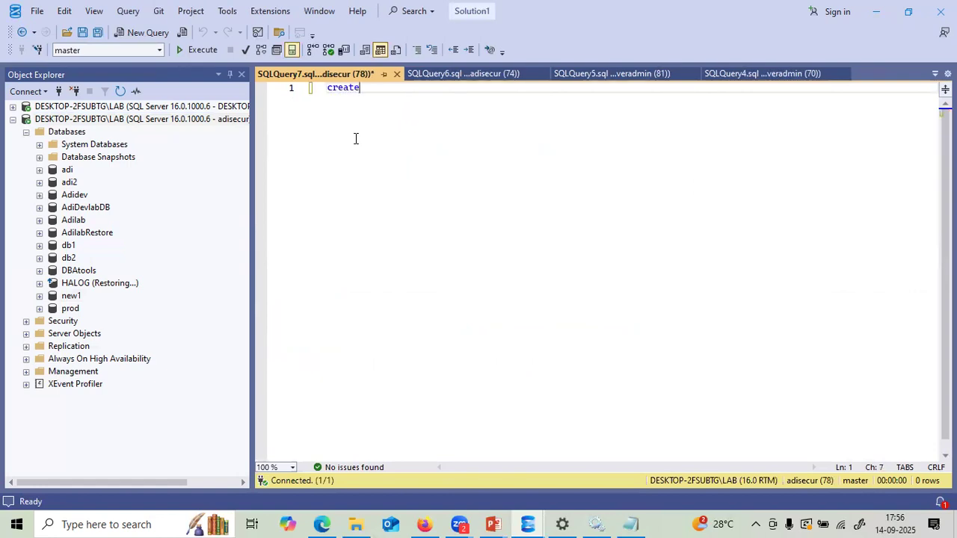
text( database )
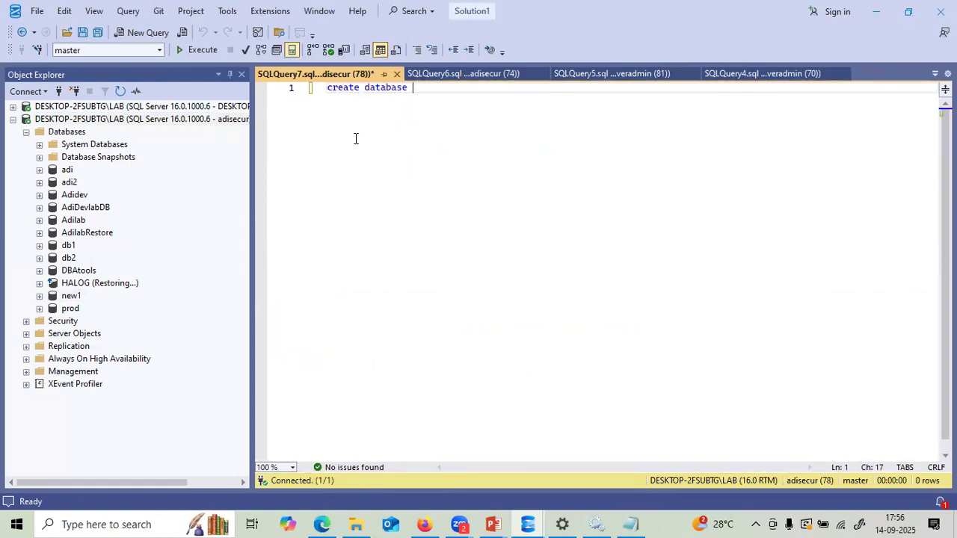
text(newdb)
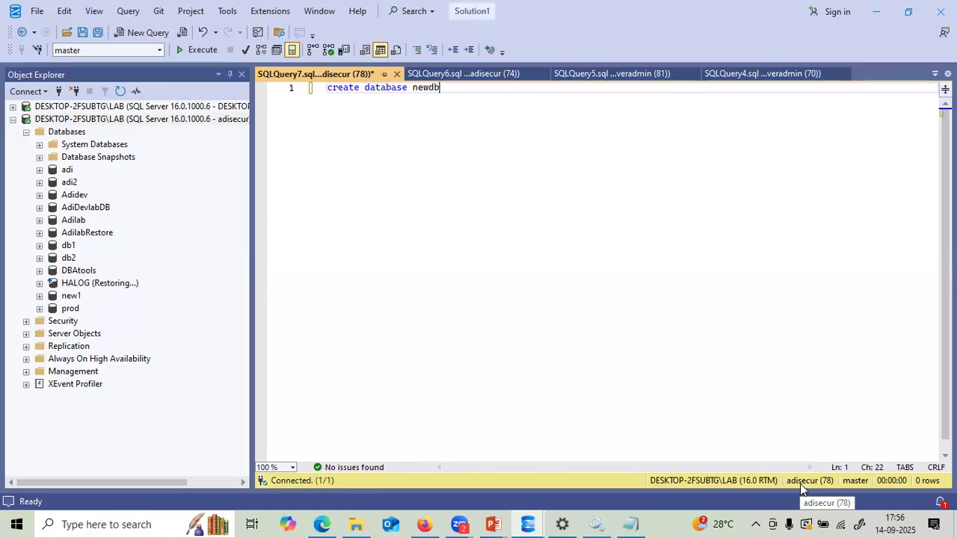
key(F5)
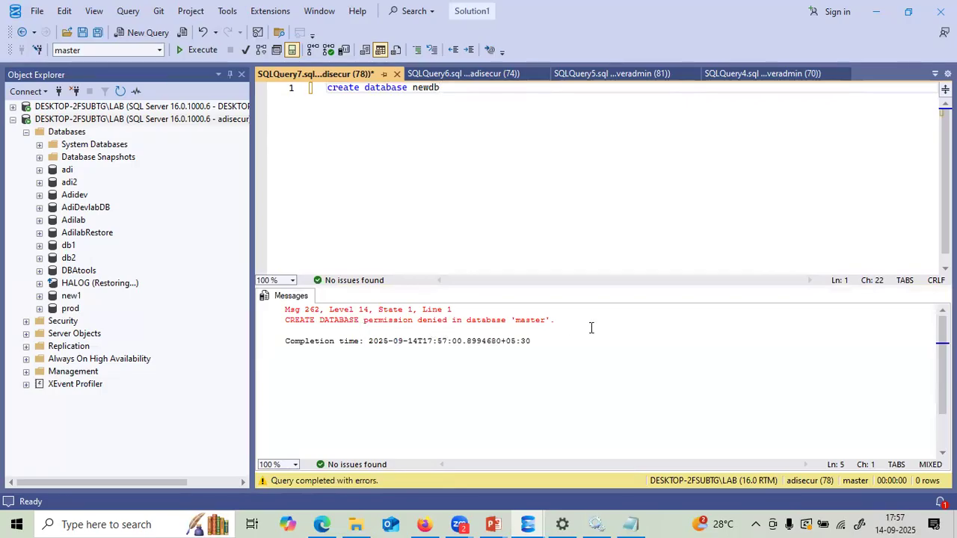
drag(581, 323, 285, 309)
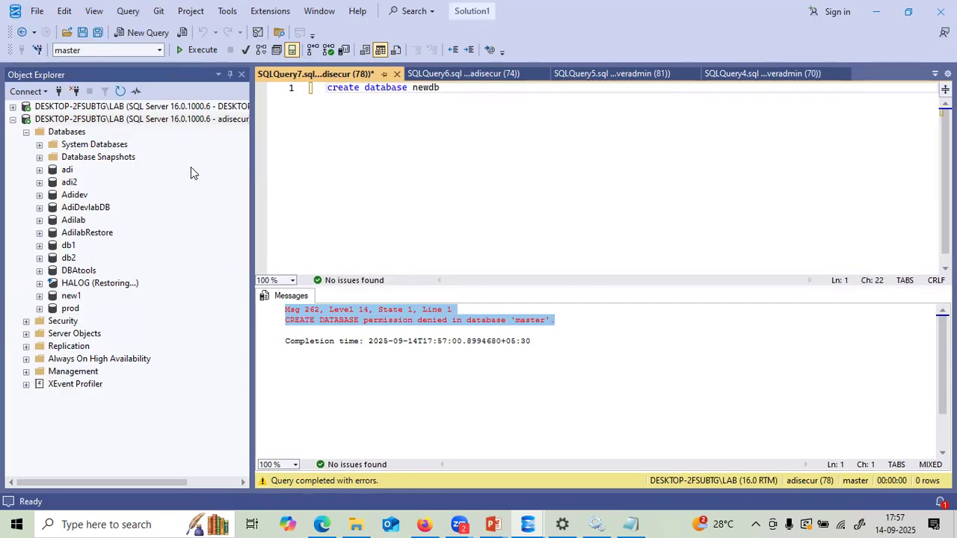
- In the LAB server's Memory properties, change maximum server memory to 5024 MB
right_click(169, 121)
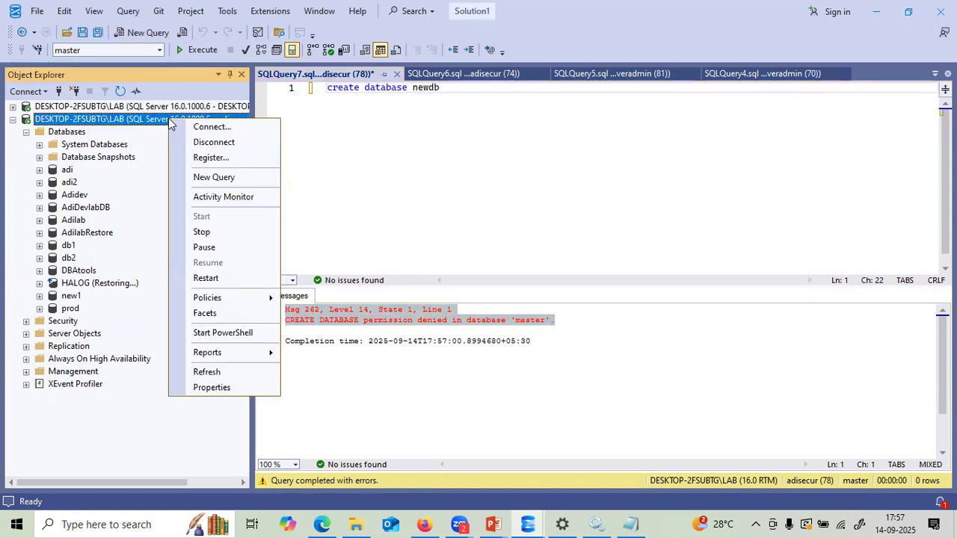
click(217, 387)
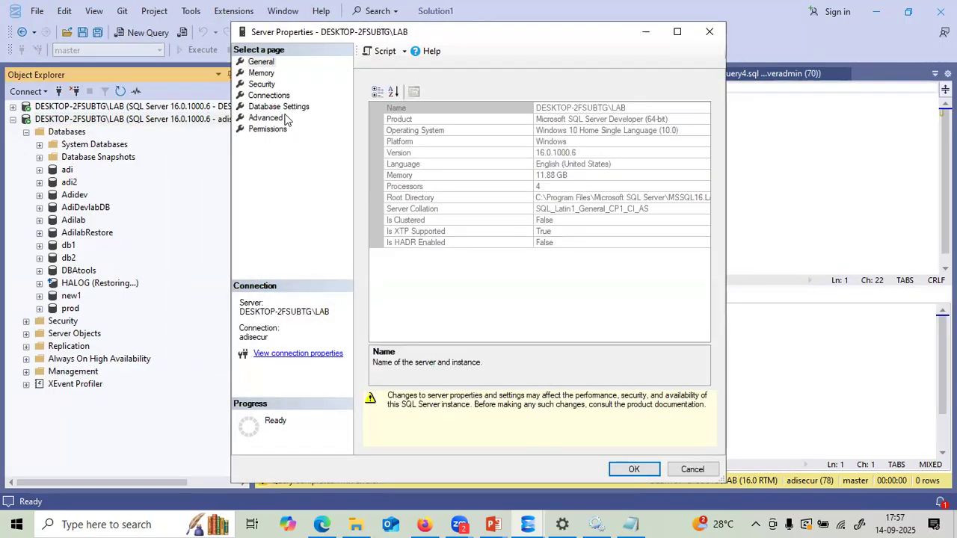
click(261, 73)
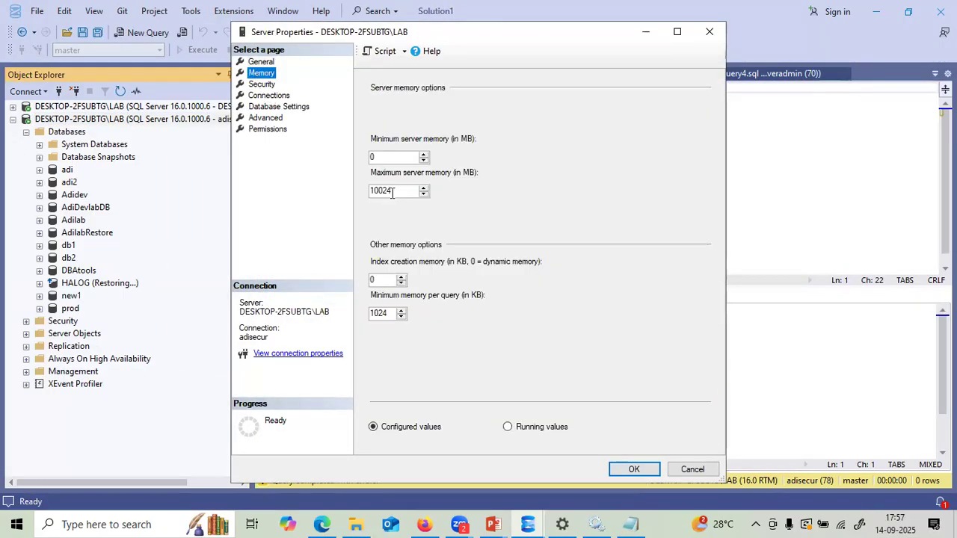
drag(380, 191, 363, 194)
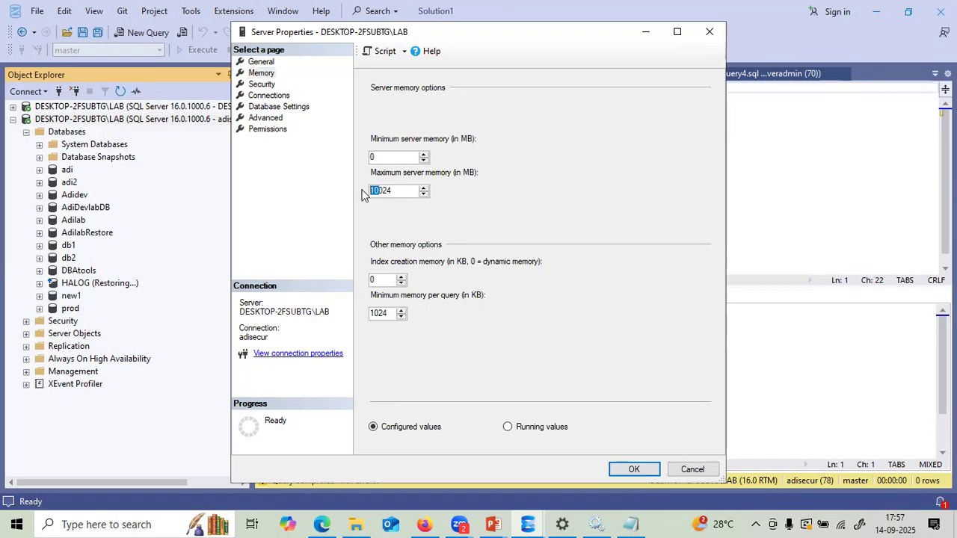
text(5)
- Script the memory change to a new query and run it, getting Msg 15247 and 5812 errors
click(469, 93)
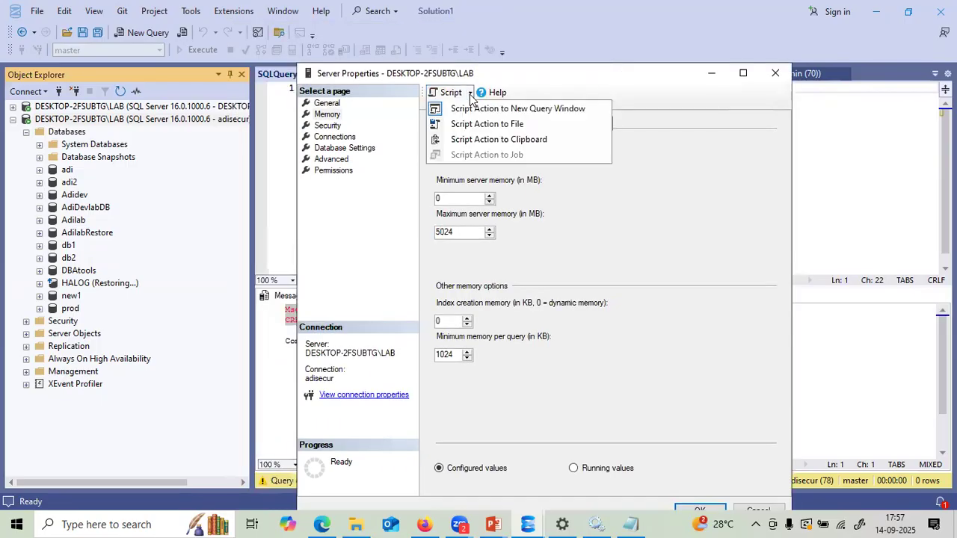
click(472, 109)
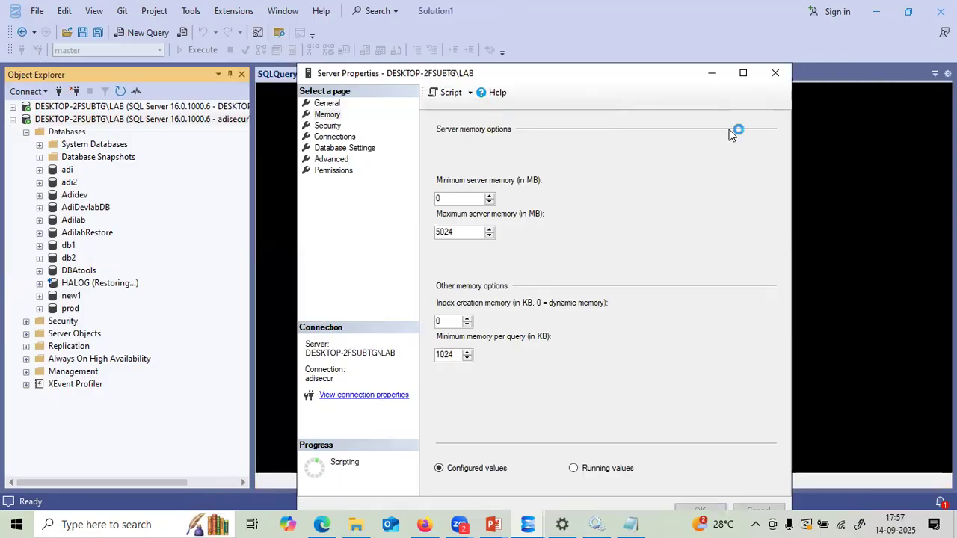
click(775, 73)
drag(365, 151, 327, 88)
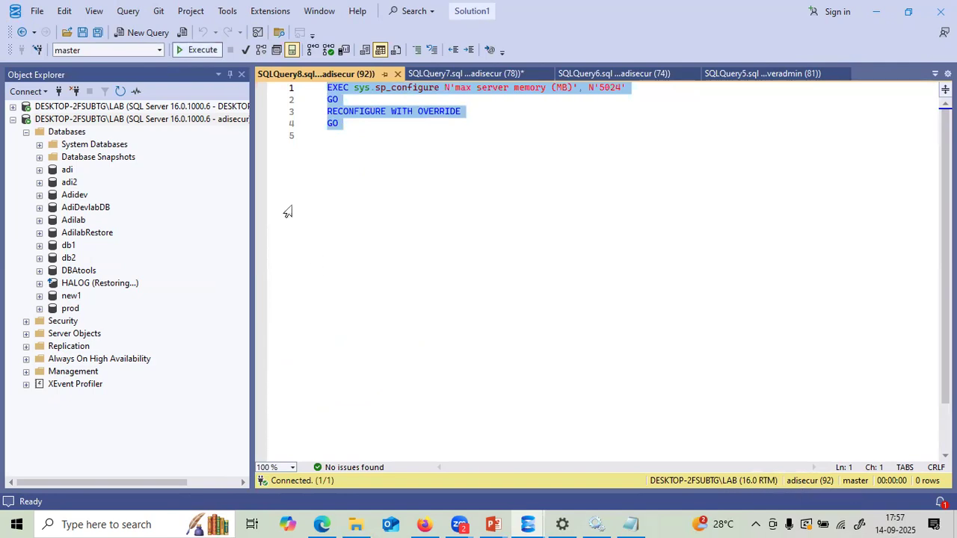
key(F5)
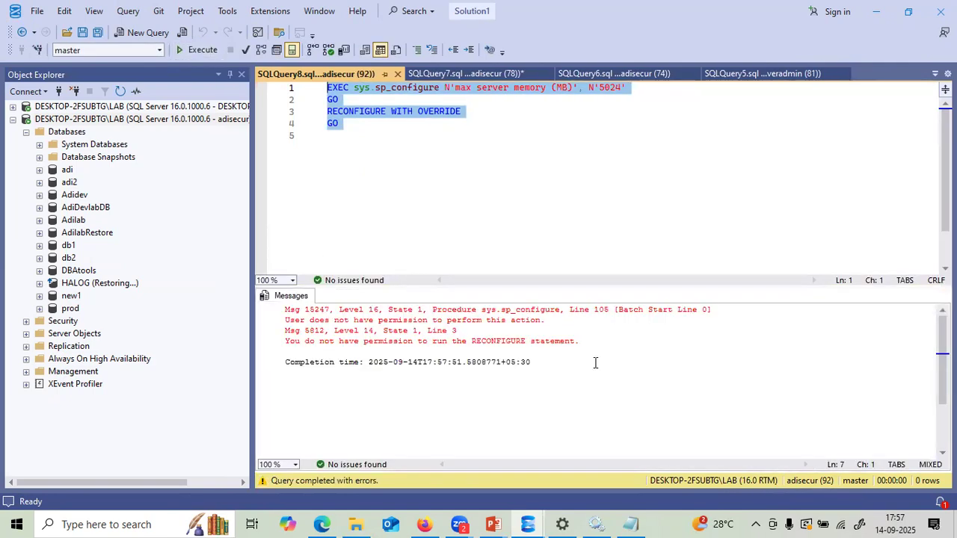
drag(580, 342, 278, 314)
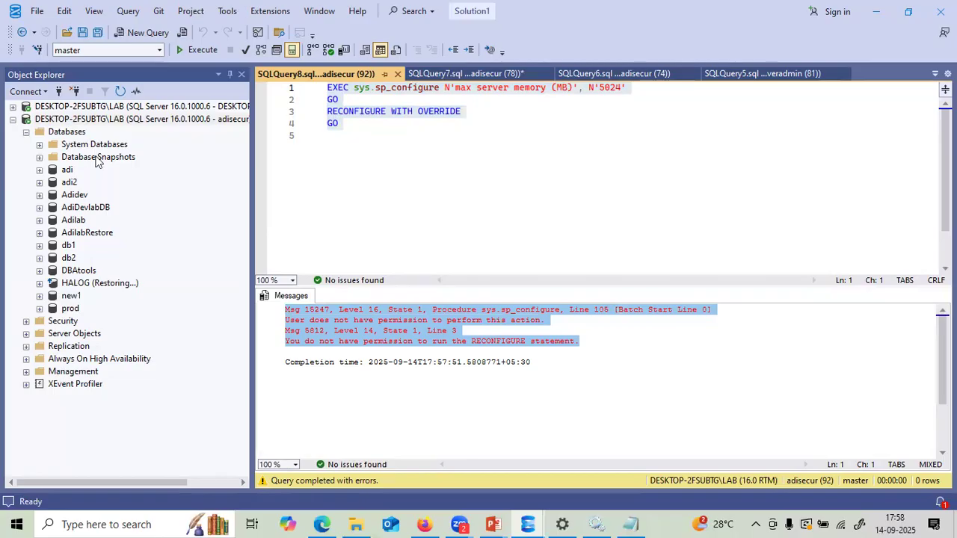
- Start a new login adi23 with SQL Server authentication, a pasted password and expiration off
click(27, 322)
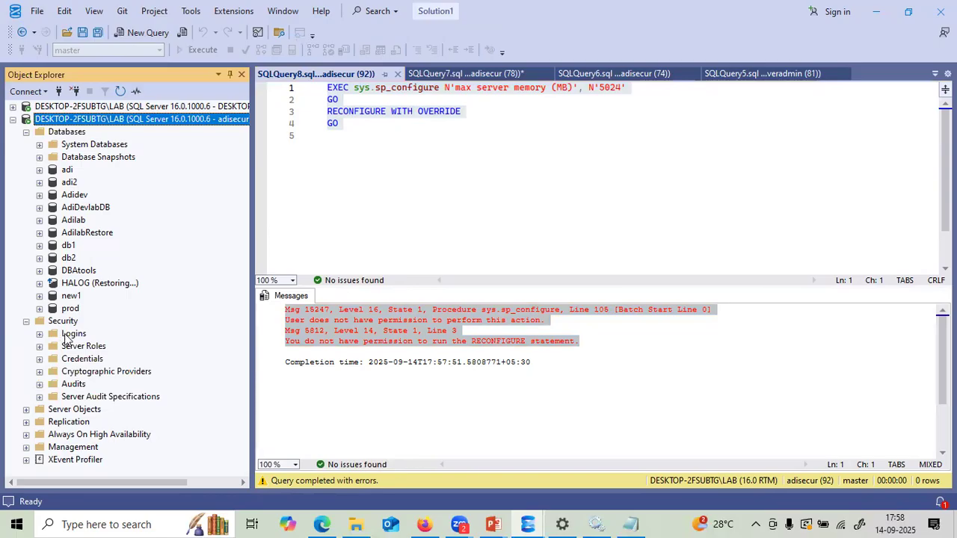
click(40, 334)
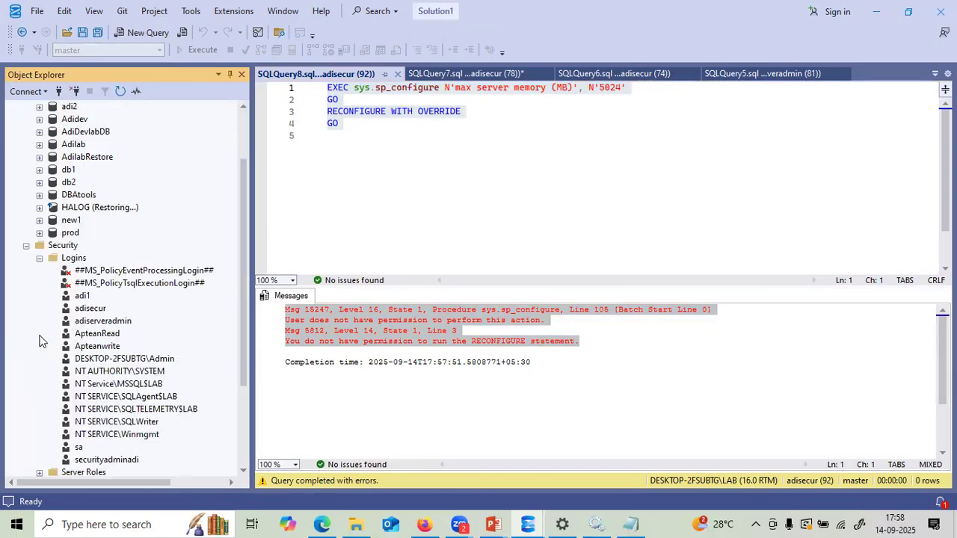
right_click(75, 260)
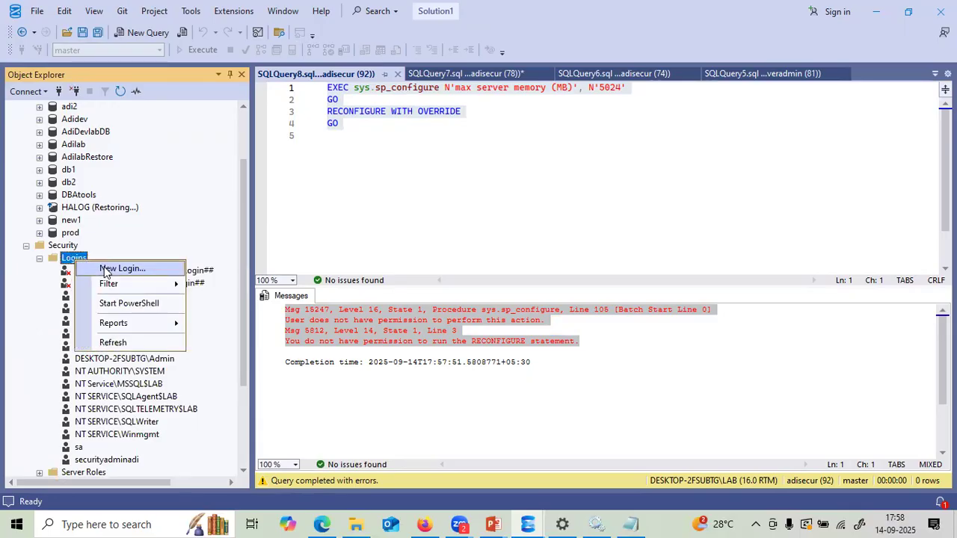
click(112, 269)
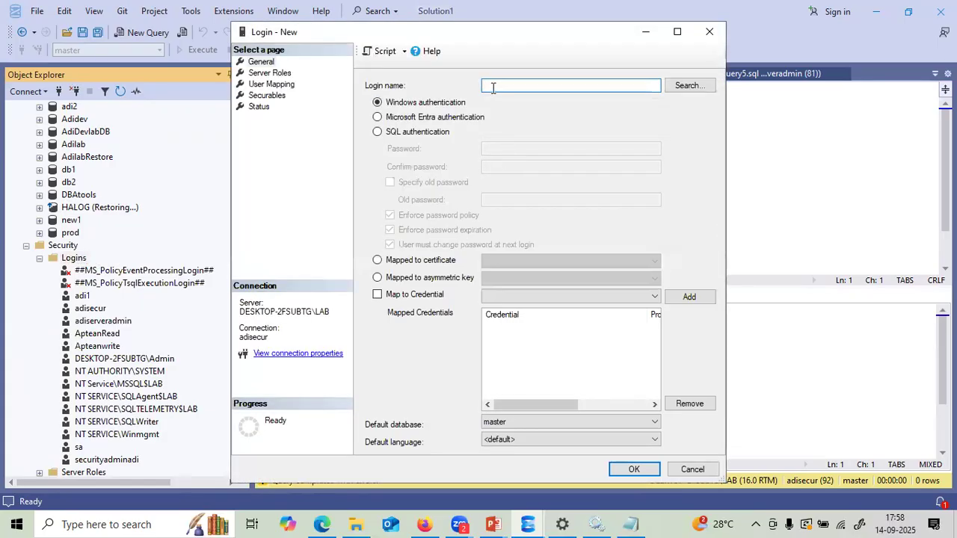
click(378, 131)
click(485, 149)
key(ctrl+v)
click(486, 166)
key(ctrl+v)
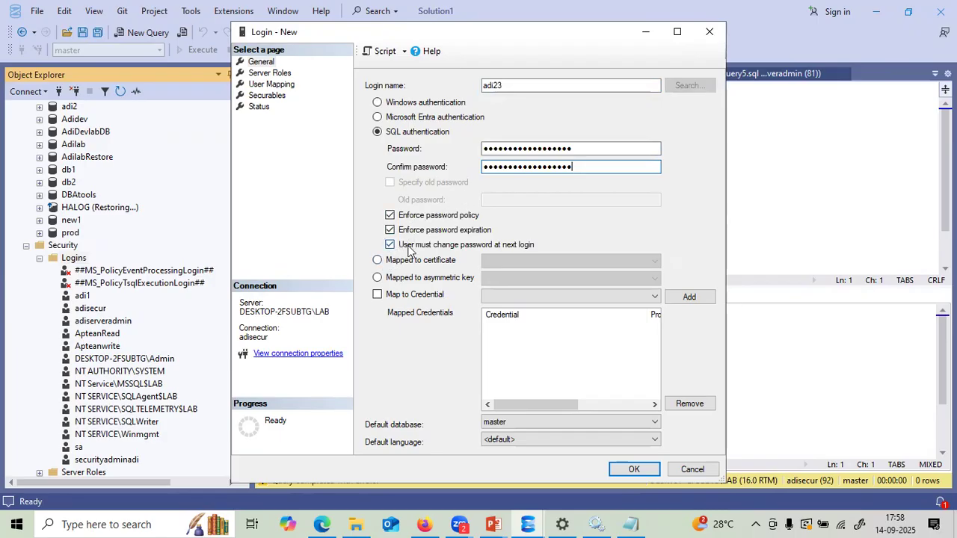
click(390, 230)
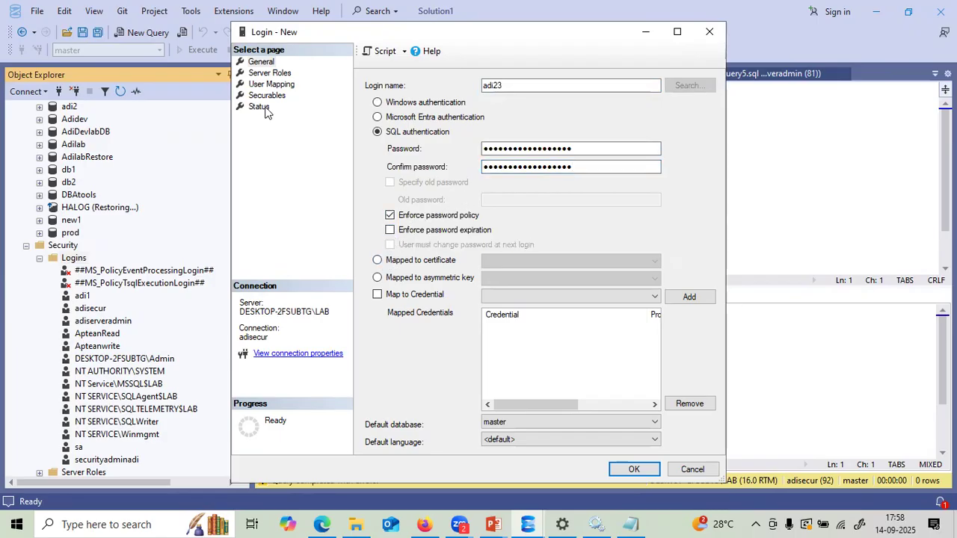
- Tick the dbcreator server role and script the login to a new query window
click(258, 74)
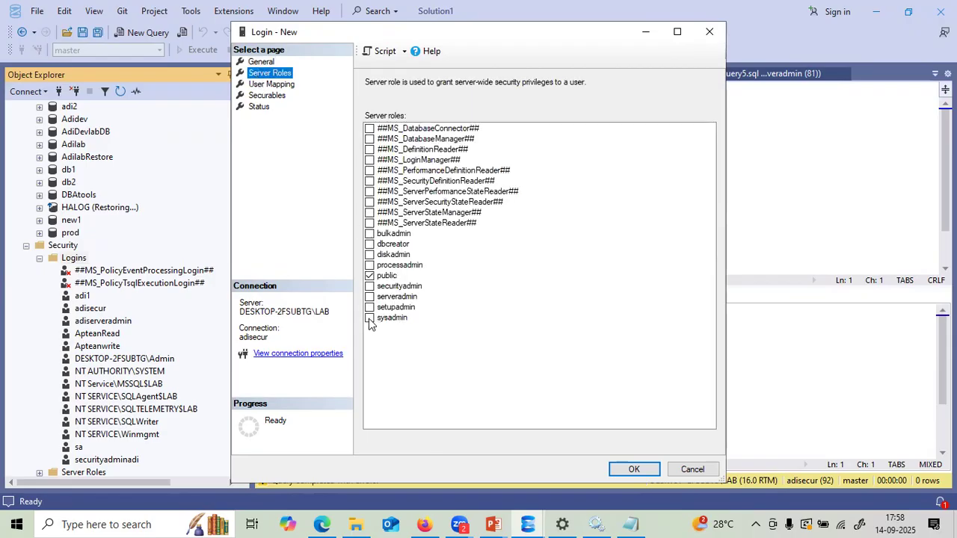
click(370, 244)
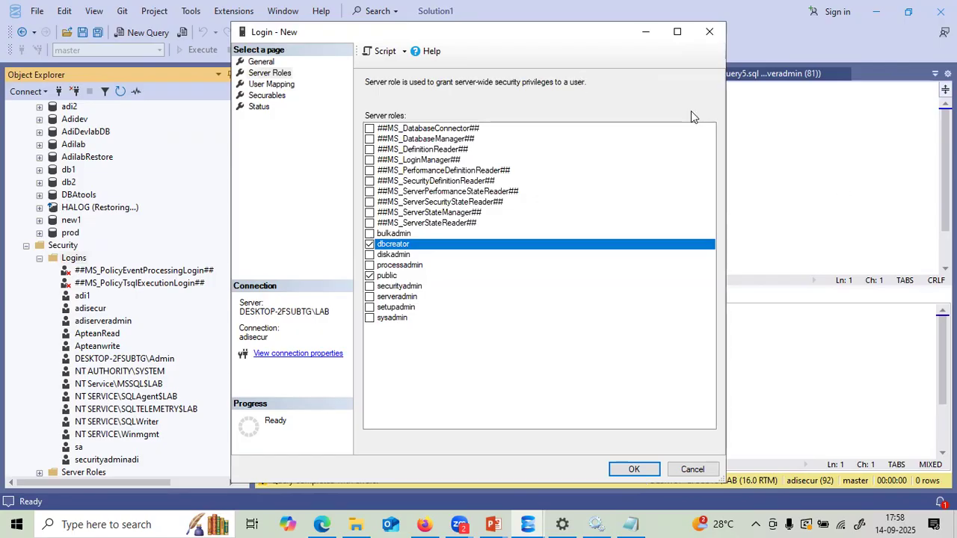
drag(579, 36, 636, 68)
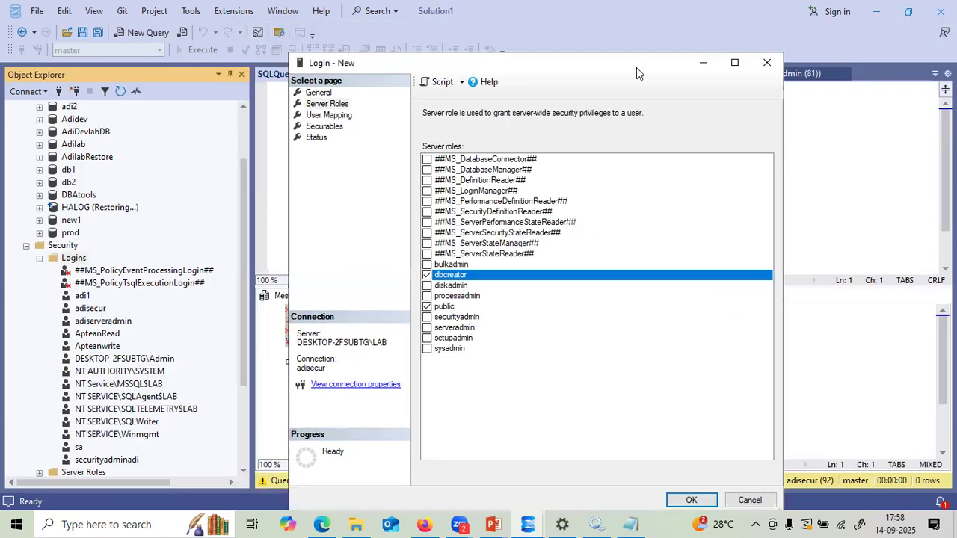
click(461, 83)
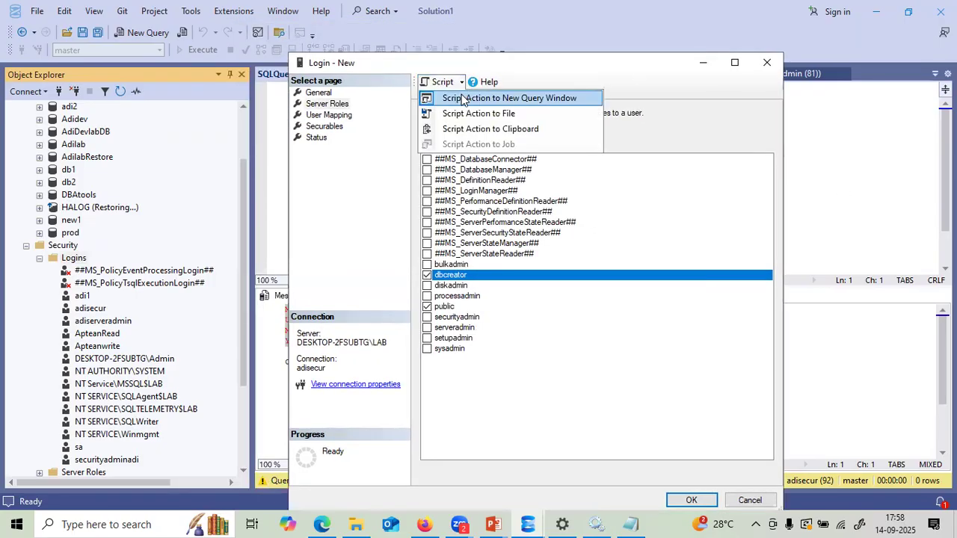
click(462, 94)
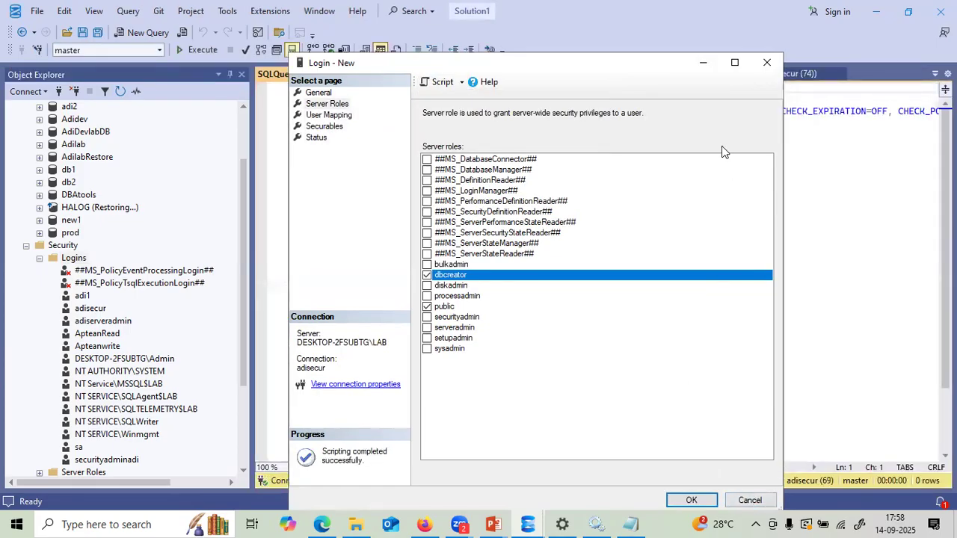
click(703, 63)
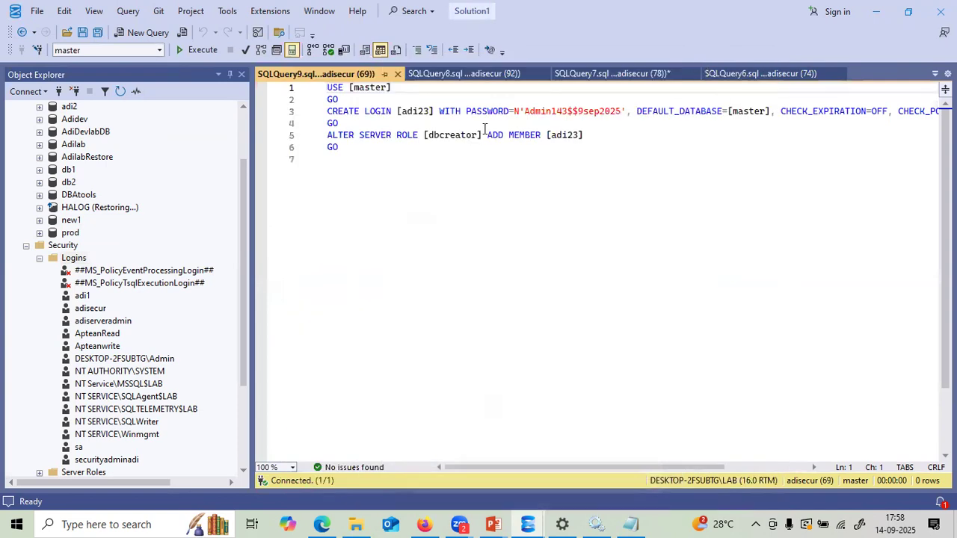
- Run the CREATE LOGIN [adi23] statements on lines 1–4
click(341, 123)
drag(342, 123, 317, 88)
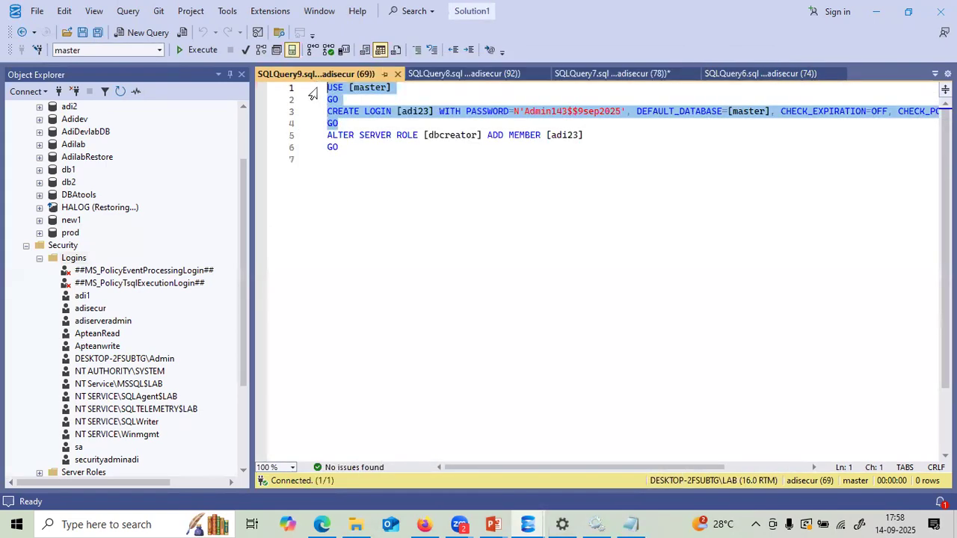
key(F5)
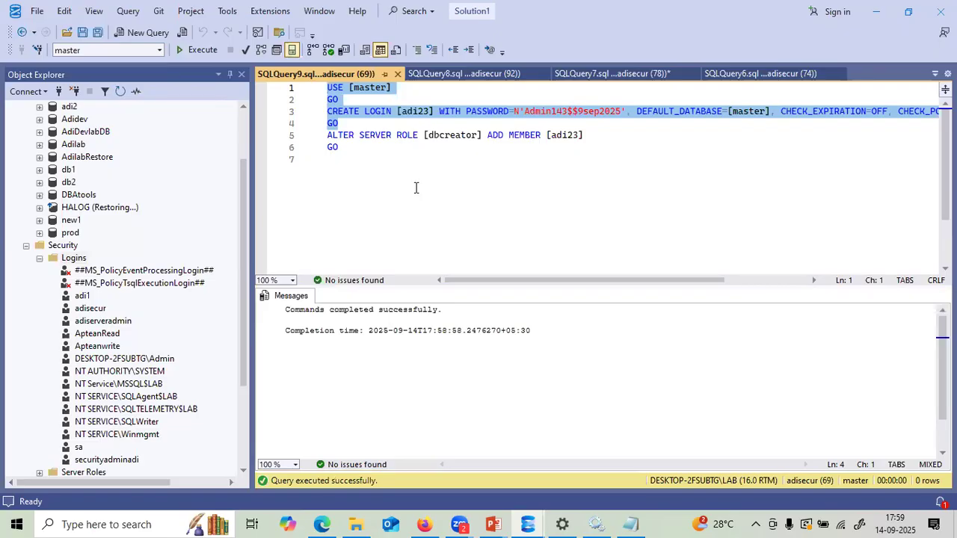
- Run the ALTER SERVER ROLE dbcreator statement, which fails with Msg 15151
click(380, 165)
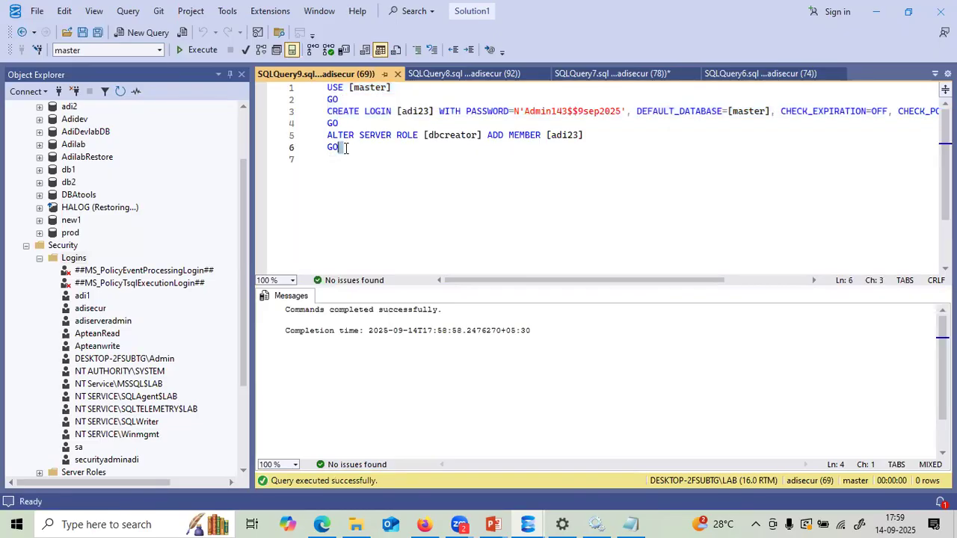
drag(338, 148, 314, 136)
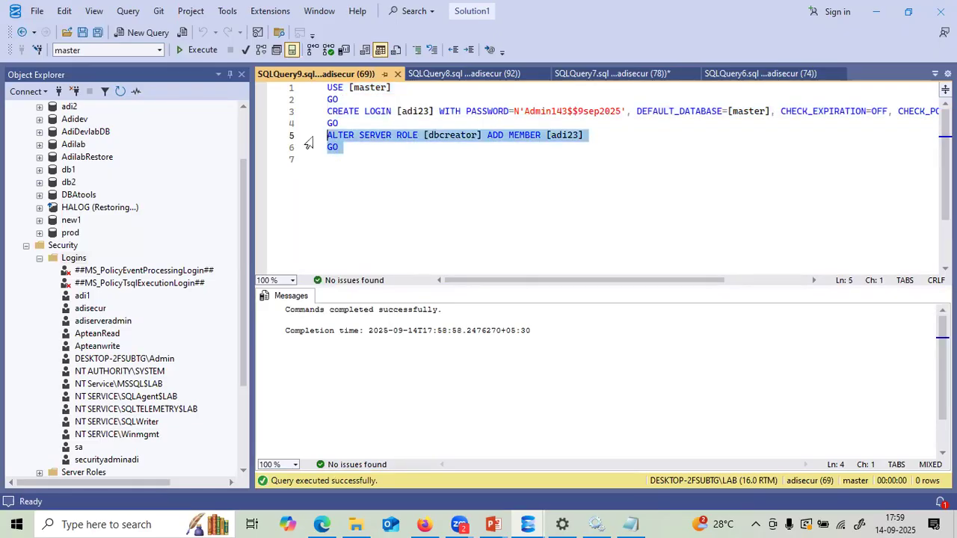
click(210, 59)
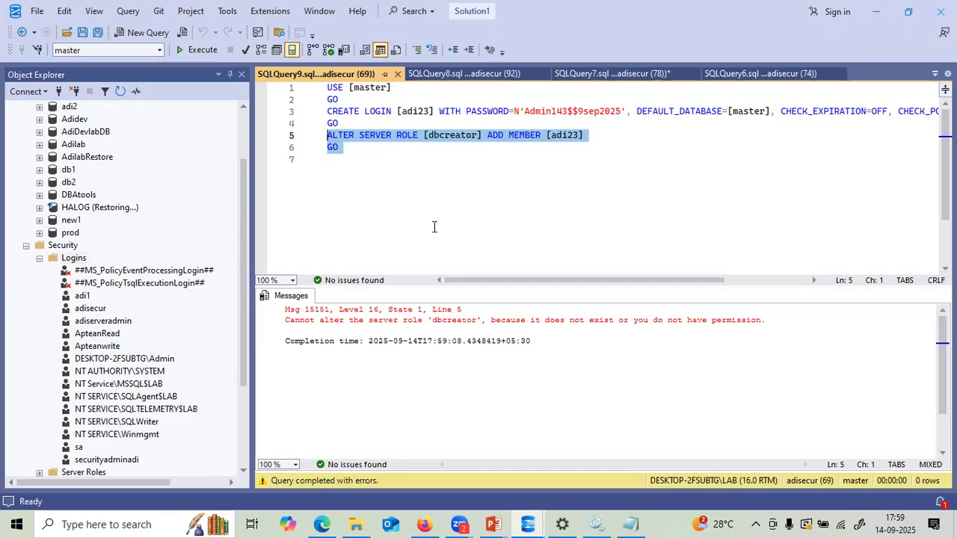
click(342, 123)
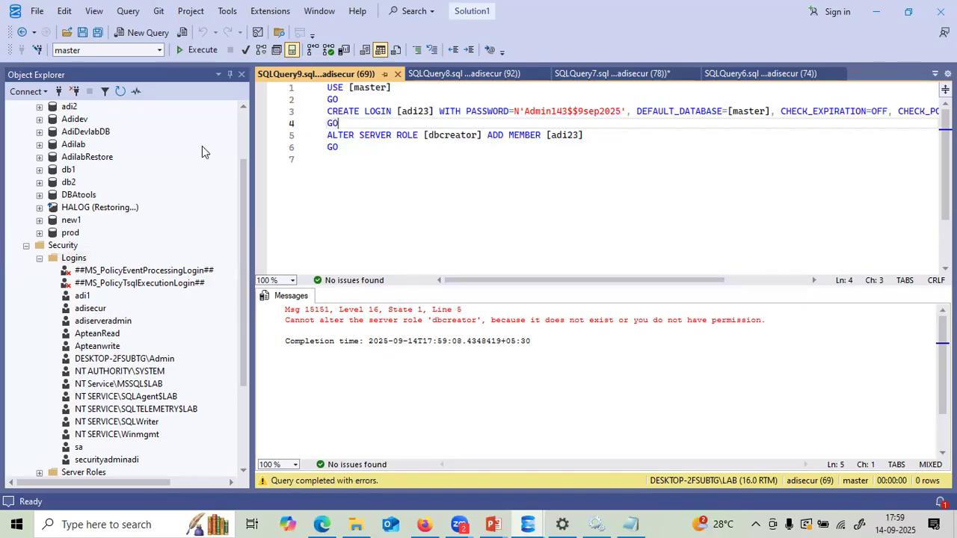
- Refresh the LAB server, confirm adi23 is under Logins, and select its password in the script
click(243, 127)
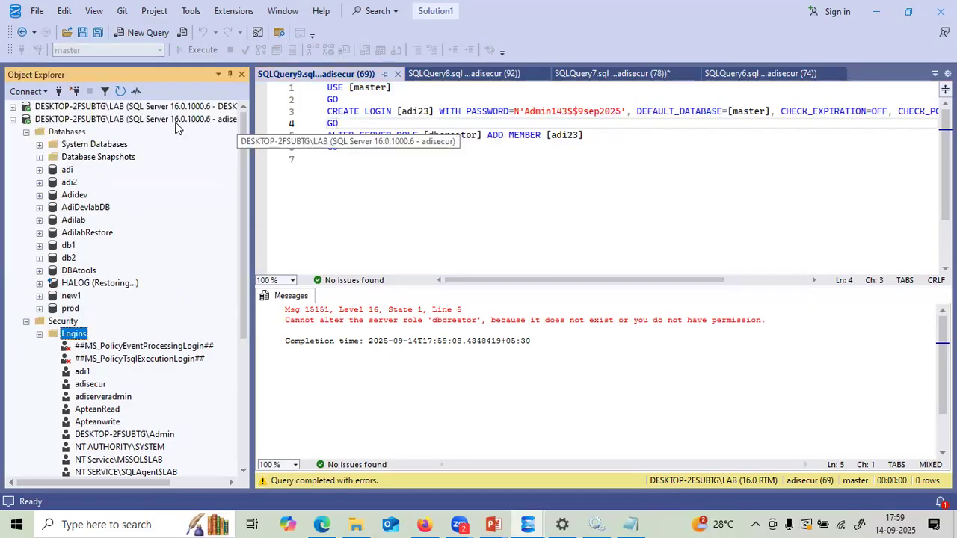
click(121, 92)
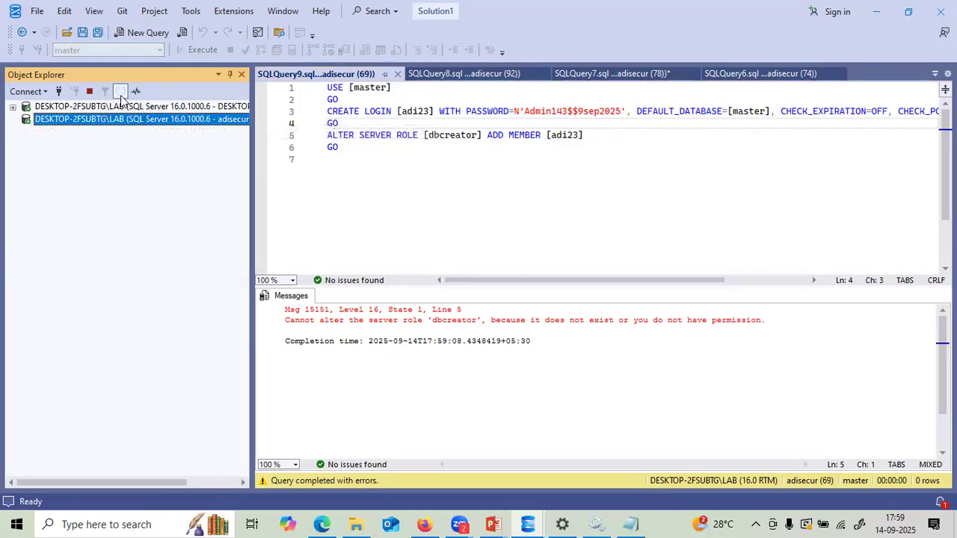
click(26, 144)
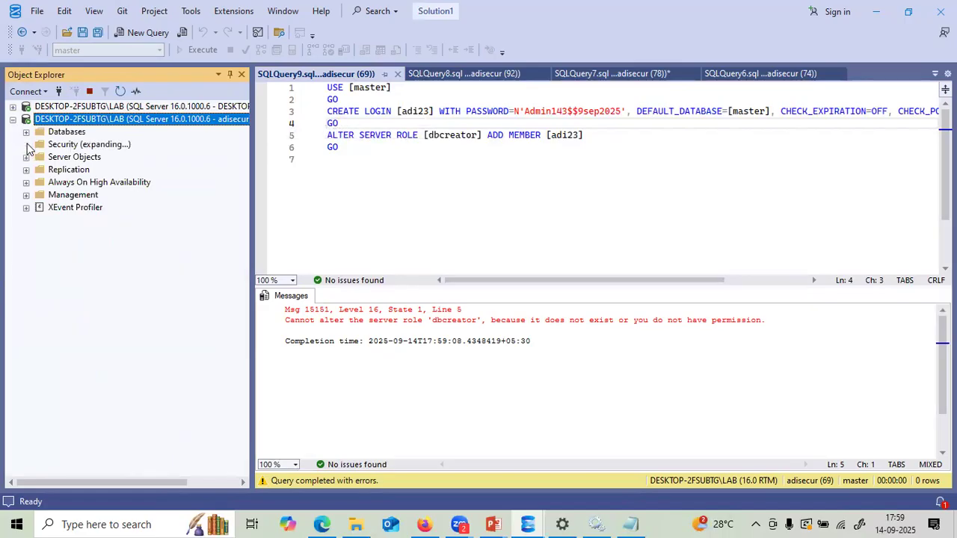
click(40, 157)
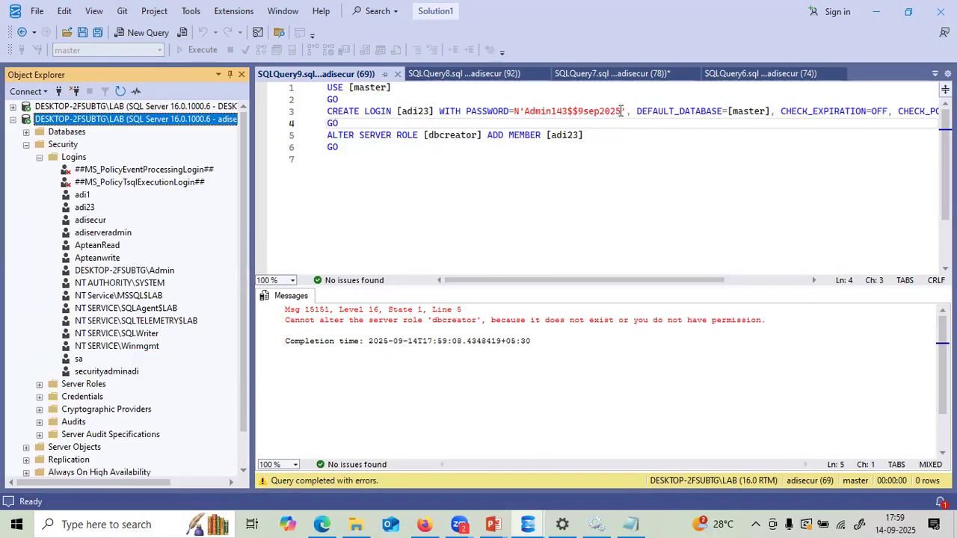
drag(622, 111, 525, 110)
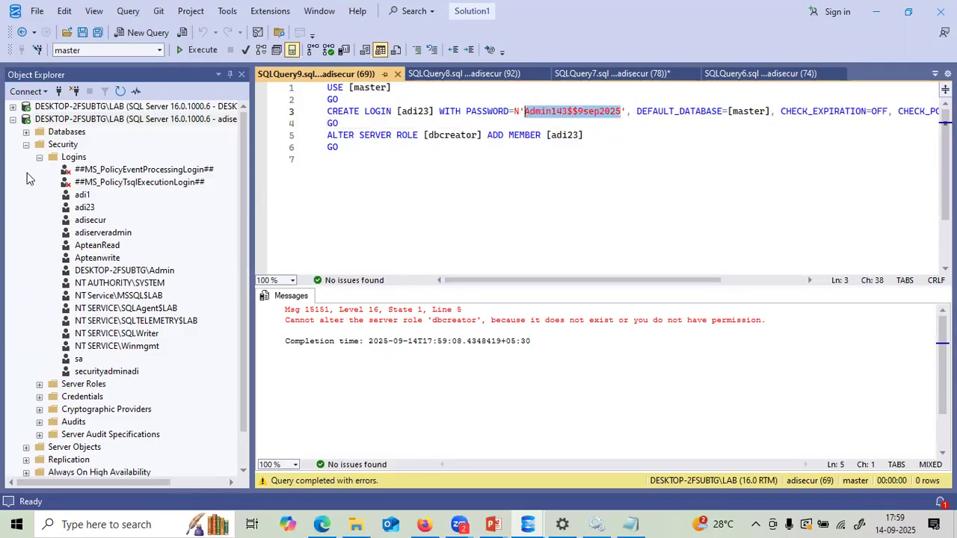
click(12, 119)
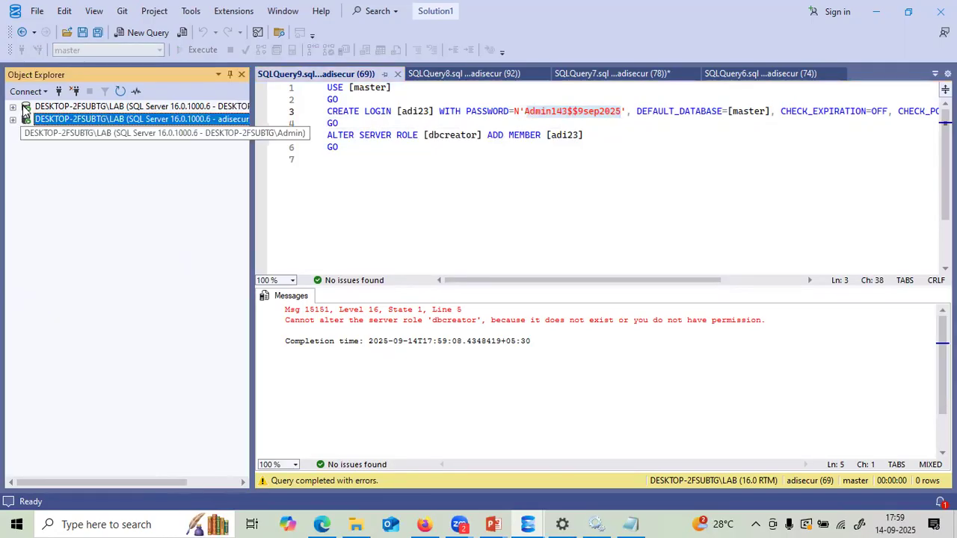
click(24, 93)
- Try connecting to LAB as 'adi1' with the pasted password and dismiss the login-failed error
click(45, 109)
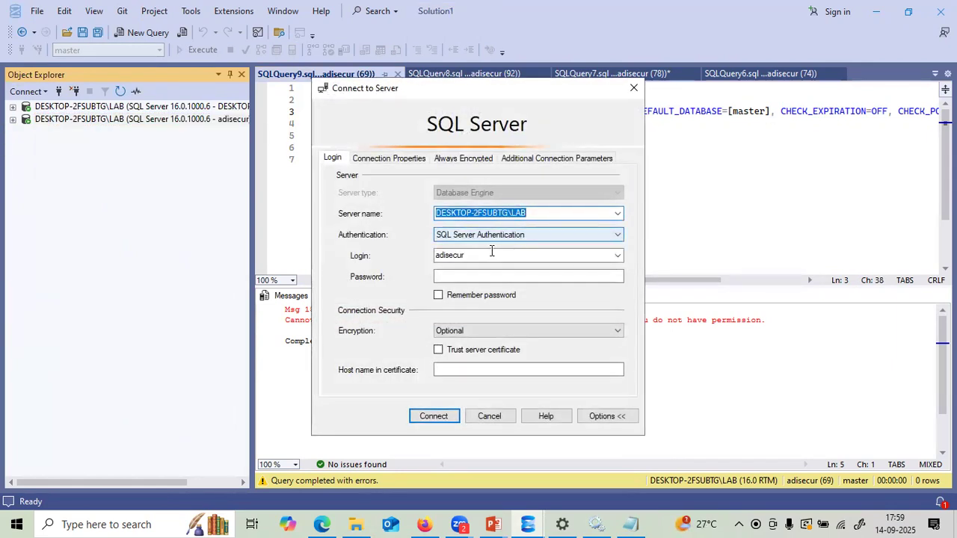
drag(503, 93, 553, 177)
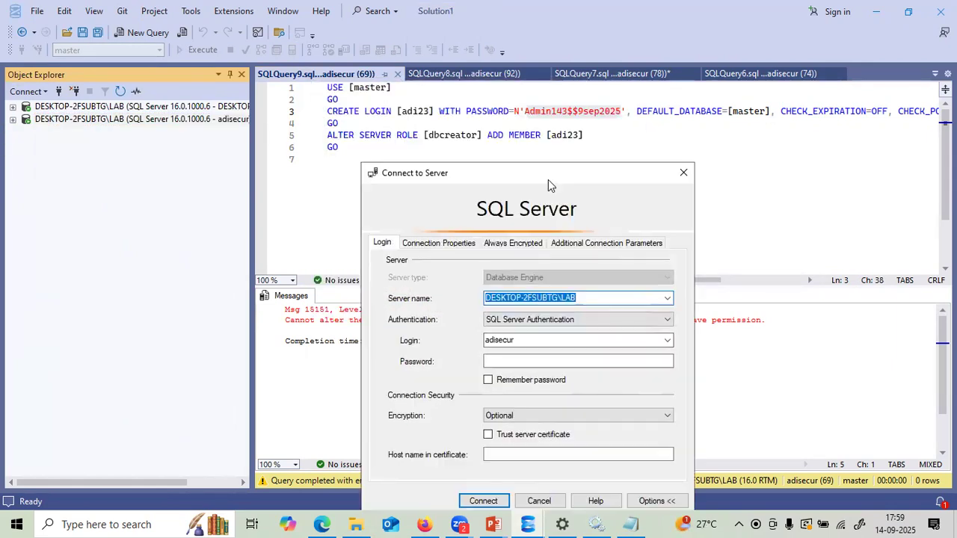
double_click(517, 340)
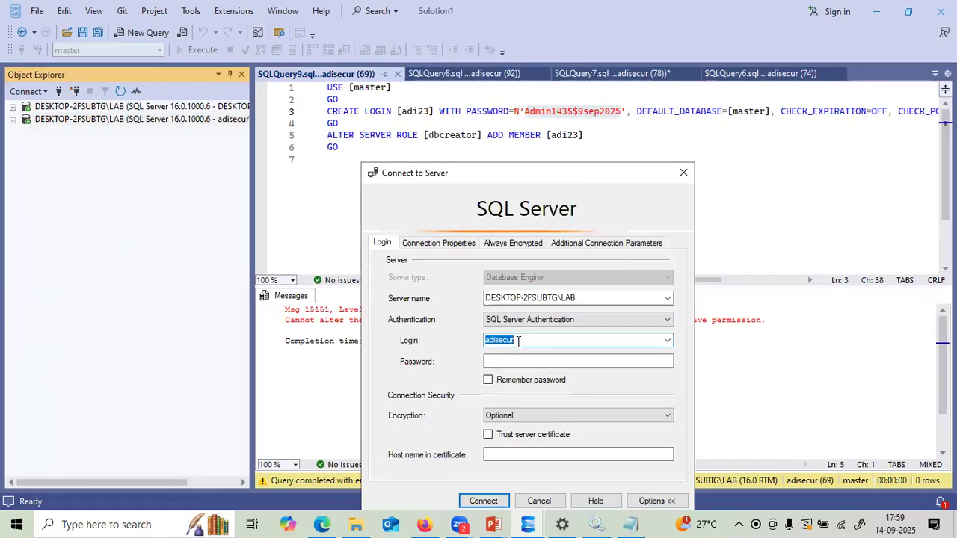
text(adi123)
click(516, 362)
key(ctrl+v)
click(485, 502)
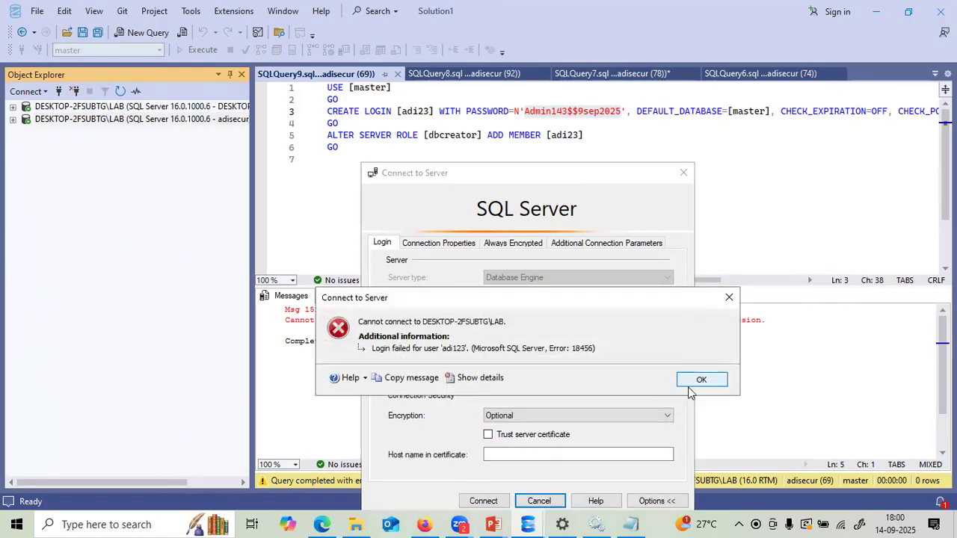
click(700, 381)
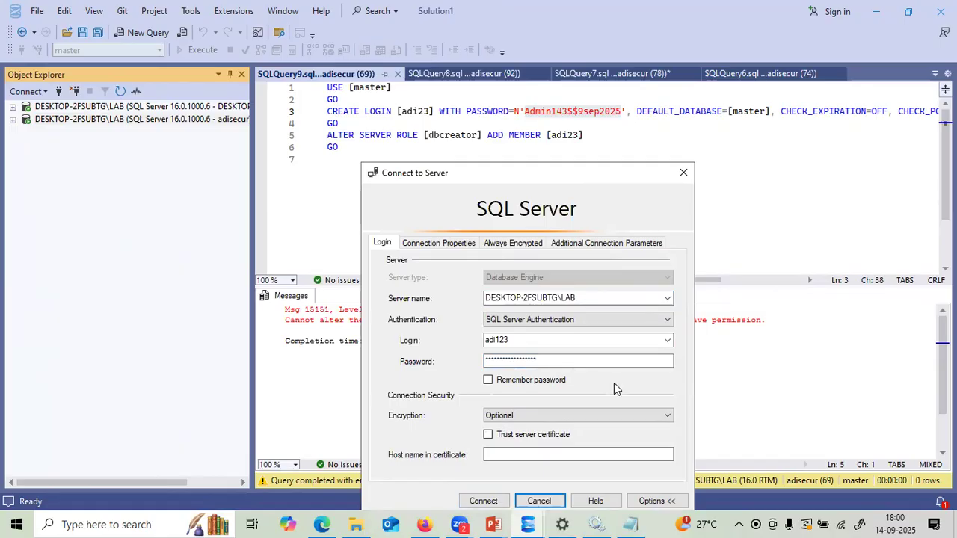
- Correct the login name to adi23, connect, and list the databases it can see
click(501, 340)
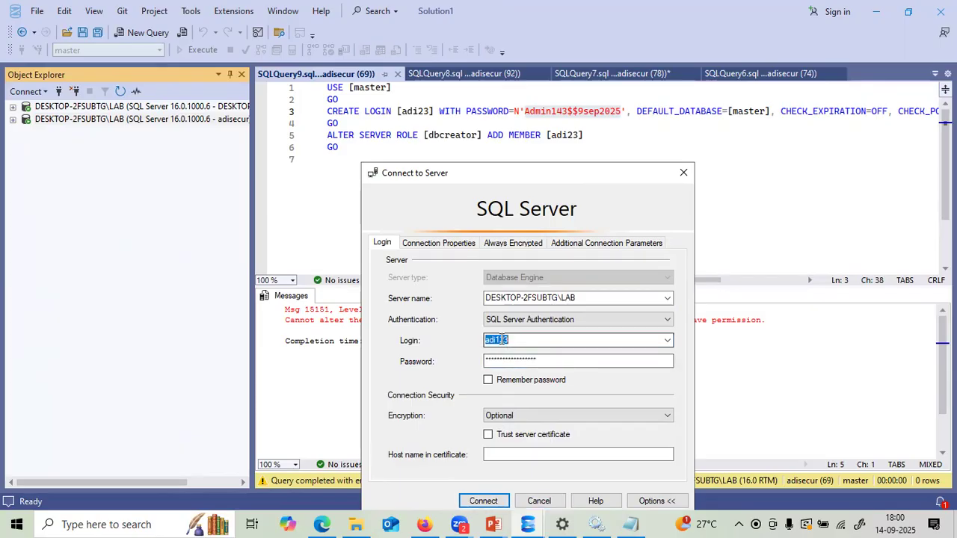
click(501, 340)
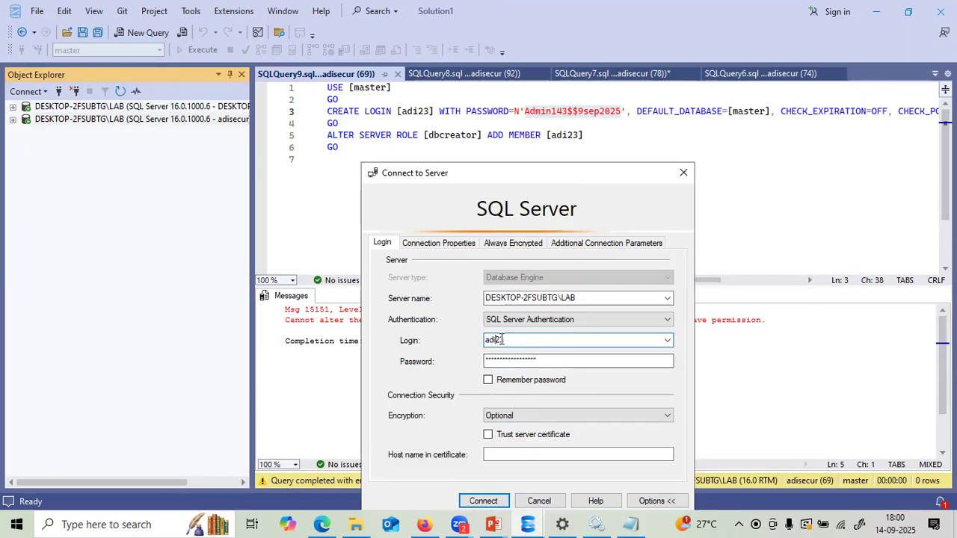
click(483, 501)
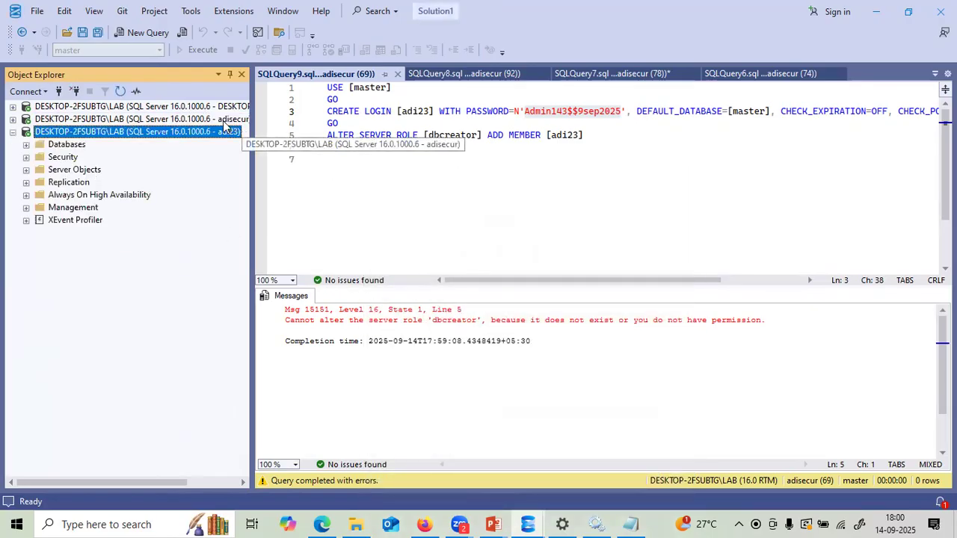
click(26, 145)
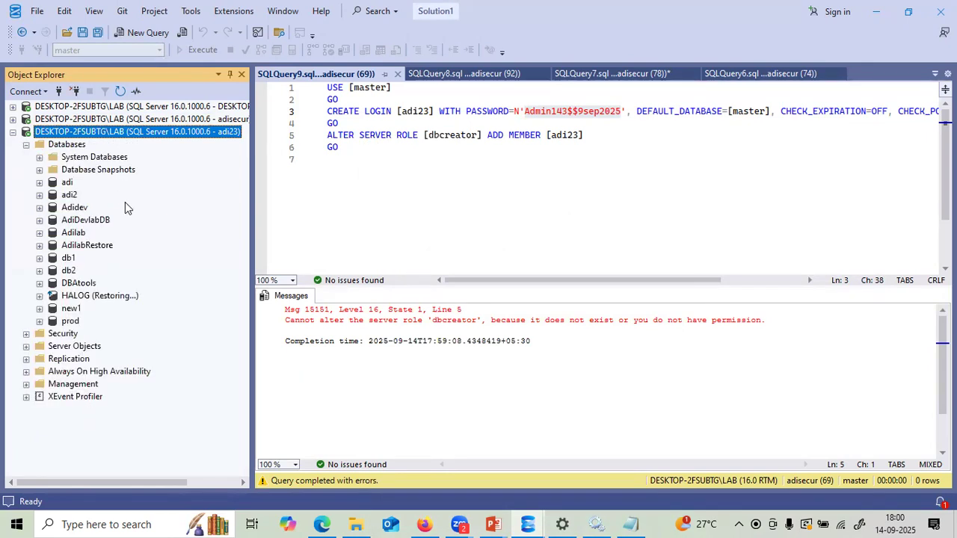
click(25, 132)
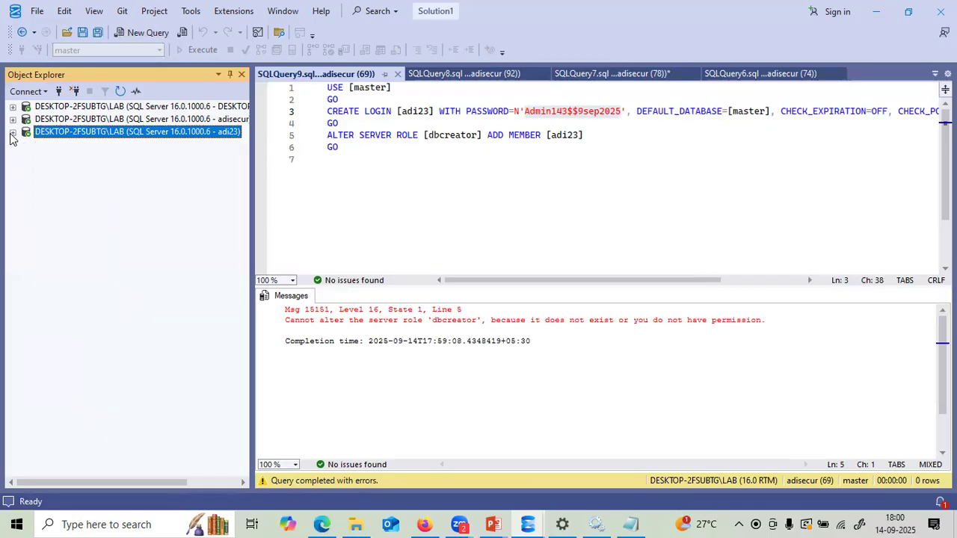
click(13, 119)
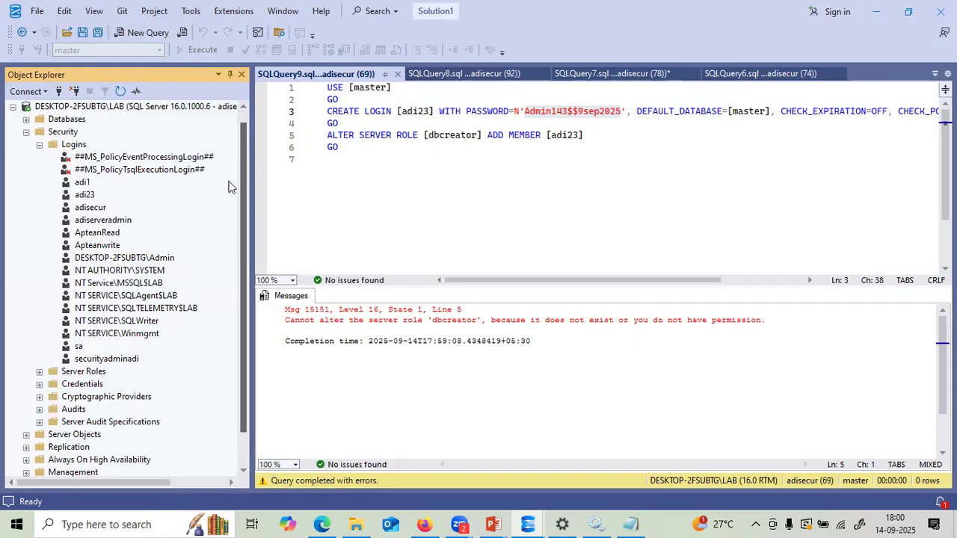
- In adi23's login properties, replace the password and its confirmation with the pasted one
right_click(87, 195)
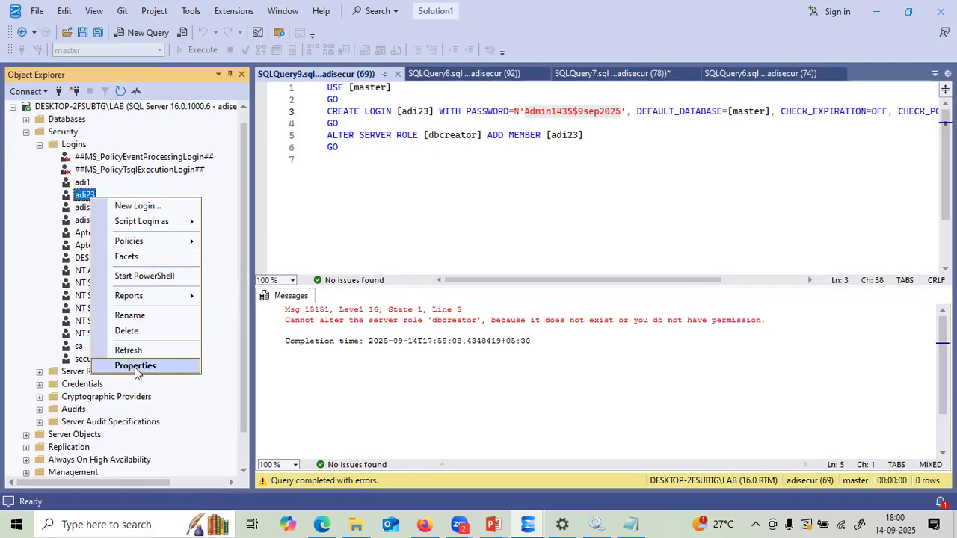
click(134, 366)
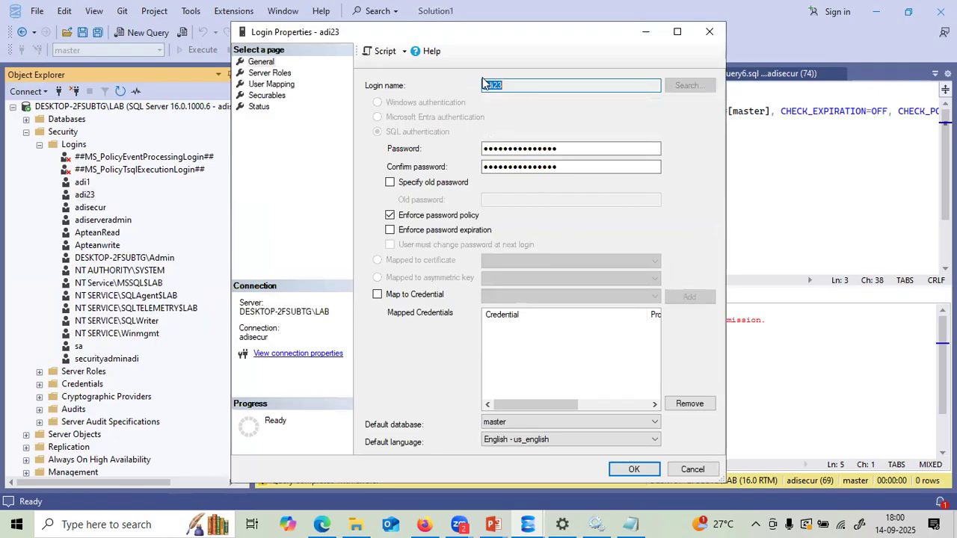
click(574, 148)
drag(574, 148, 476, 149)
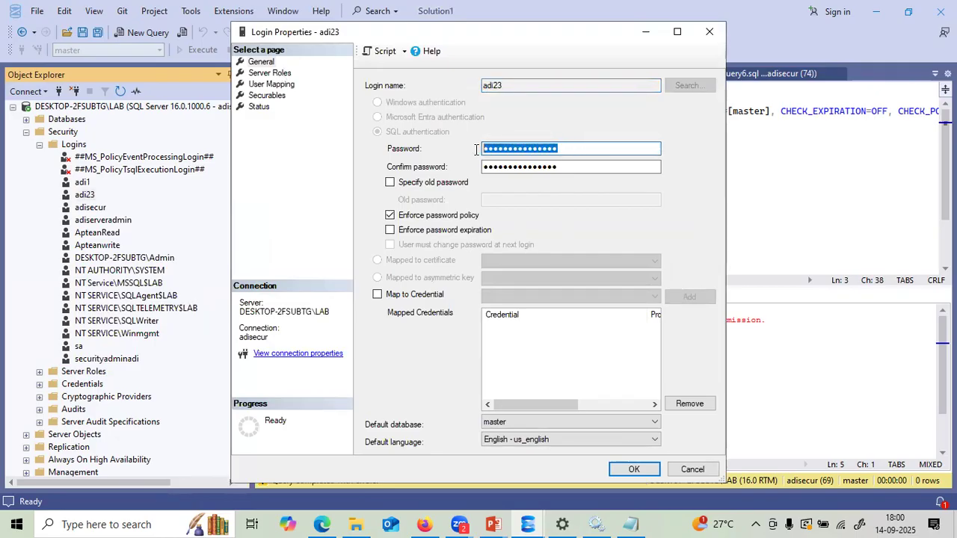
key(ctrl+v)
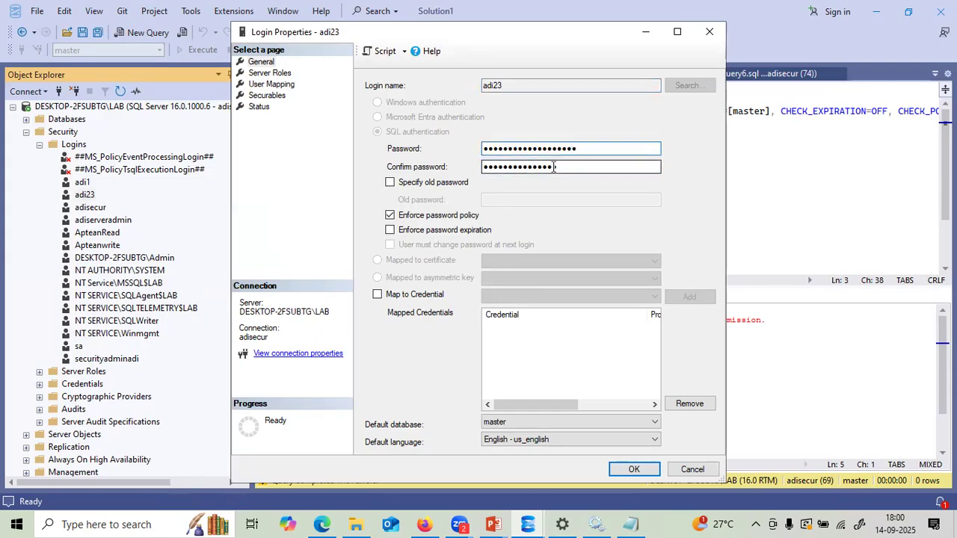
drag(557, 166, 476, 166)
key(ctrl+v)
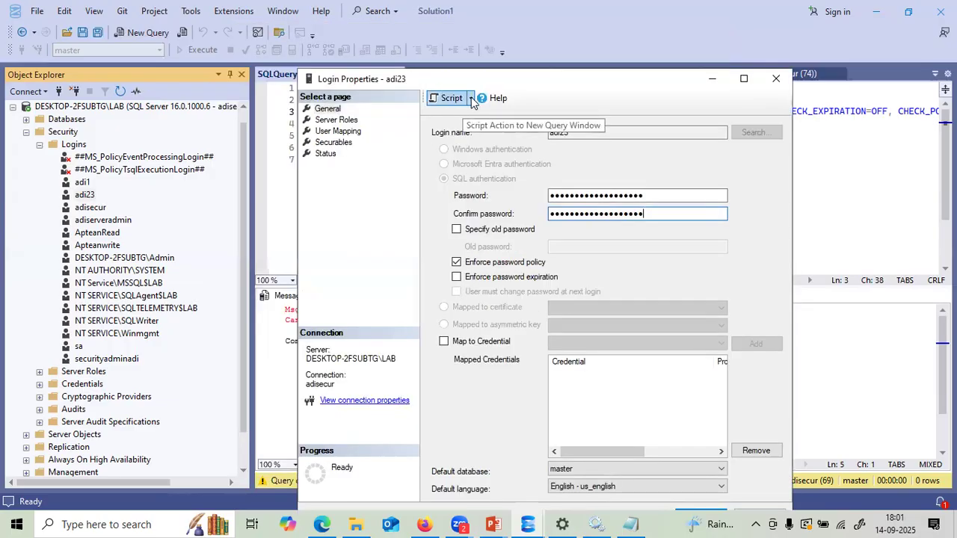
- Script the password change to a new query and execute the ALTER LOGIN statement
click(471, 98)
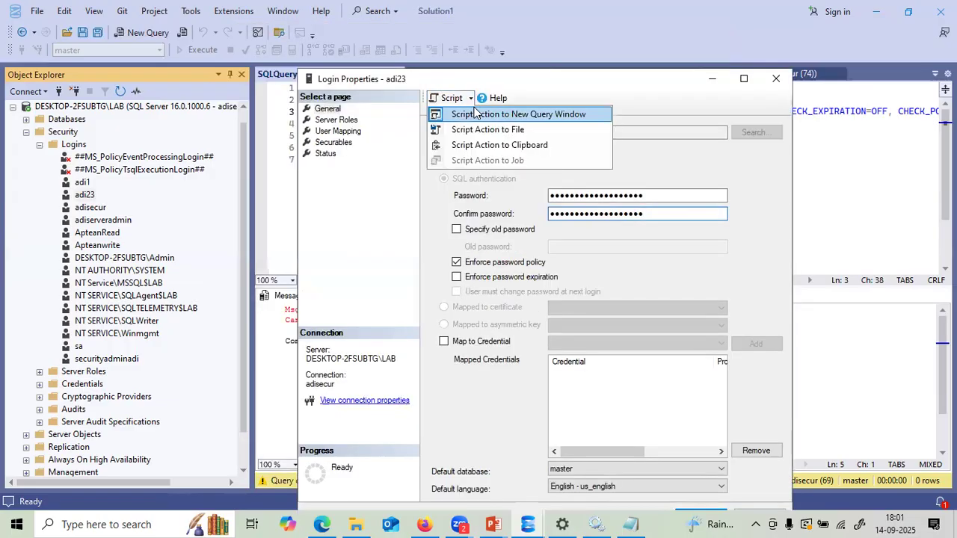
click(477, 114)
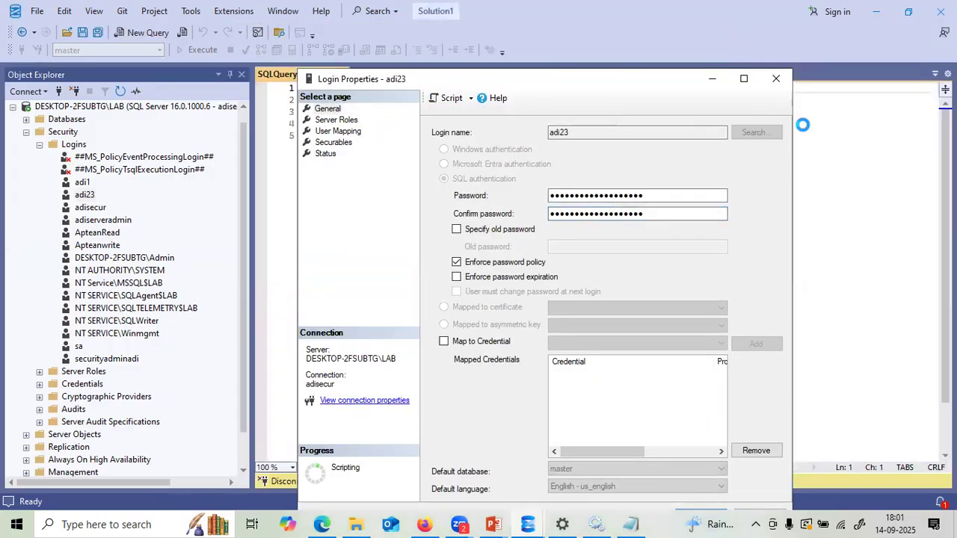
click(778, 80)
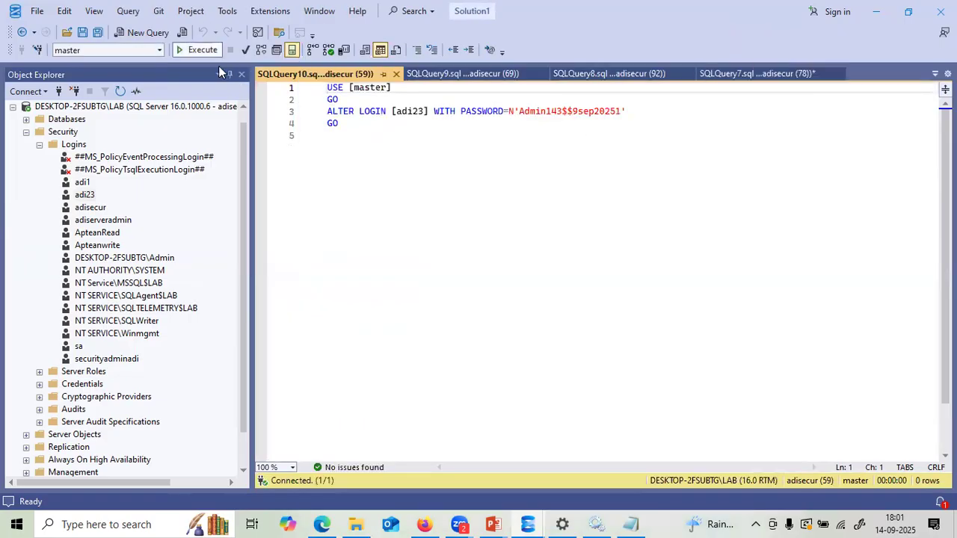
click(198, 49)
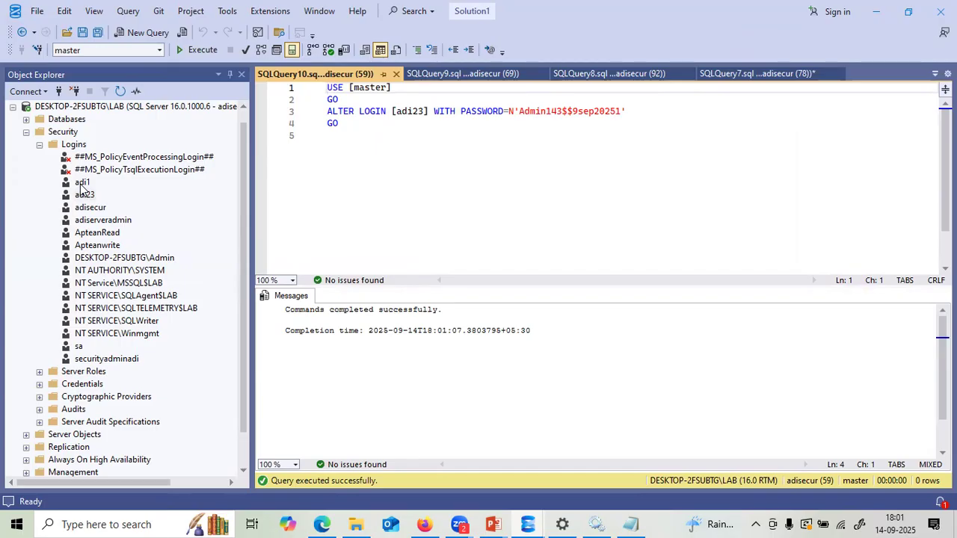
- Paste the new password into both password fields of the adiserveradmin login's properties
right_click(98, 222)
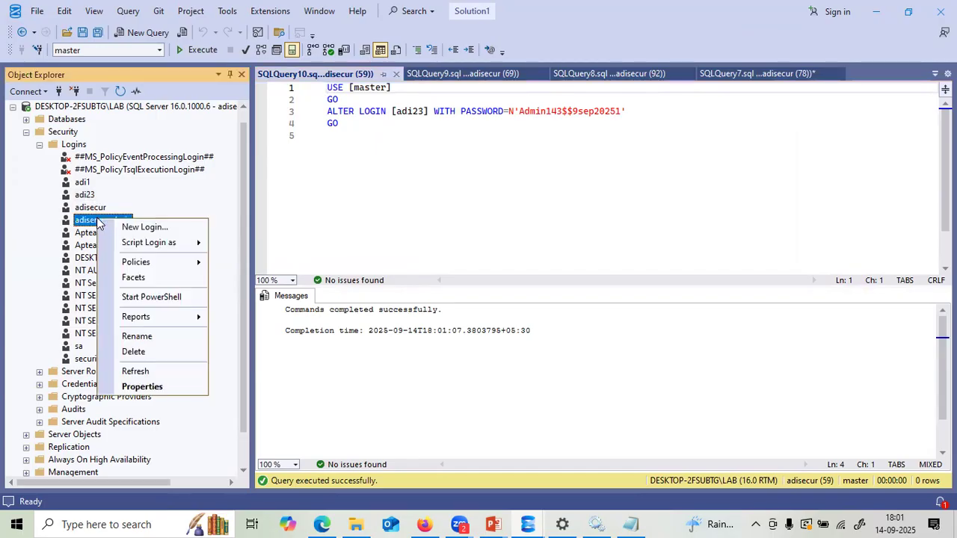
click(131, 385)
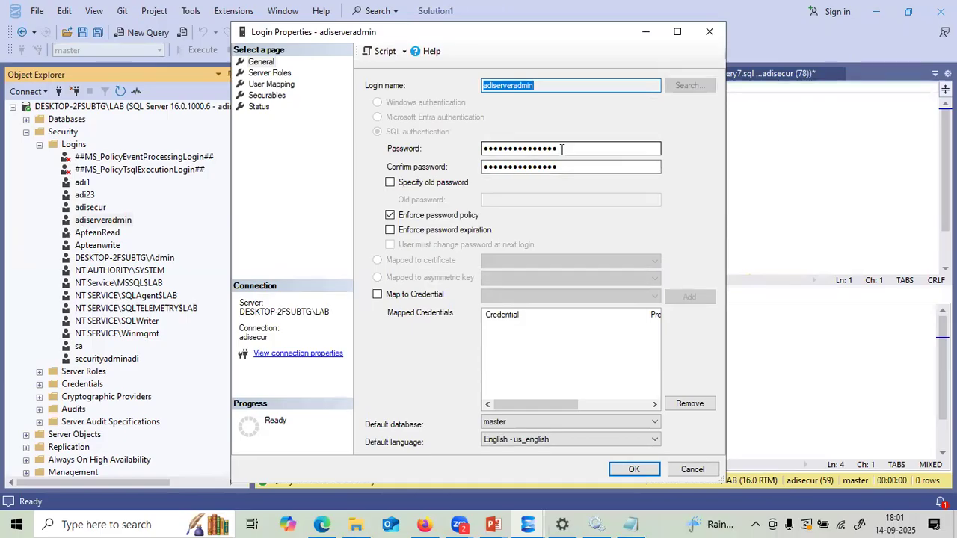
drag(562, 149, 485, 150)
key(ctrl+v)
text(•)
drag(562, 166, 485, 168)
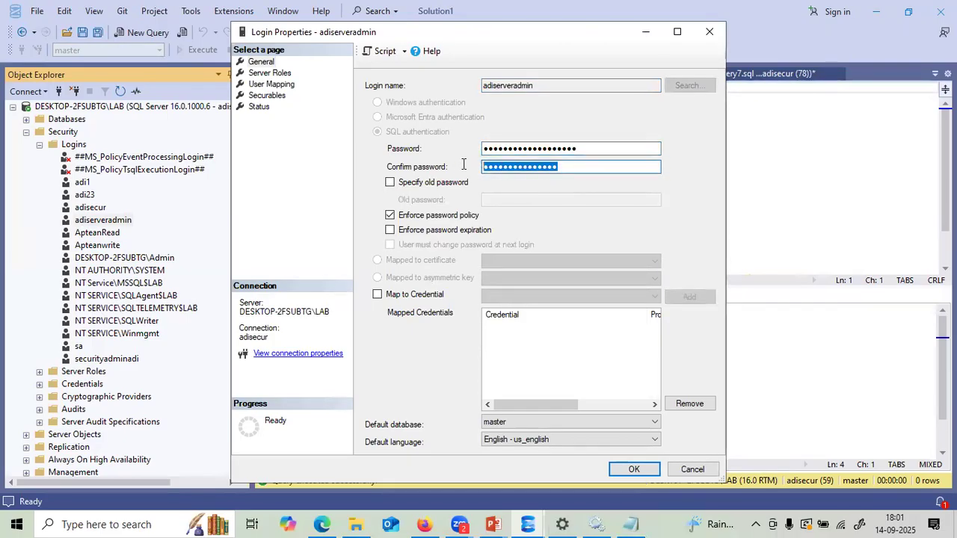
key(ctrl+v)
text(•)
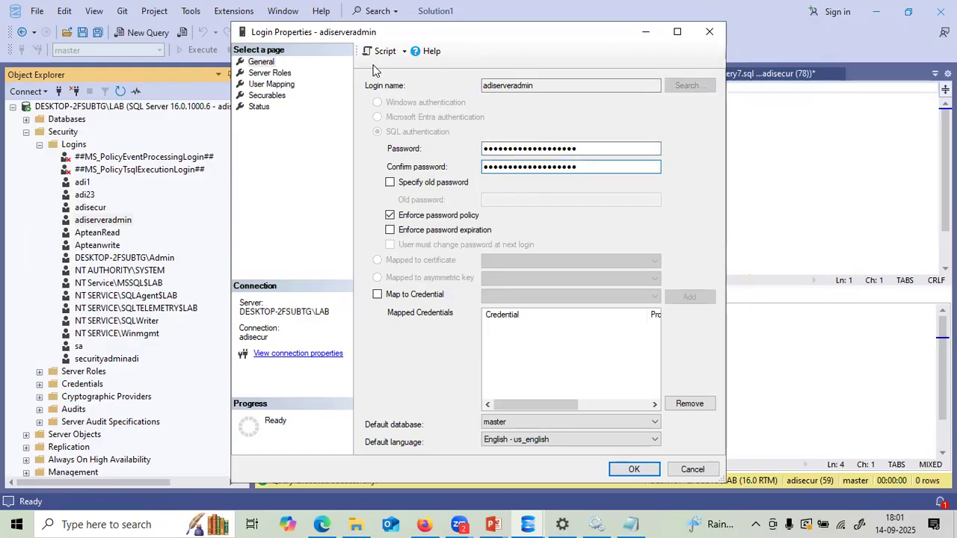
- Script the password change as an ALTER LOGIN query and execute it
drag(319, 41, 373, 65)
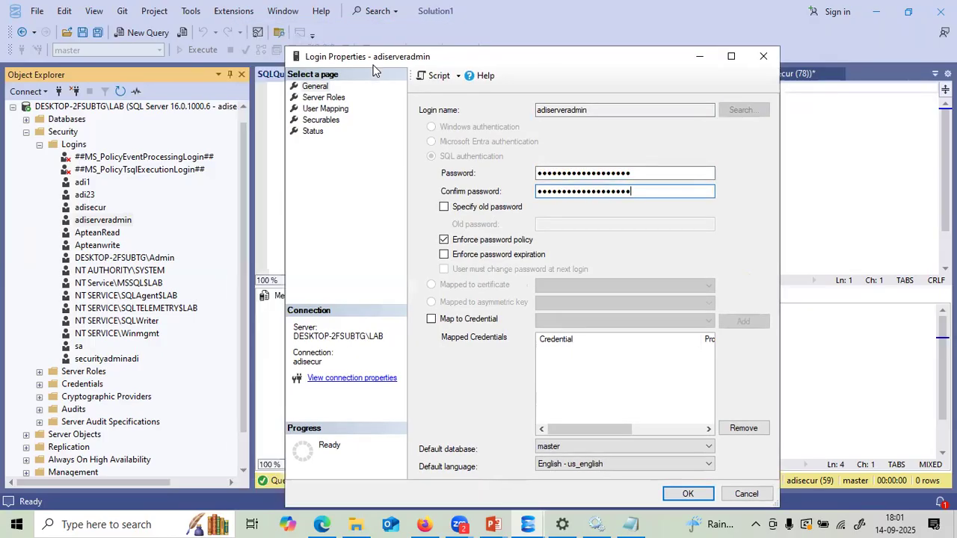
click(460, 77)
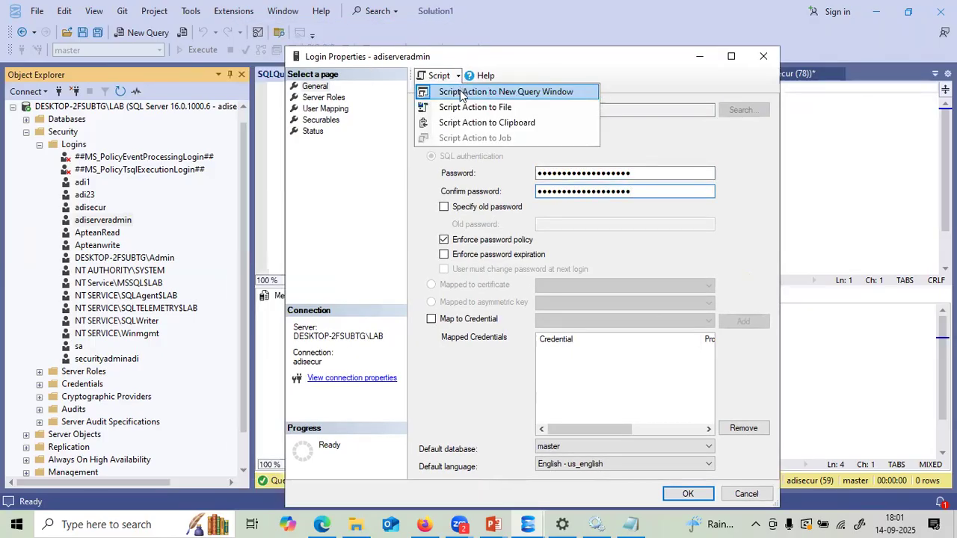
click(460, 89)
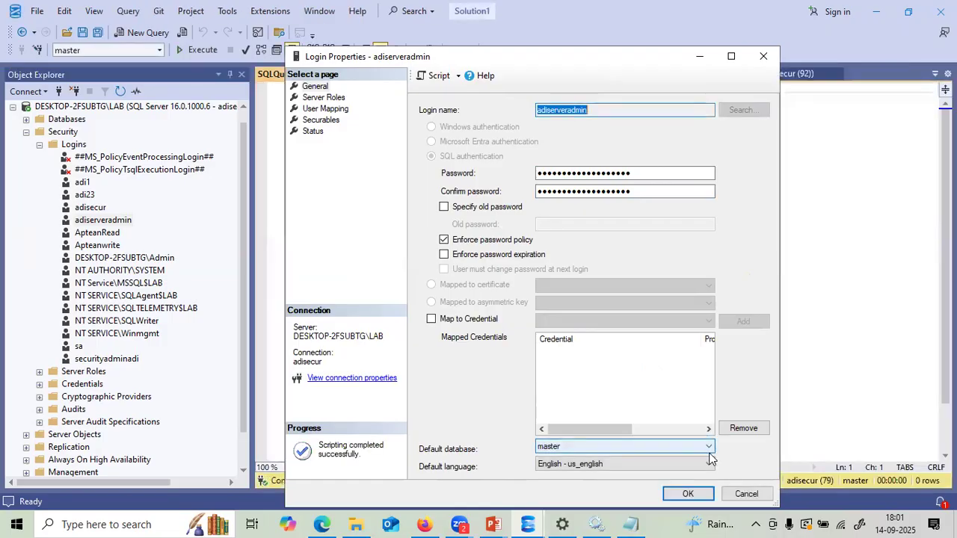
click(739, 493)
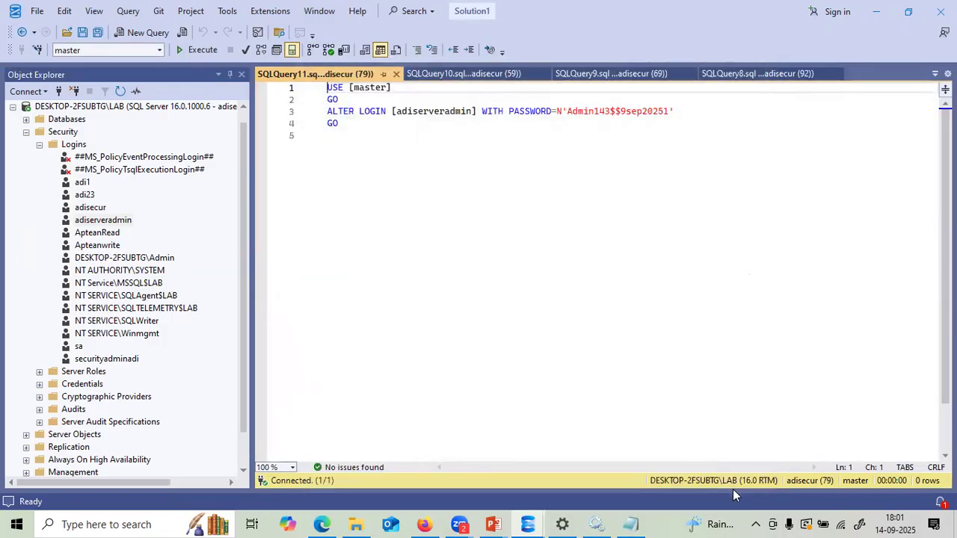
key(F5)
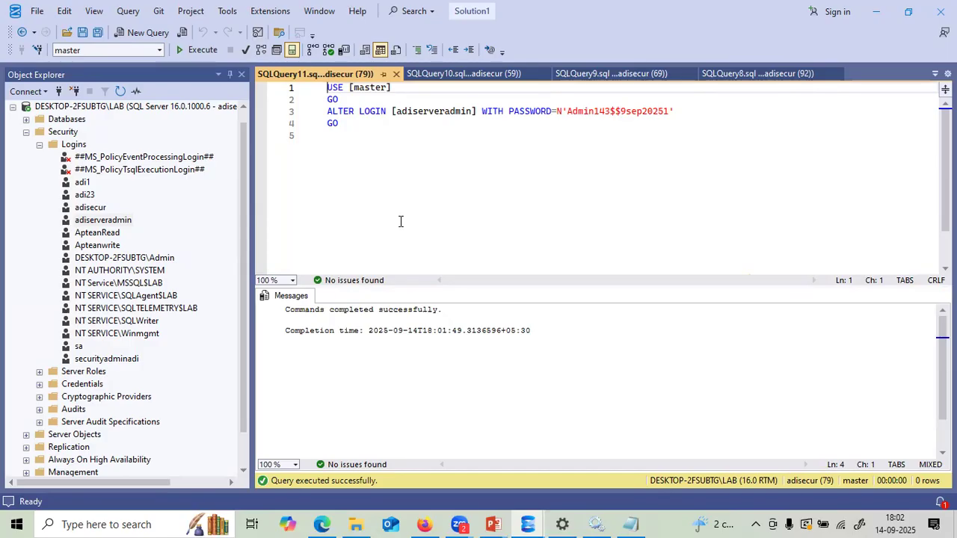
- Collapse the LAB server tree, highlight processadmin on the Built-in Server Roles slide, then return to SSMS
click(26, 133)
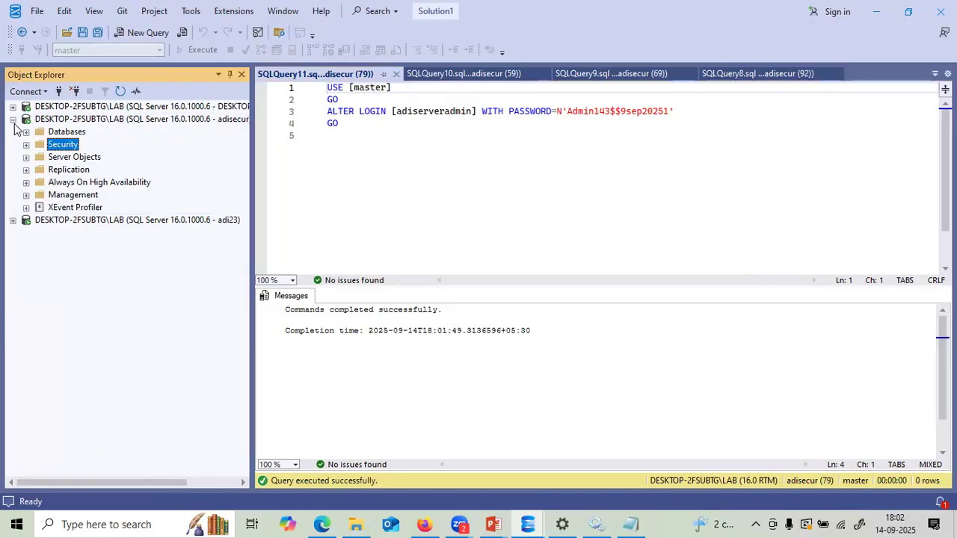
click(13, 119)
mouse_move(493, 524)
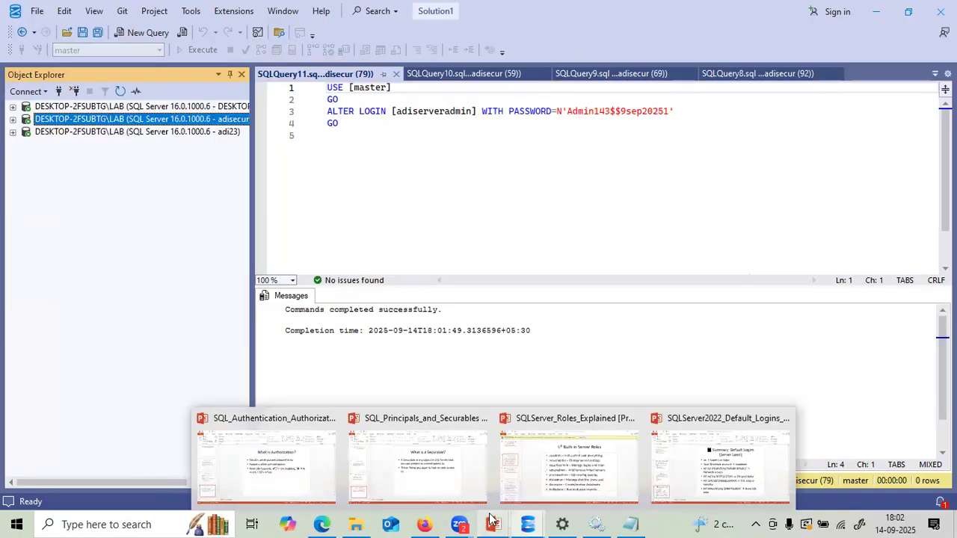
click(527, 482)
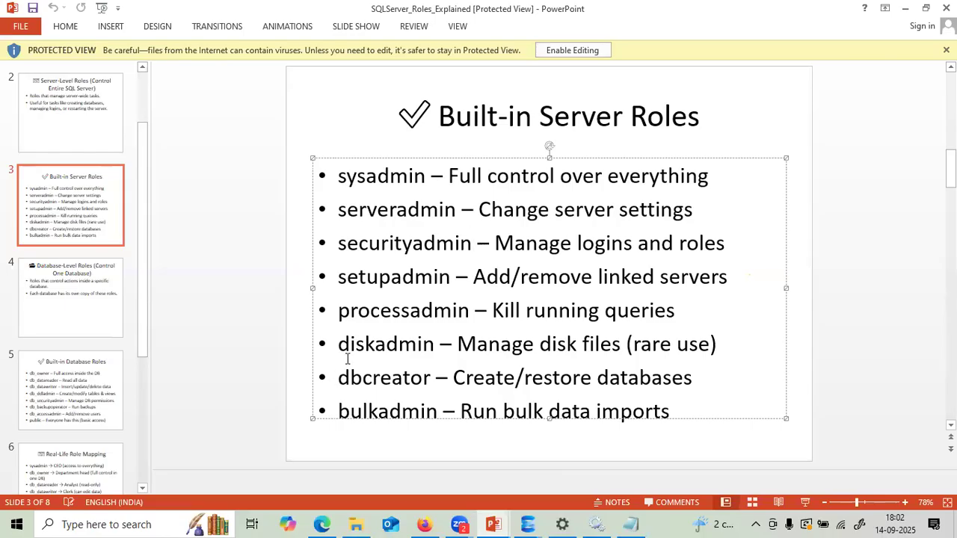
drag(338, 314, 467, 320)
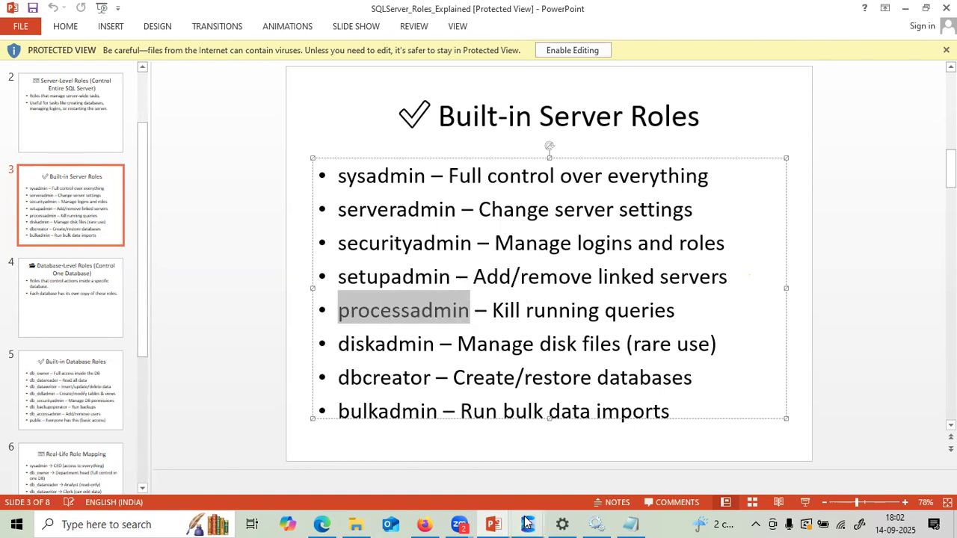
mouse_move(528, 524)
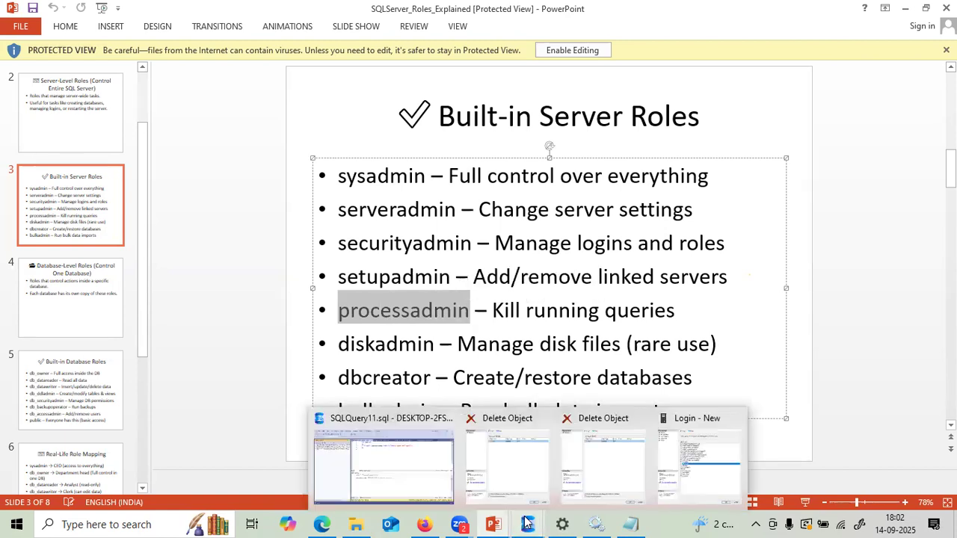
click(432, 470)
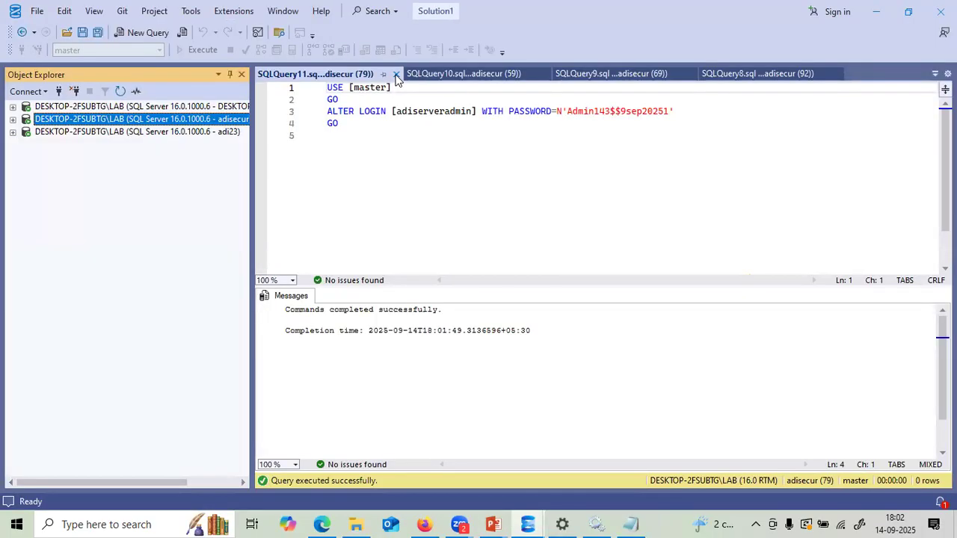
- Select the administrator's LAB connection and open a new query window with Ctrl+N
click(465, 197)
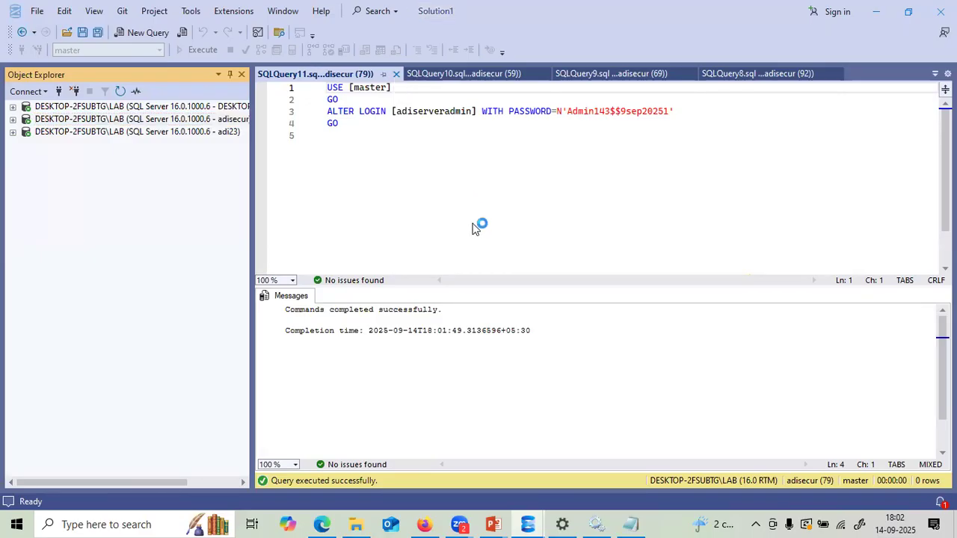
click(121, 109)
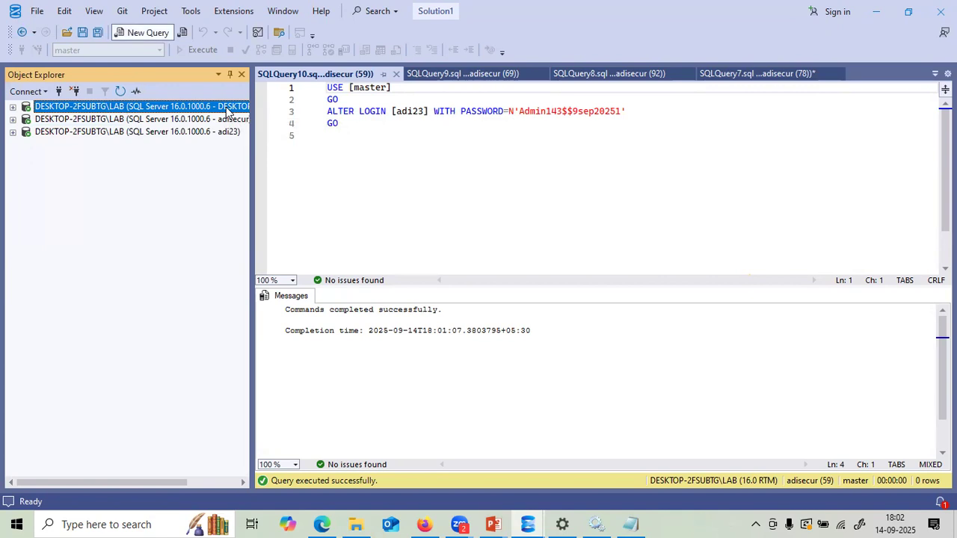
key(ctrl+n)
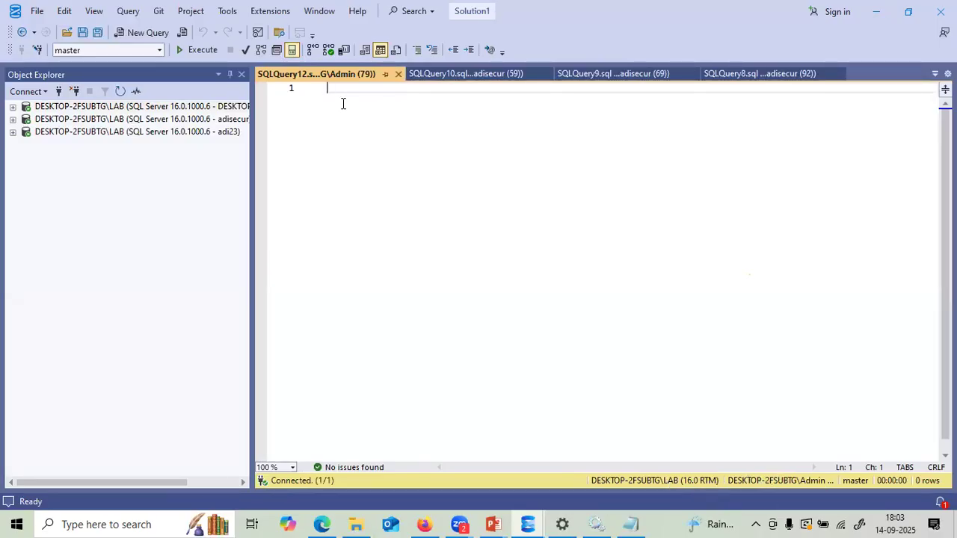
- Run the query select * from sys.sysprocesses
text(select )
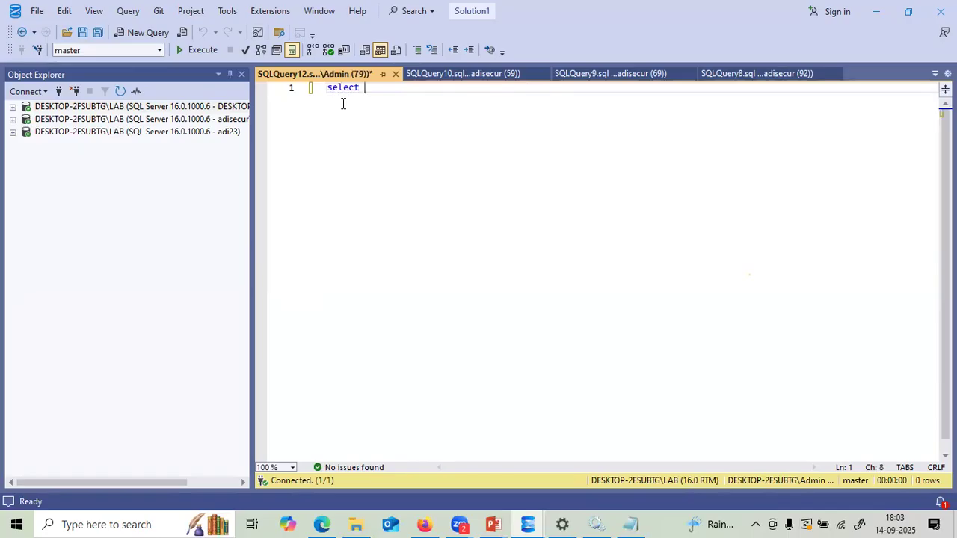
text(* from sys.sysprpcess)
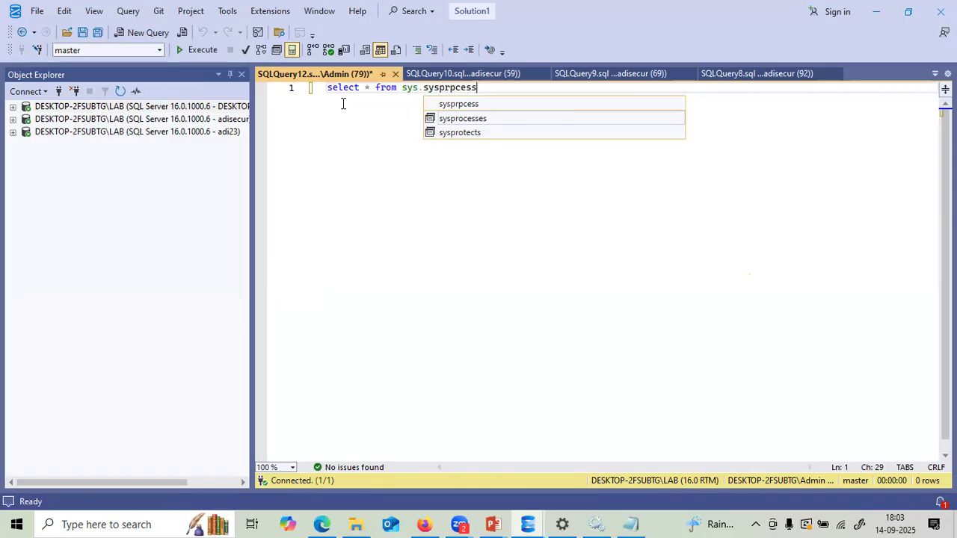
key(Escape)
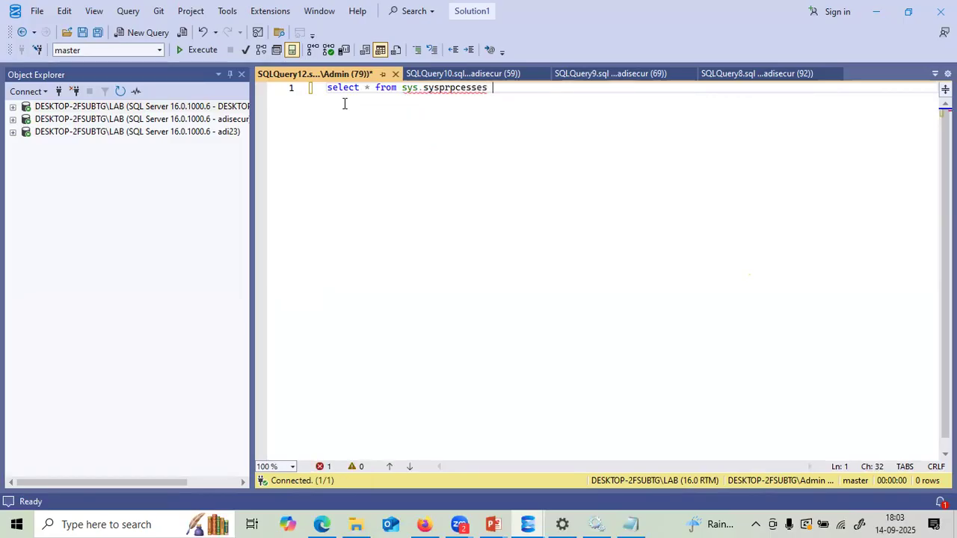
key(BackSpace)
key(BackSpace)
key(BackSpace)
key(BackSpace)
key(BackSpace)
key(ctrl+space)
text(ocesses)
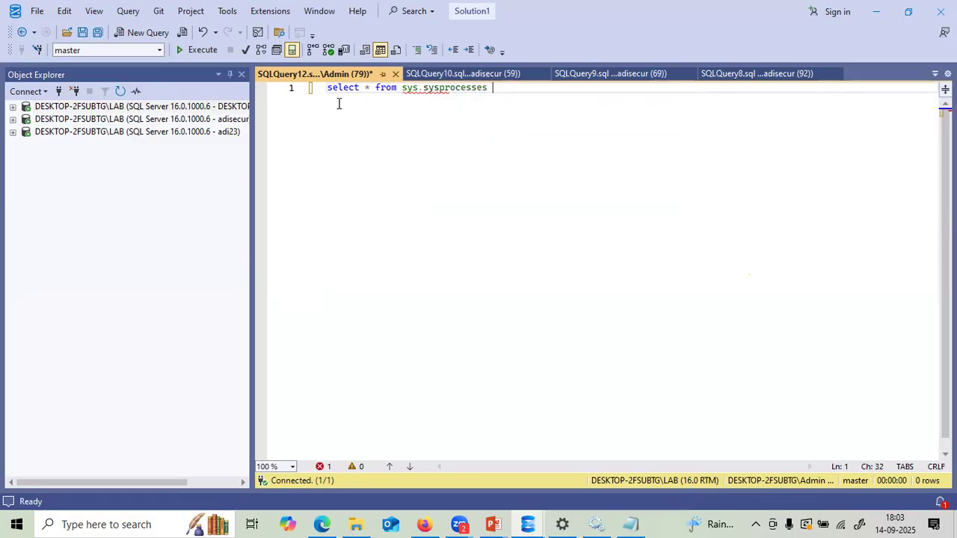
key(F5)
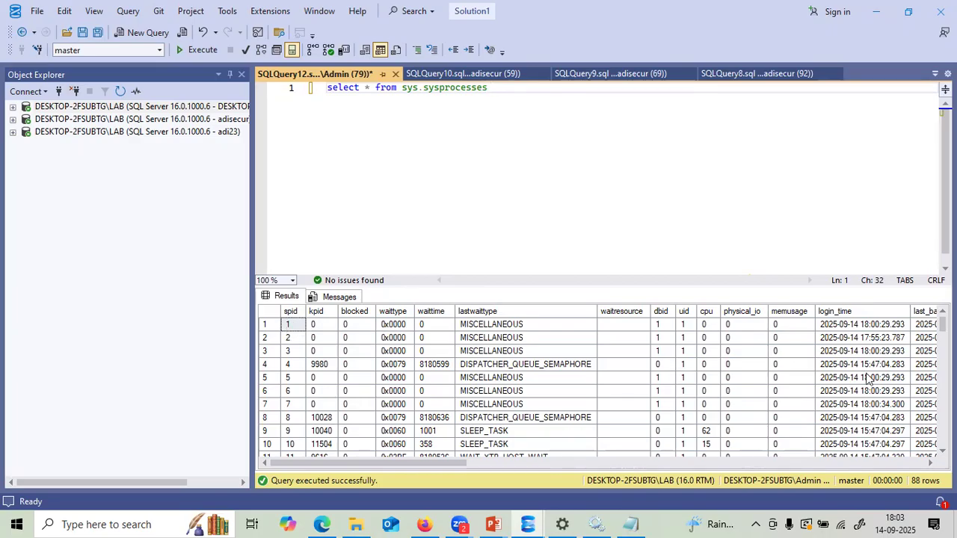
- Scroll the 88 session rows to select spid 53, then pick the second server connection
scroll(943, 325, down, 4)
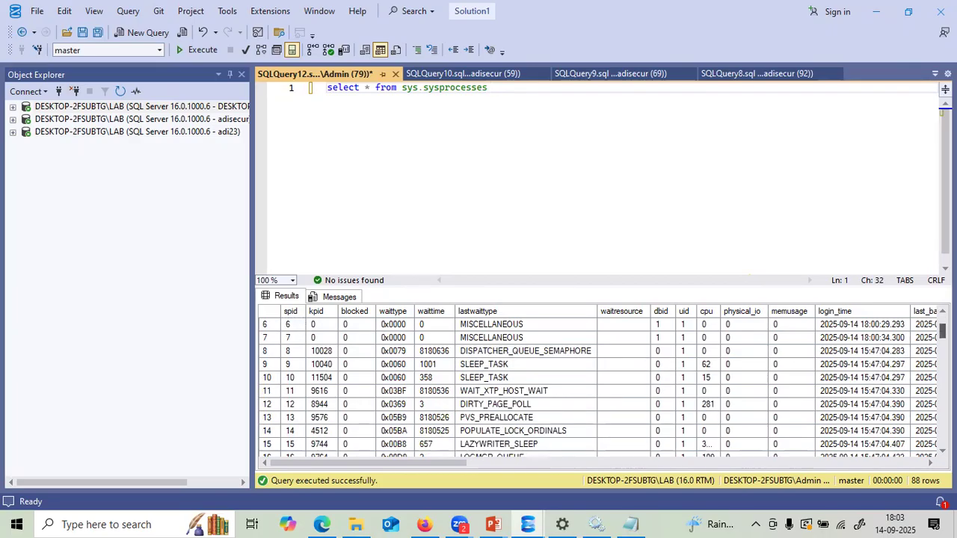
scroll(584, 389, down, 5)
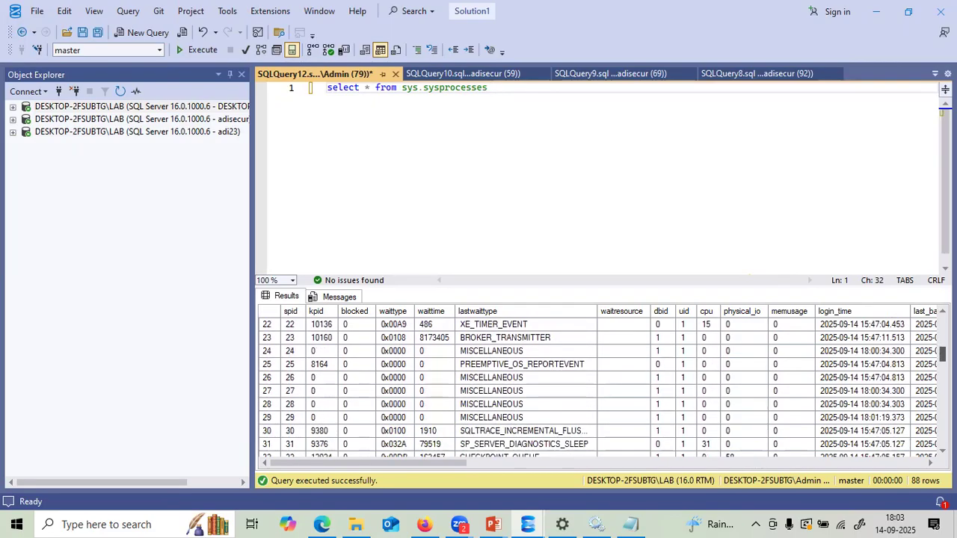
scroll(584, 389, down, 5)
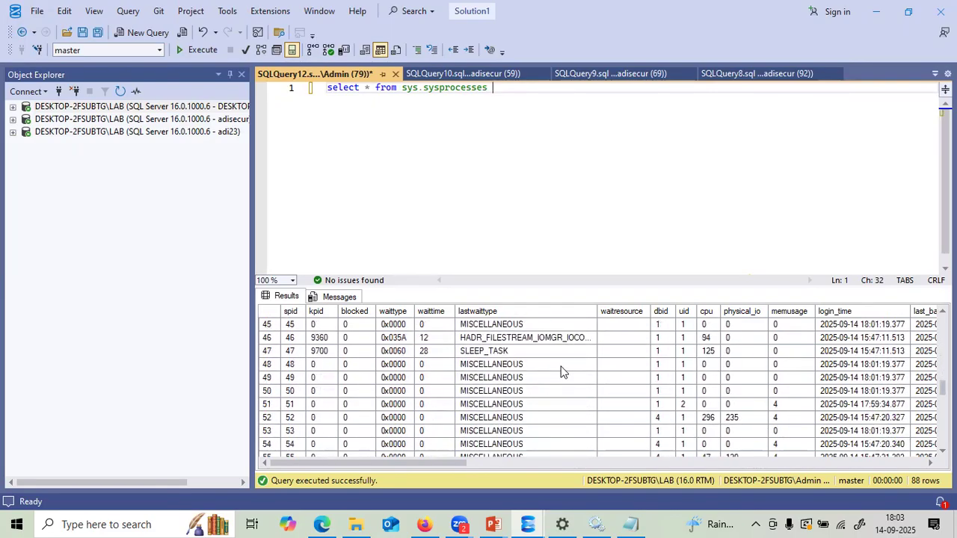
click(266, 405)
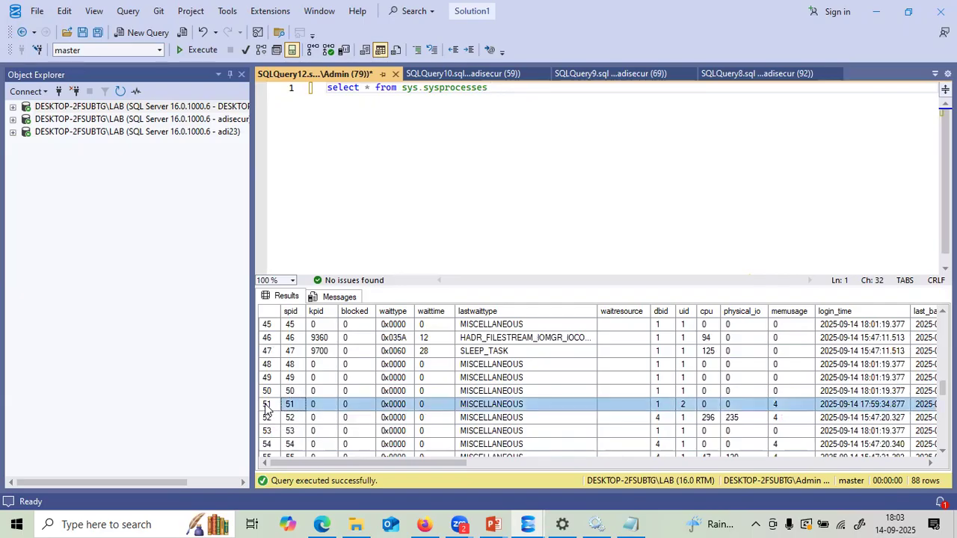
click(267, 431)
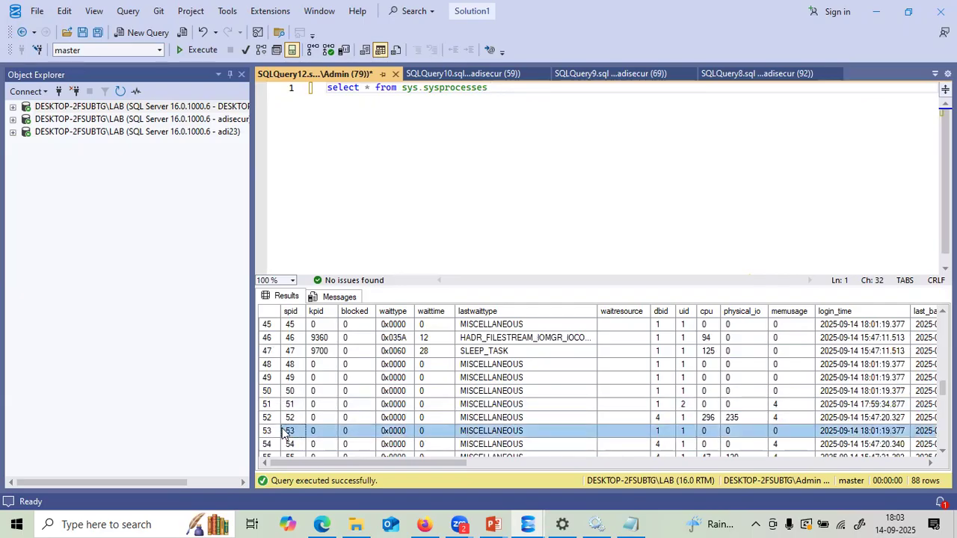
click(290, 432)
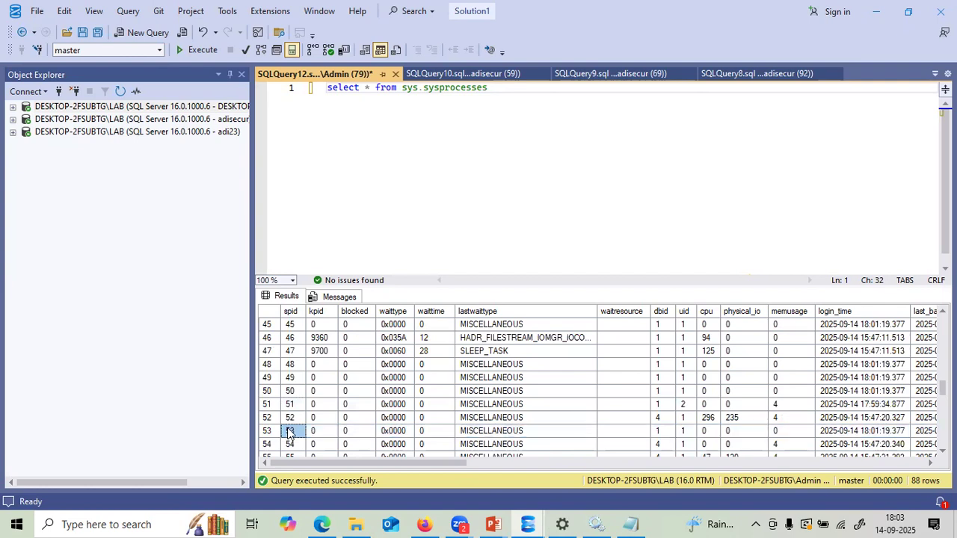
click(117, 123)
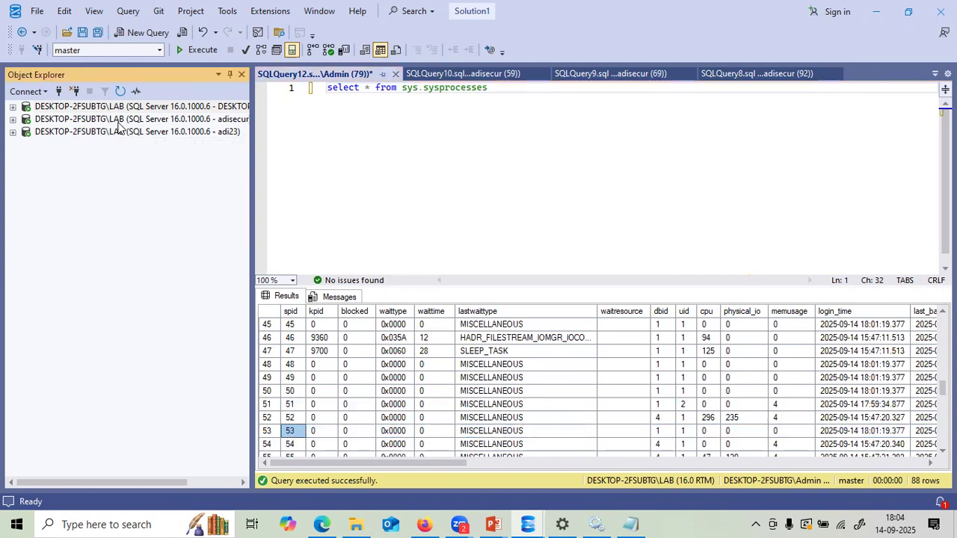
drag(252, 126, 309, 130)
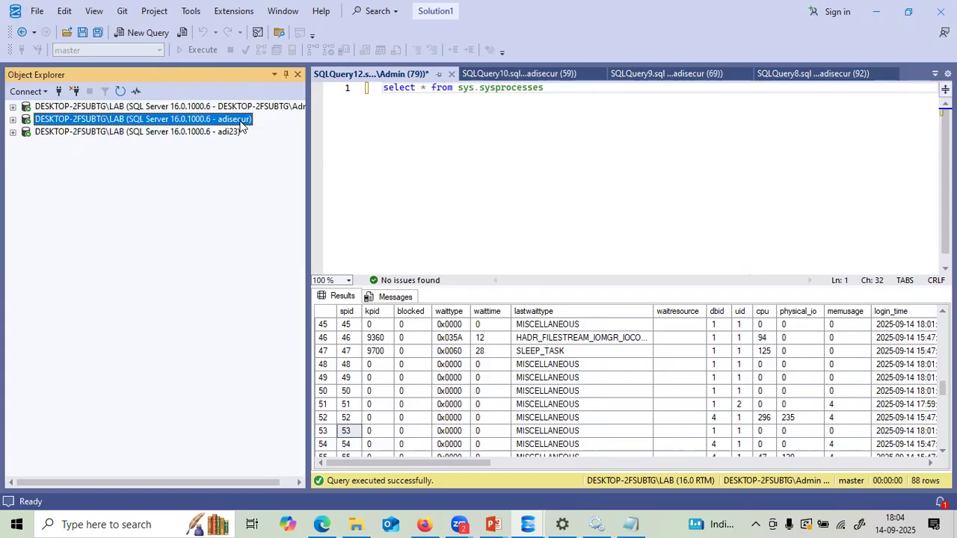
- Run kill 53 in a new query on the second connection and highlight the permission error
click(137, 32)
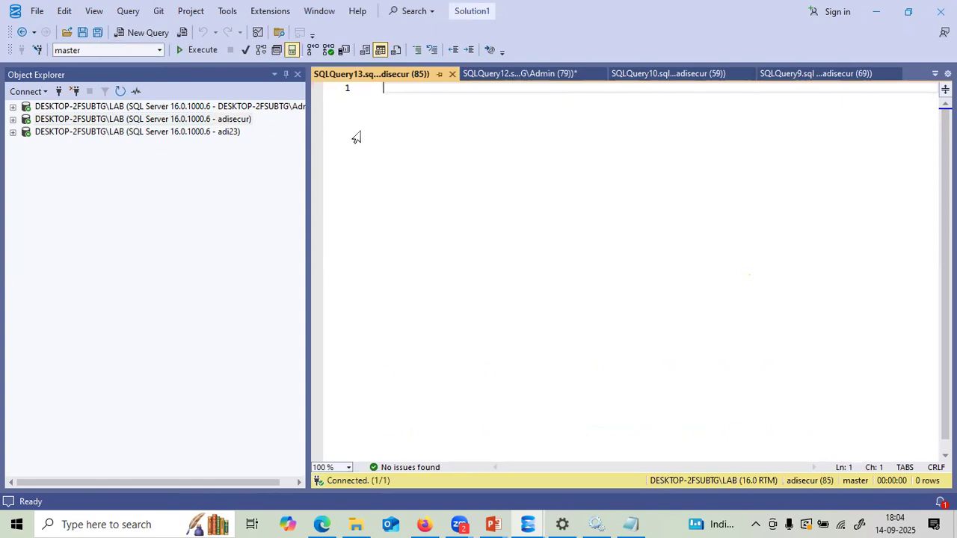
text(kill 53)
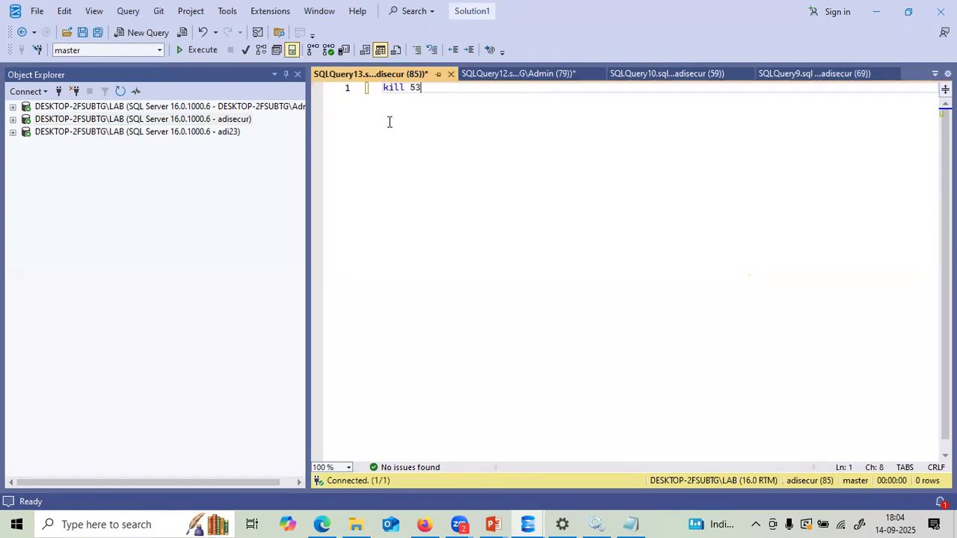
key(F5)
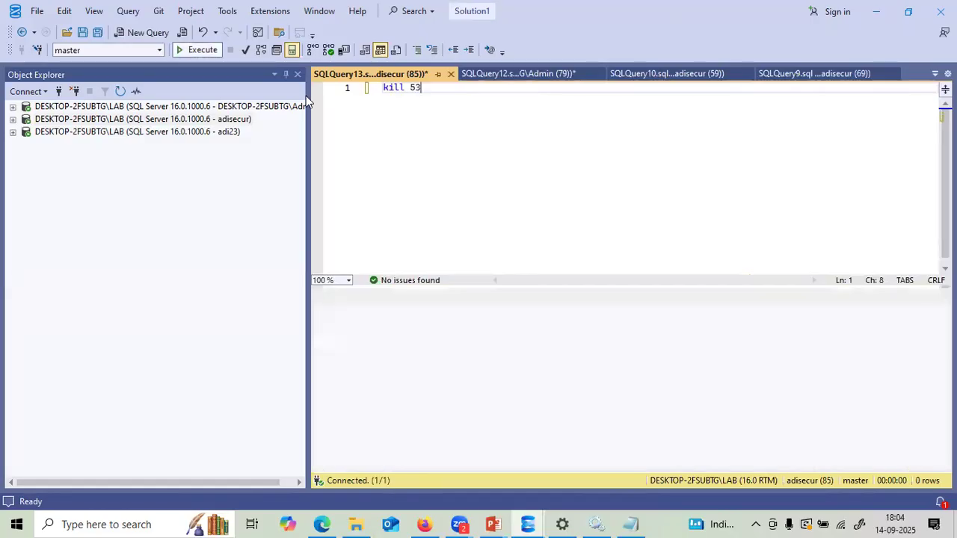
drag(616, 320, 323, 300)
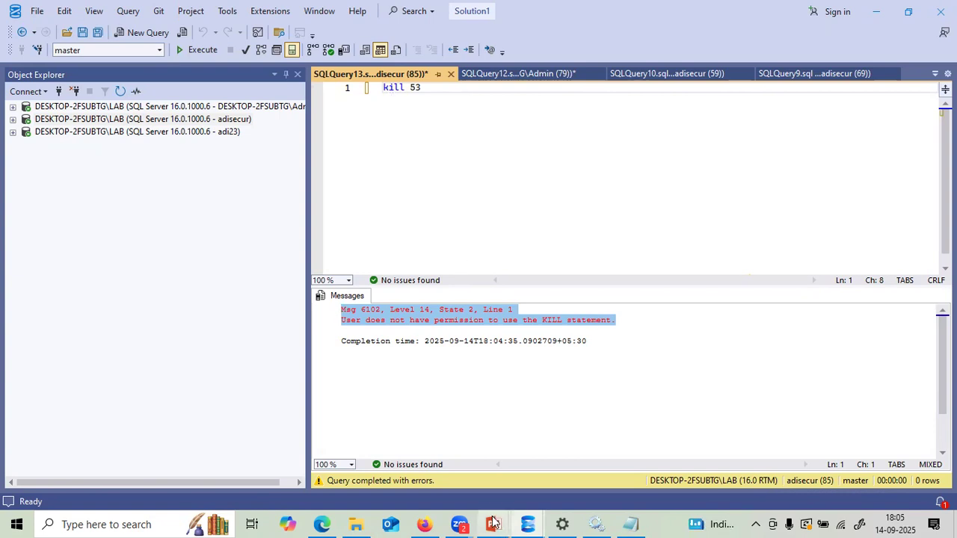
mouse_move(493, 522)
click(537, 495)
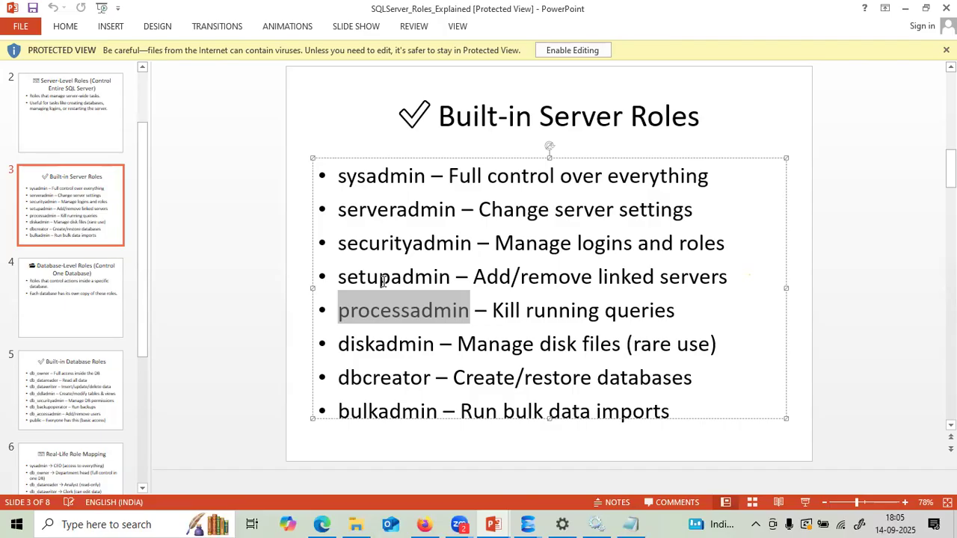
- Back in Management Studio, disconnect the extra connections and expand LAB's Security folder
click(528, 522)
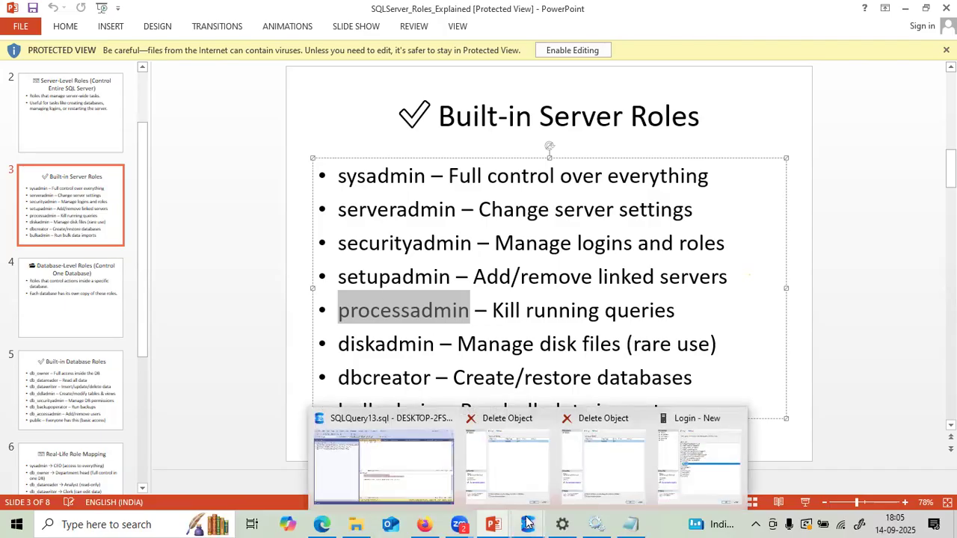
click(401, 443)
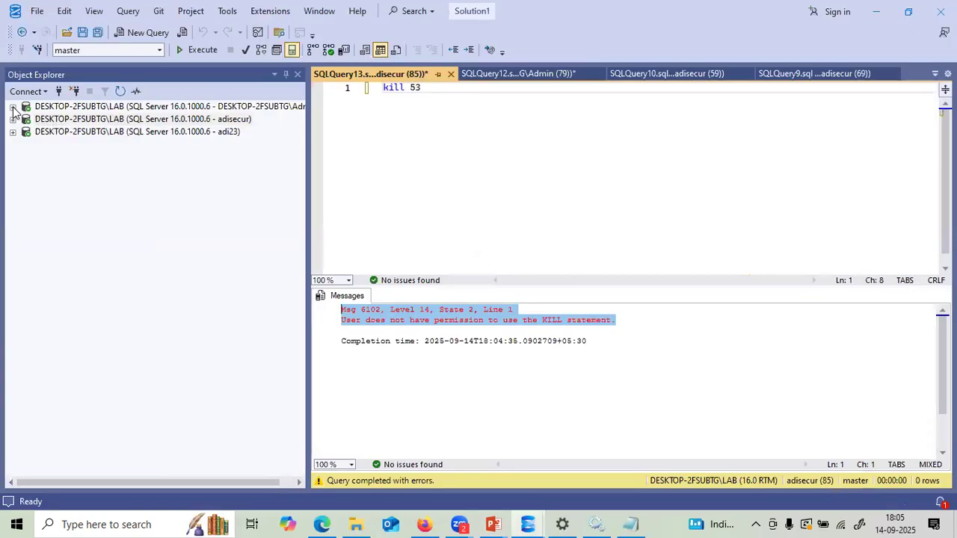
click(73, 93)
click(74, 94)
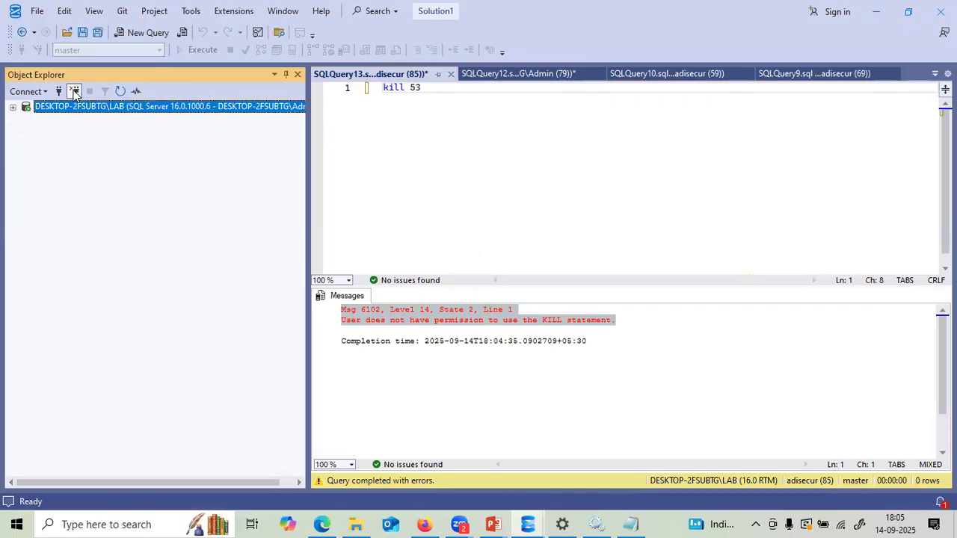
click(12, 107)
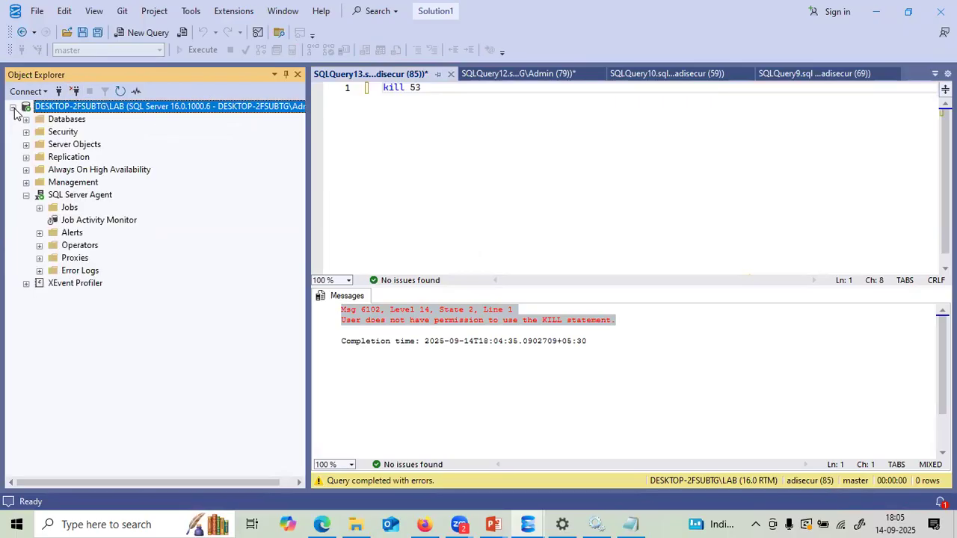
click(26, 131)
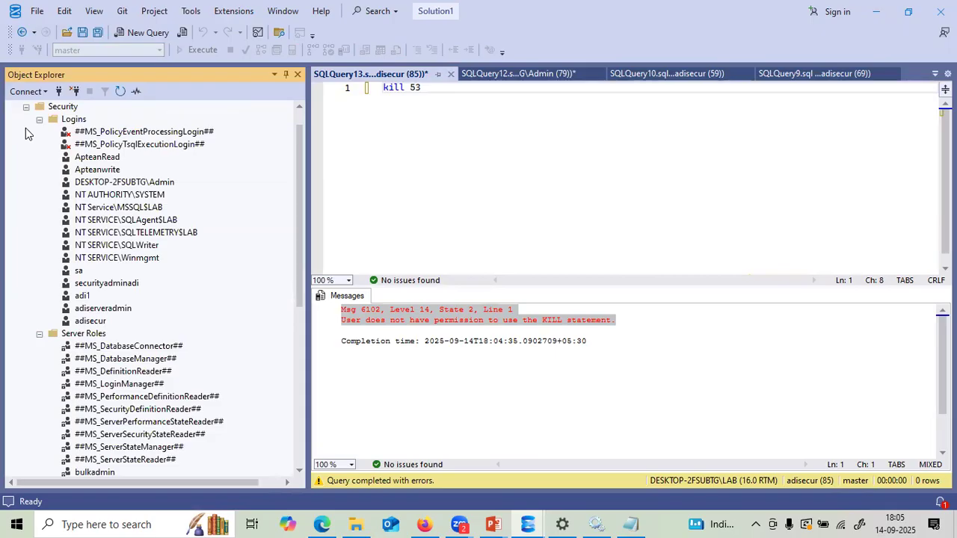
- Start a new login named monitor using SQL Server authentication
right_click(80, 123)
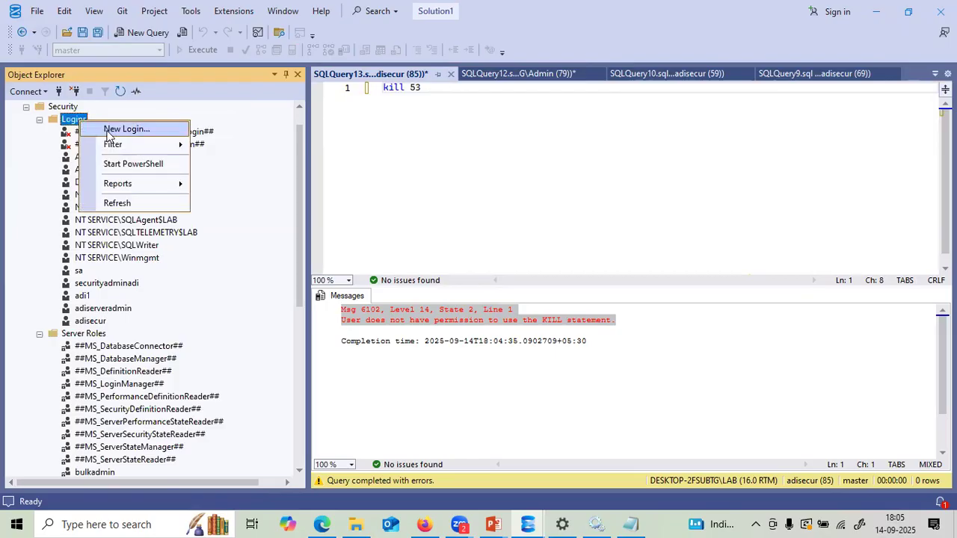
click(110, 133)
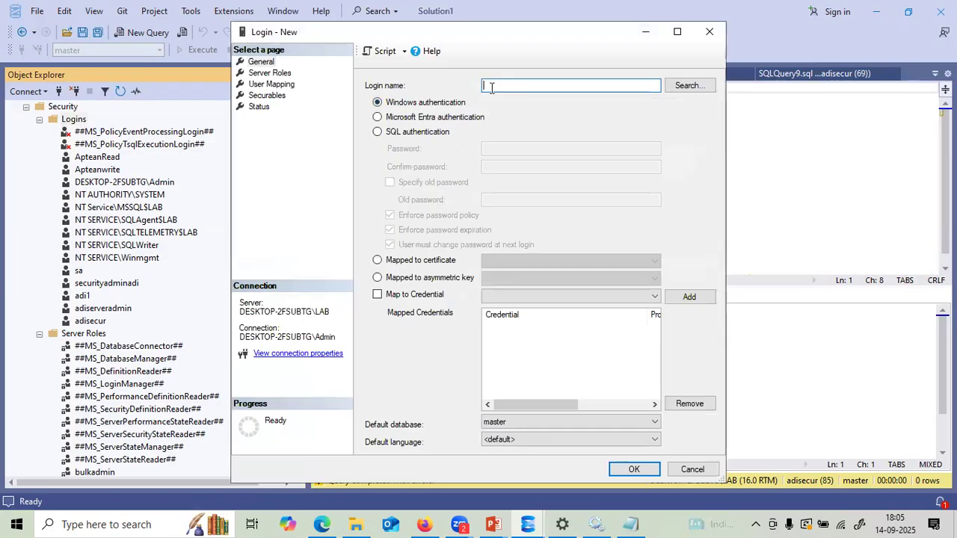
text(mo)
text(hito)
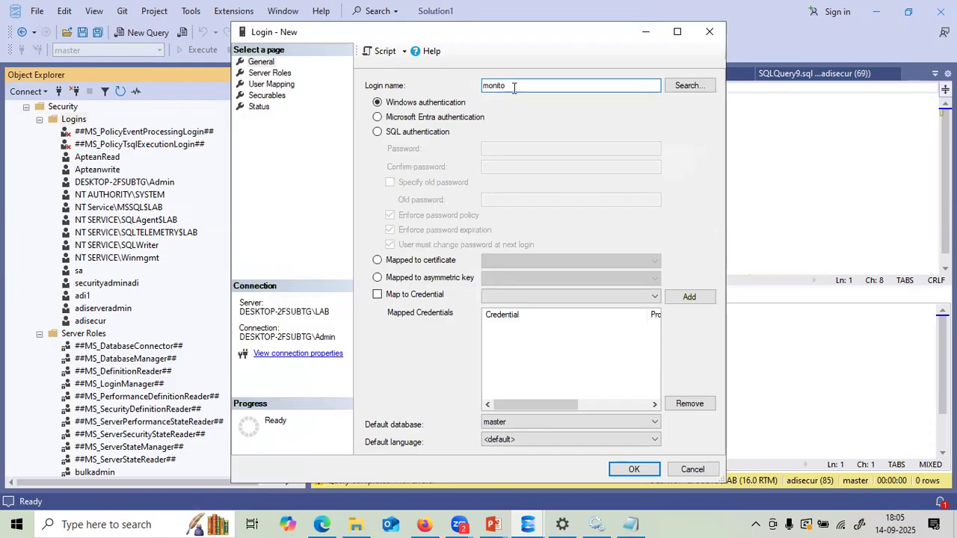
text(r)
click(378, 132)
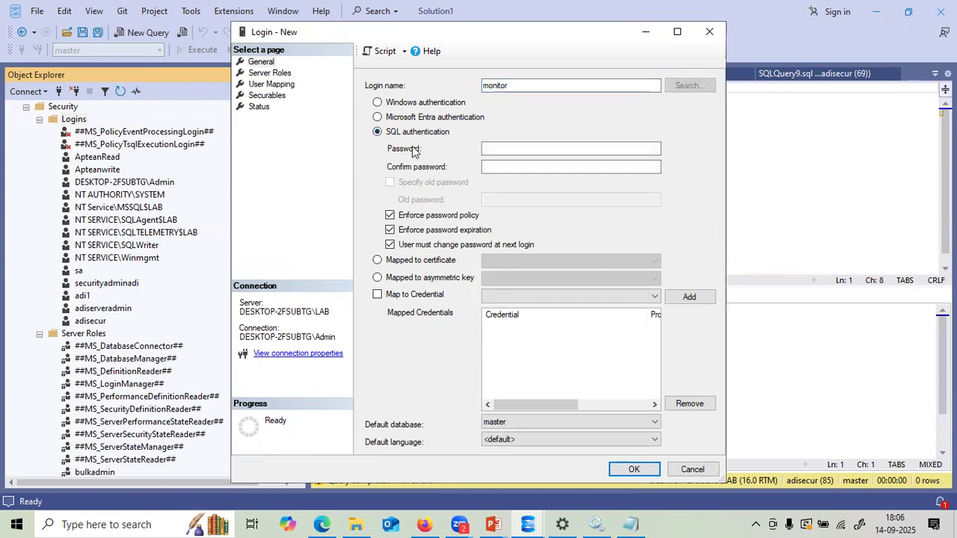
click(487, 152)
text(••)
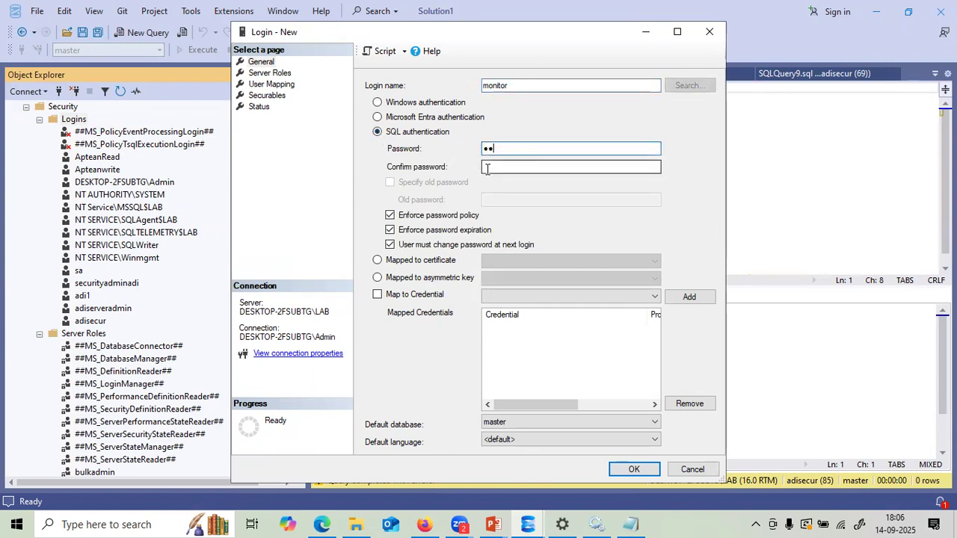
- Copy the saved password and paste it into the Password and Confirm password fields
click(631, 524)
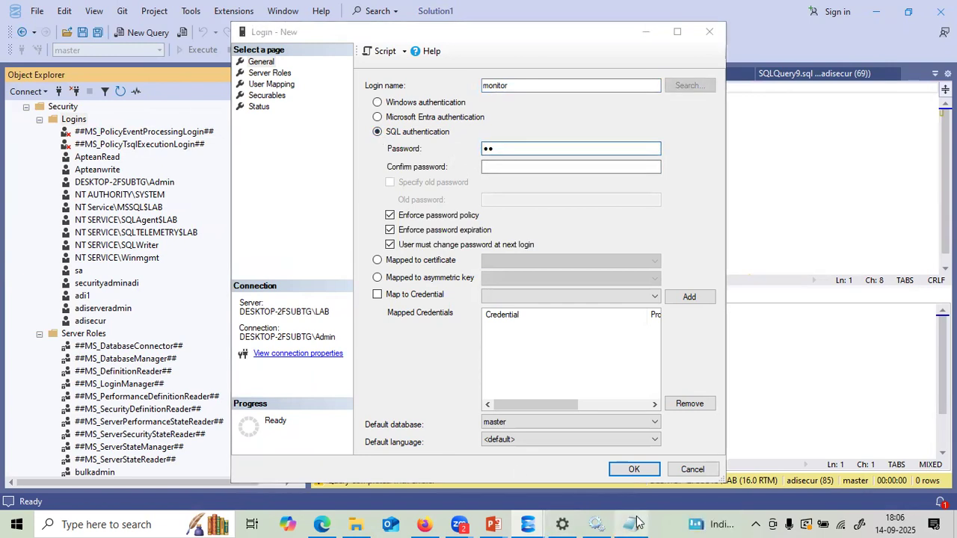
drag(165, 81, 1, 86)
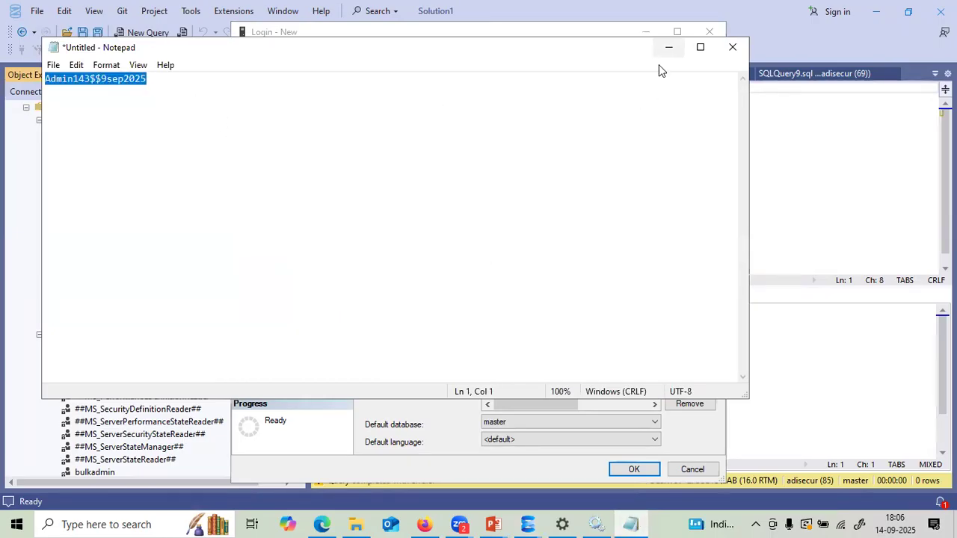
click(669, 47)
drag(513, 147, 464, 148)
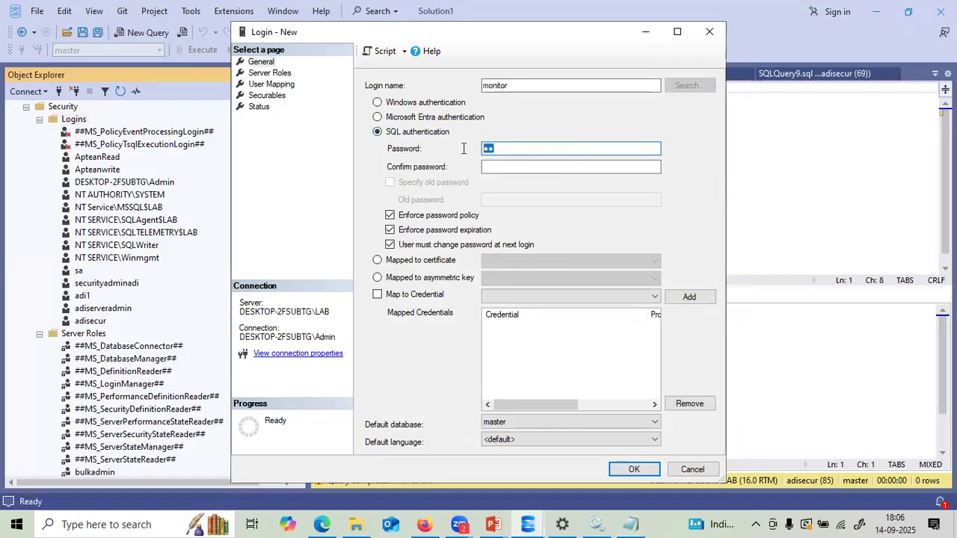
key(ctrl+v)
click(487, 167)
key(ctrl+v)
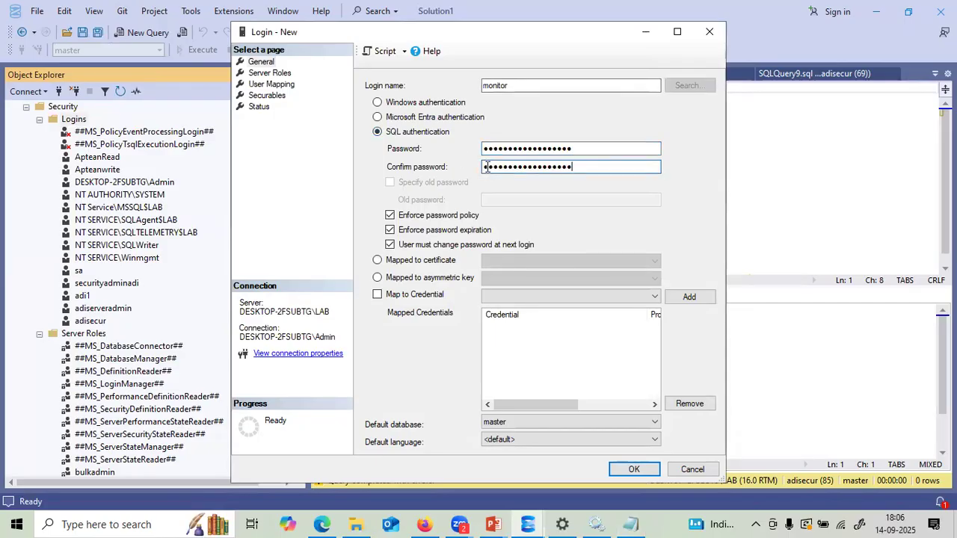
- Turn off password expiration and add the processadmin server role
click(390, 230)
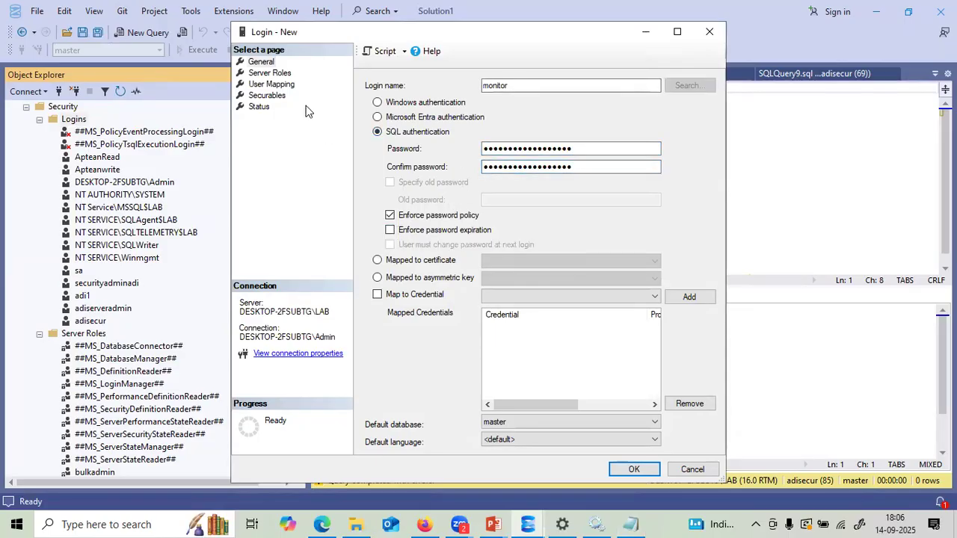
click(271, 74)
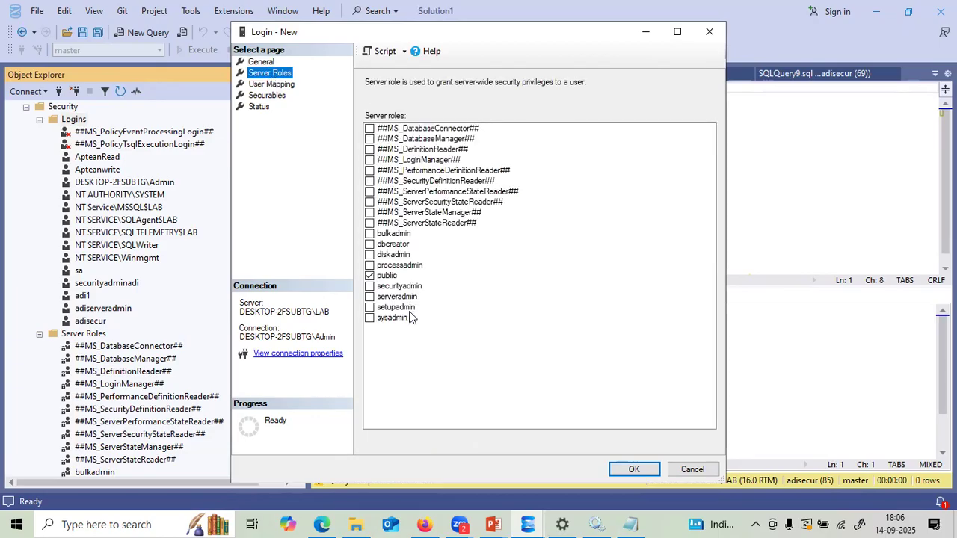
click(369, 266)
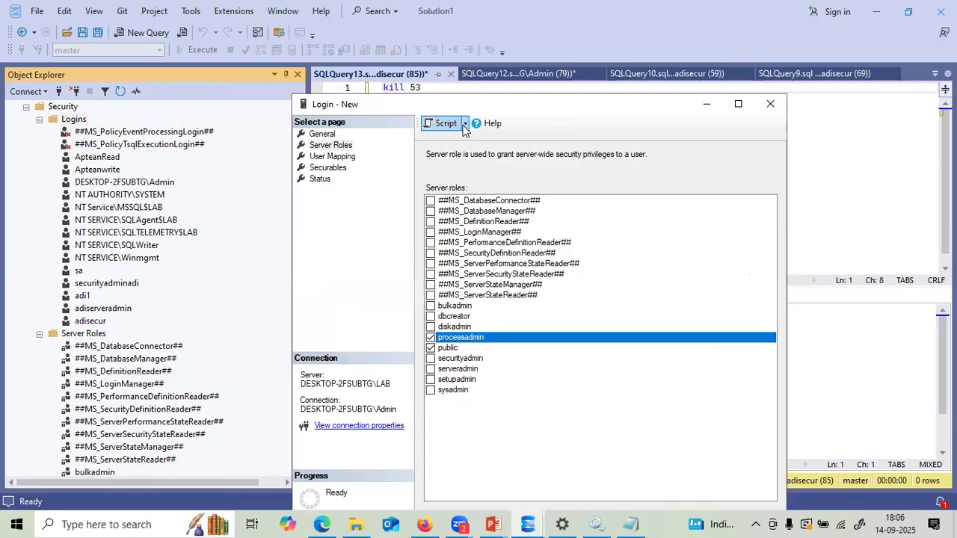
- Script the monitor CREATE LOGIN statement to a new query window and execute it
click(464, 124)
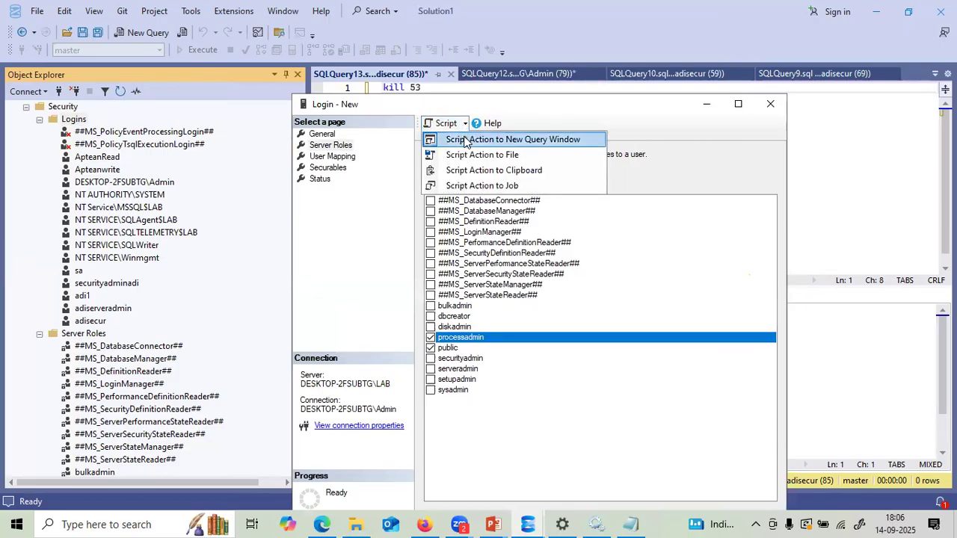
click(467, 139)
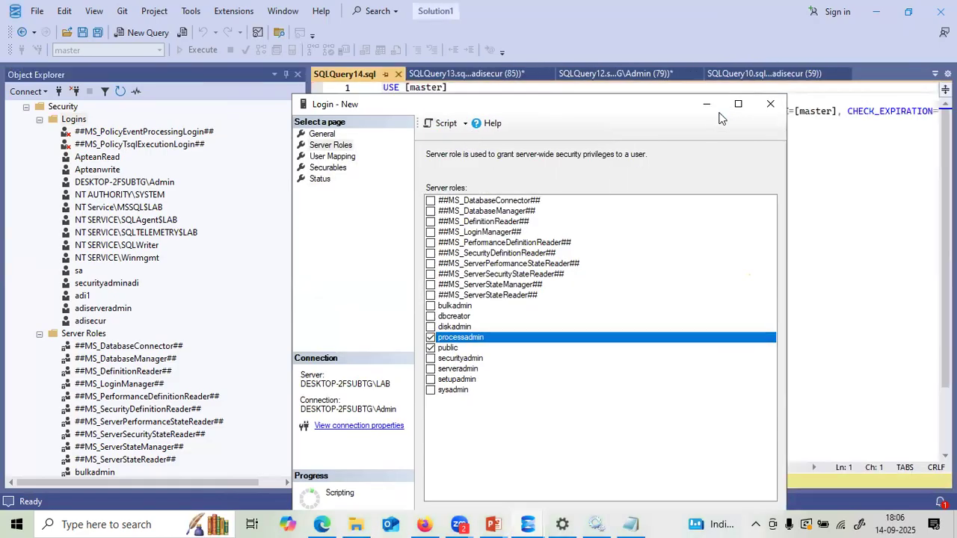
click(707, 104)
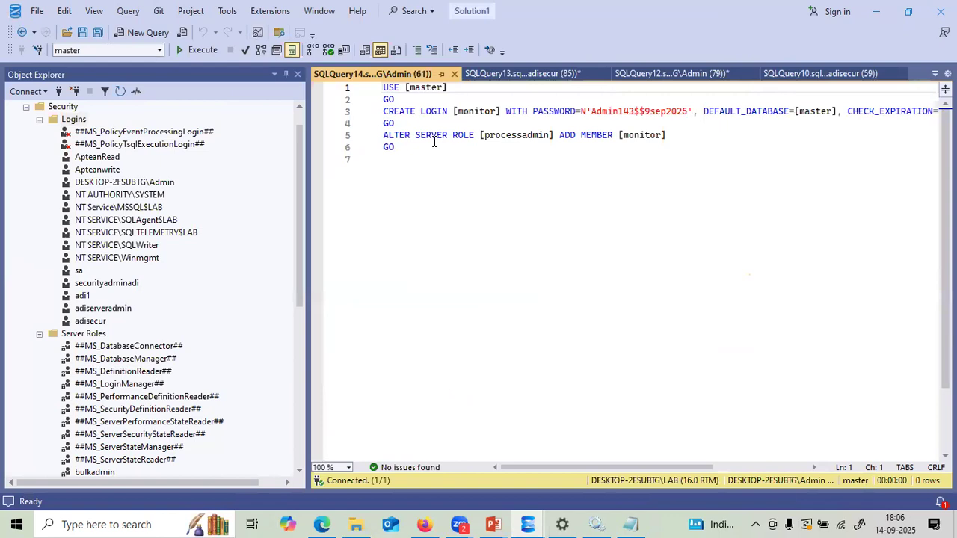
drag(406, 151, 370, 90)
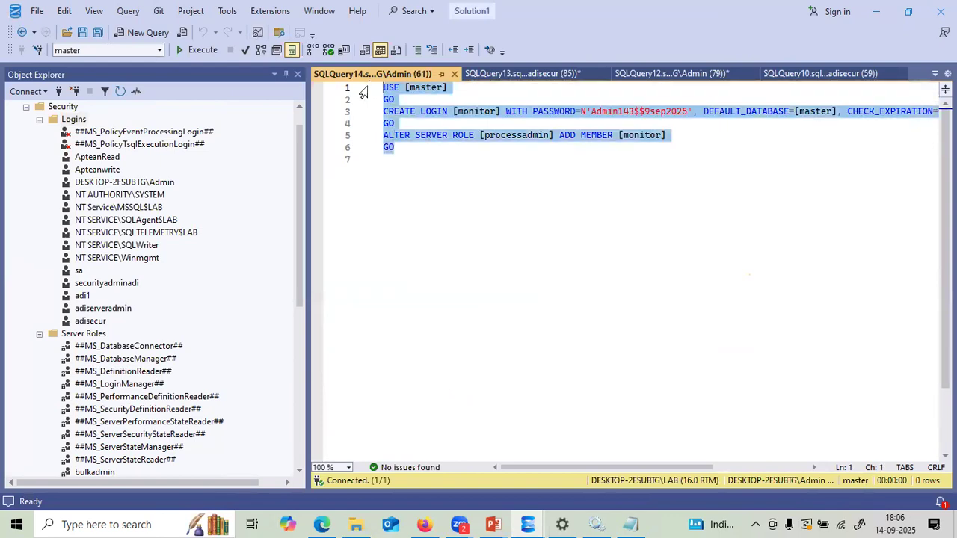
click(190, 66)
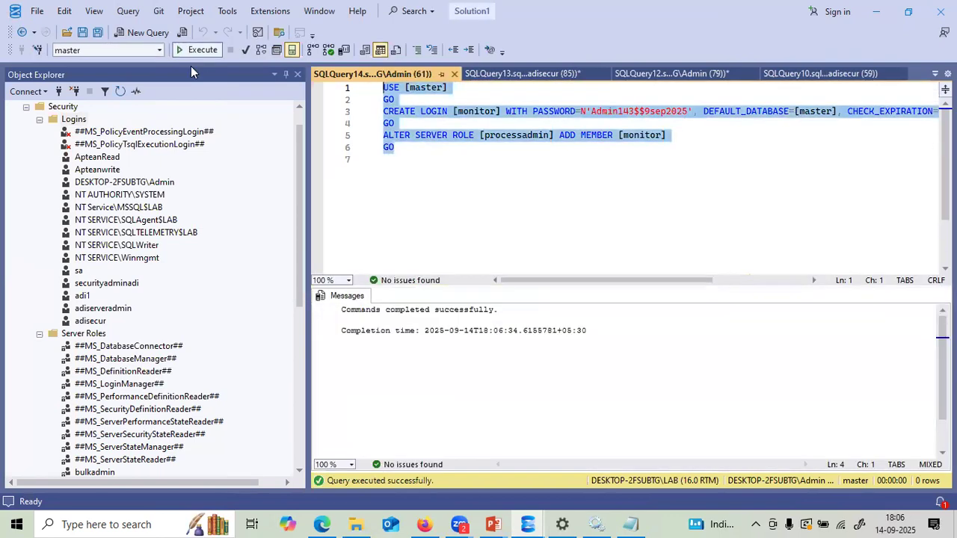
- Collapse the Security folder and the LAB server tree in Object Explorer
click(298, 117)
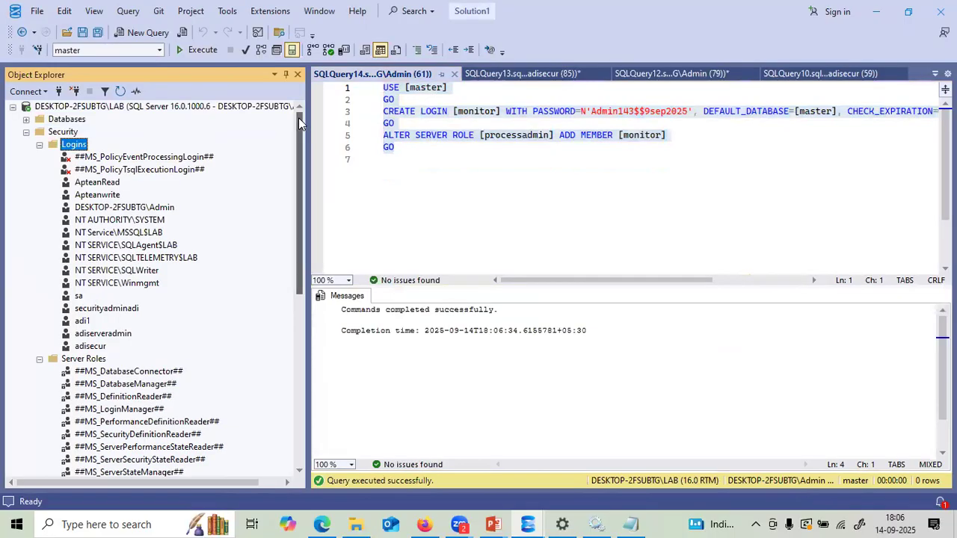
click(26, 132)
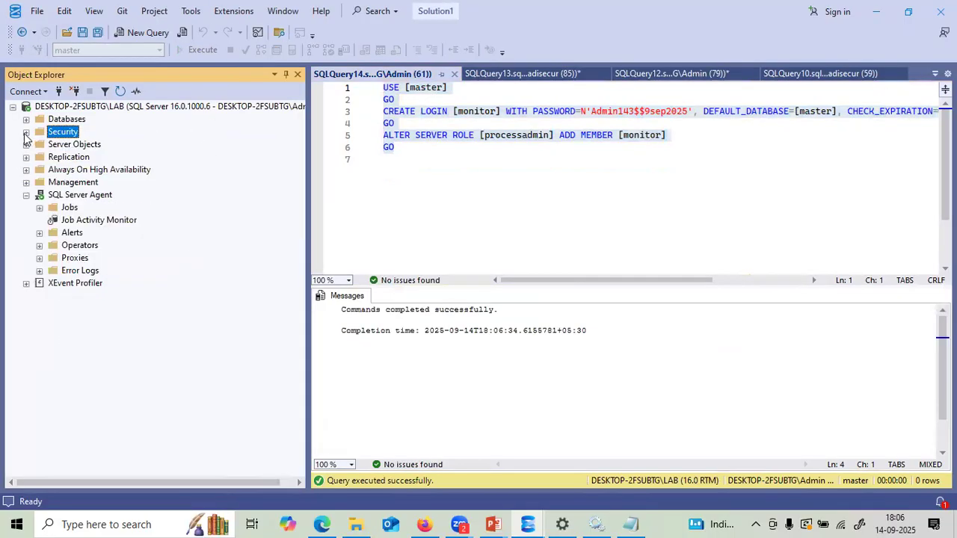
click(13, 107)
- Connect to LAB as monitor with SQL Server Authentication, then return to the kill 53 query
click(26, 91)
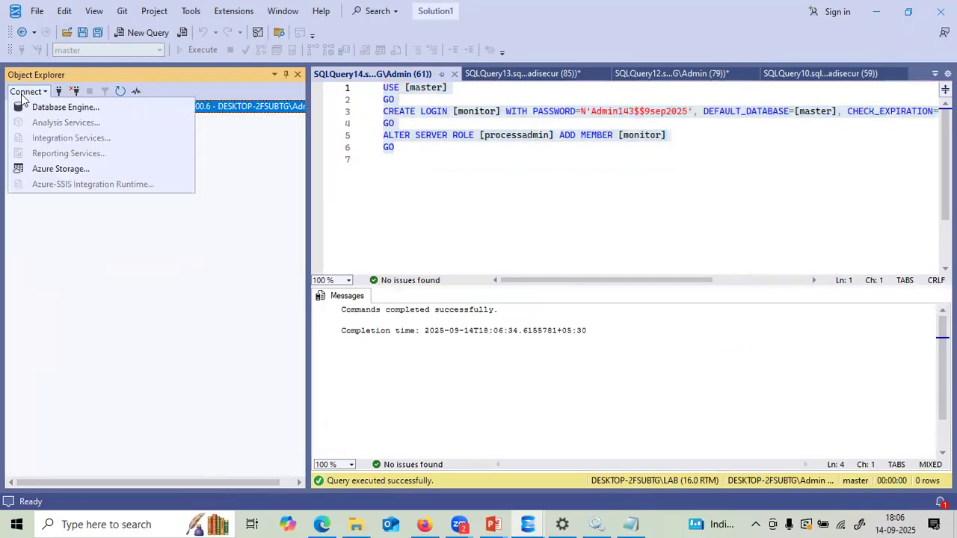
click(34, 104)
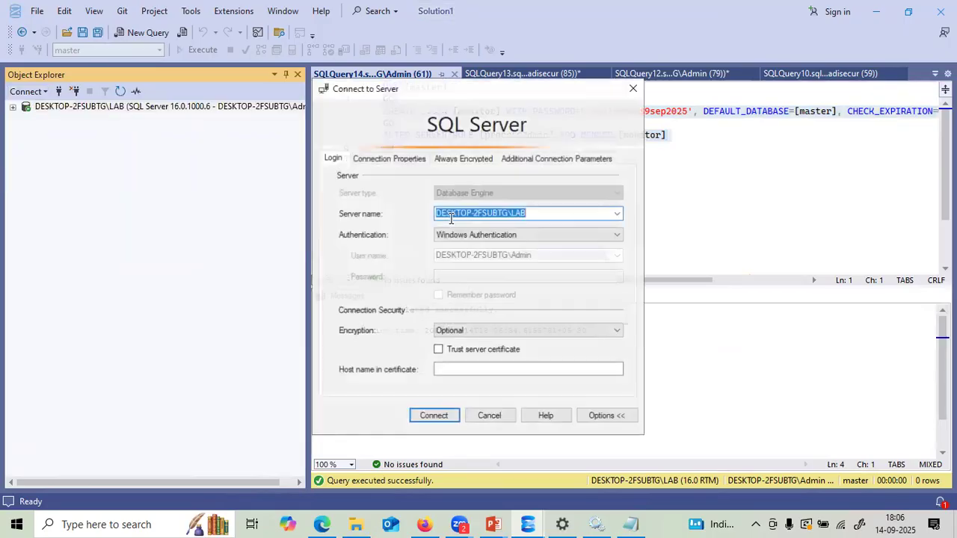
click(499, 234)
click(491, 256)
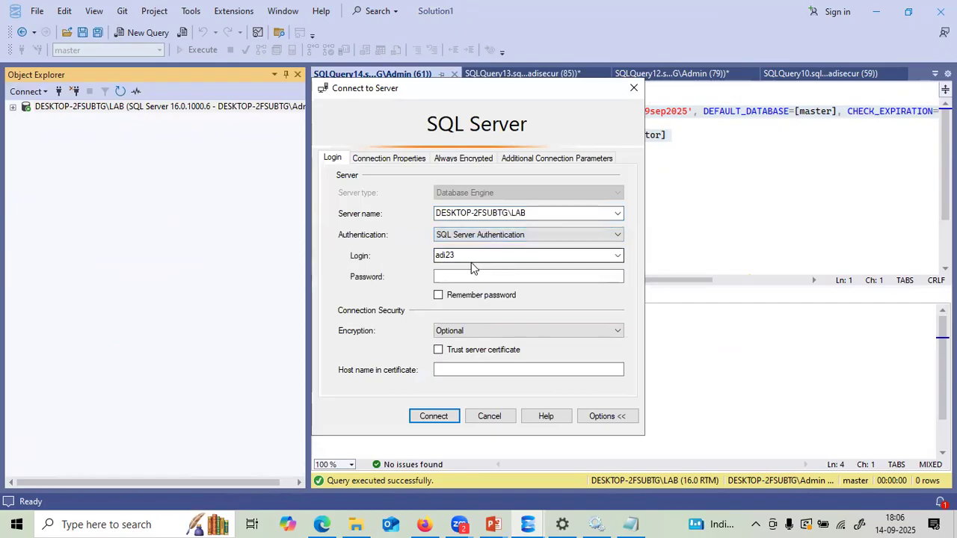
drag(470, 256, 430, 260)
text(mo)
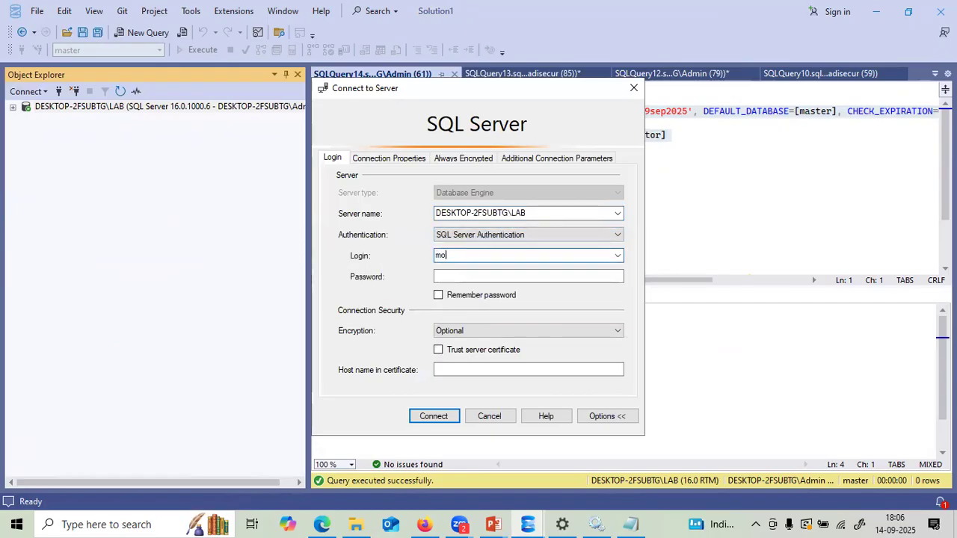
text(nitor)
click(438, 276)
key(ctrl+v)
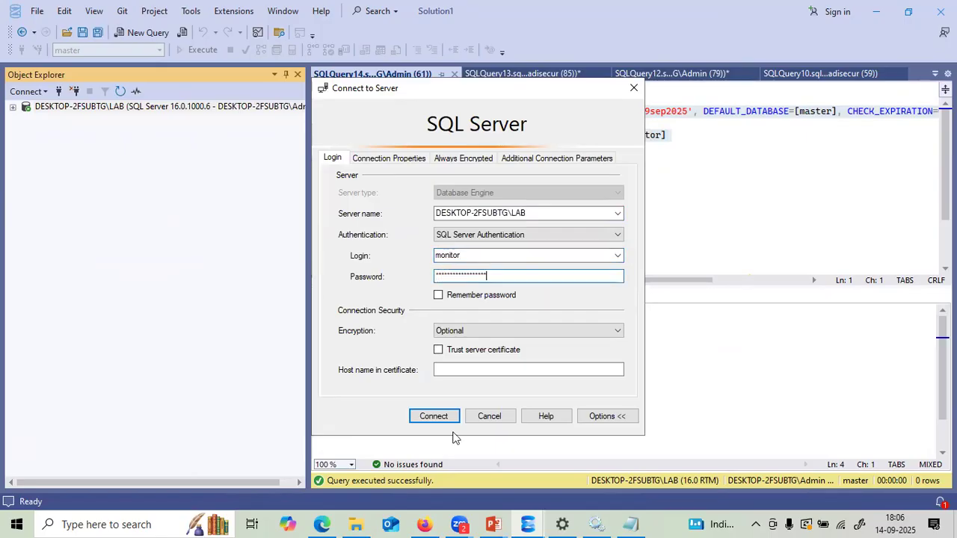
click(429, 417)
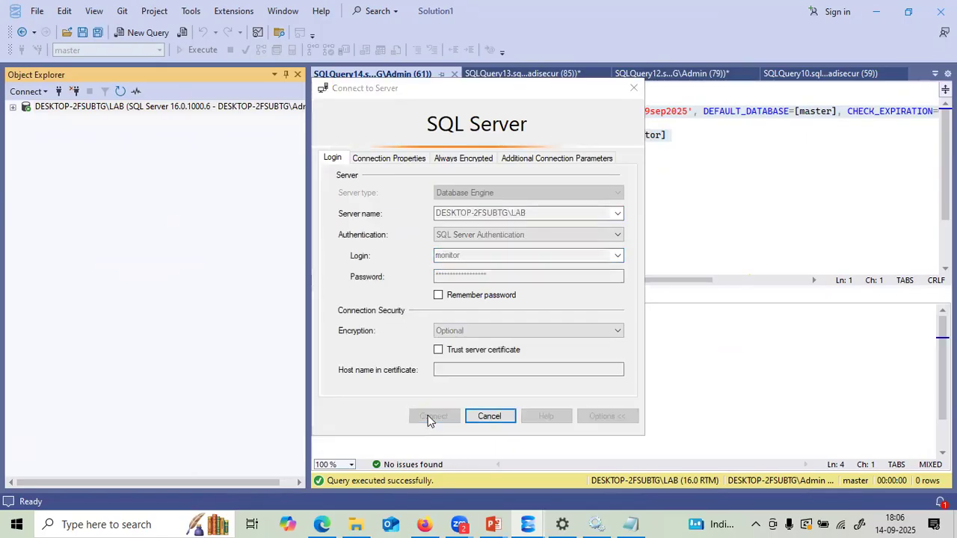
click(500, 77)
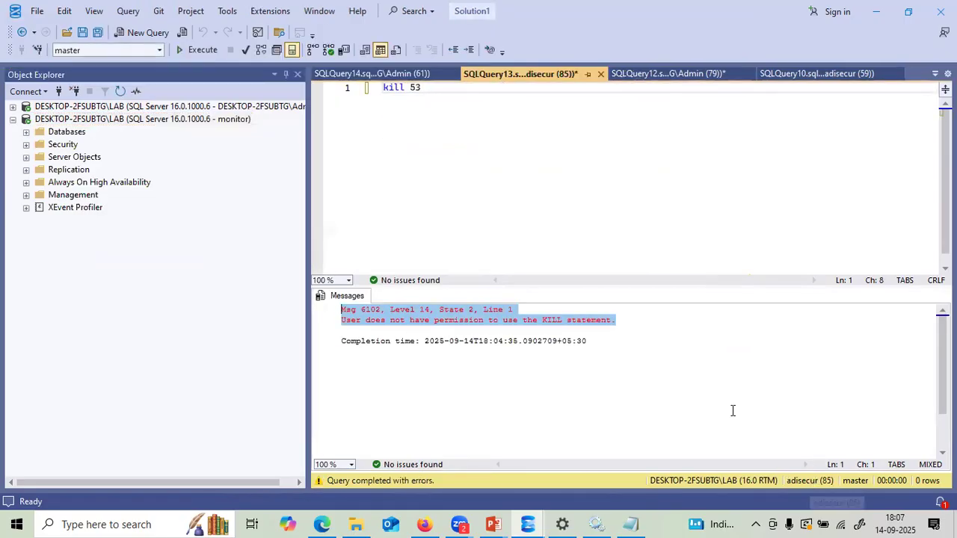
- Open a new query on the monitor connection and run kill 53
drag(423, 87, 382, 88)
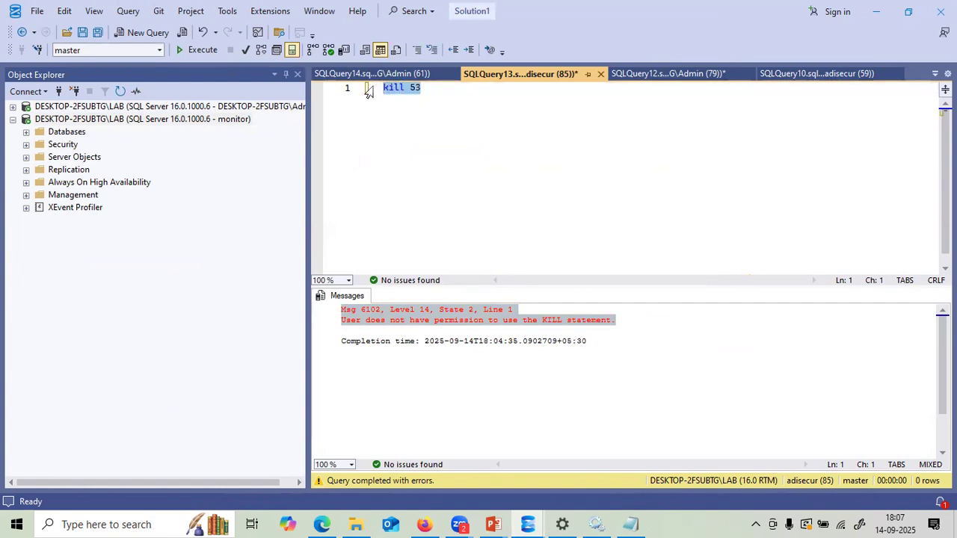
click(224, 122)
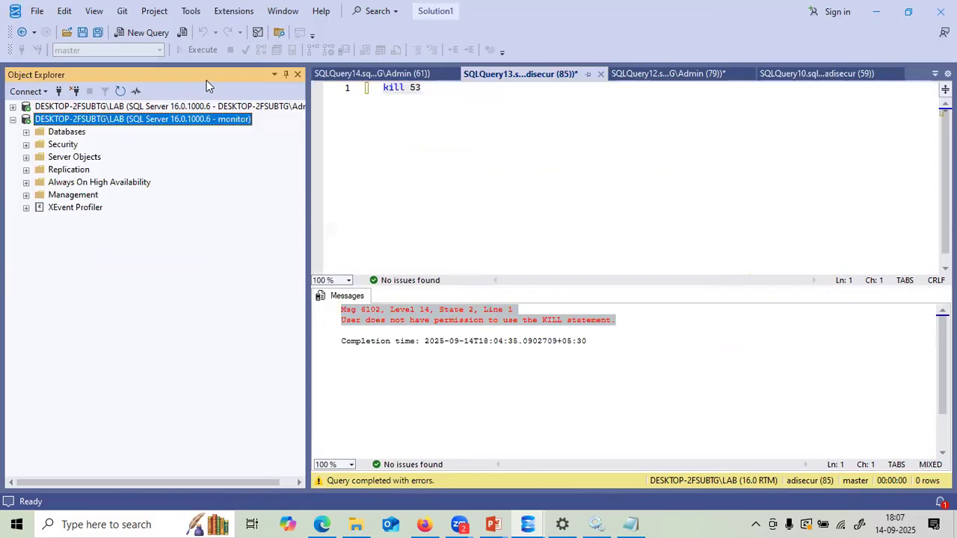
click(148, 32)
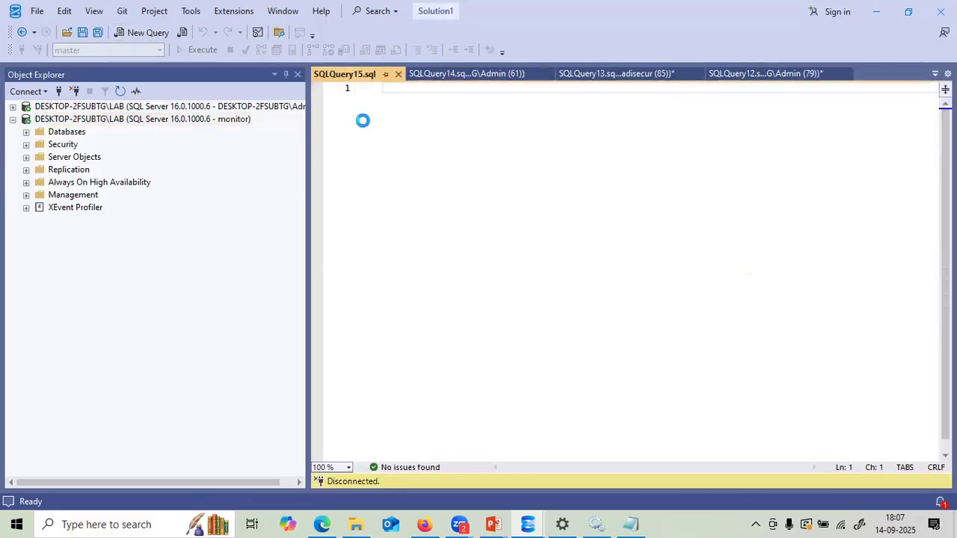
text(kill 53)
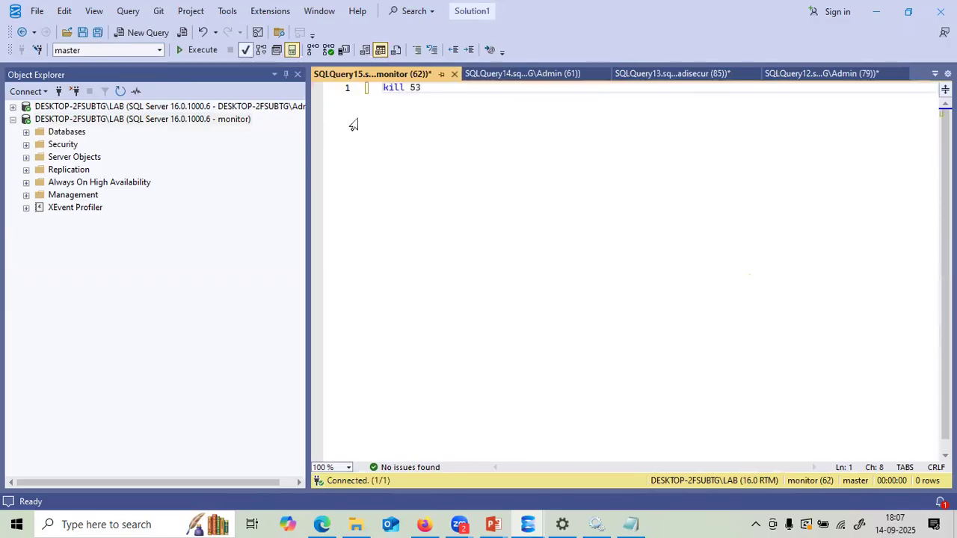
key(F5)
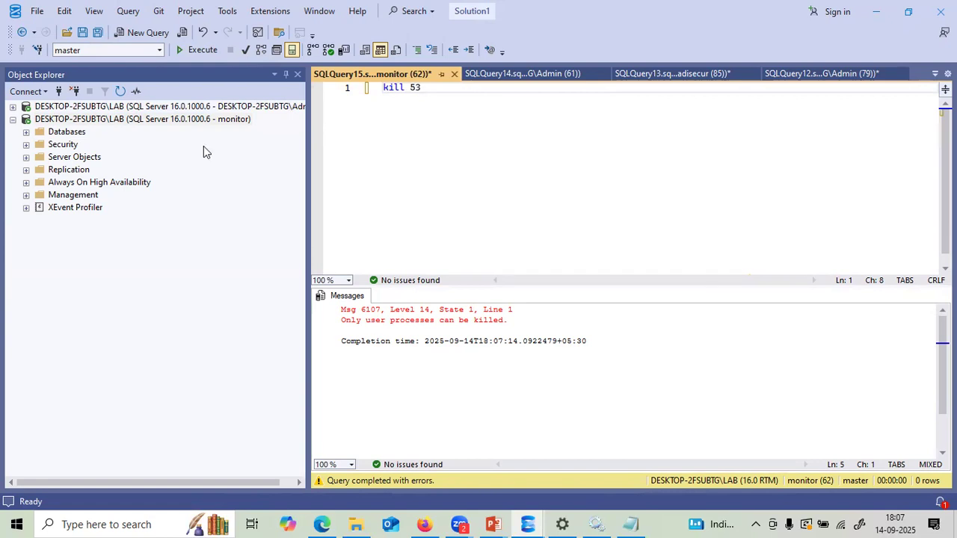
click(13, 107)
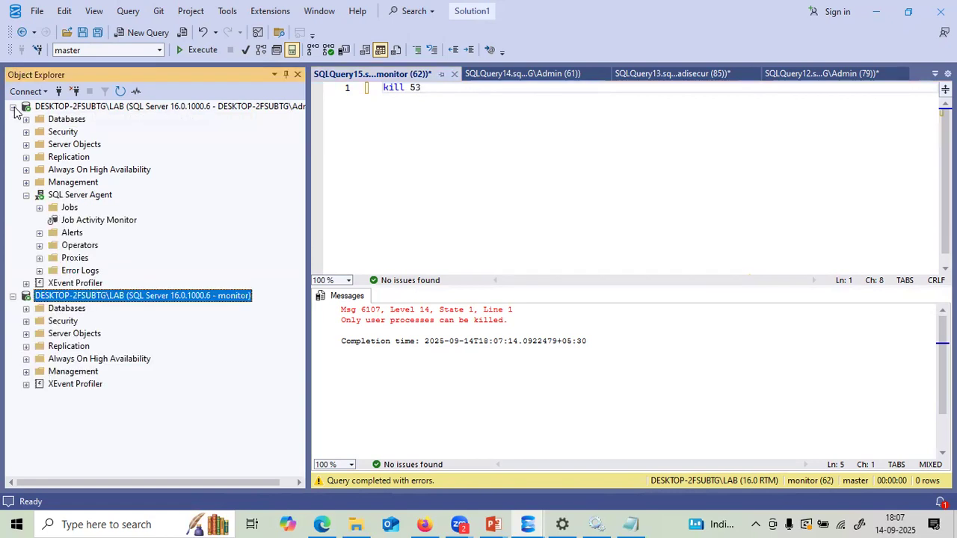
click(26, 132)
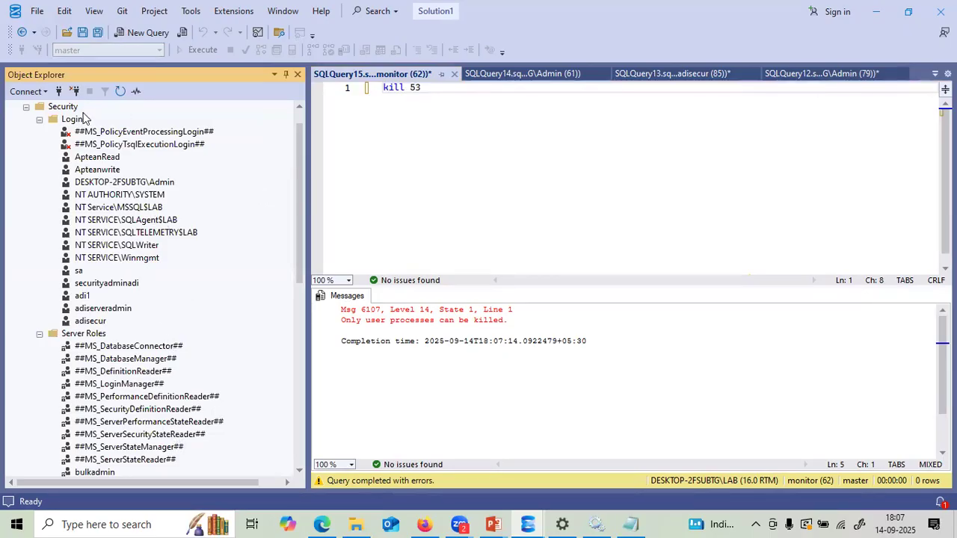
click(71, 108)
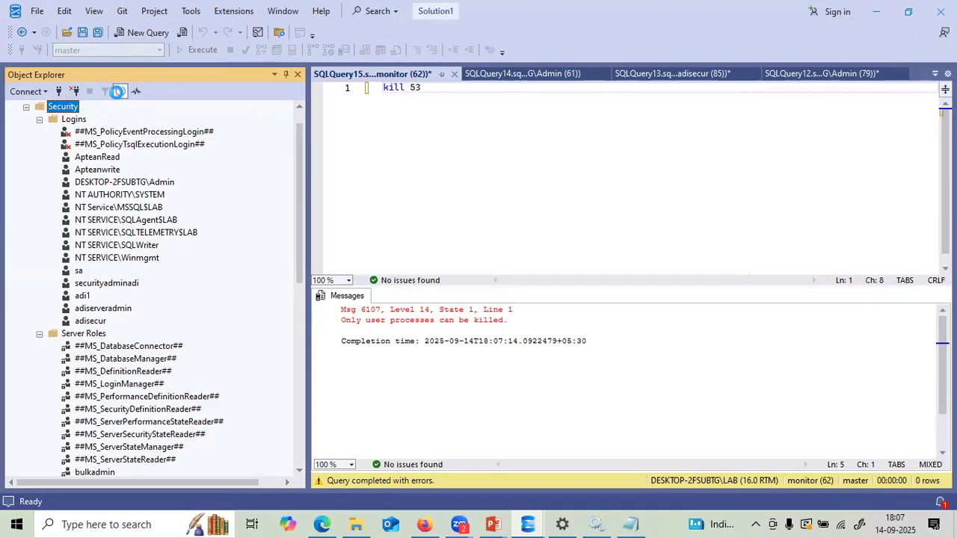
click(118, 91)
click(40, 146)
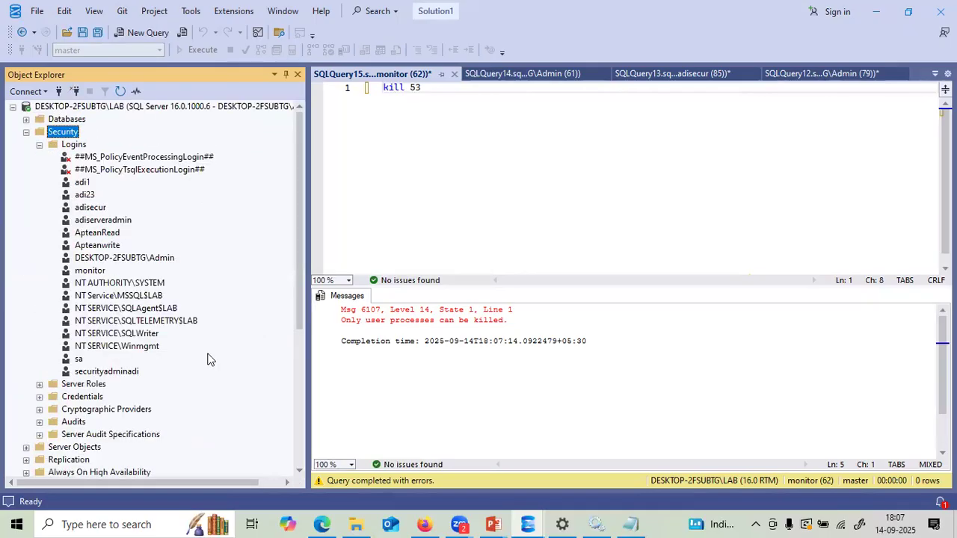
click(92, 270)
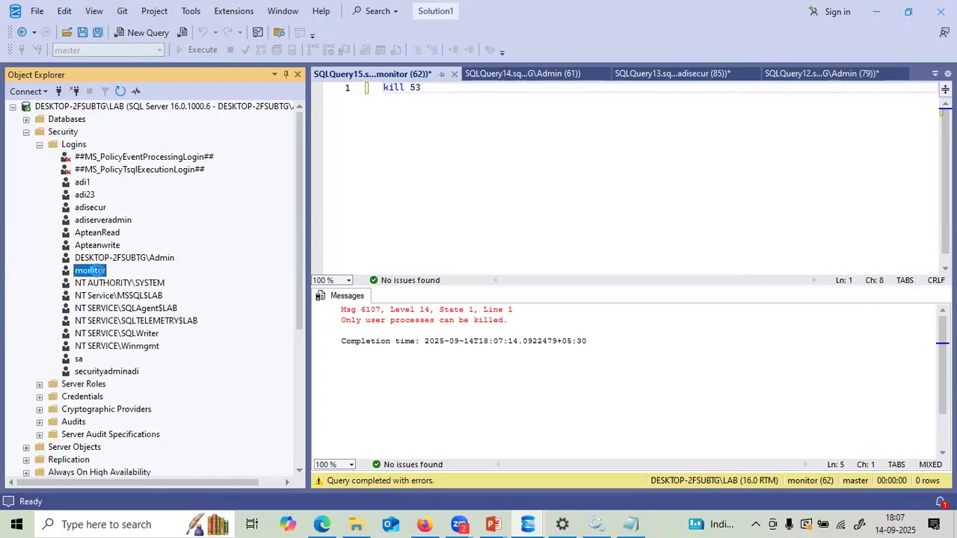
double_click(91, 271)
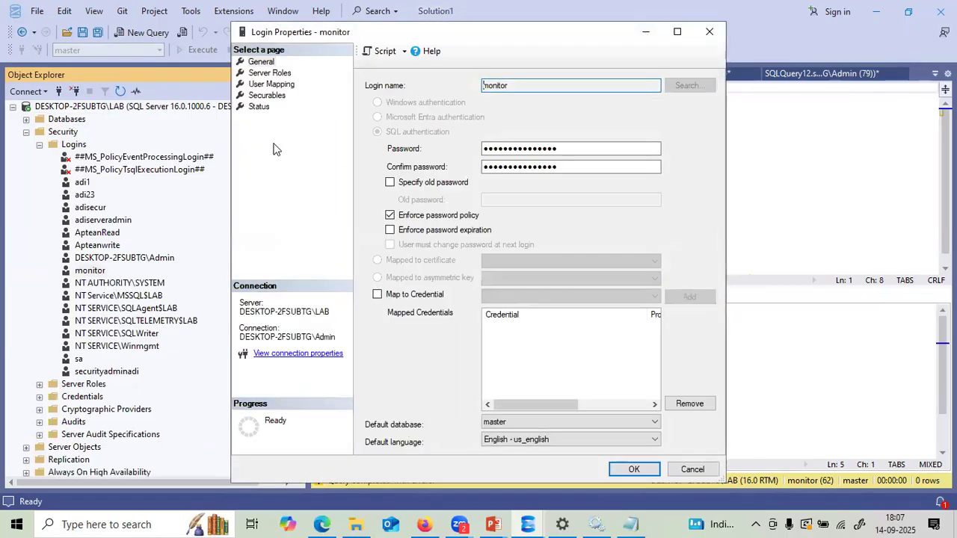
click(263, 74)
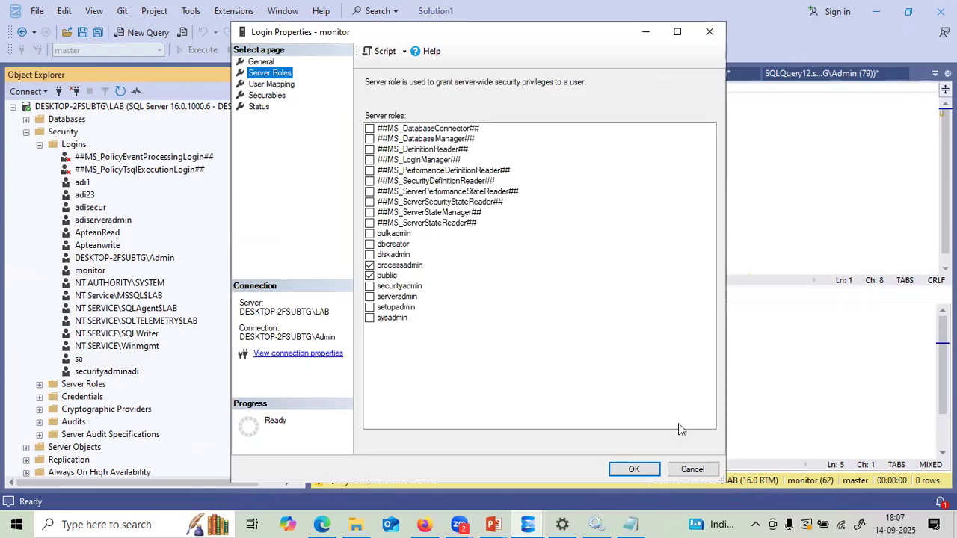
click(648, 469)
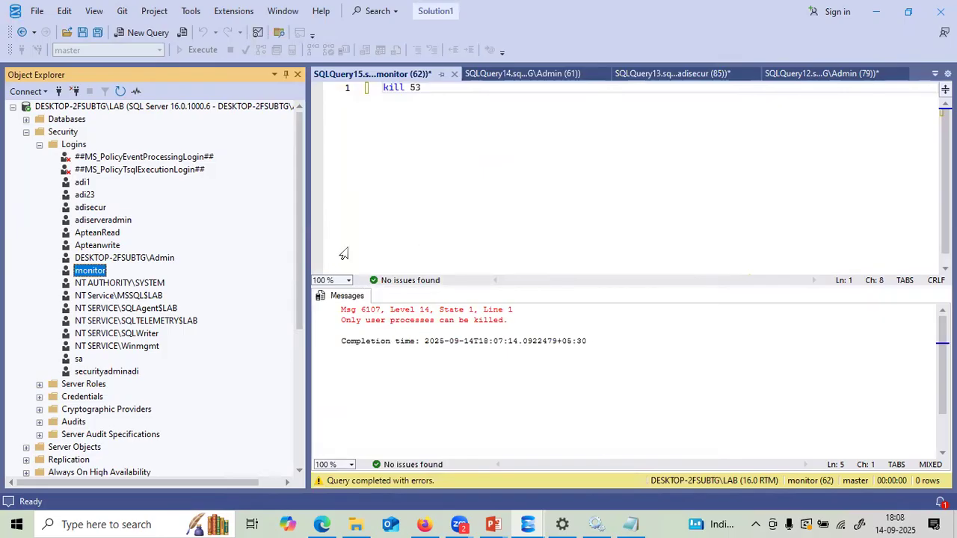
- Collapse the server trees and find spid 80 in the sysprocesses results
click(26, 132)
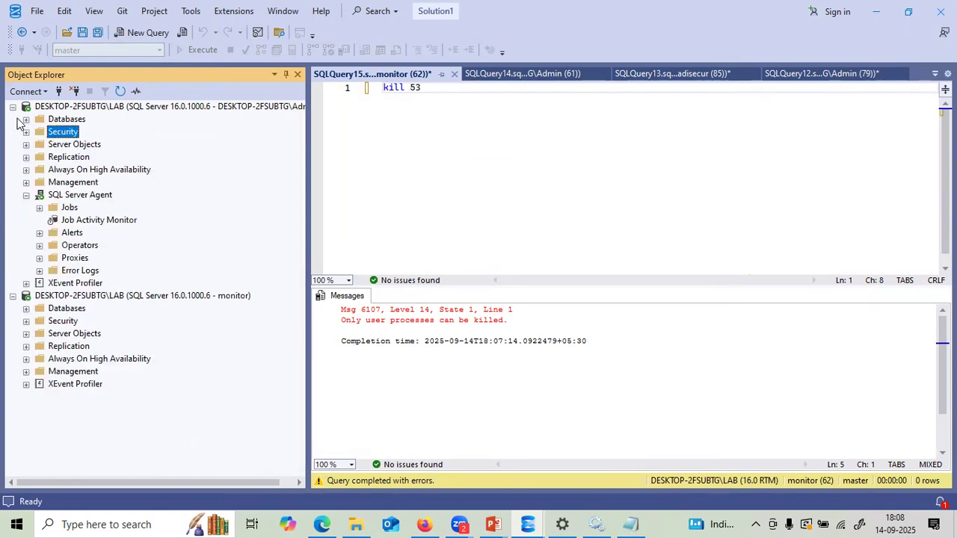
click(13, 107)
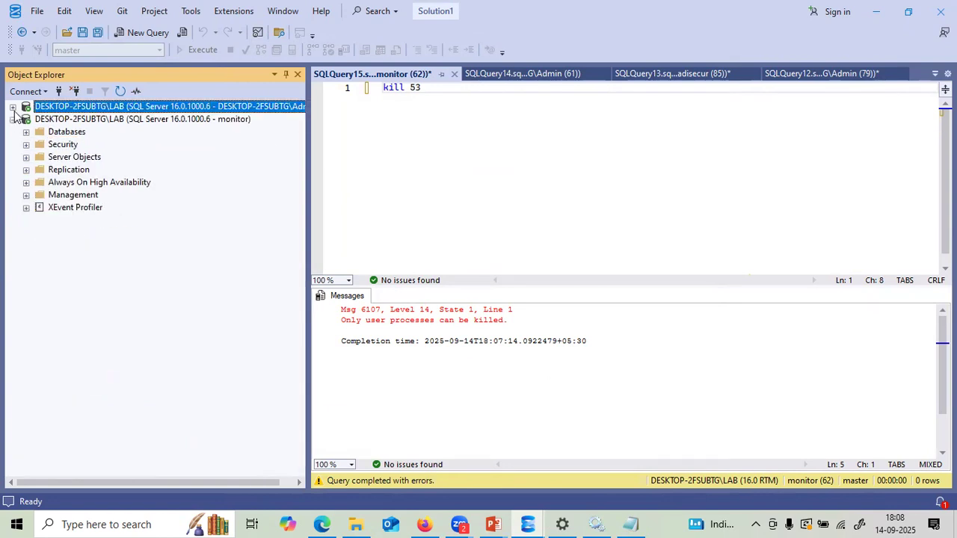
click(526, 77)
click(645, 76)
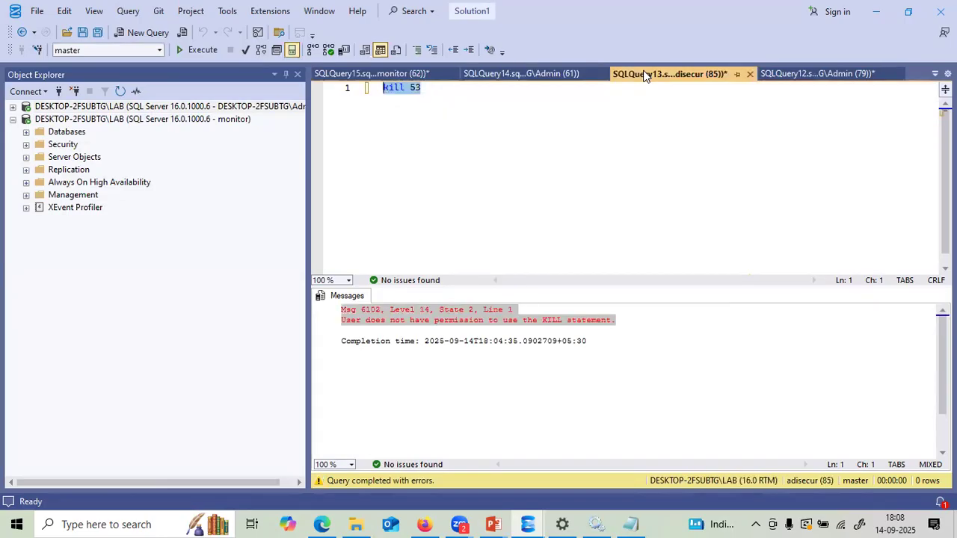
click(778, 76)
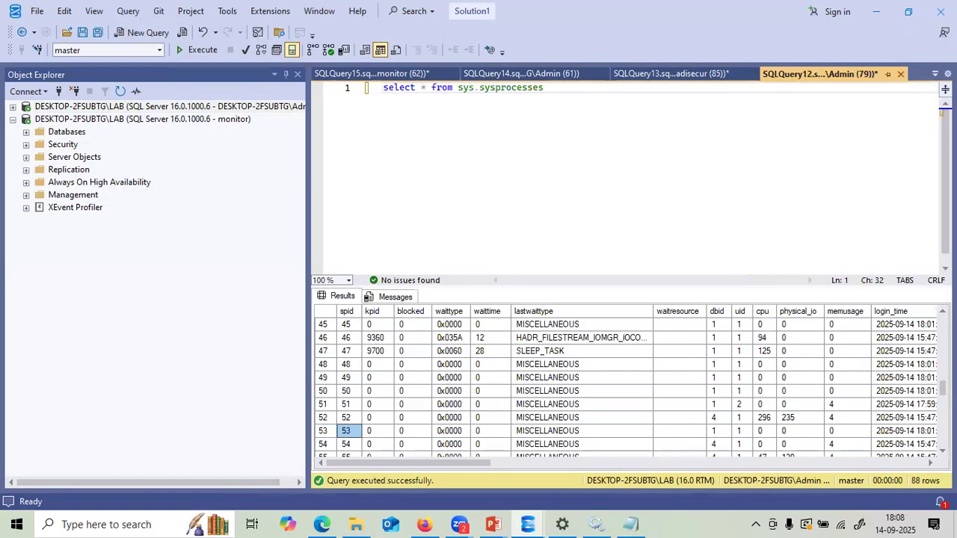
scroll(635, 436, down, 9)
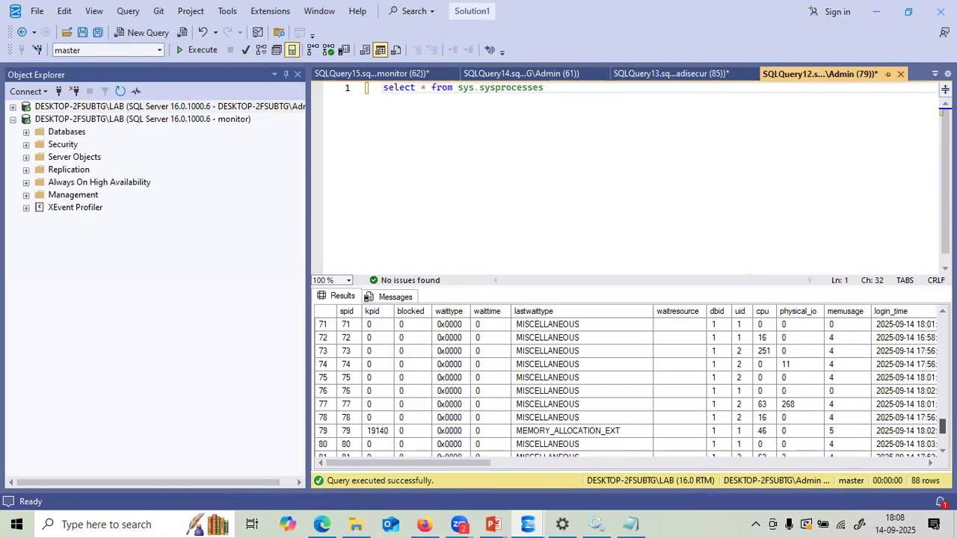
click(368, 445)
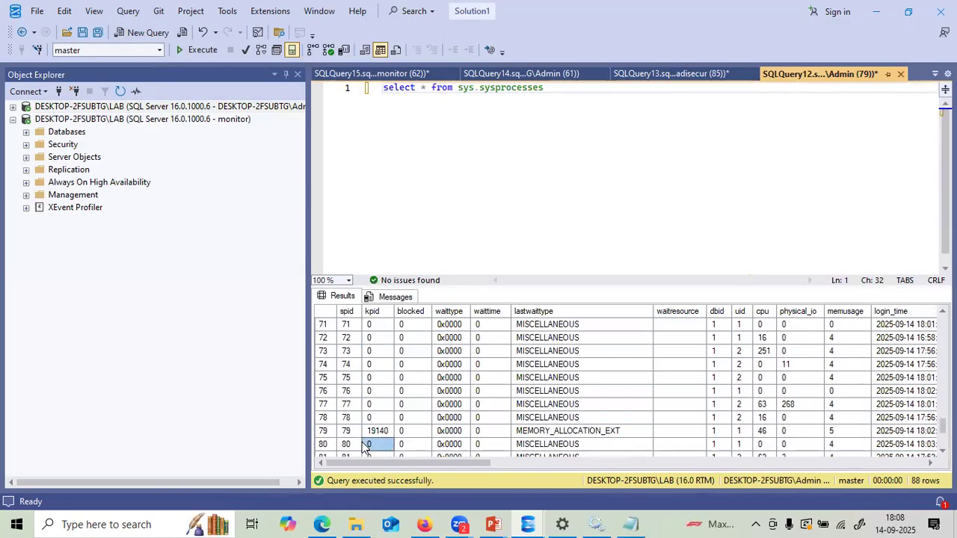
click(348, 445)
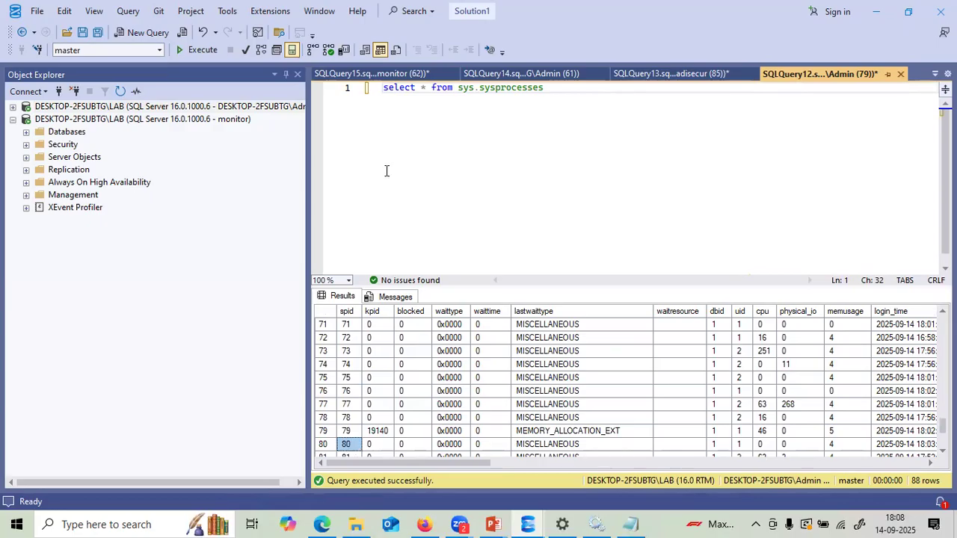
- In the monitor login's script, change kill 53 to kill 80 and run it
click(372, 74)
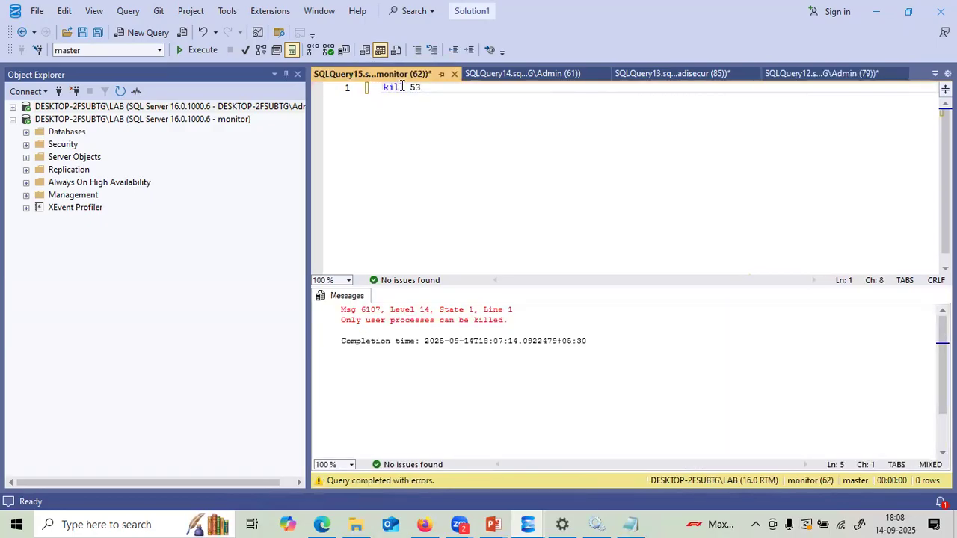
drag(422, 87, 322, 87)
text(80)
key(F5)
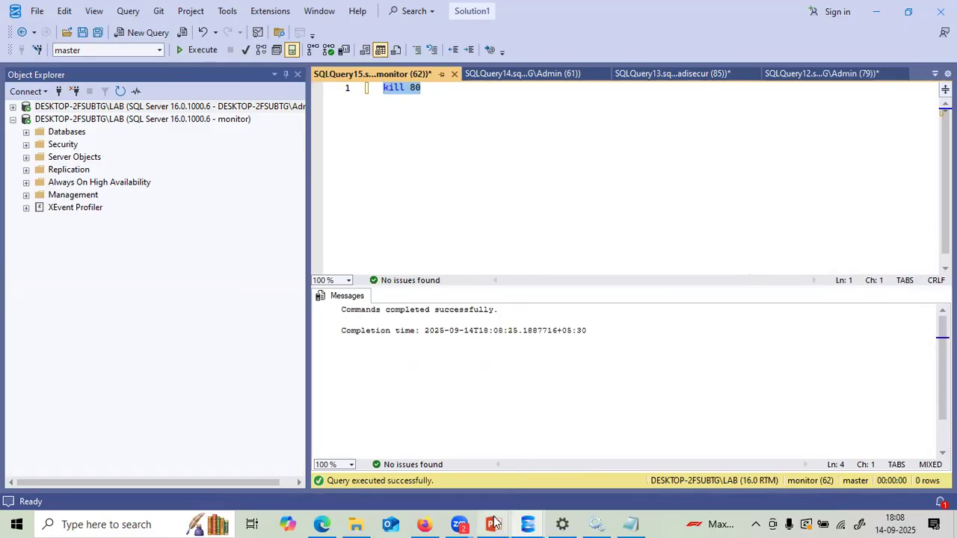
mouse_move(494, 522)
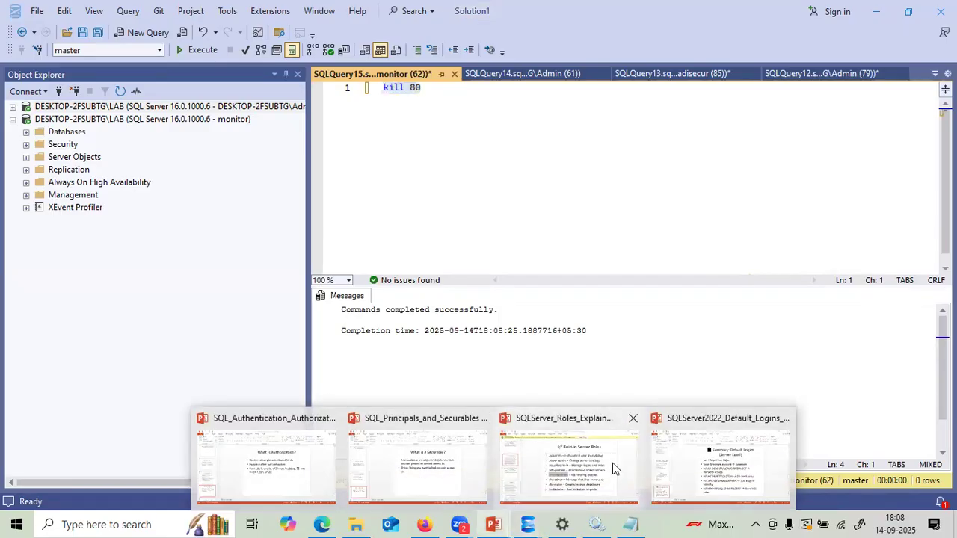
click(613, 463)
click(451, 277)
drag(451, 276, 340, 286)
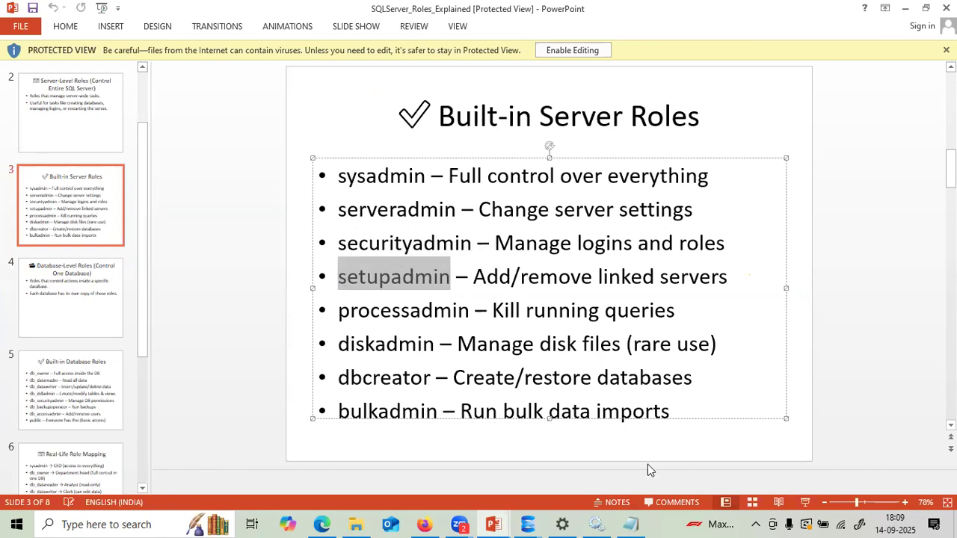
click(528, 523)
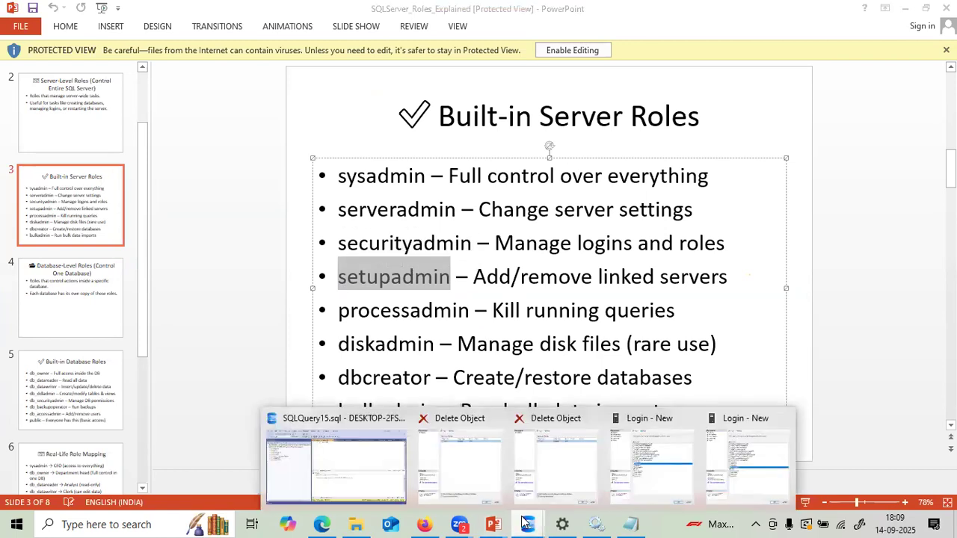
click(395, 443)
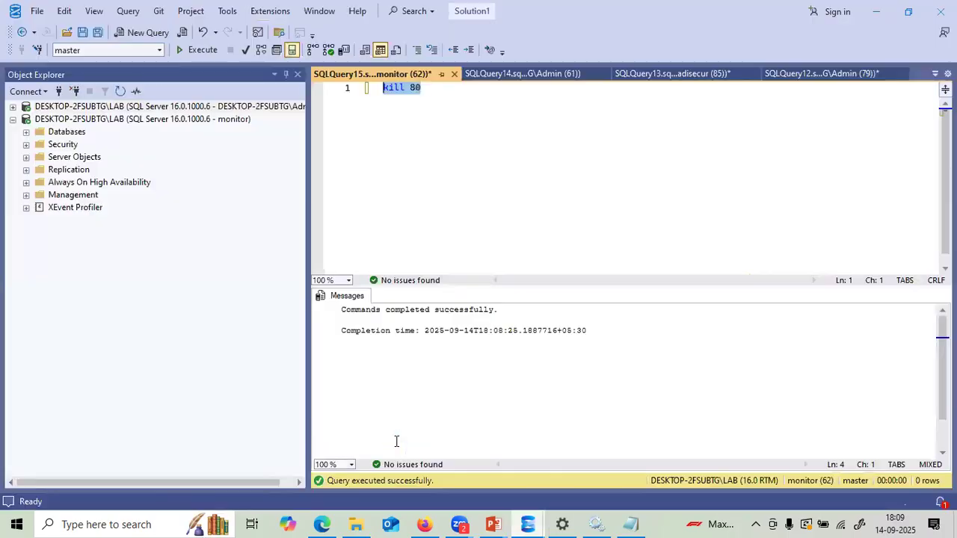
- Disconnect the monitor server connection from Object Explorer
click(13, 118)
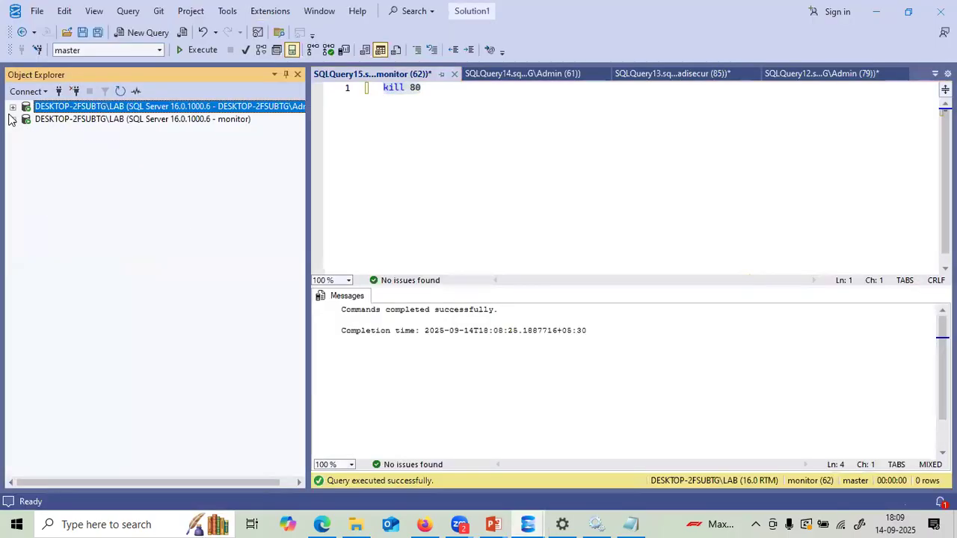
click(51, 120)
click(74, 93)
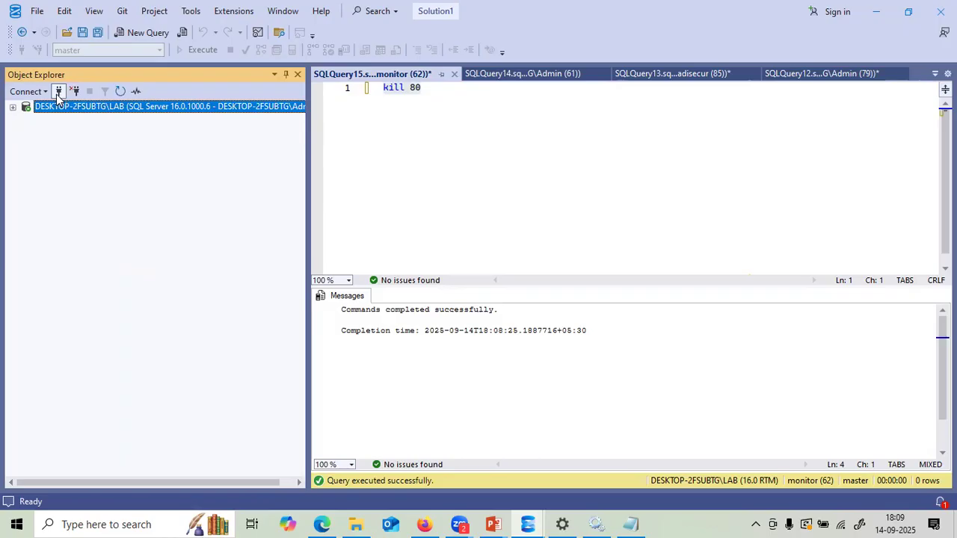
- Connect to the DESKTOP-2FSUBTG default instance, then expand the DESKTOP-2FSUBTG\LAB server's folders
click(26, 91)
click(44, 109)
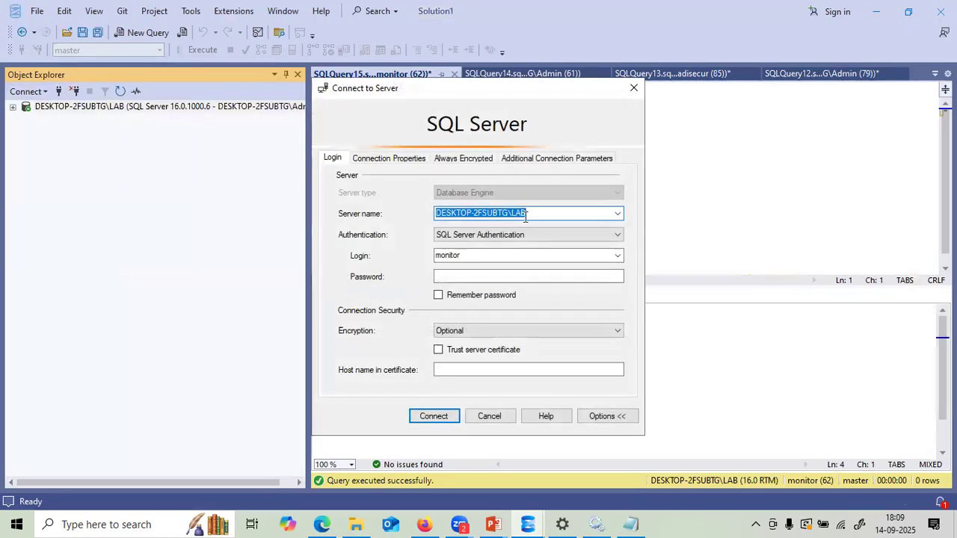
click(617, 213)
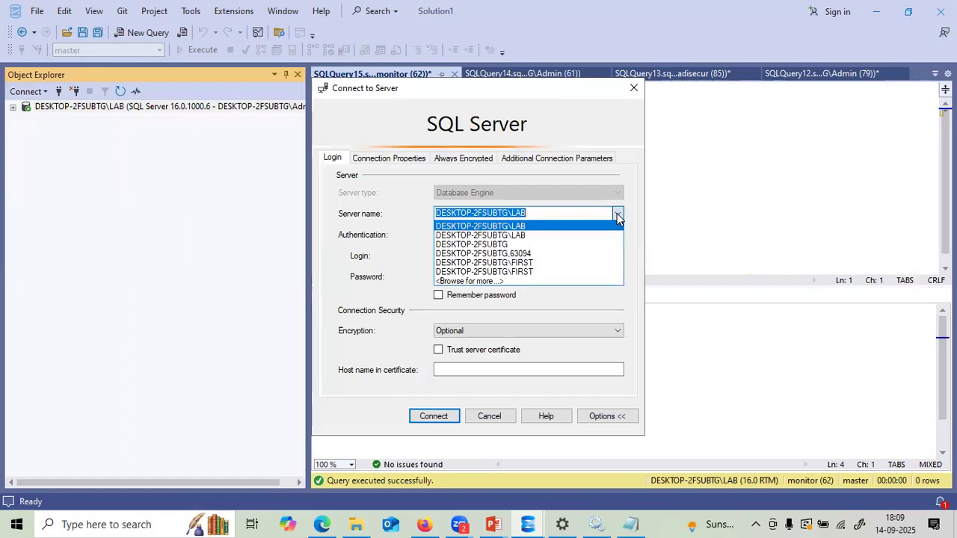
click(521, 245)
click(430, 419)
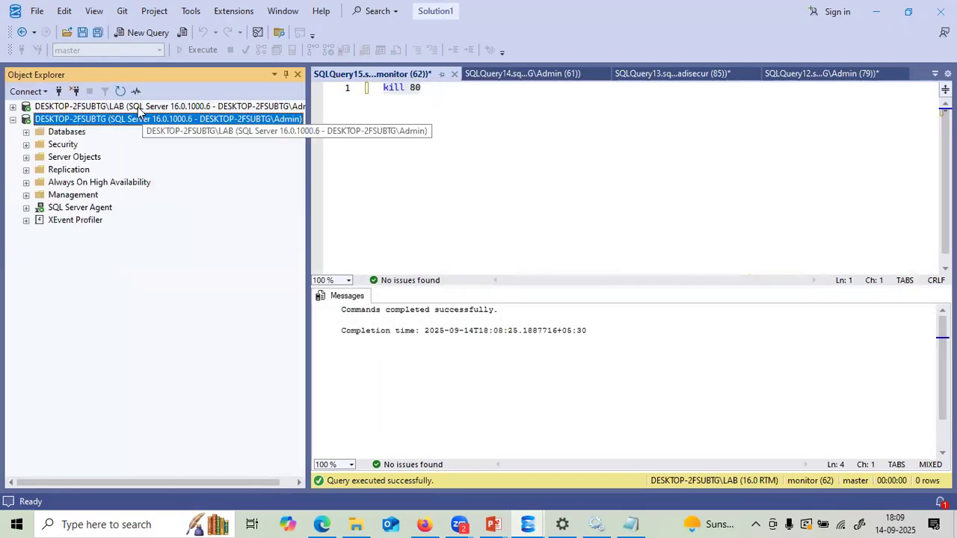
click(139, 109)
click(134, 123)
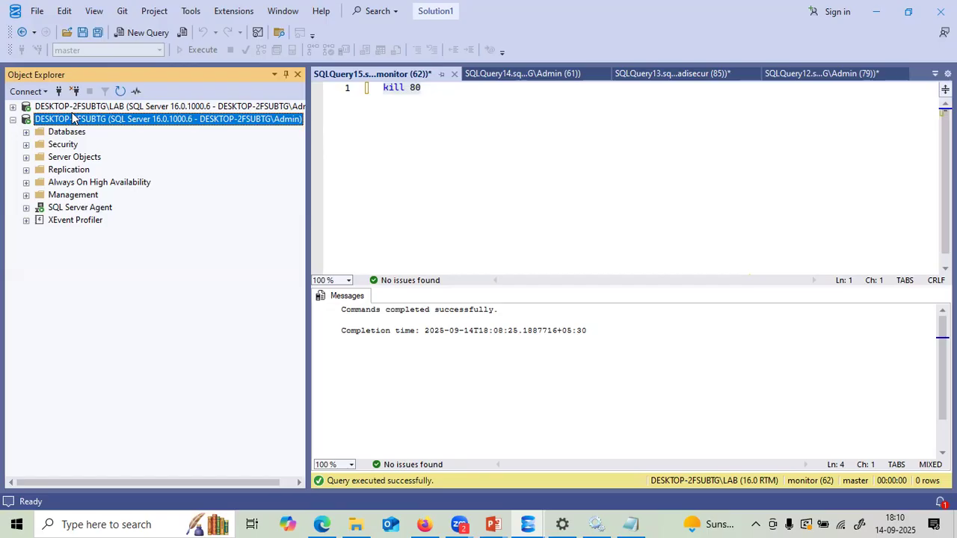
click(13, 119)
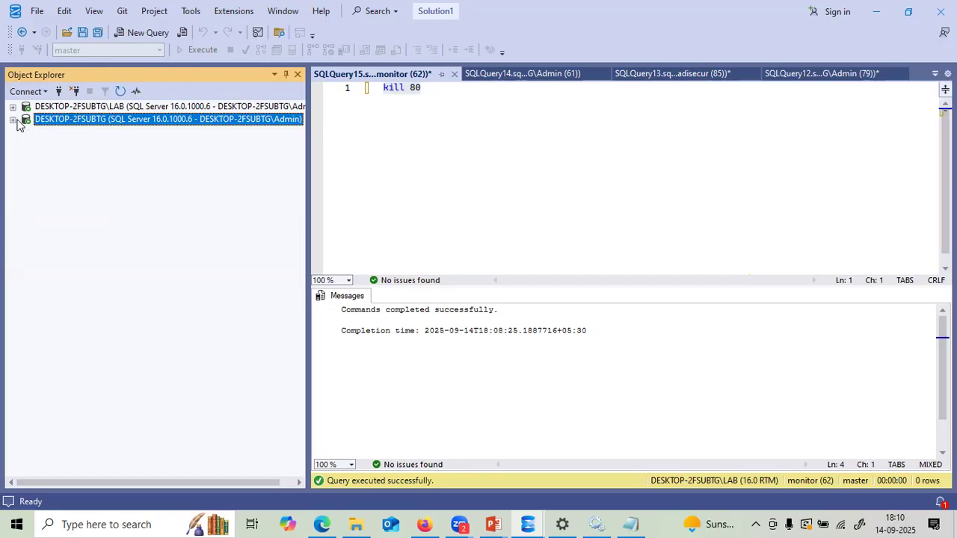
click(13, 107)
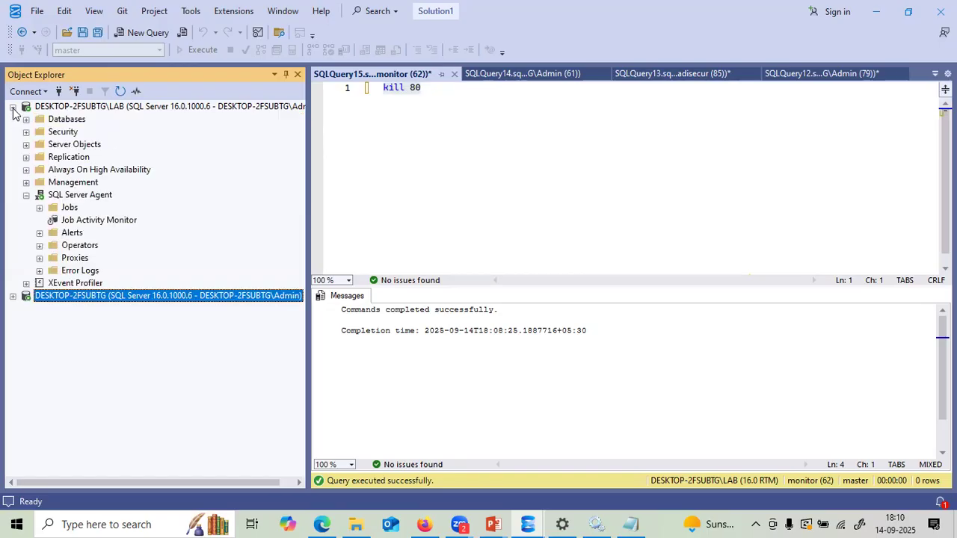
- Open New Linked Server under Server Objects > Linked Servers, view Security, then cancel and collapse LAB
click(26, 145)
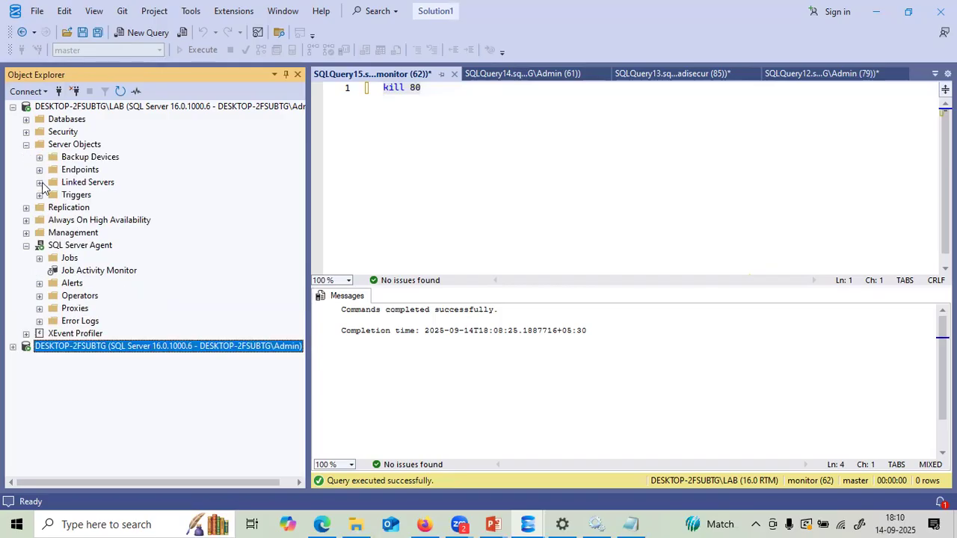
click(39, 183)
click(70, 185)
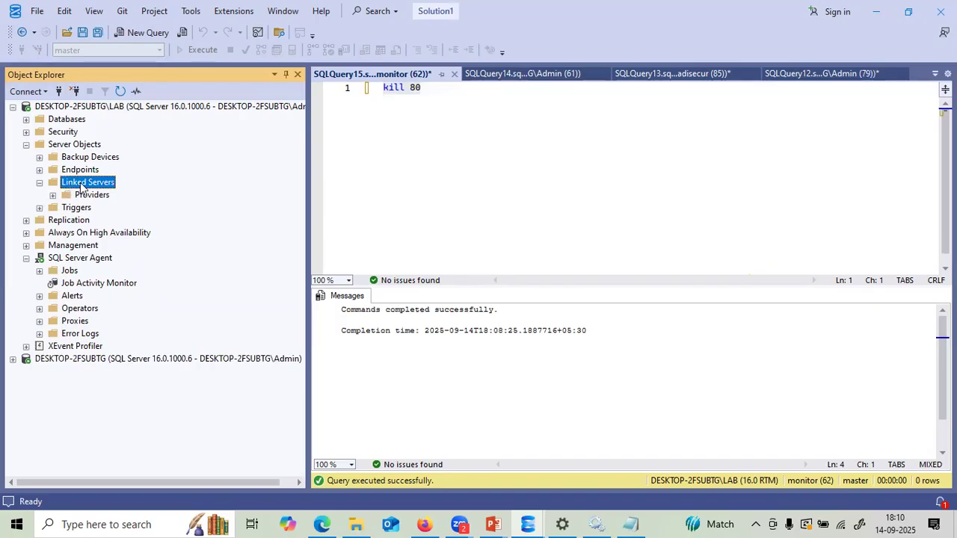
right_click(83, 187)
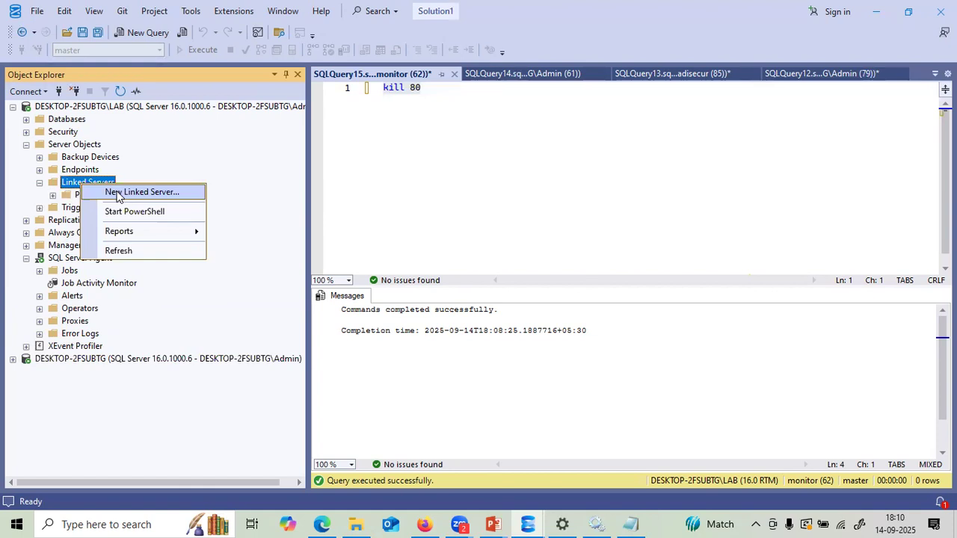
click(116, 192)
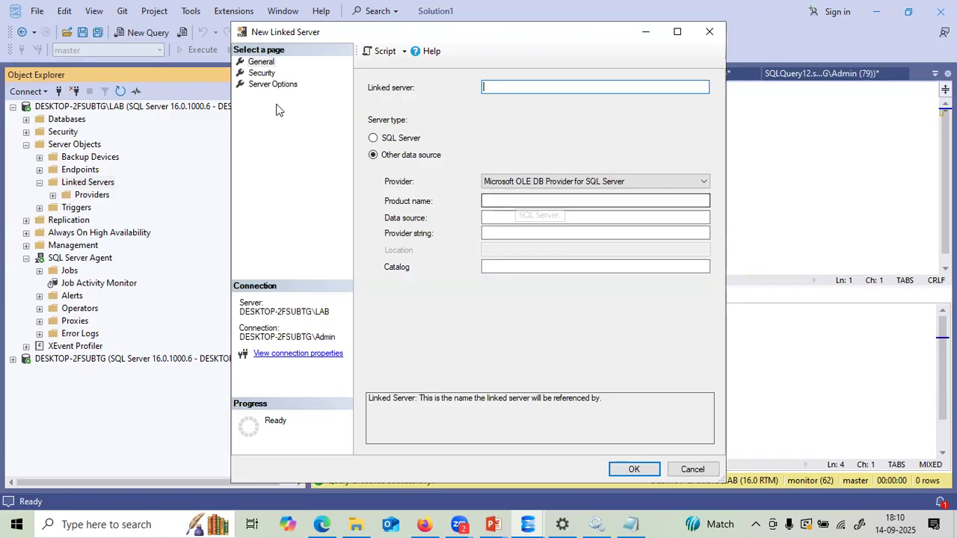
click(262, 74)
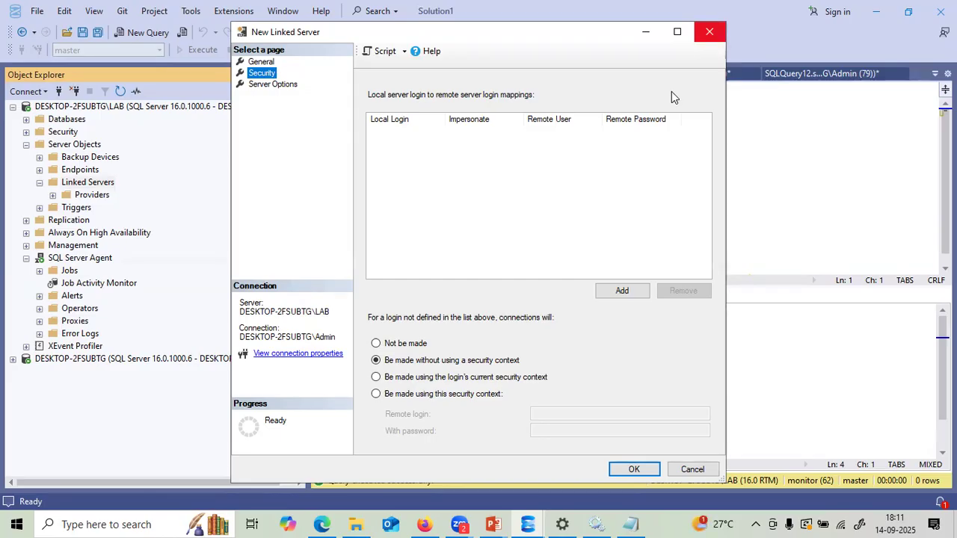
key(Escape)
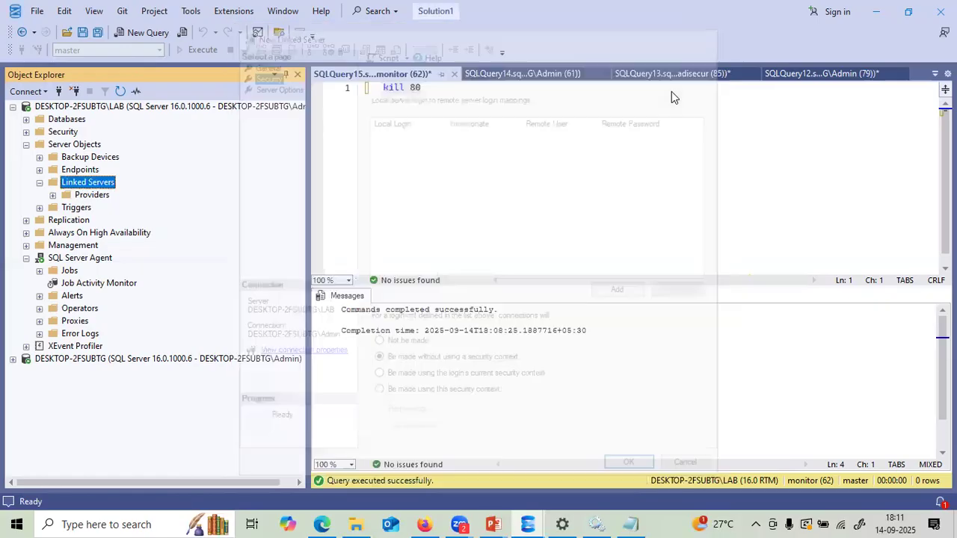
double_click(26, 108)
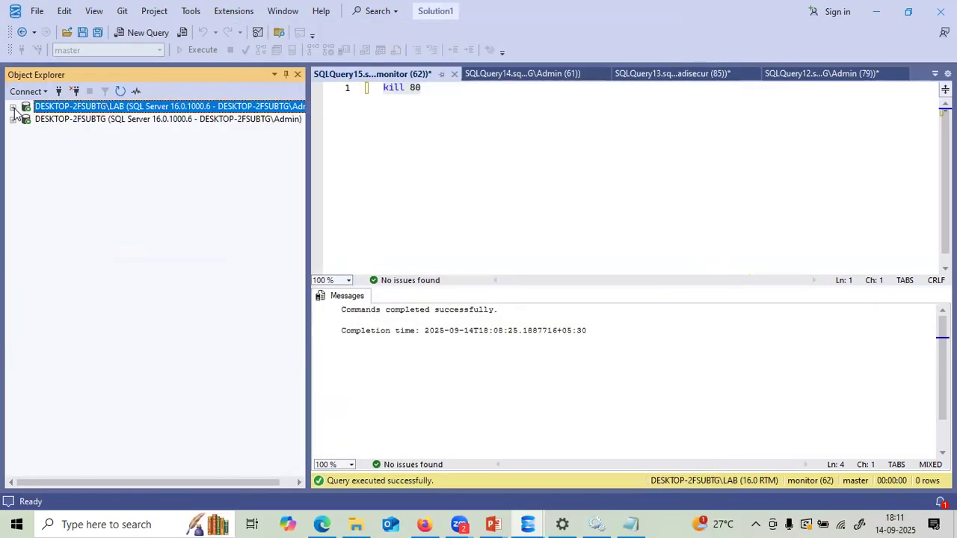
click(490, 521)
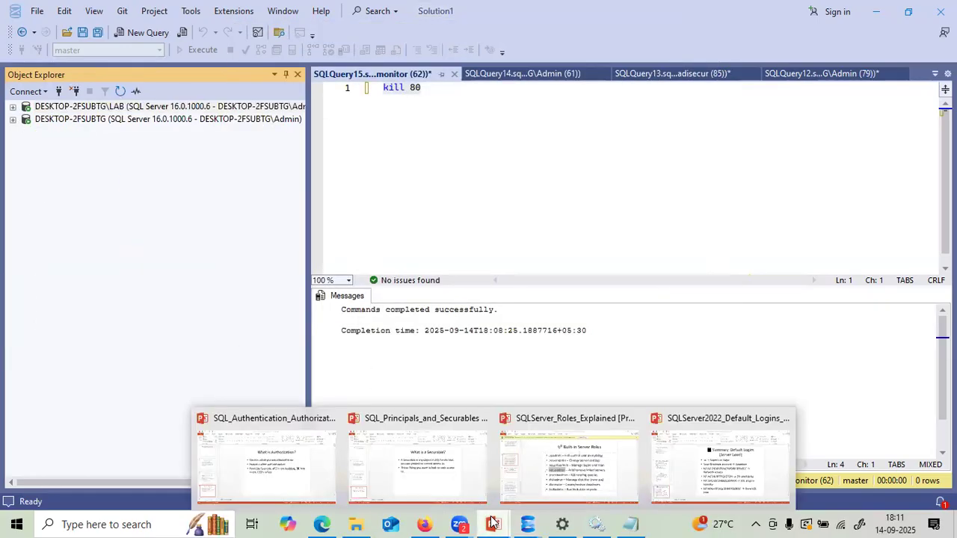
- Highlight diskadmin and dbcreator on the SQLServer_Roles_Explained slide, then return to Management Studio
click(526, 471)
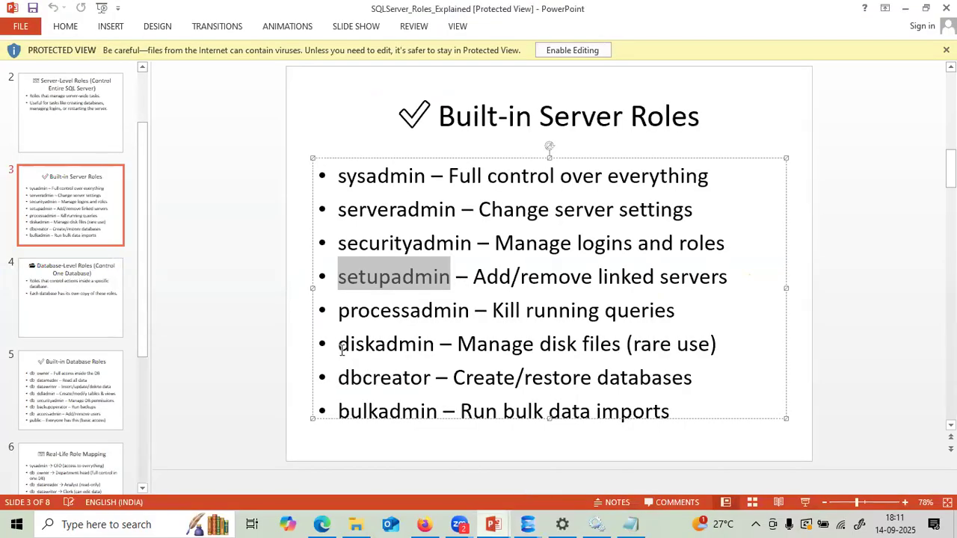
drag(339, 343, 436, 347)
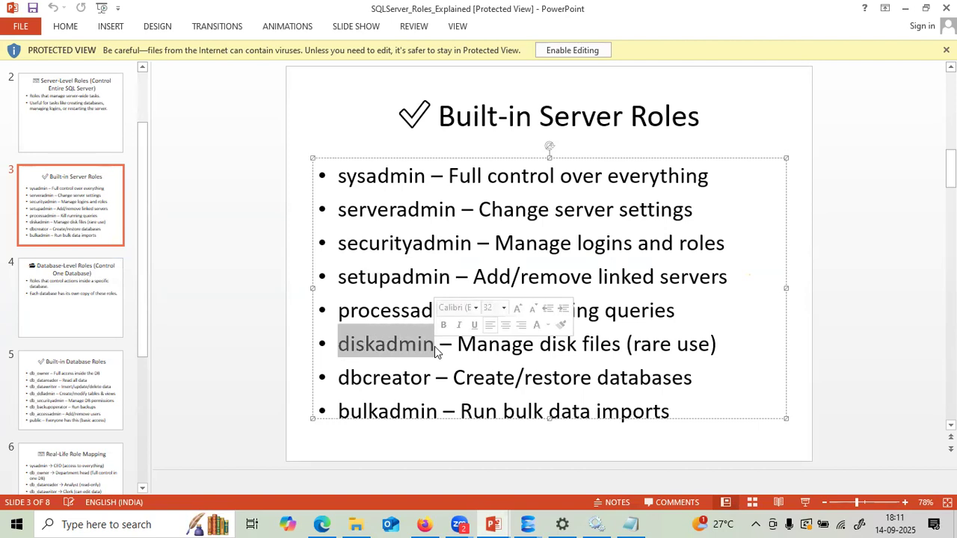
click(435, 346)
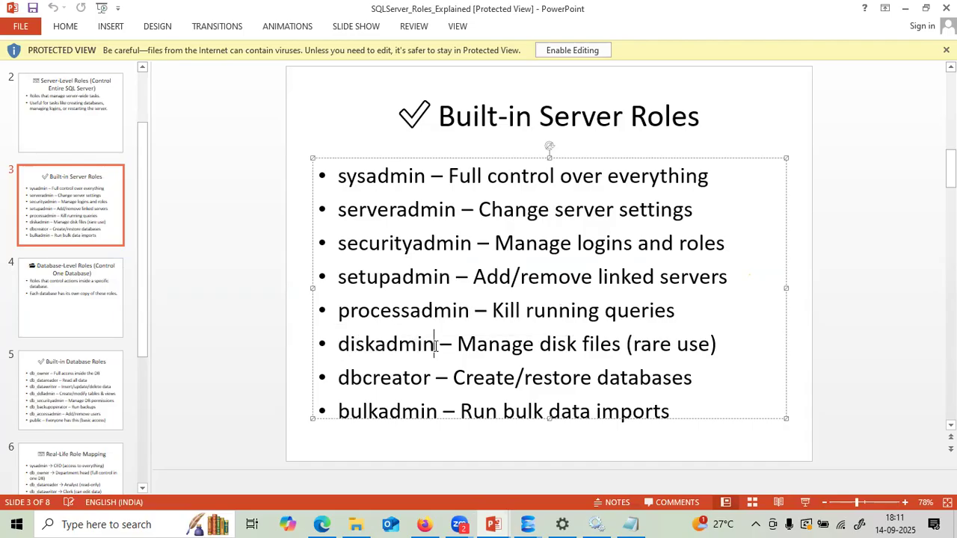
drag(434, 346, 337, 342)
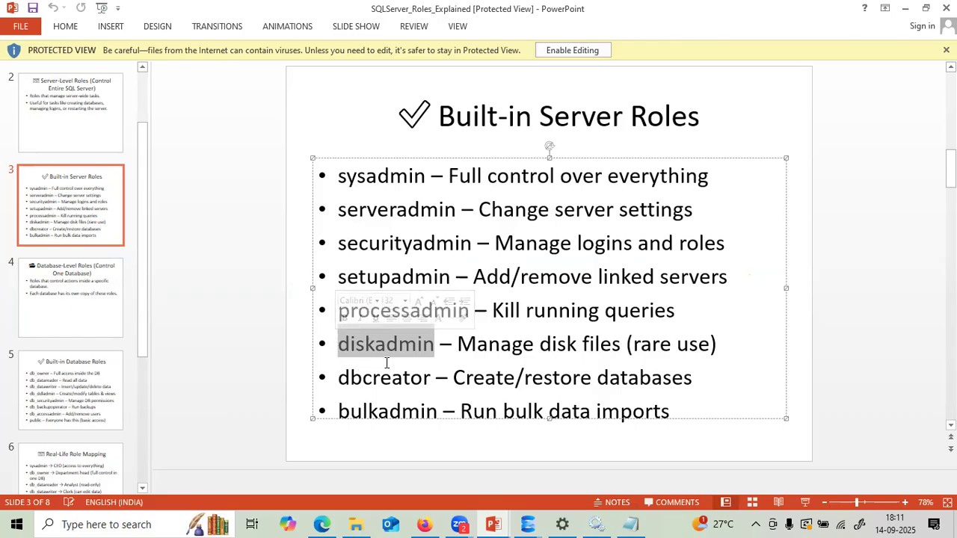
click(431, 378)
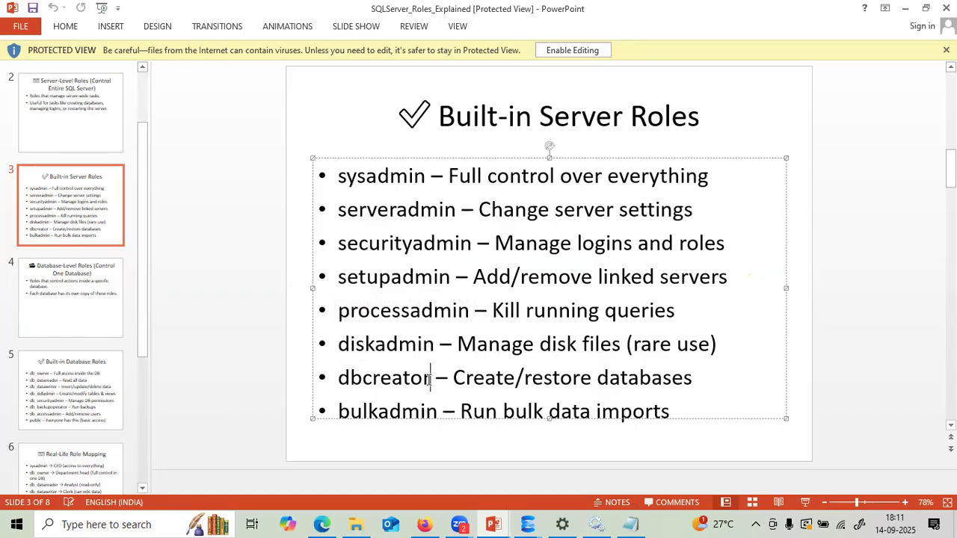
drag(426, 378, 356, 377)
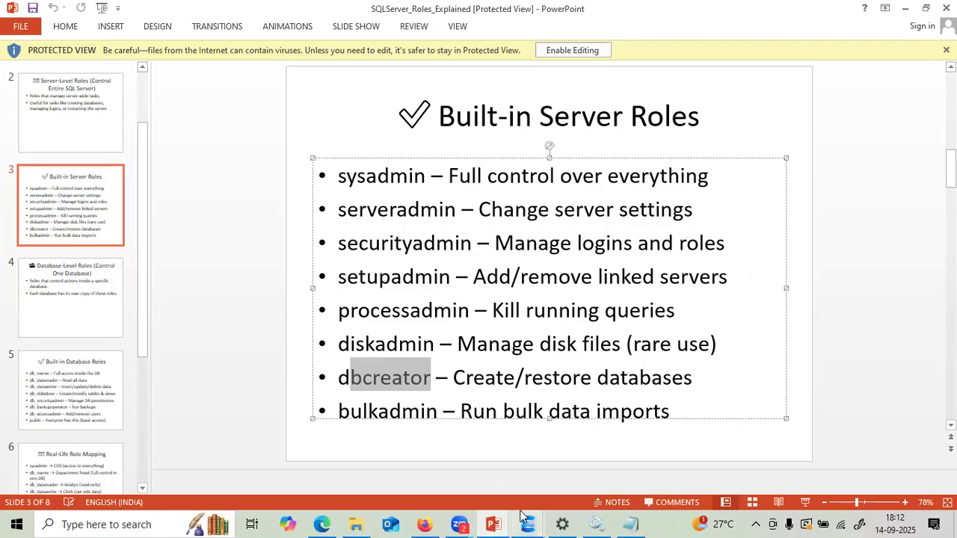
mouse_move(524, 516)
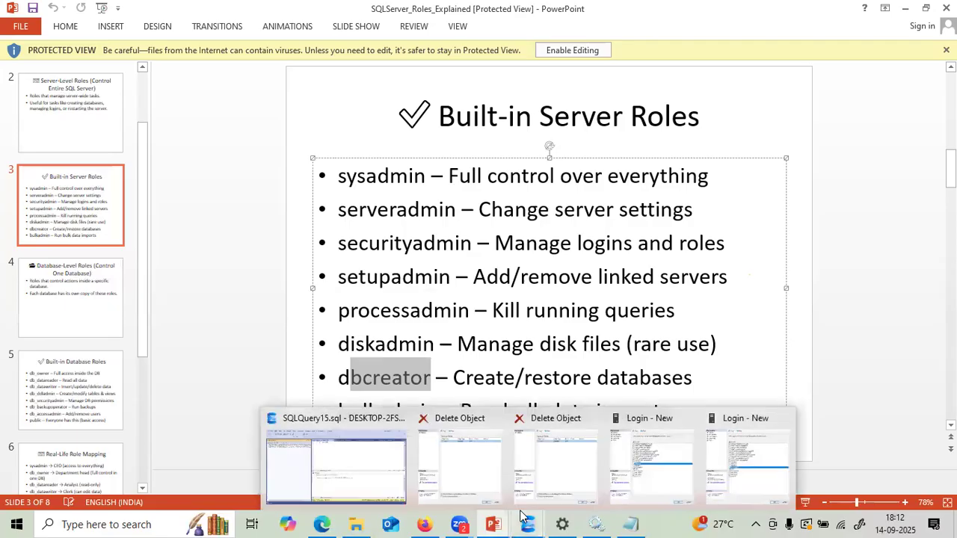
click(346, 452)
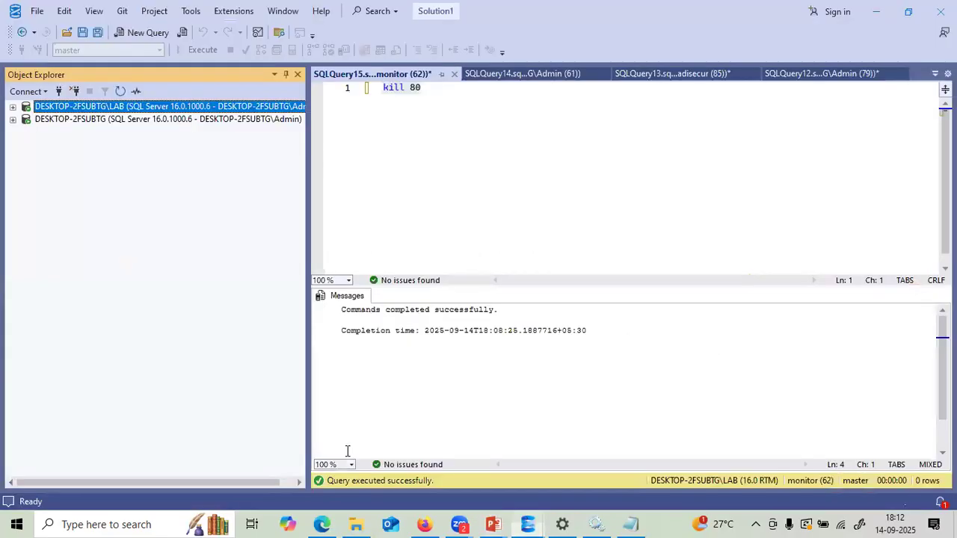
- Disconnect the second server and start a new login under the LAB server's Logins
click(66, 119)
click(75, 91)
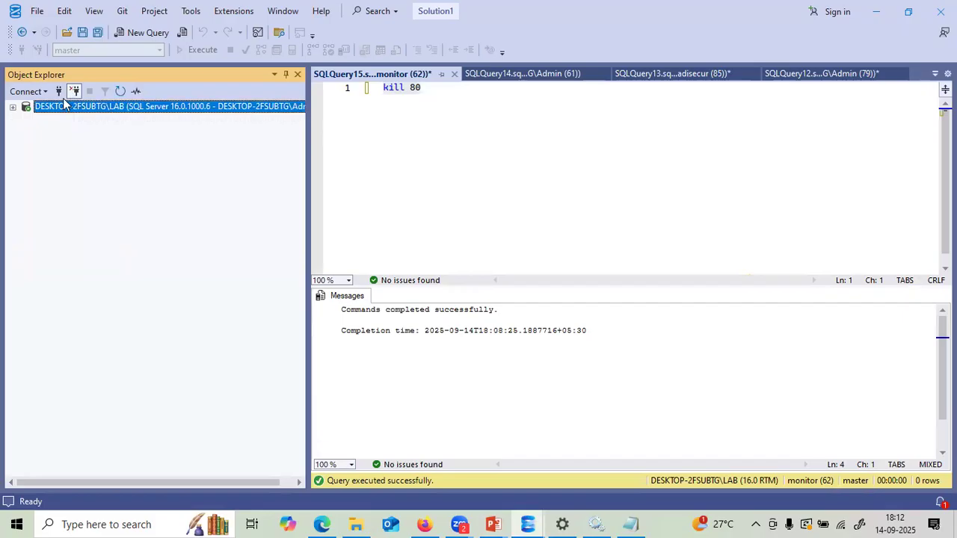
click(13, 107)
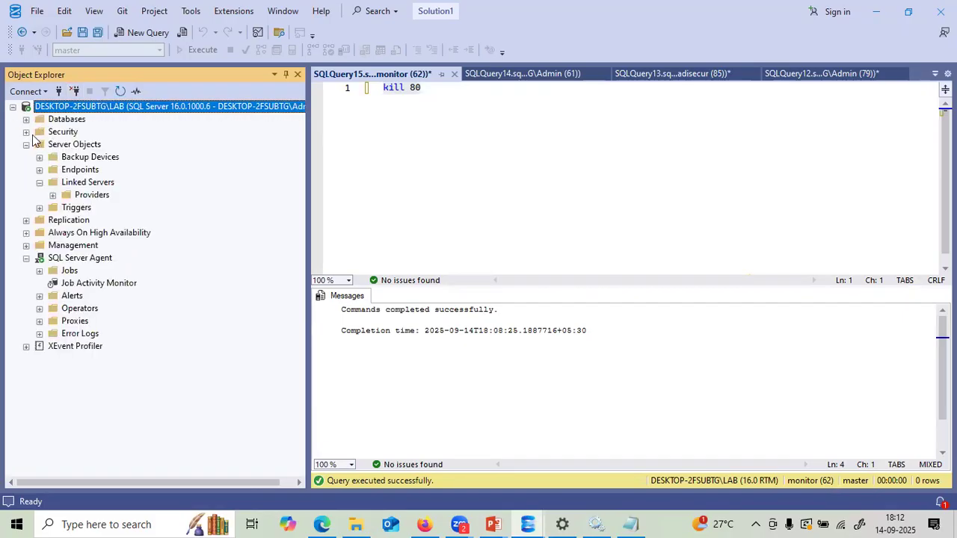
click(26, 131)
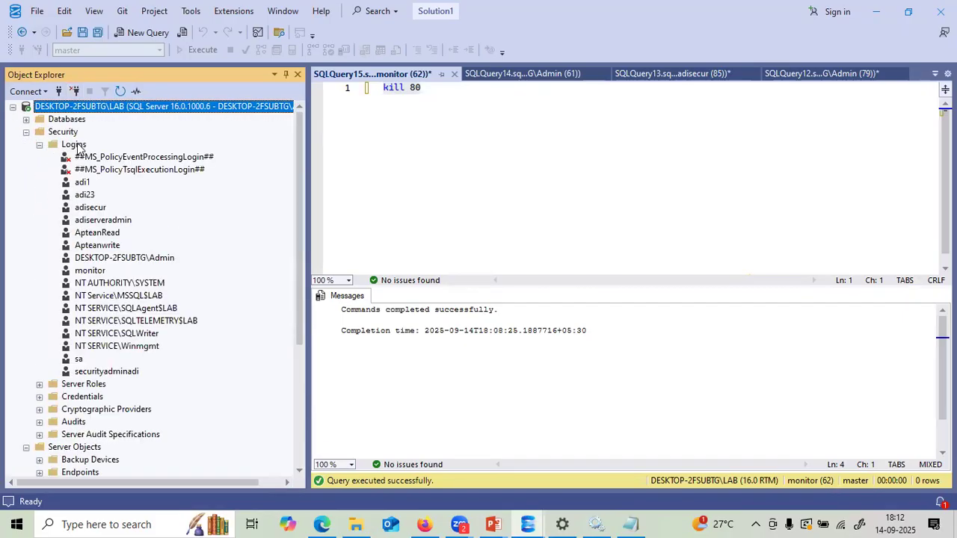
right_click(78, 149)
click(112, 152)
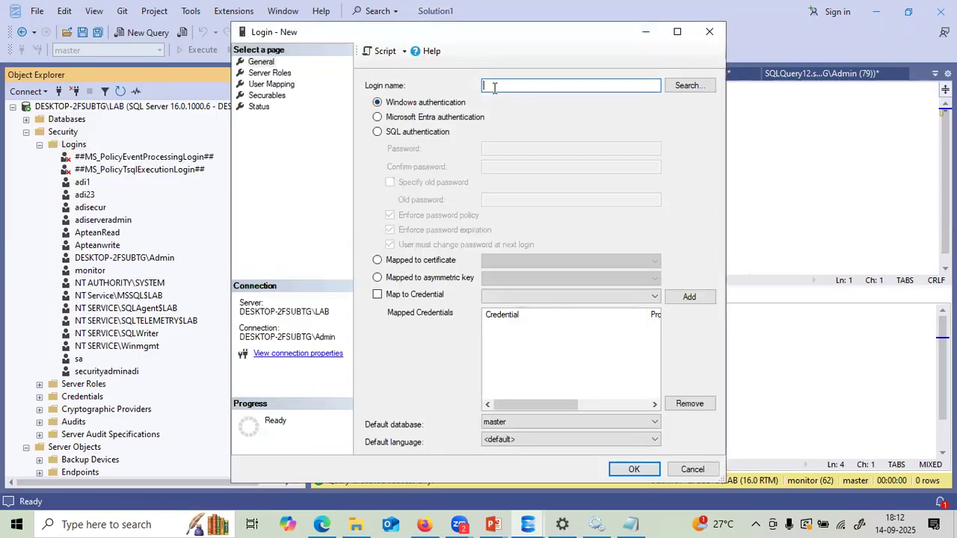
- Name the login dbcreate with SQL Server authentication, pasting the saved password into both password fields
text(dbo)
text(reat)
text(e)
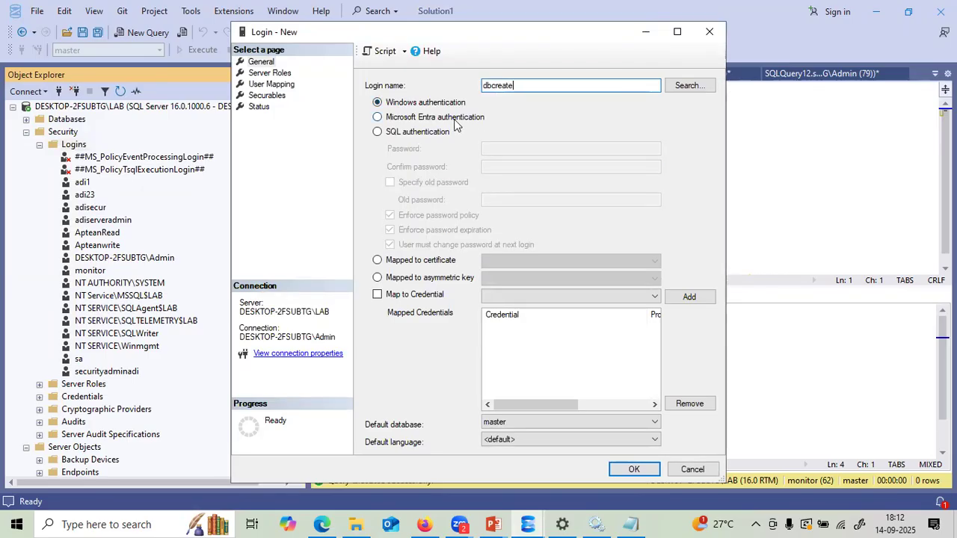
click(378, 132)
click(488, 148)
text(12)
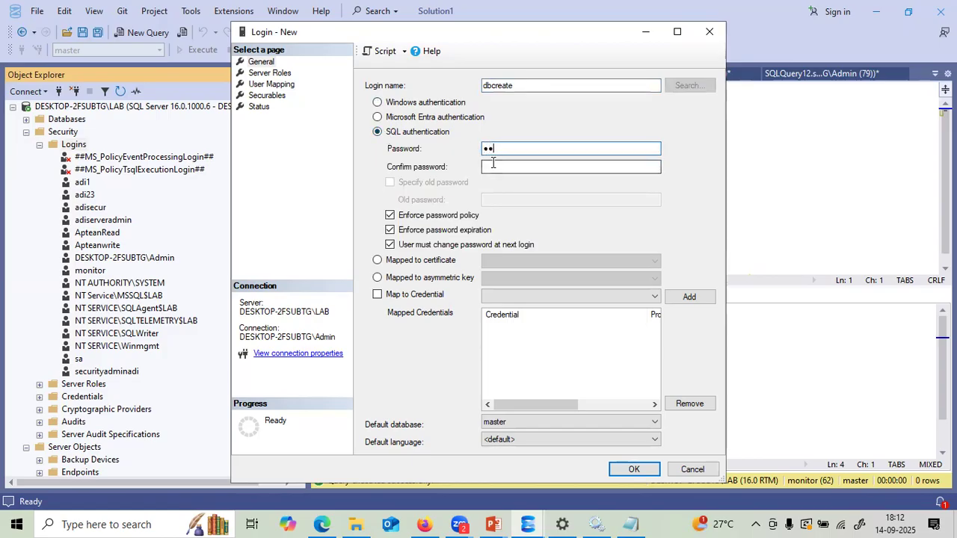
click(629, 521)
drag(144, 75, 1, 80)
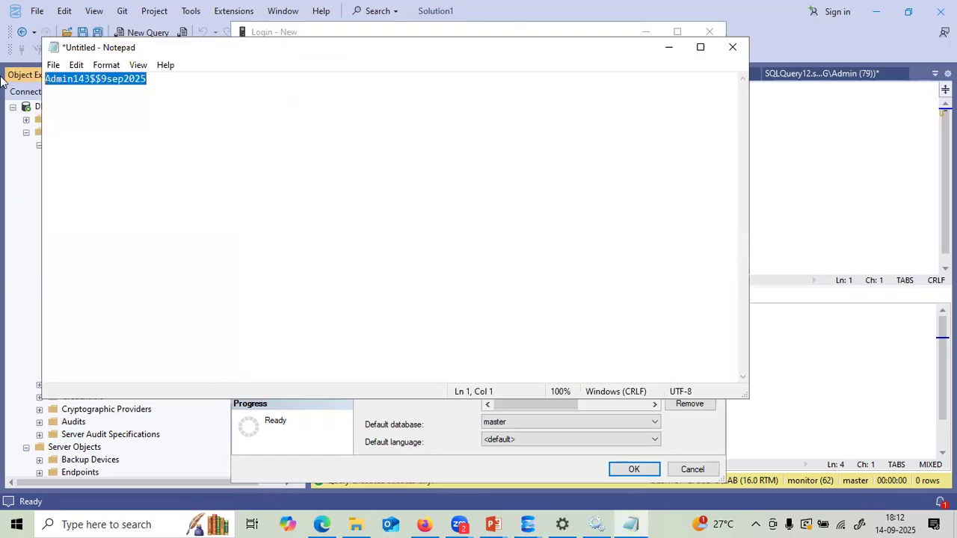
click(668, 48)
drag(500, 149, 458, 155)
key(ctrl+v)
click(482, 168)
key(ctrl+v)
- Turn off password expiration, grant the dbcreator server role, and create the login
click(390, 230)
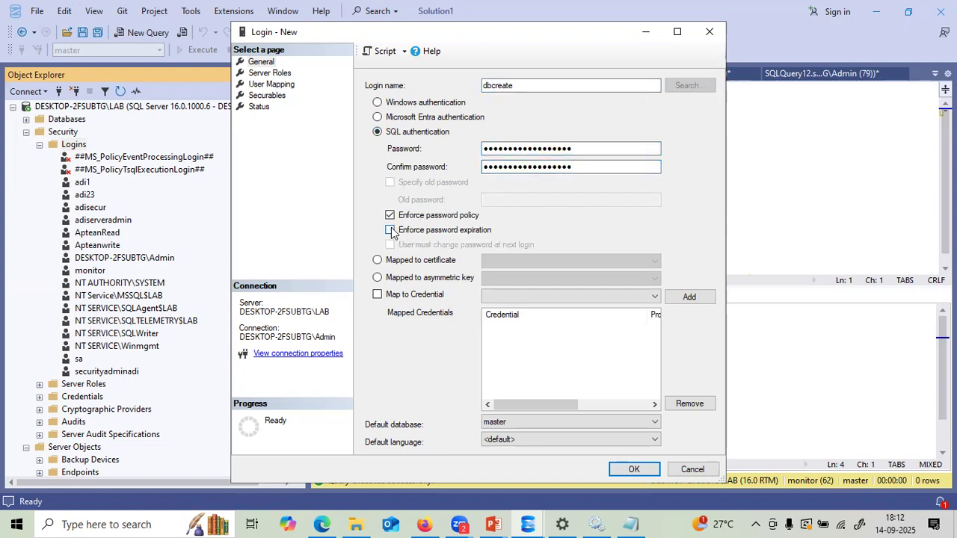
click(274, 74)
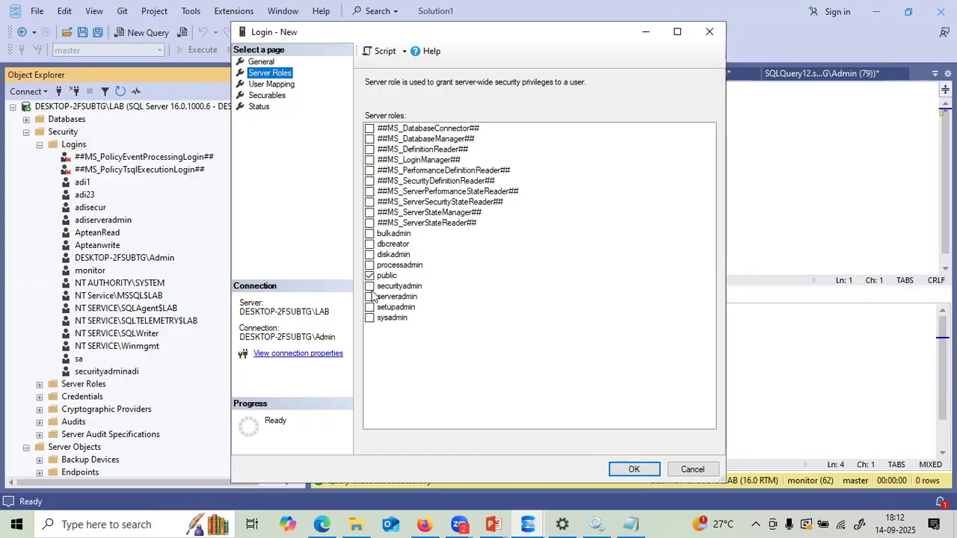
click(368, 246)
click(368, 244)
click(633, 470)
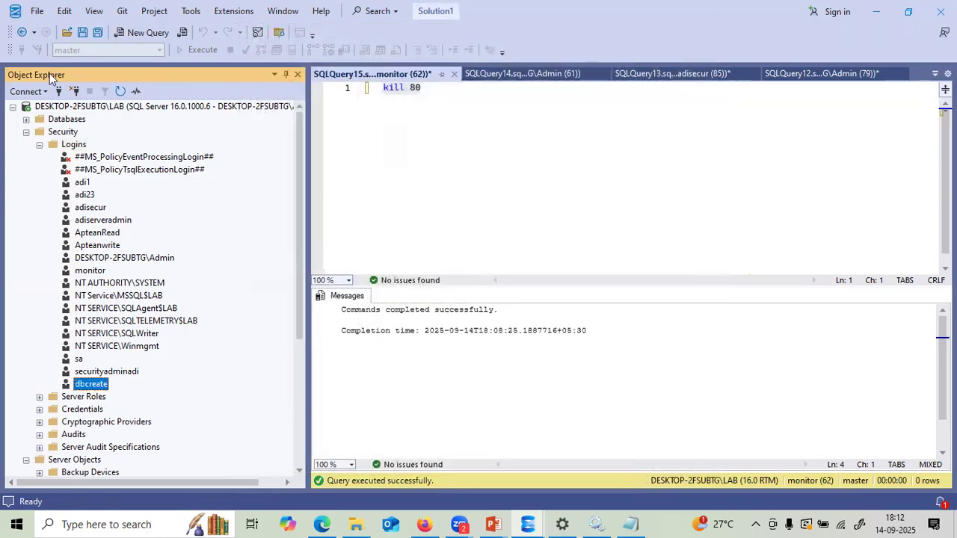
- Try a Database Engine connection as dbcreate with SQL Server authentication and the pasted password
click(12, 107)
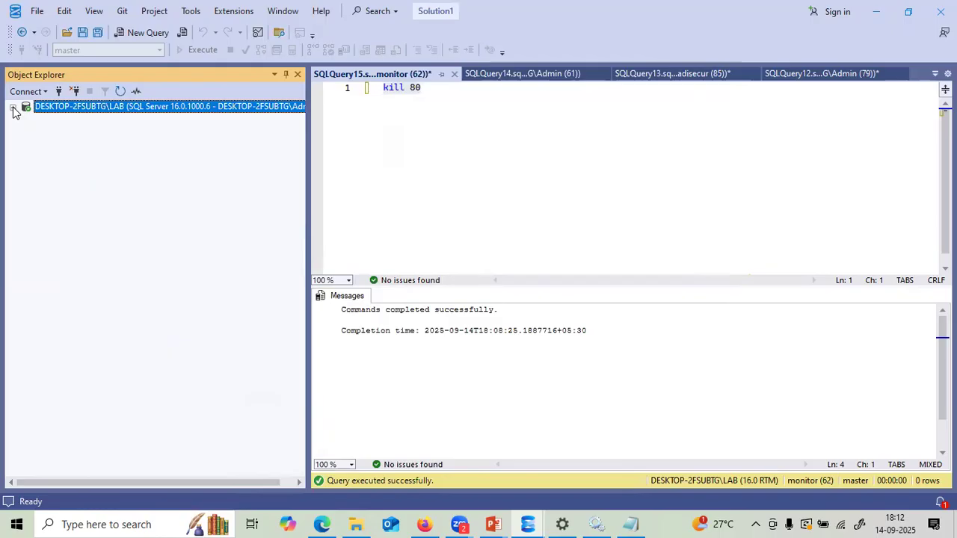
click(23, 93)
click(38, 106)
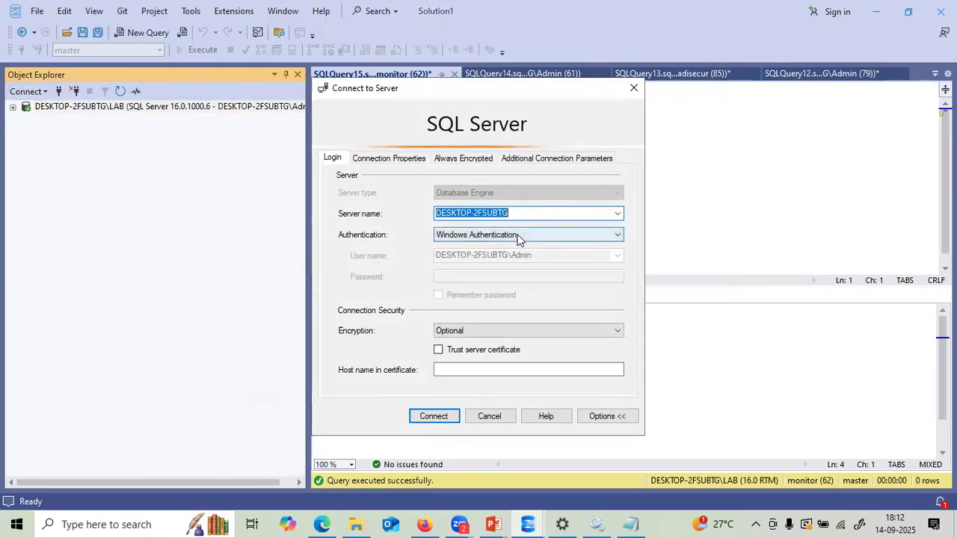
click(519, 236)
click(495, 256)
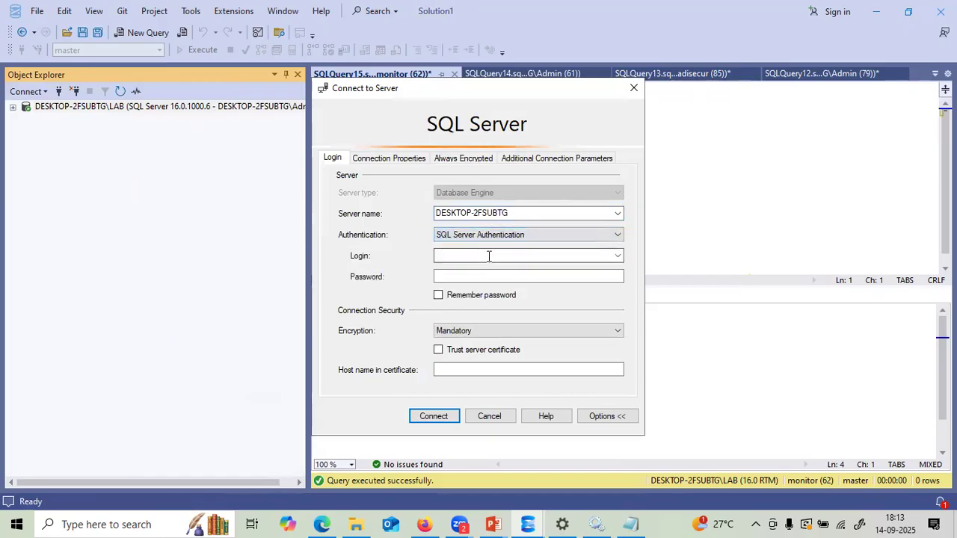
click(487, 256)
text(dbcreate)
click(478, 276)
key(ctrl+v)
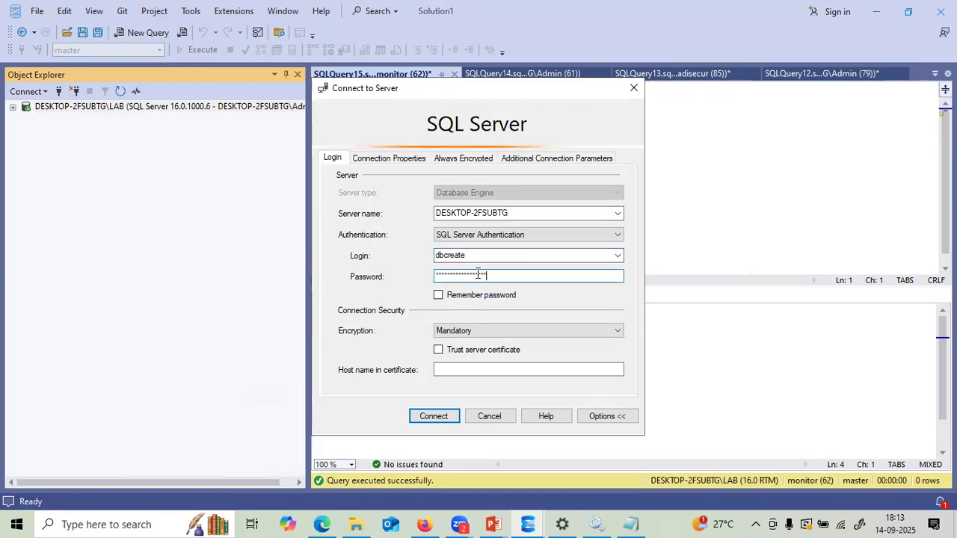
click(432, 417)
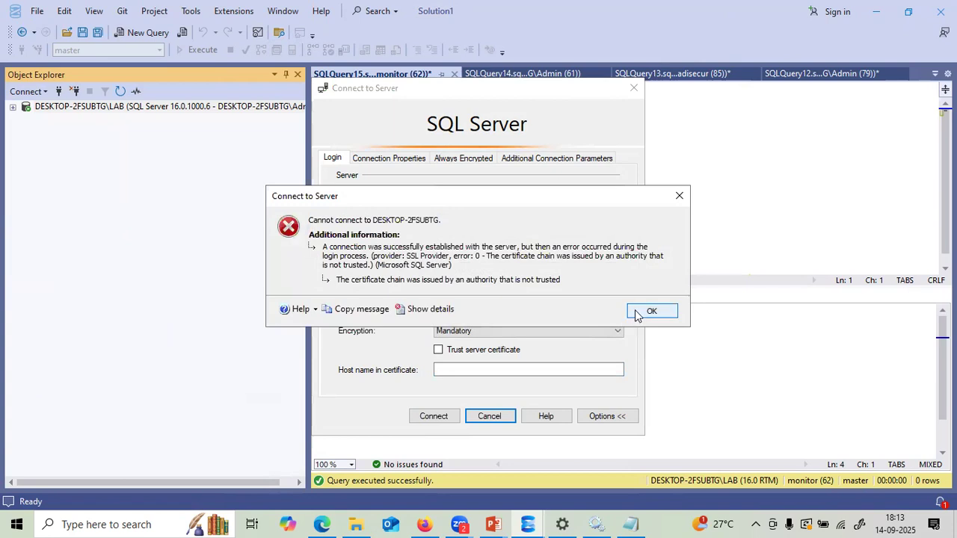
- After the certificate error, set encryption to Optional and retry, which fails with login failed
click(675, 315)
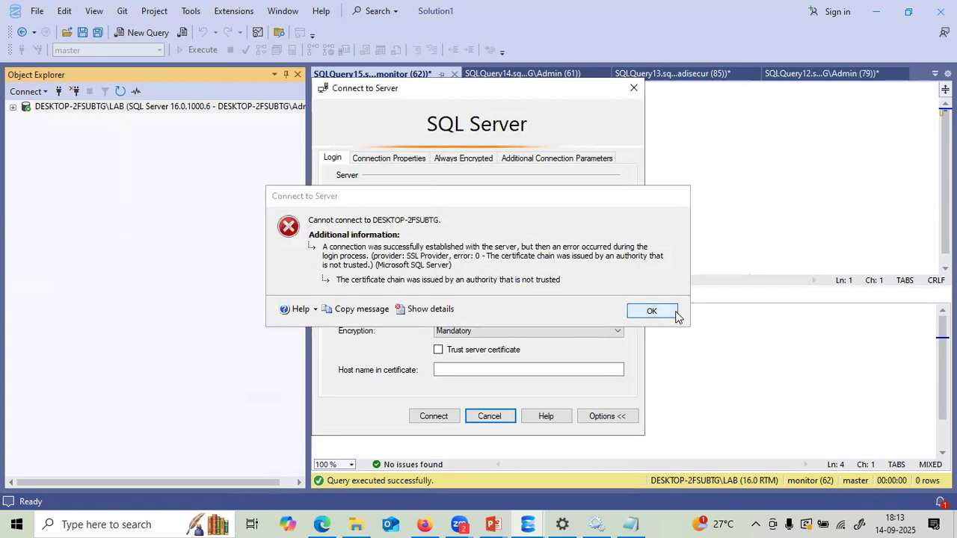
click(619, 331)
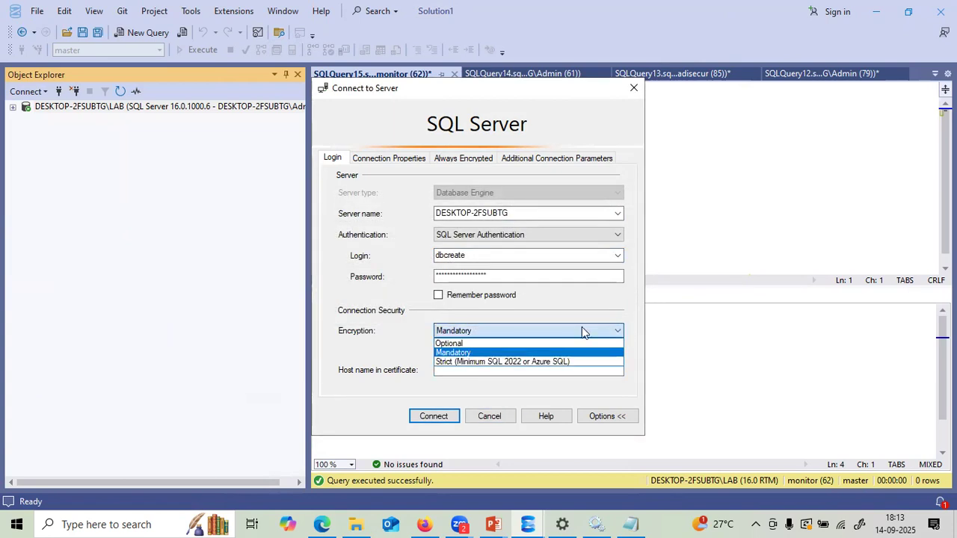
click(461, 340)
click(437, 416)
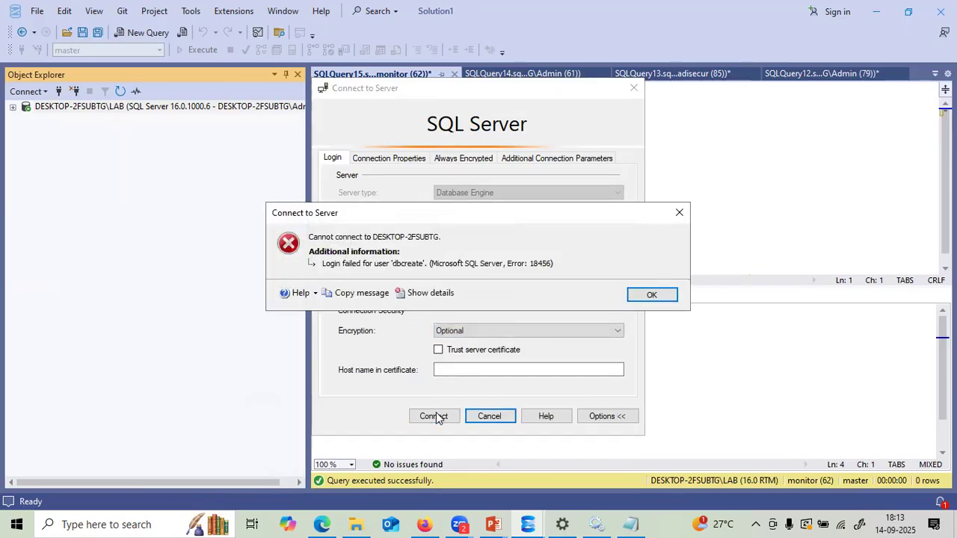
click(641, 295)
- Re-copy the password from the notes, paste it in, retry, and cancel after another login failure
click(472, 255)
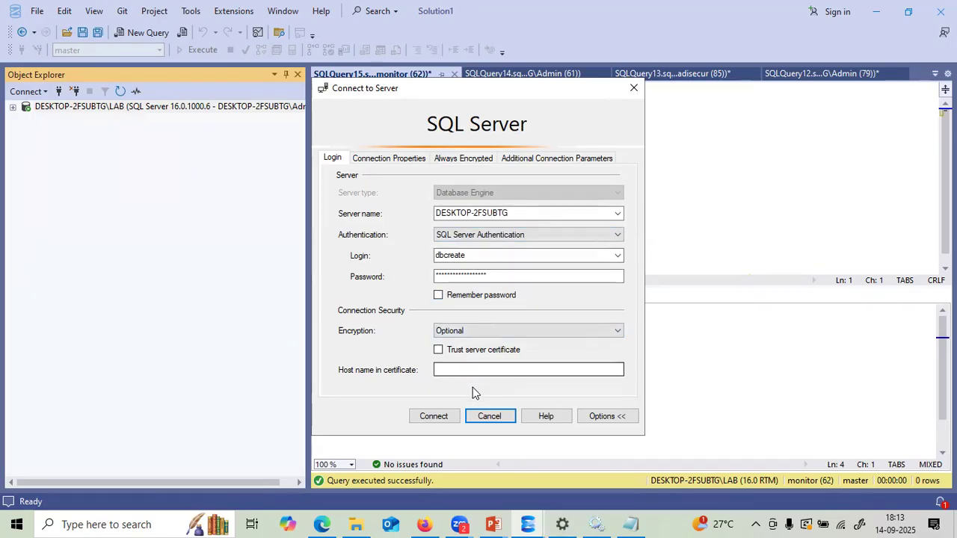
click(630, 523)
click(161, 82)
drag(160, 82, 6, 77)
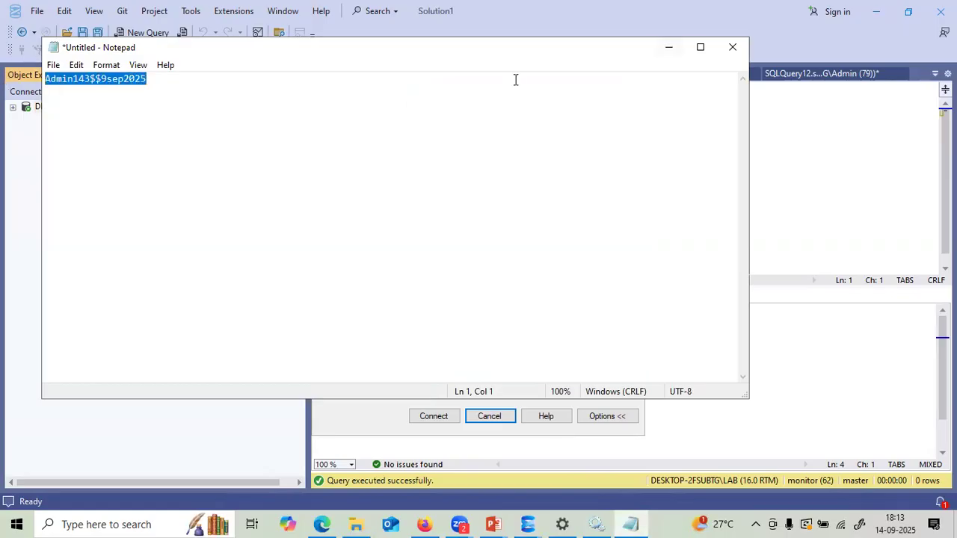
click(669, 47)
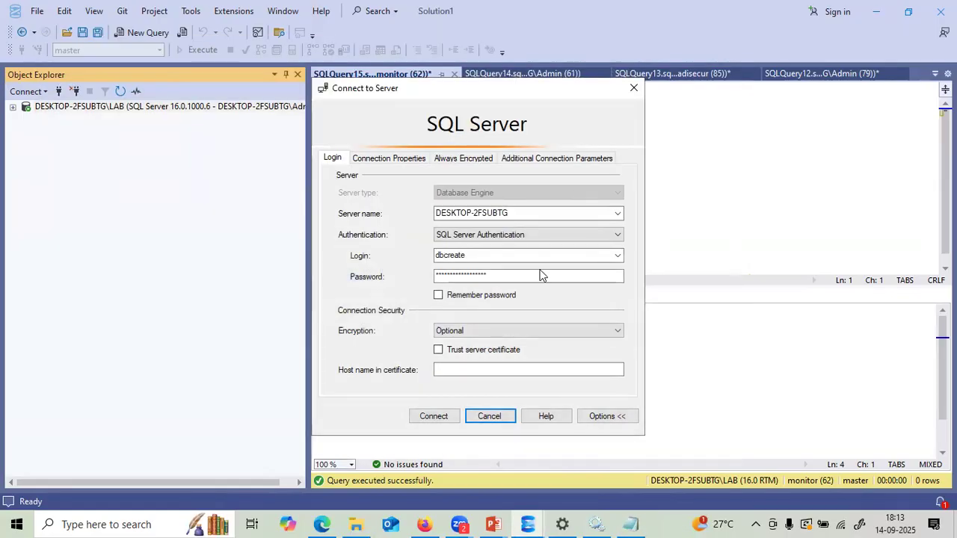
click(491, 276)
drag(492, 277, 402, 268)
key(ctrl+v)
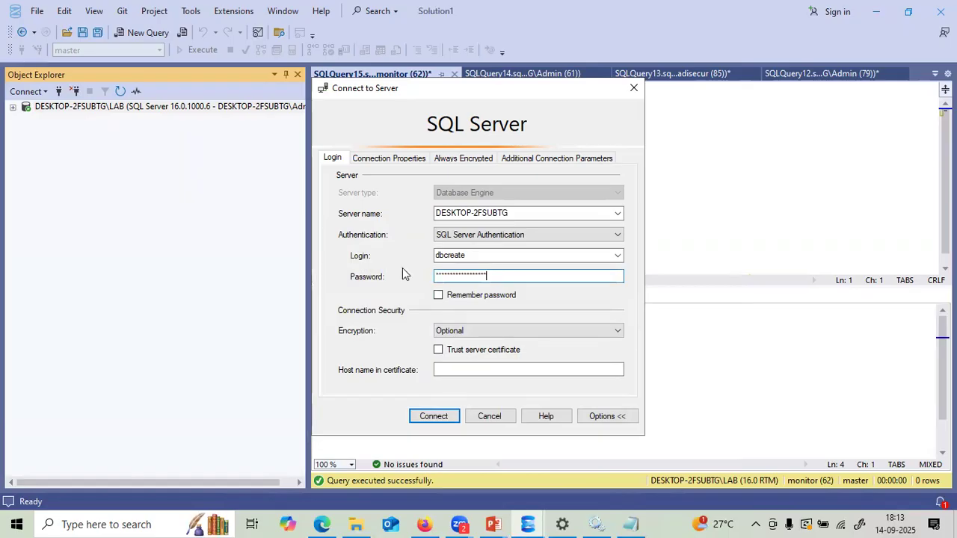
click(424, 418)
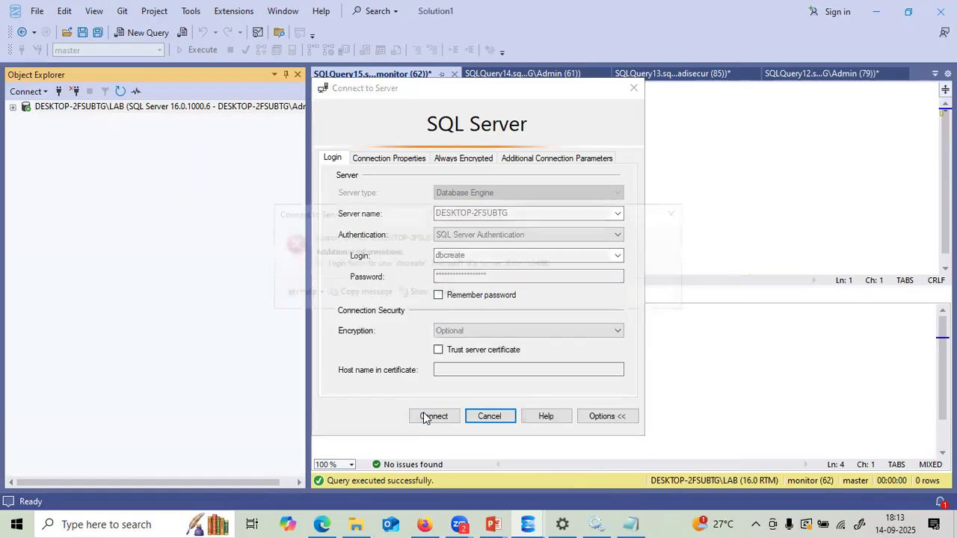
click(651, 299)
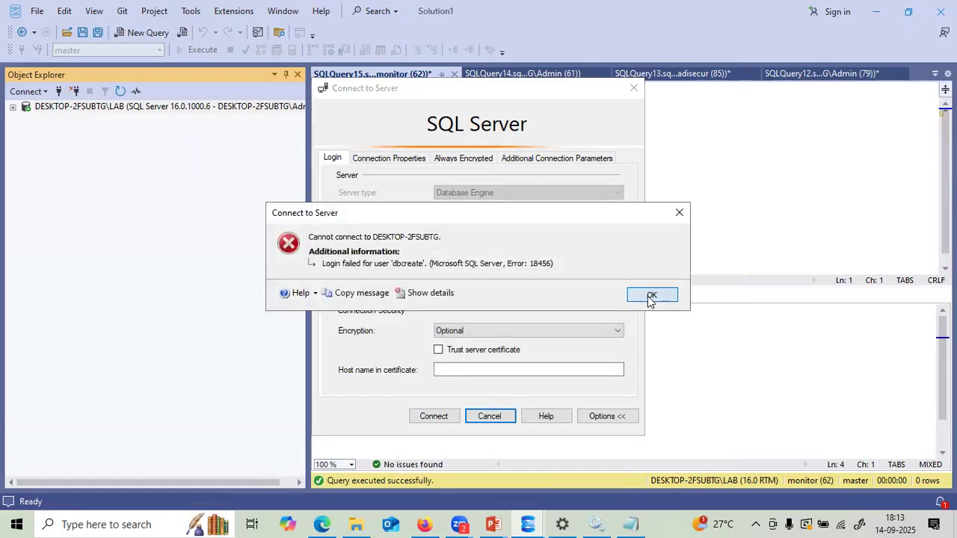
click(496, 419)
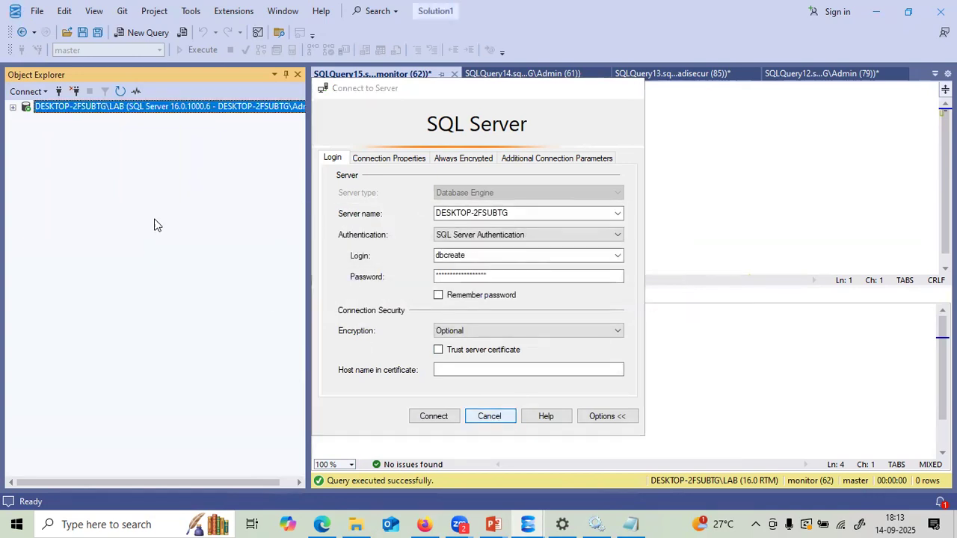
- Expand the server and start a new SQL-authenticated connection as dbcreate with the pasted password
click(13, 108)
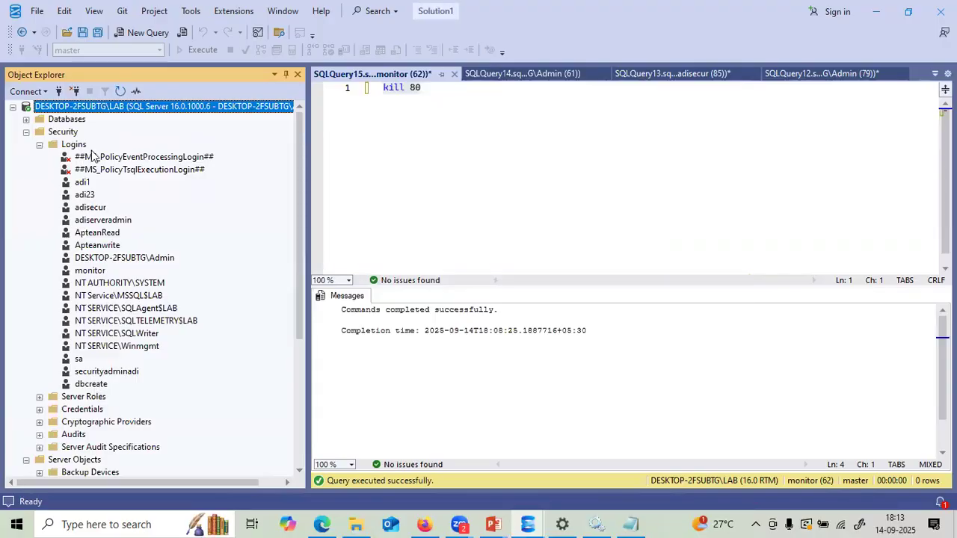
click(30, 91)
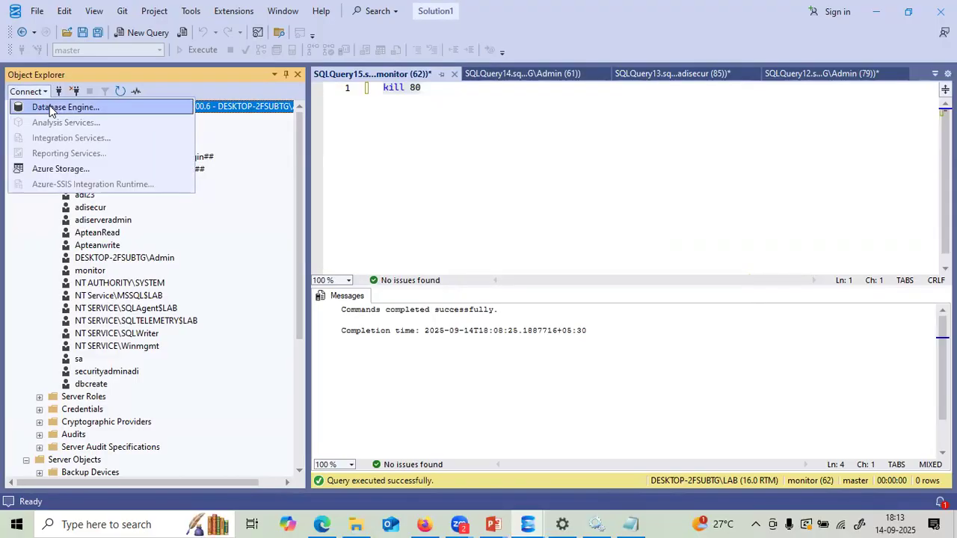
click(48, 108)
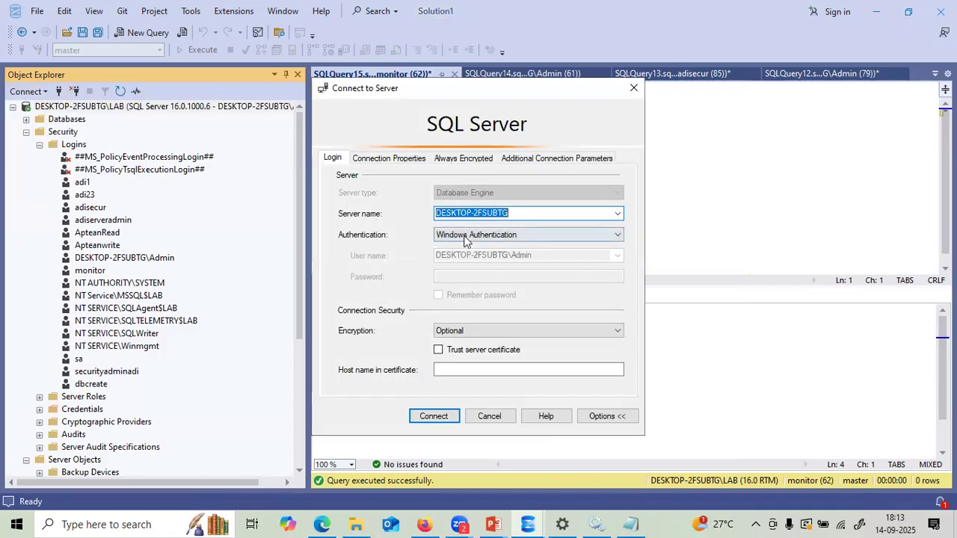
click(465, 235)
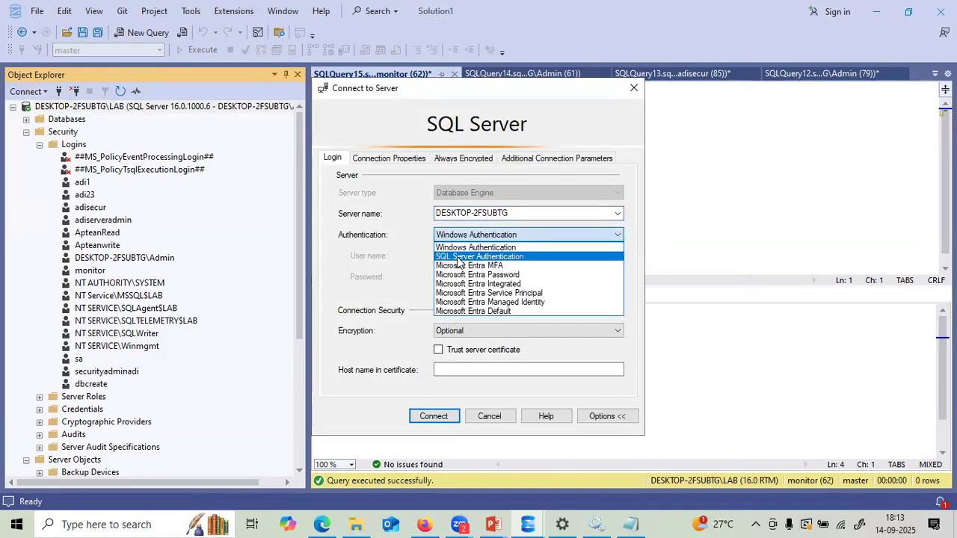
click(459, 258)
click(449, 257)
text(dbcreate)
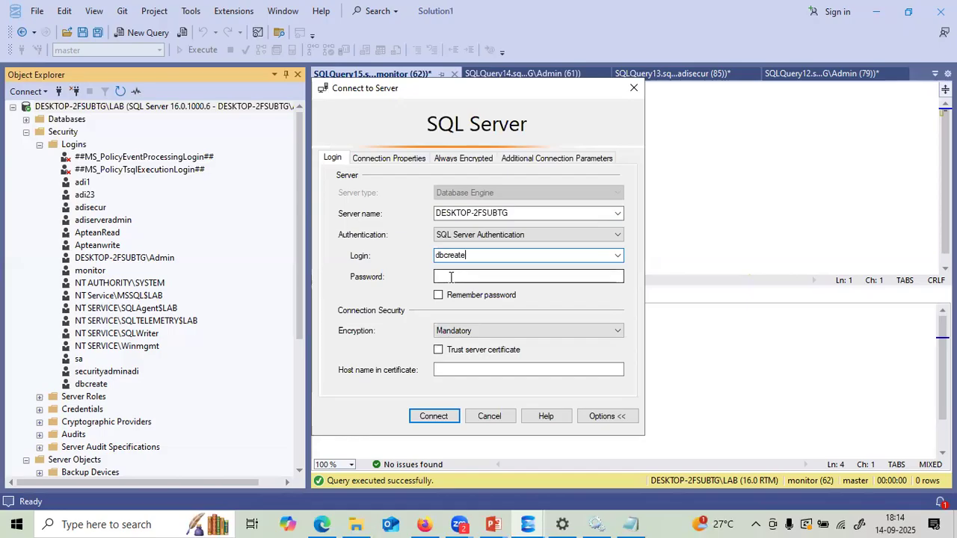
click(452, 277)
key(ctrl+v)
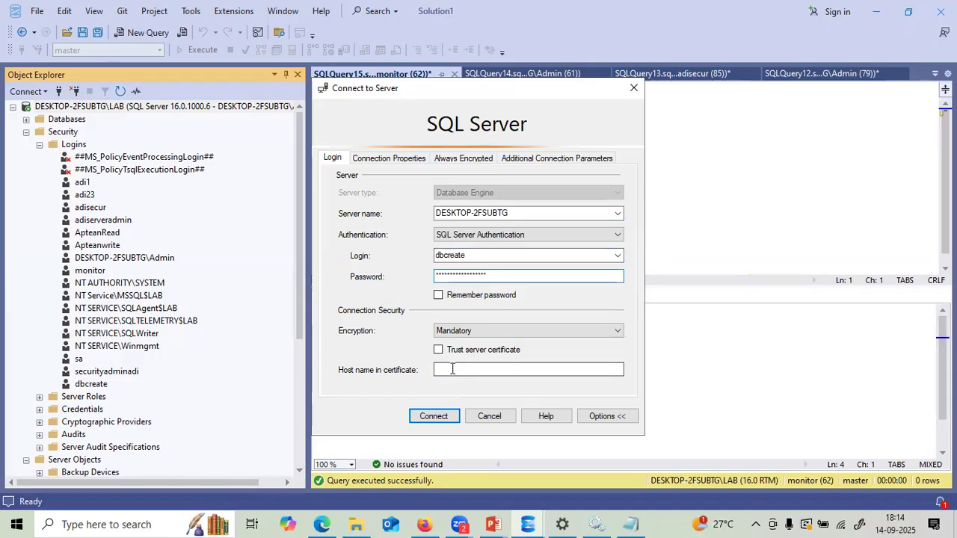
- Set encryption to Optional, attempt the connection, and close the form after the login-failed error
click(451, 331)
click(452, 348)
click(440, 411)
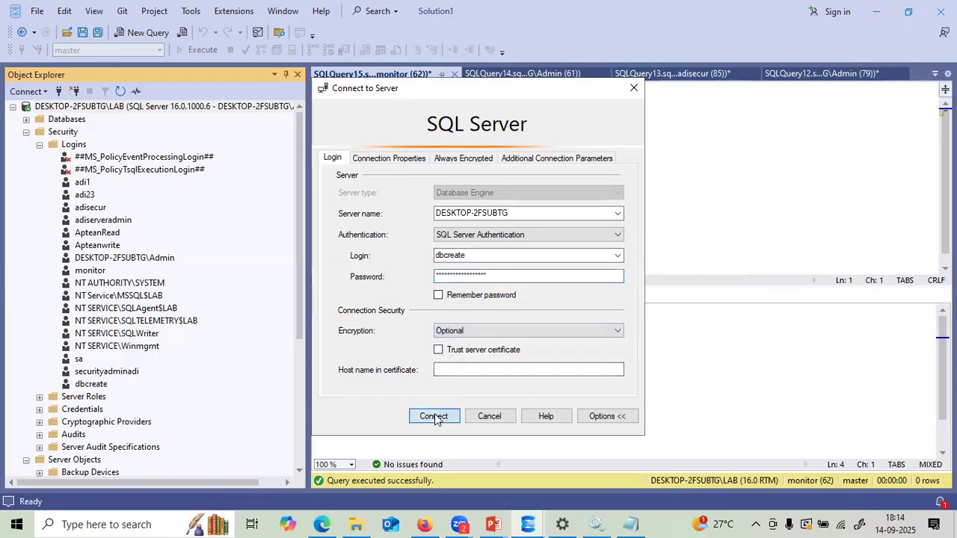
click(651, 294)
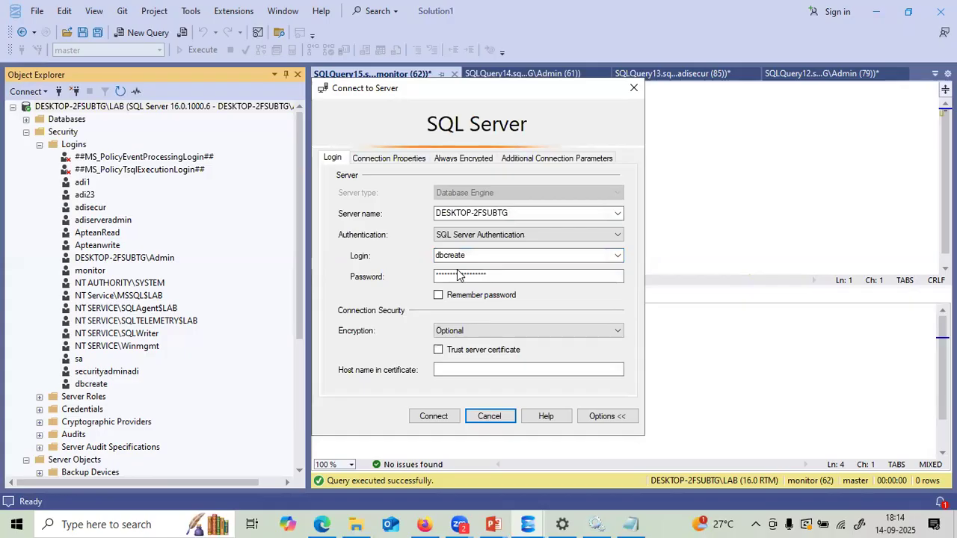
click(495, 417)
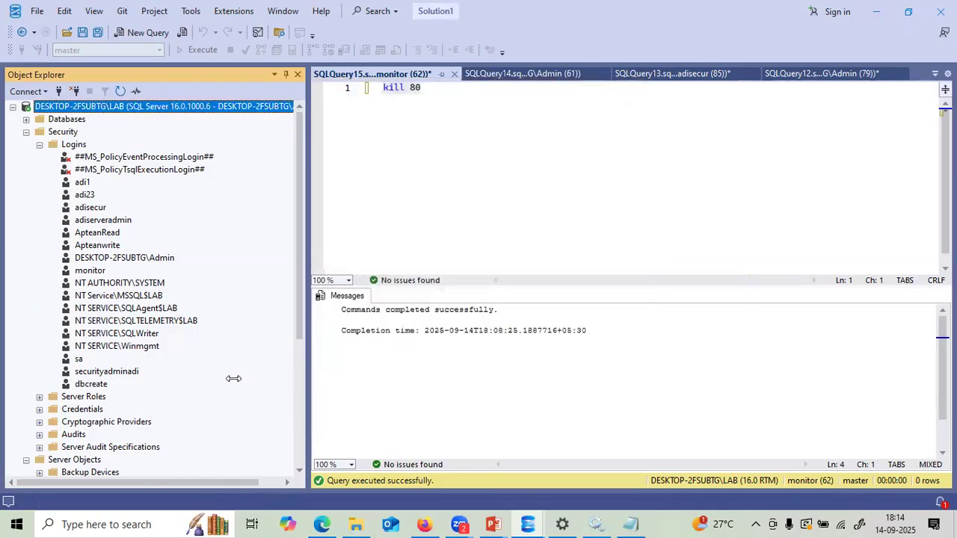
- Reset the dbcreate login's password and confirmation in its Login Properties and save
right_click(82, 383)
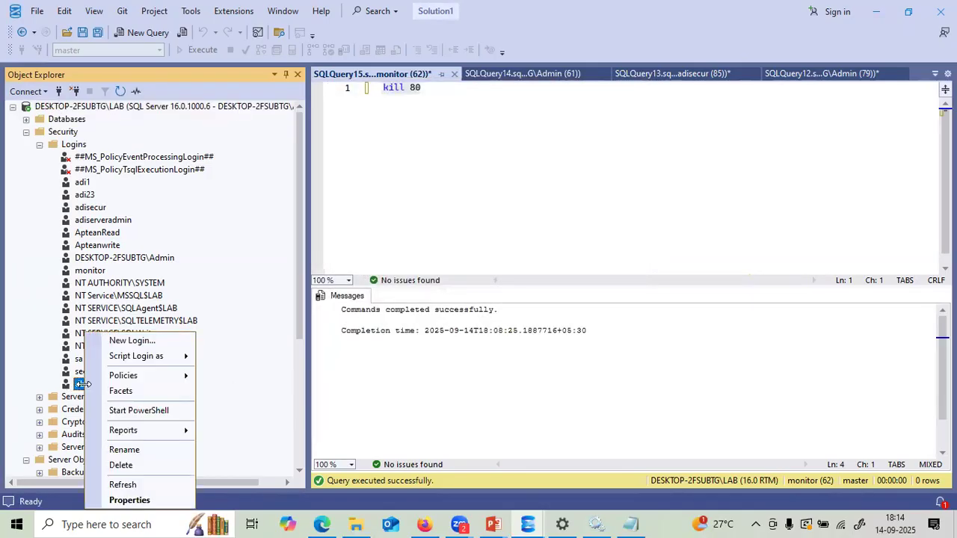
click(114, 497)
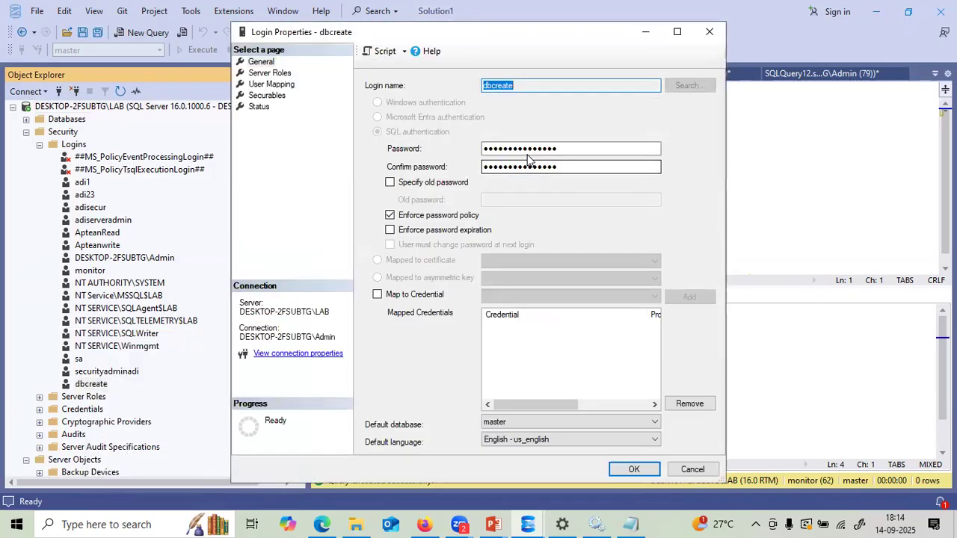
drag(566, 150, 440, 152)
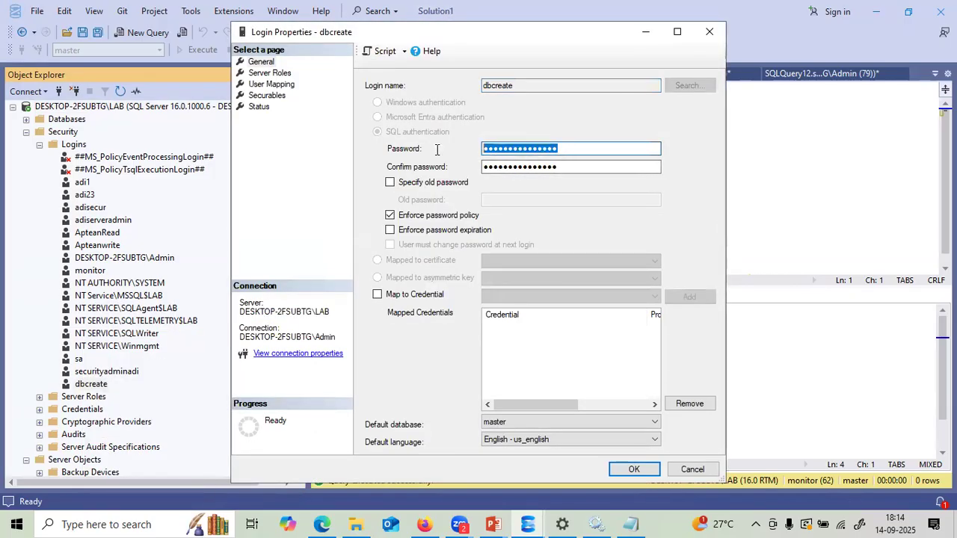
text(••••••••••••••••••)
click(529, 166)
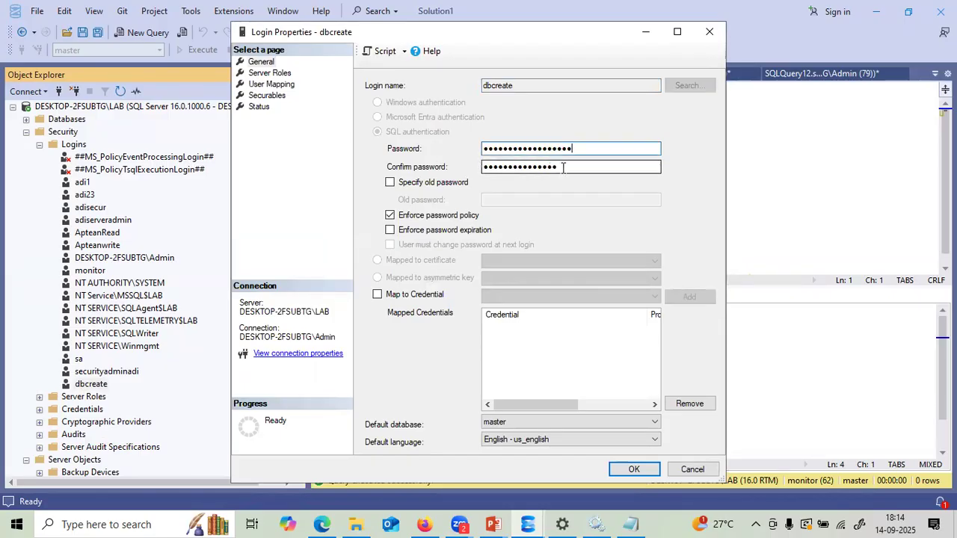
drag(563, 166, 410, 168)
key(ctrl+v)
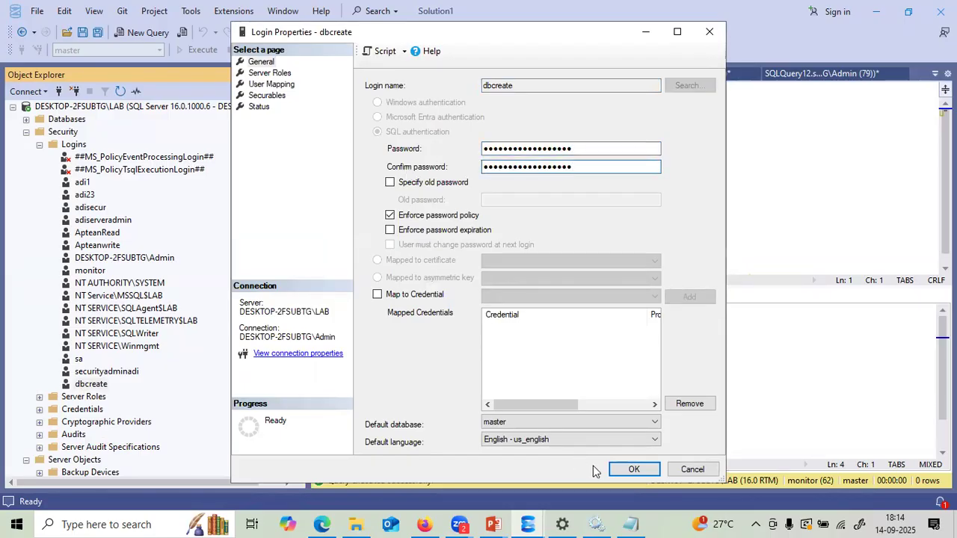
click(622, 470)
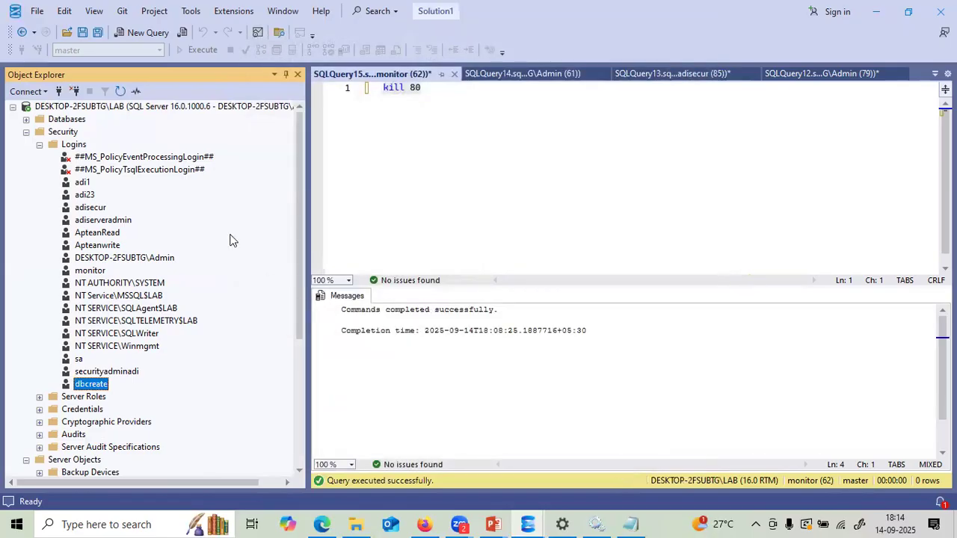
- Start a Database Engine connection using SQL authentication, login dbcreate and the pasted password
click(14, 107)
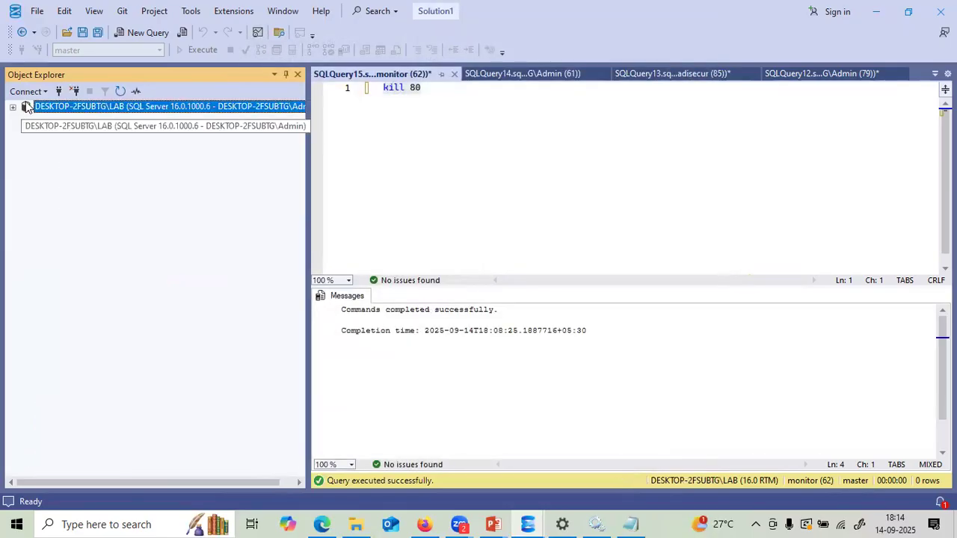
click(26, 91)
click(42, 107)
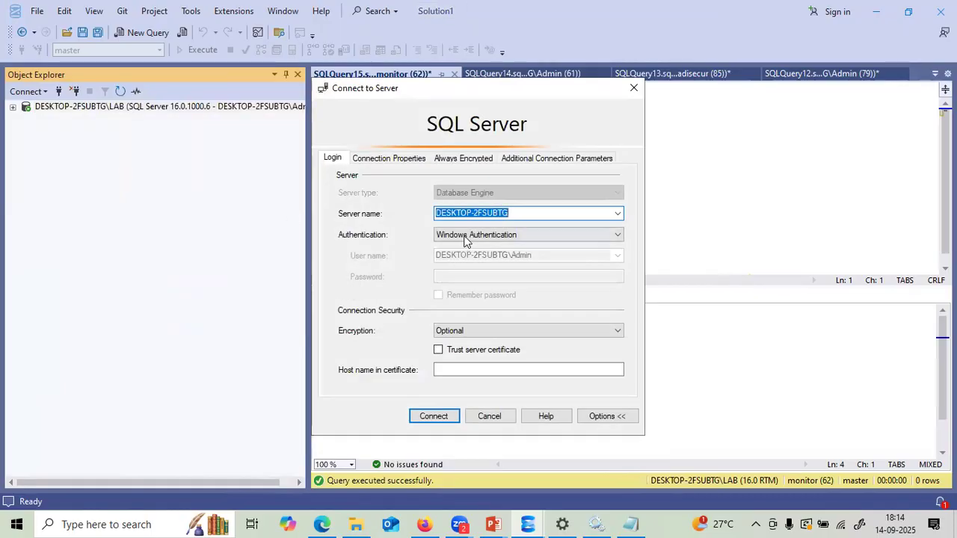
click(466, 236)
click(458, 258)
click(458, 256)
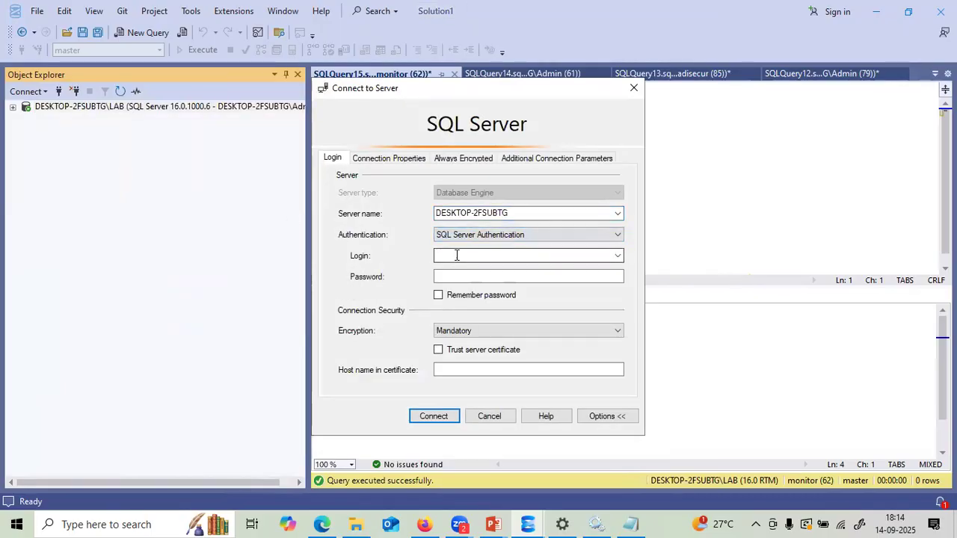
text(dbcreate)
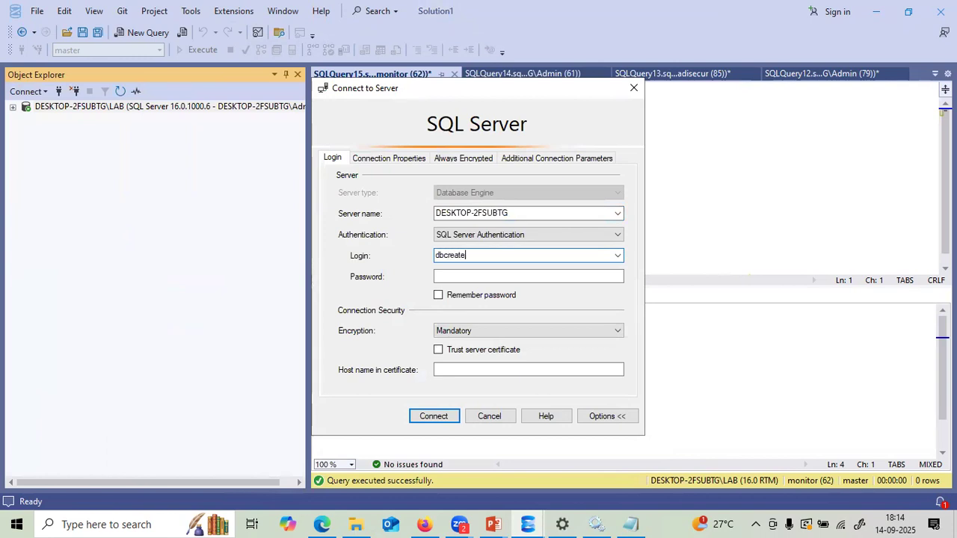
click(442, 276)
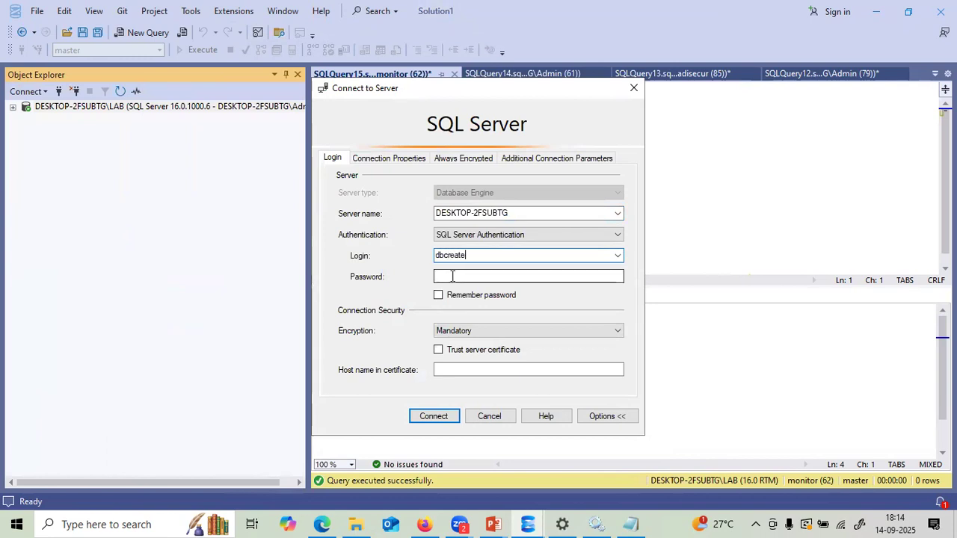
key(ctrl+v)
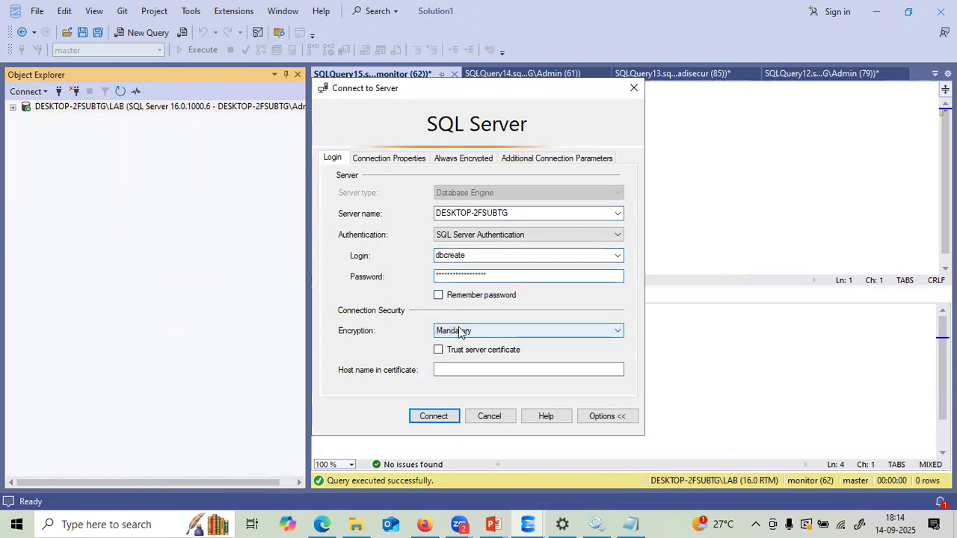
- Set encryption to Optional, attempt the connection, and cancel after the login-failed error
click(458, 330)
click(458, 343)
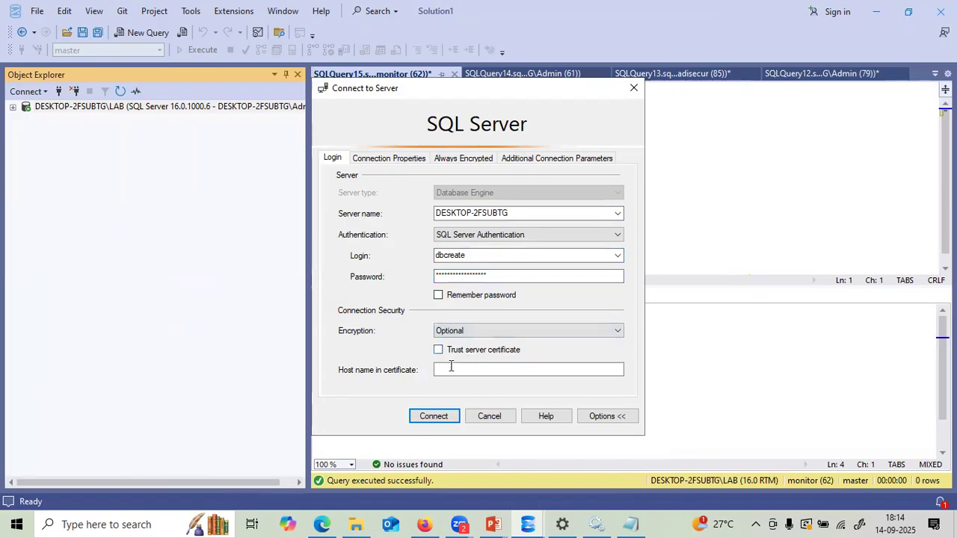
click(437, 417)
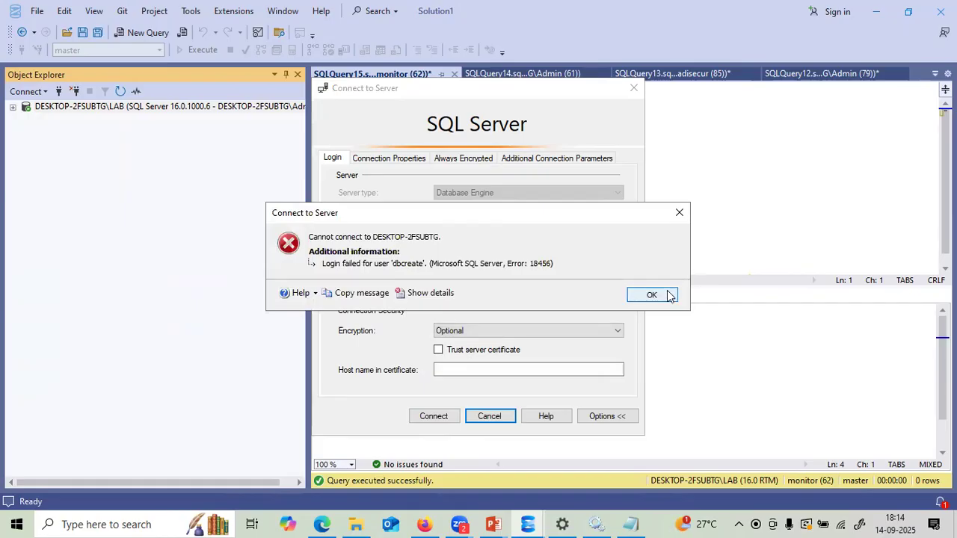
click(668, 295)
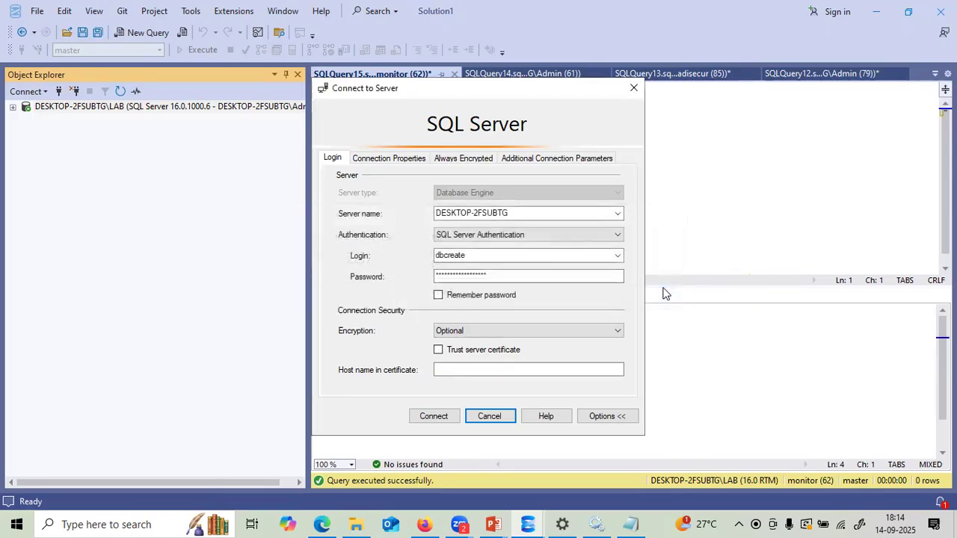
click(498, 416)
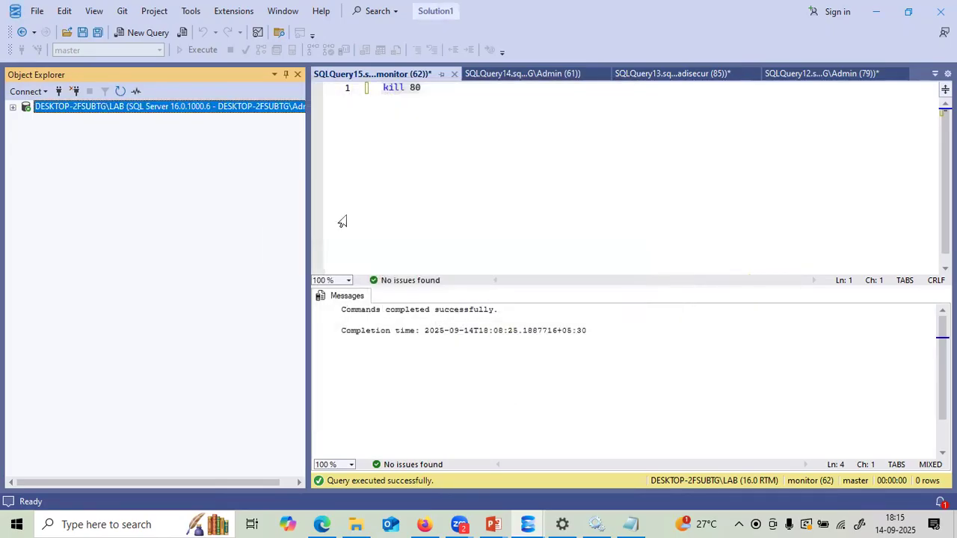
- Widen Object Explorer and connect to DESKTOP-2FSUBTG\LAB with login dbcreate and its pasted password
drag(308, 157, 447, 166)
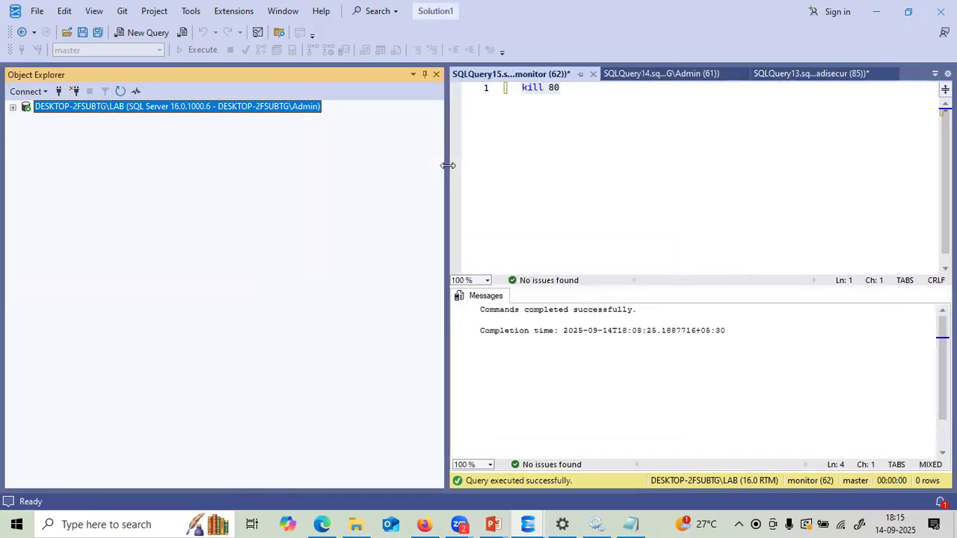
click(27, 91)
click(39, 109)
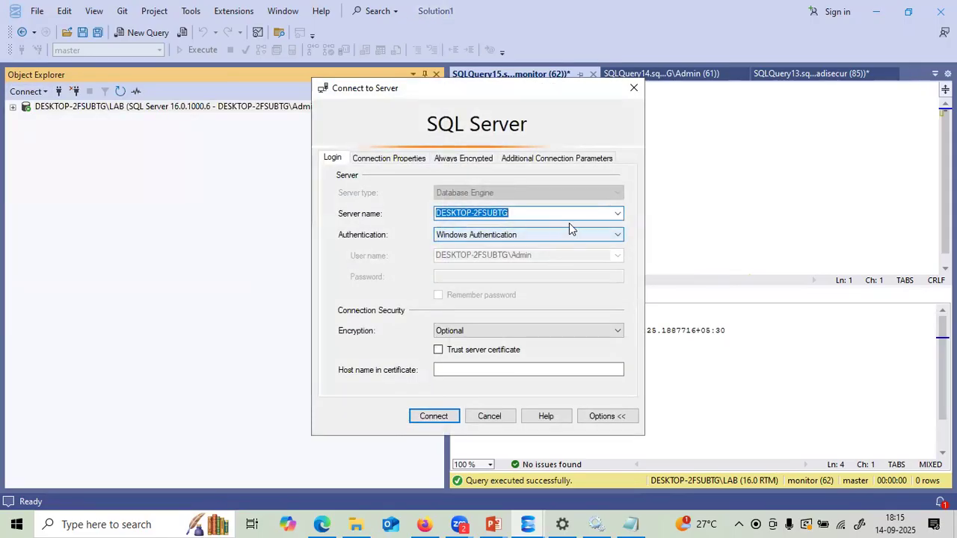
click(618, 213)
click(533, 237)
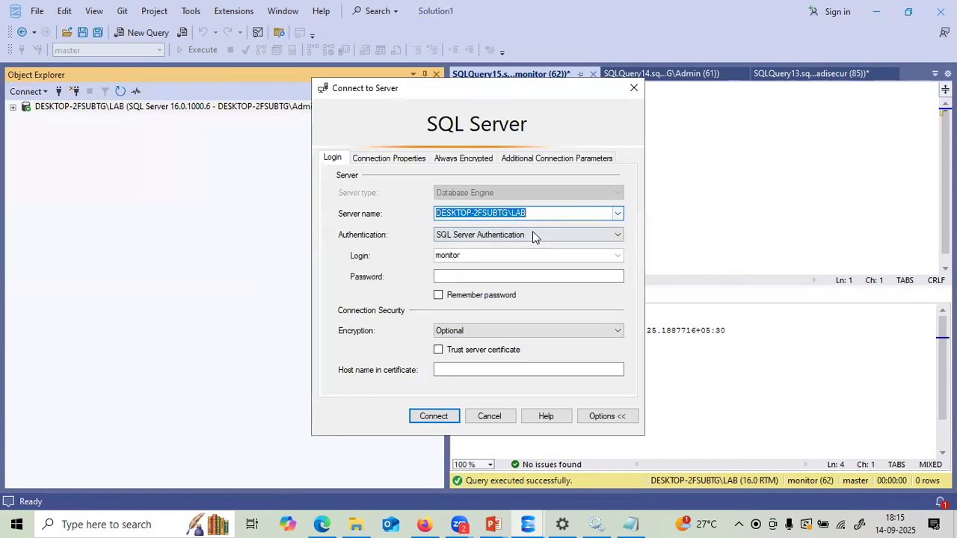
click(486, 254)
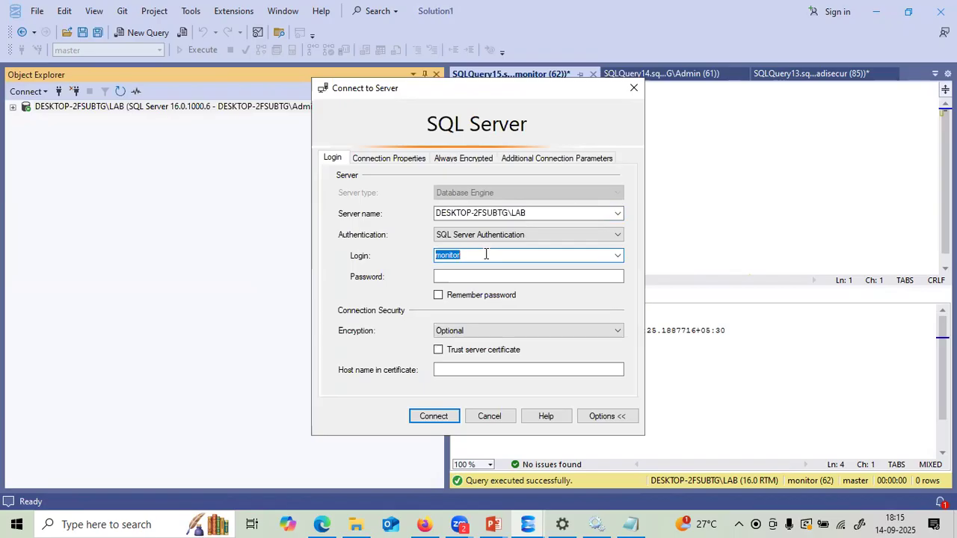
text(dbcreate)
click(485, 276)
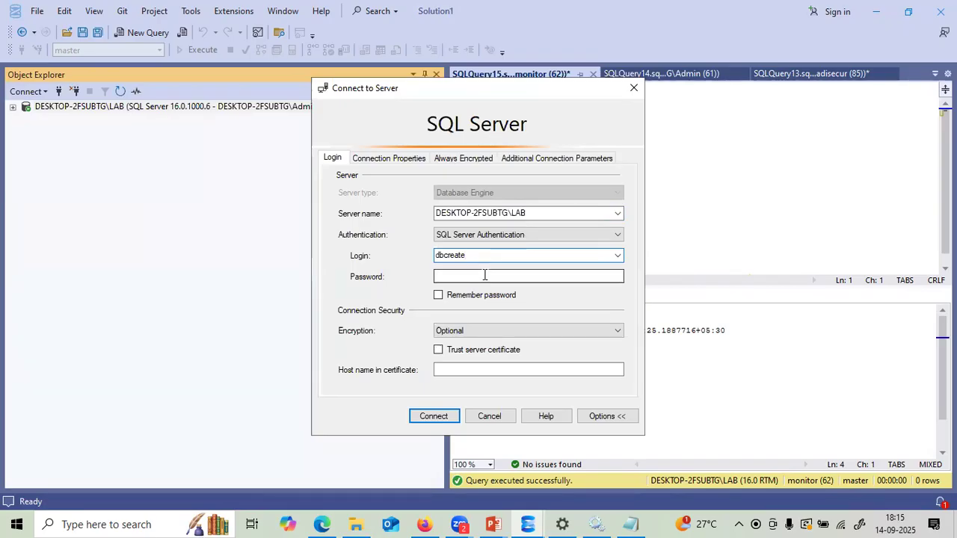
key(ctrl+v)
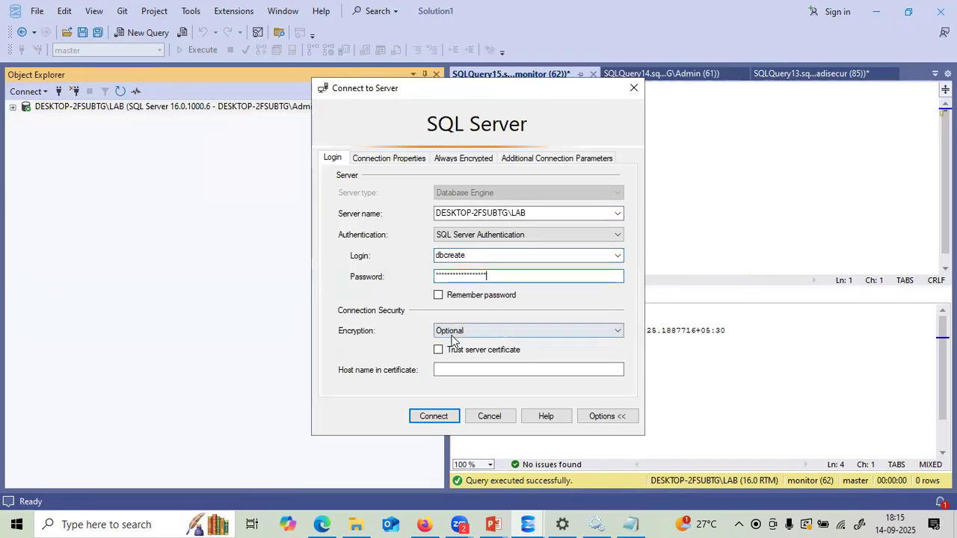
click(434, 416)
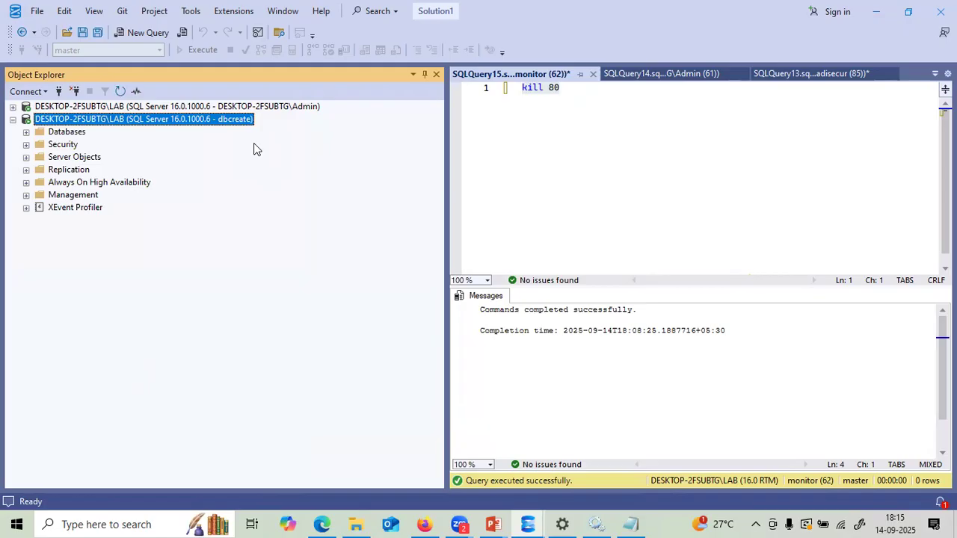
- Under the dbcreate connection's Databases folder, create a new database named appdb
click(27, 133)
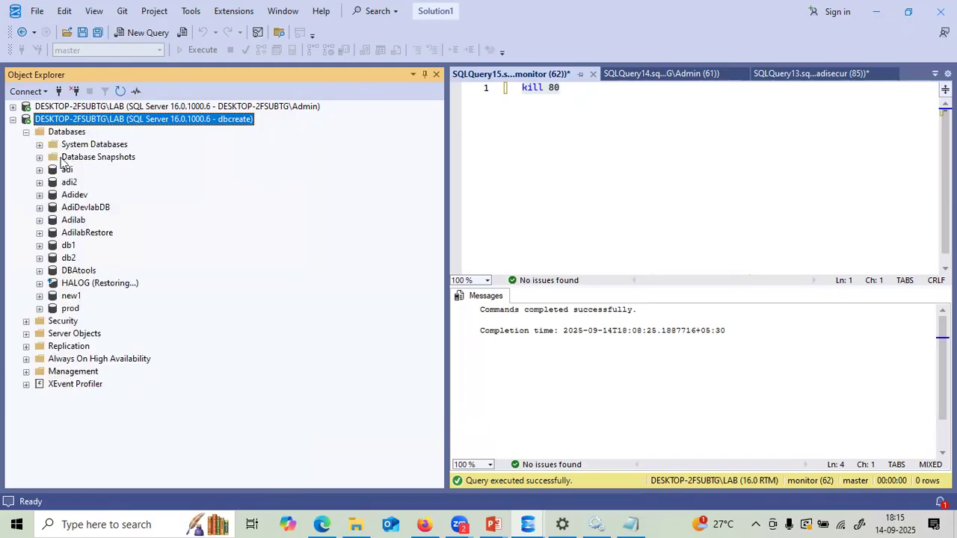
right_click(62, 133)
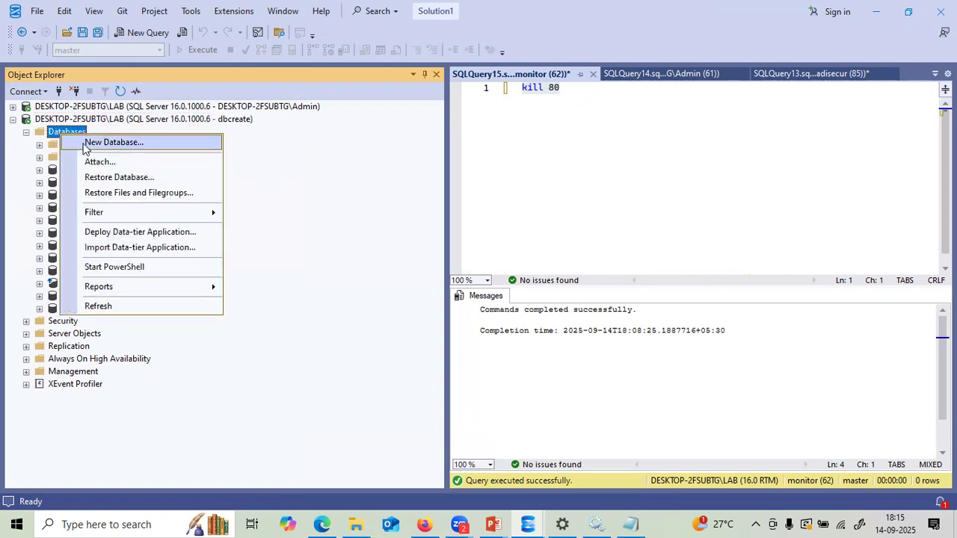
click(84, 146)
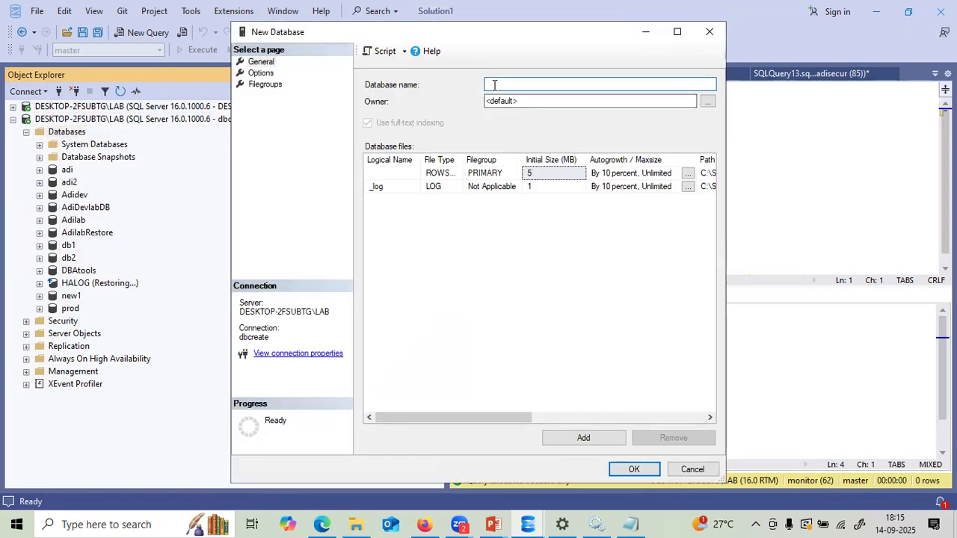
text(appdb)
click(618, 469)
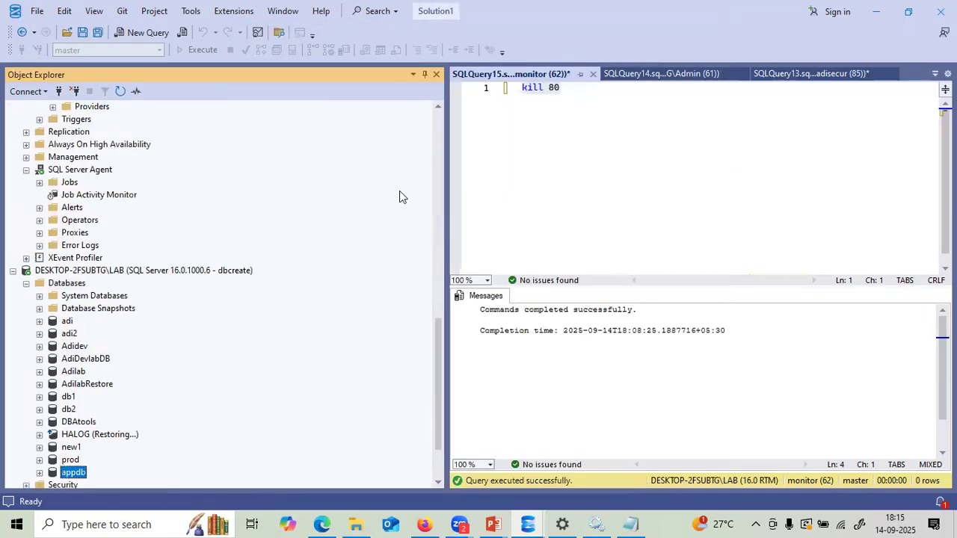
- Collapse the Admin connection's Databases, Security, Server Objects and SQL Server Agent folders, then both server connections
click(437, 119)
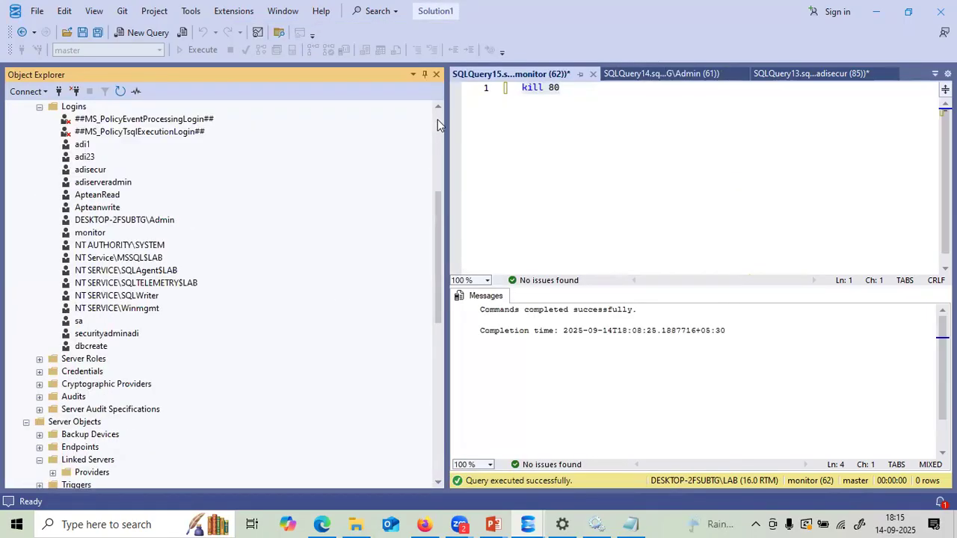
click(437, 120)
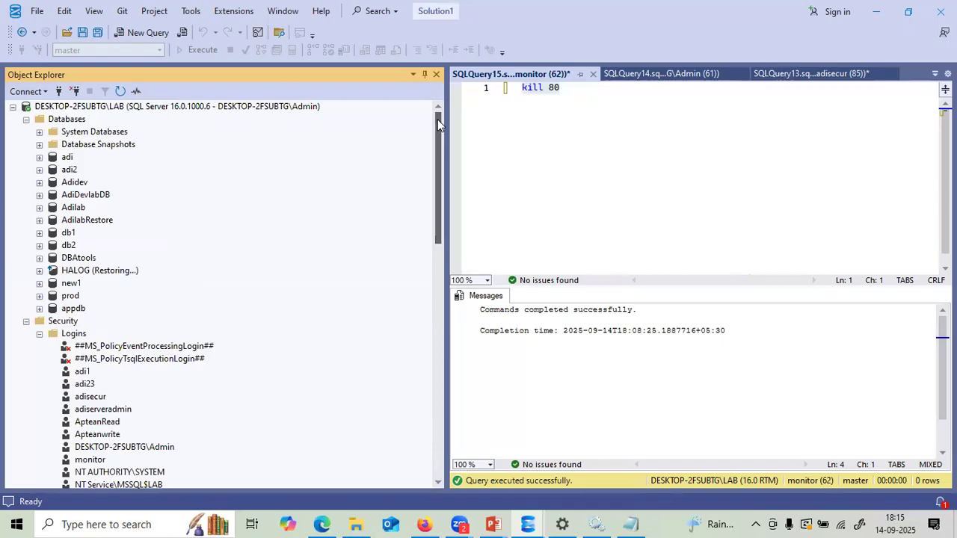
click(26, 120)
click(26, 132)
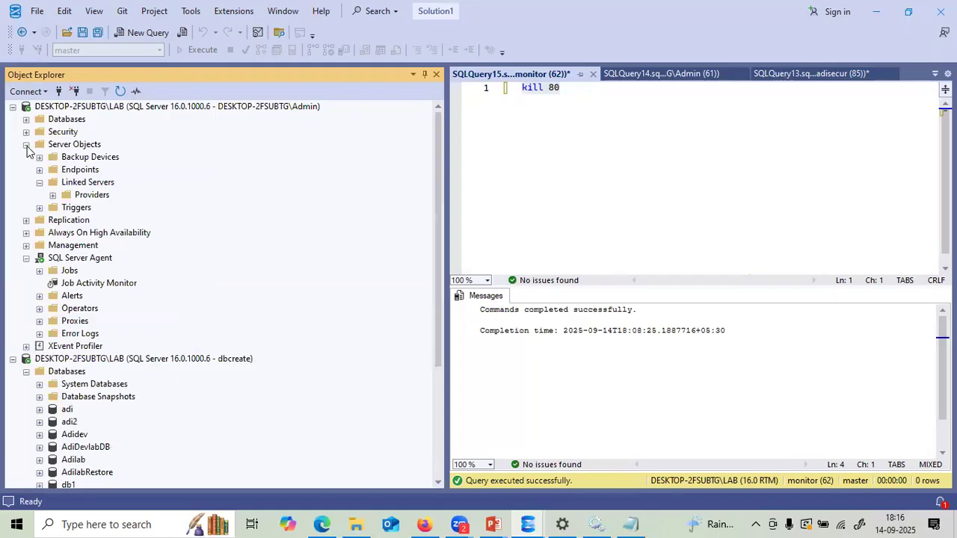
click(26, 144)
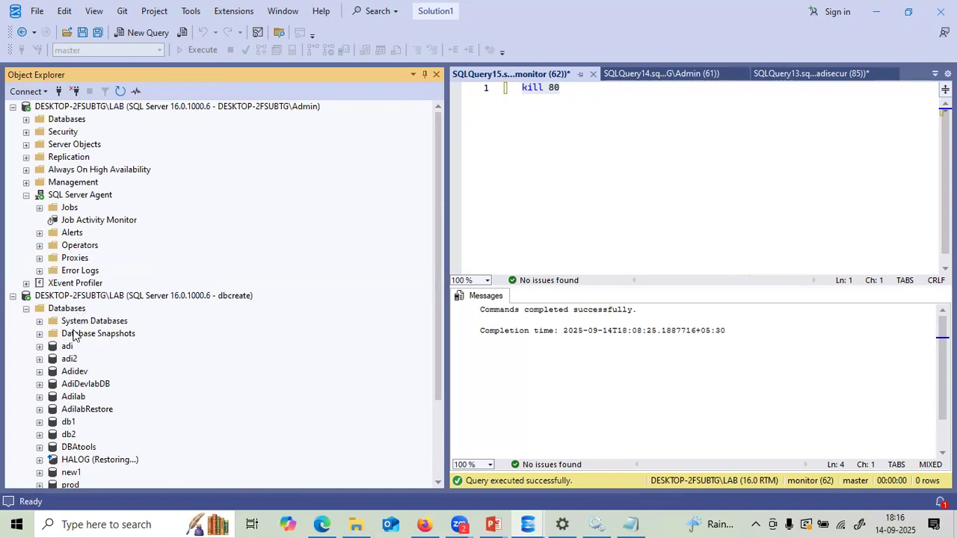
click(27, 195)
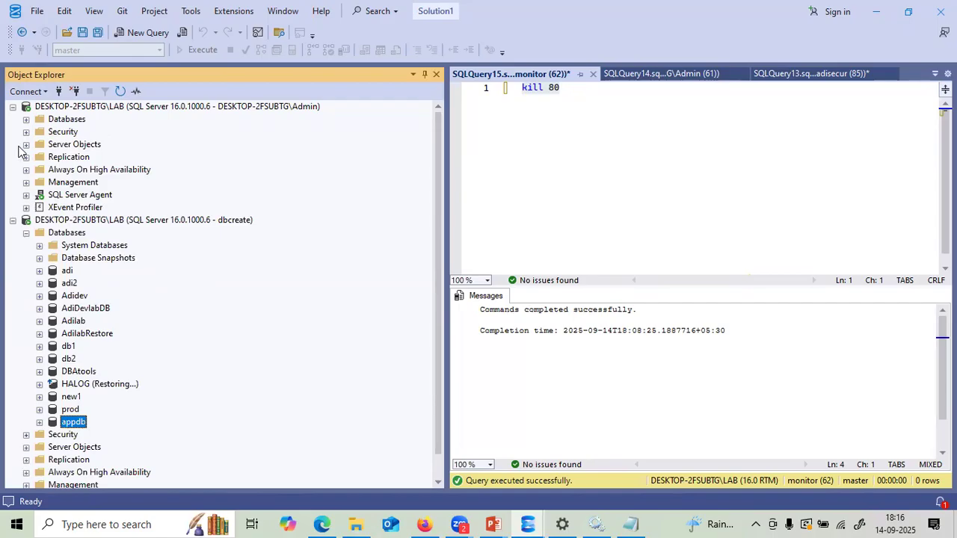
click(13, 108)
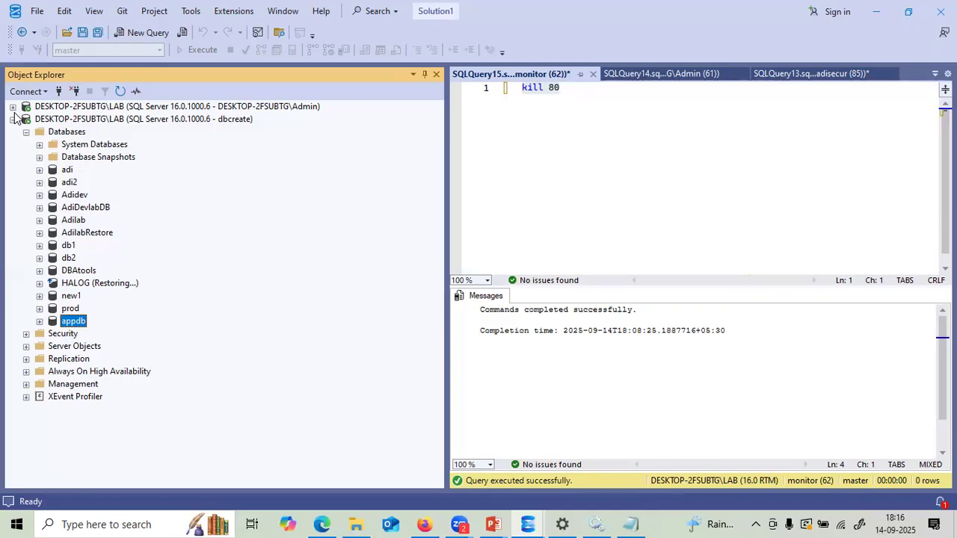
click(12, 119)
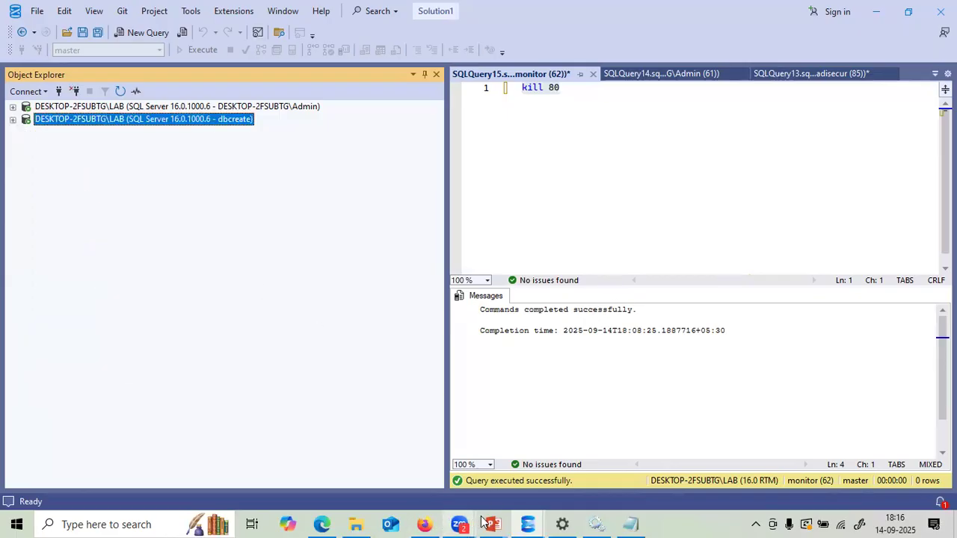
- Bring up the SQLServer_Roles_Explained slide on Built-in Server Roles and clear the dbcreator highlight
mouse_move(485, 520)
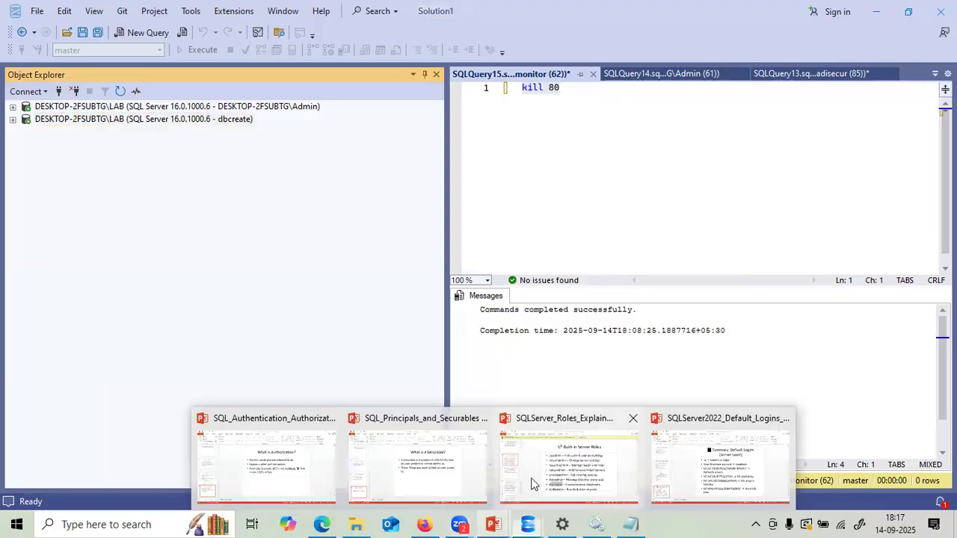
click(531, 484)
click(437, 411)
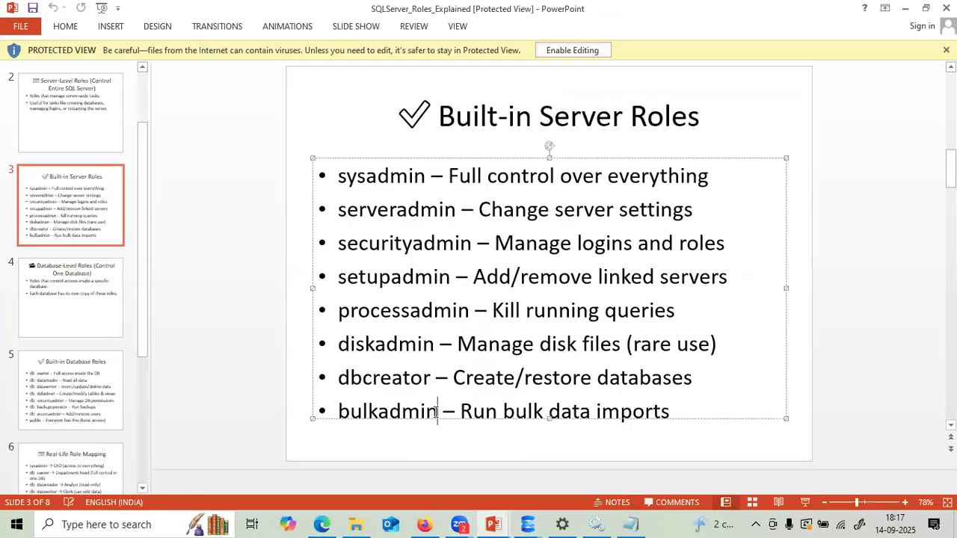